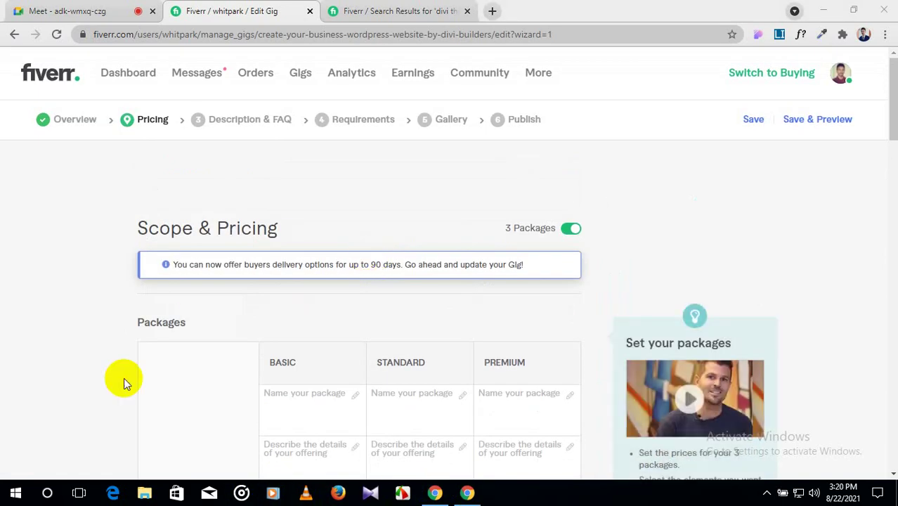
# Open the first seller's profile from the "divi theme customization" search results and browse the gigs offered there.
pyautogui.scroll(-7, 251, 411)
pyautogui.scroll(8, 254, 412)
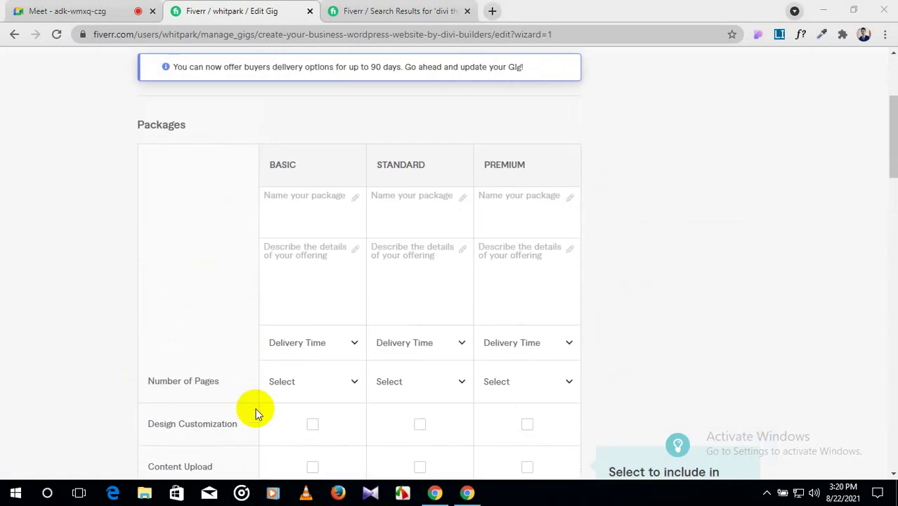
pyautogui.click(399, 11)
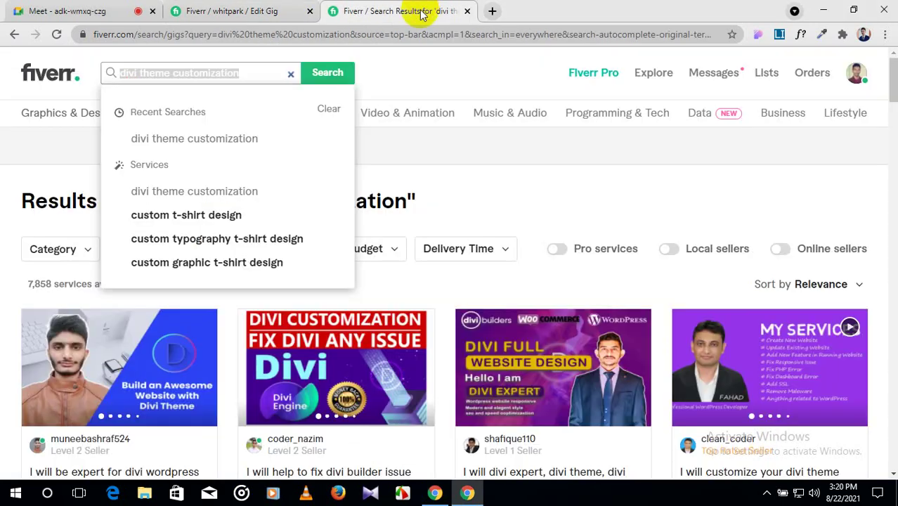
pyautogui.click(91, 439)
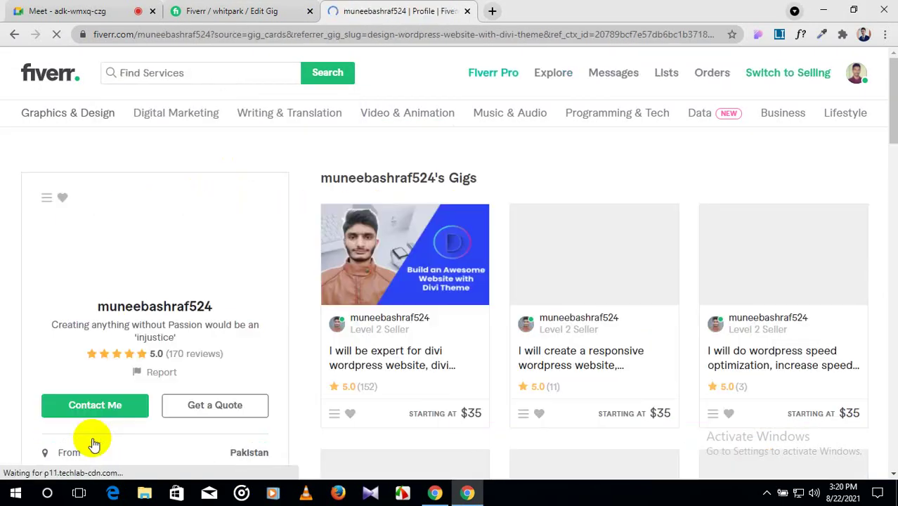
pyautogui.scroll(-1, 472, 382)
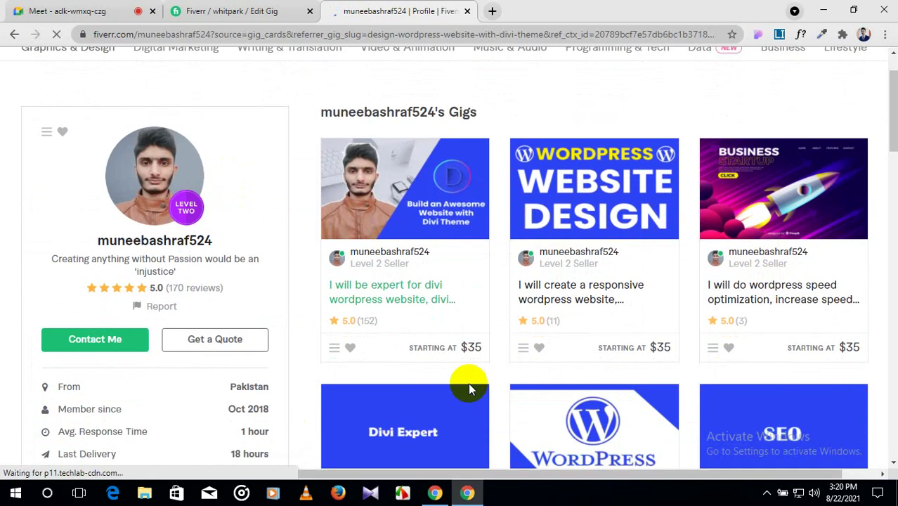
pyautogui.click(399, 253)
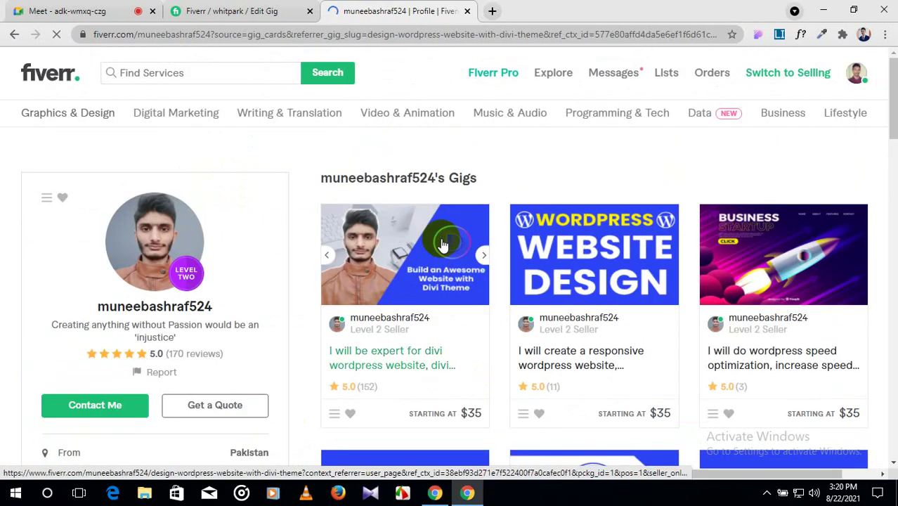
pyautogui.scroll(-7, 397, 352)
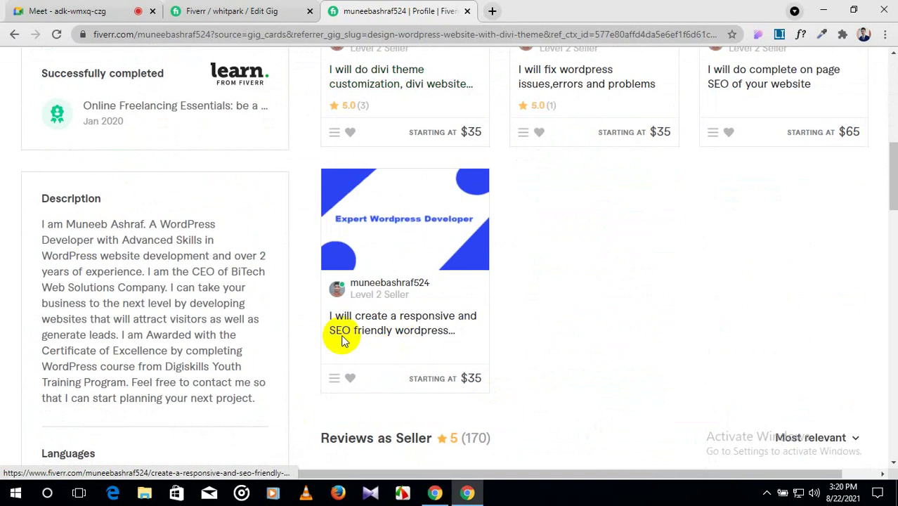
pyautogui.scroll(-5, 602, 268)
pyautogui.scroll(8, 602, 270)
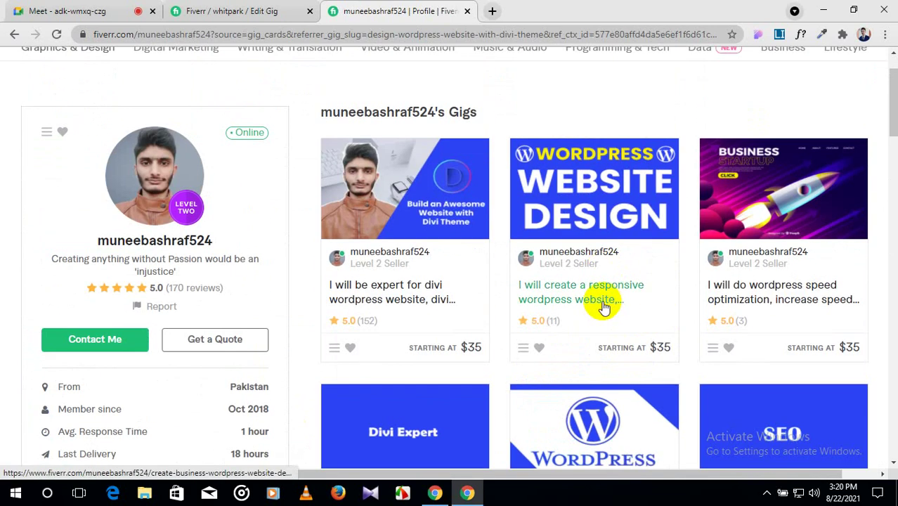
# Open the seller's Divi WordPress website gig and compare its Basic, Standard and Premium packages.
pyautogui.click(398, 287)
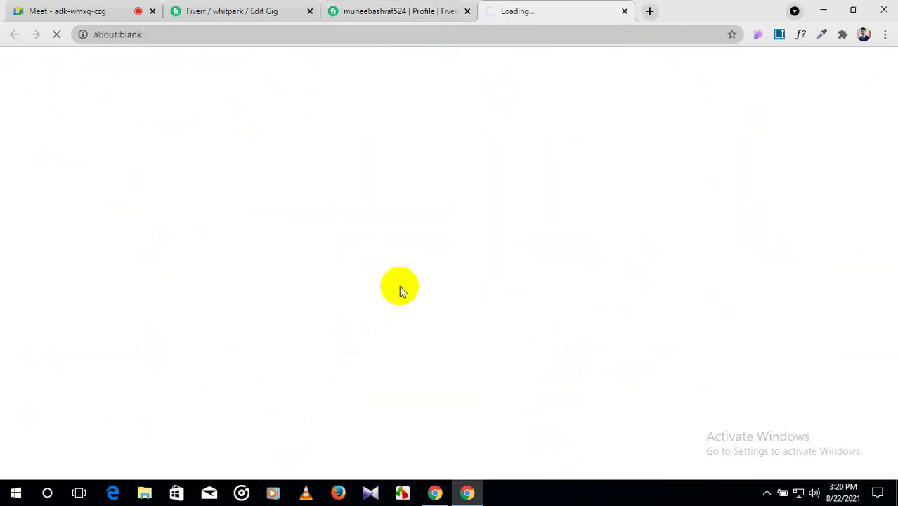
pyautogui.scroll(-2, 586, 279)
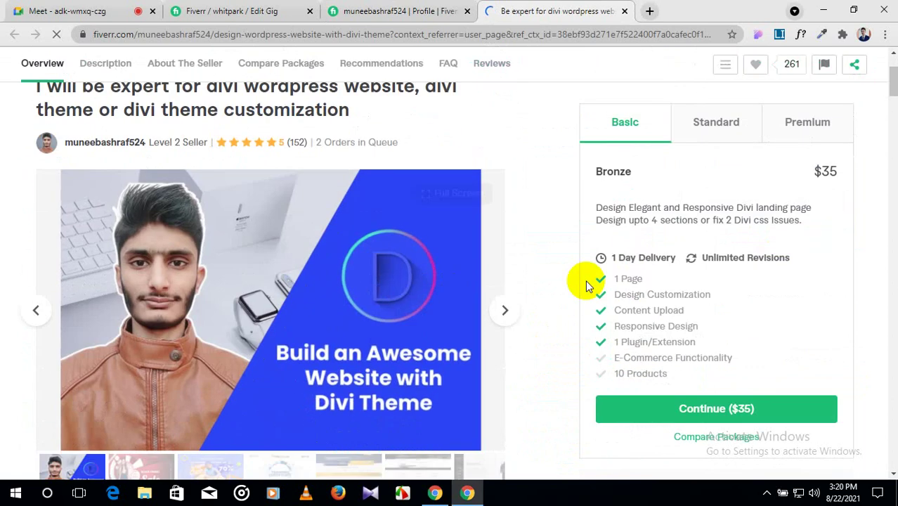
pyautogui.scroll(-8, 585, 280)
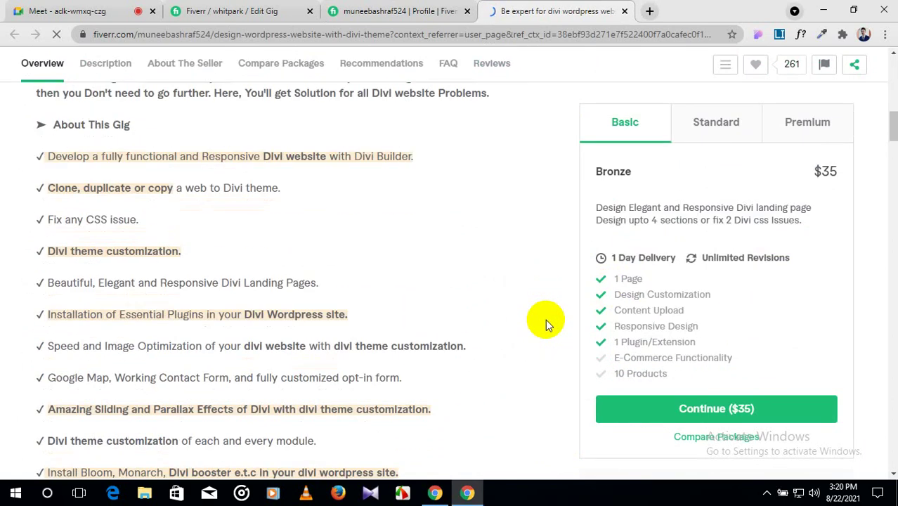
pyautogui.scroll(1, 675, 302)
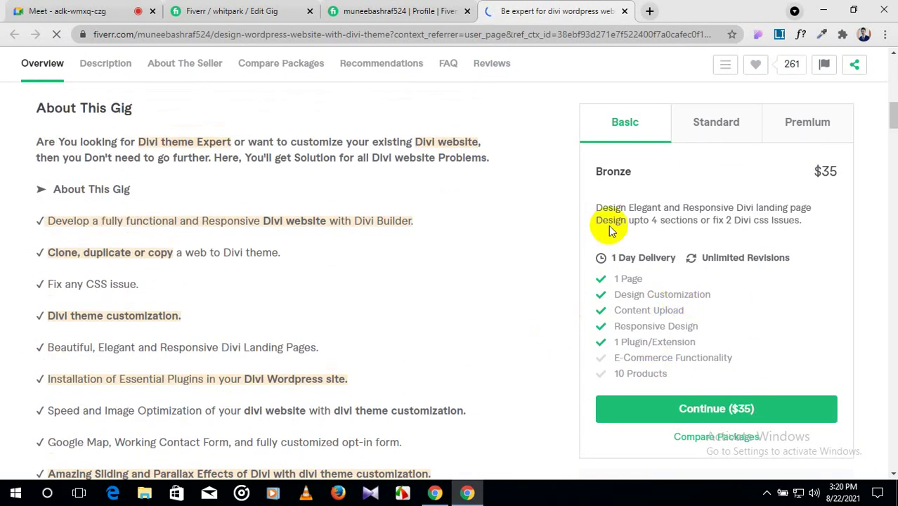
pyautogui.click(693, 134)
pyautogui.click(808, 137)
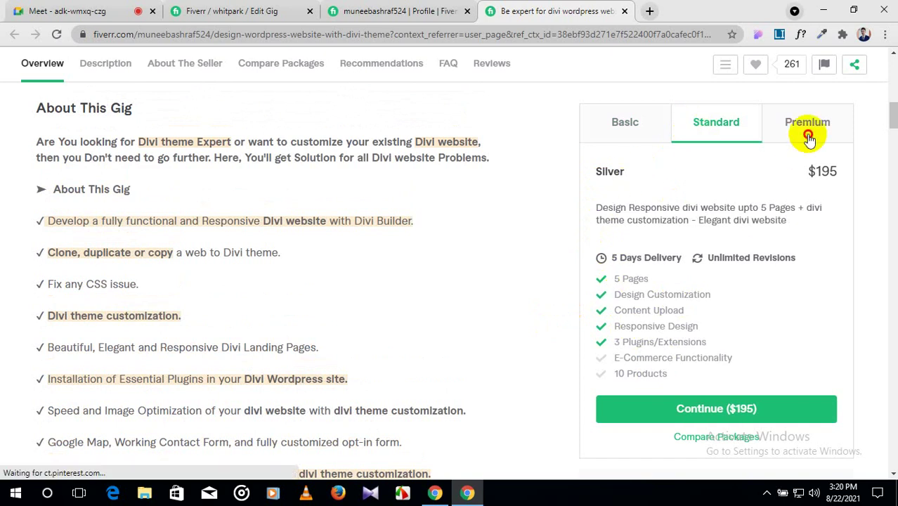
pyautogui.click(726, 128)
pyautogui.click(624, 121)
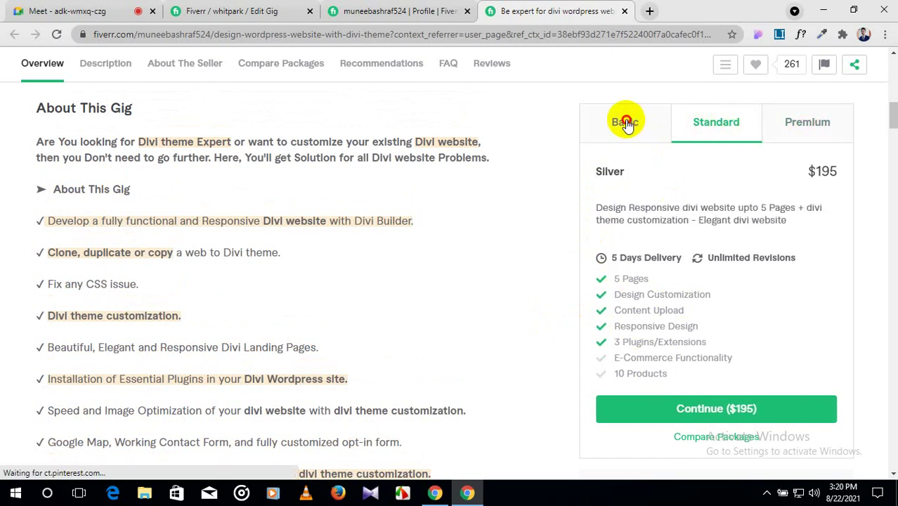
# Return to the gig being edited and look through its package fields from name to price.
pyautogui.click(195, 9)
pyautogui.scroll(-1, 289, 281)
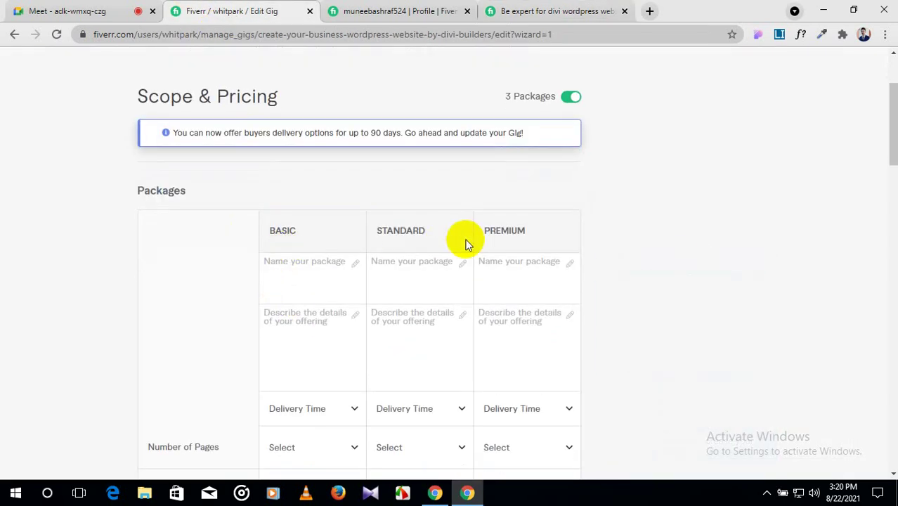
pyautogui.scroll(-5, 466, 244)
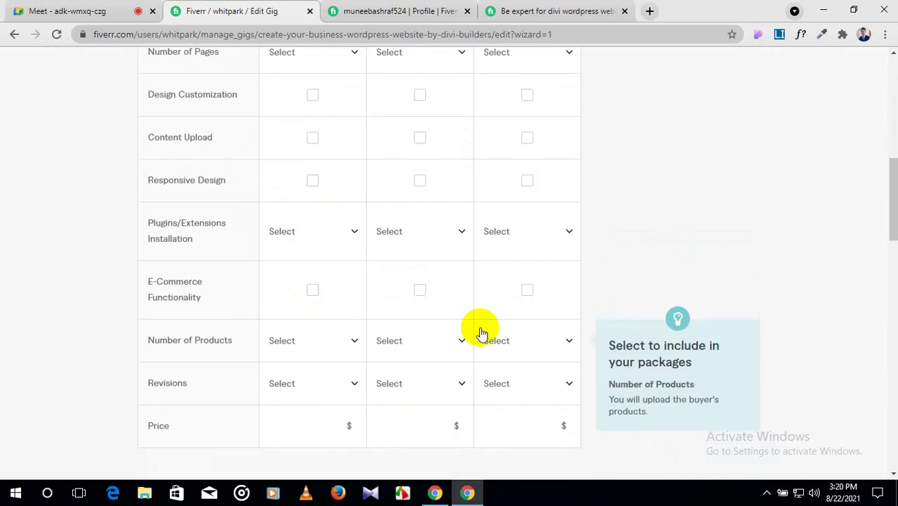
pyautogui.scroll(6, 481, 333)
# Review the Basic and Standard packages of the competing Divi gig once more.
pyautogui.click(555, 11)
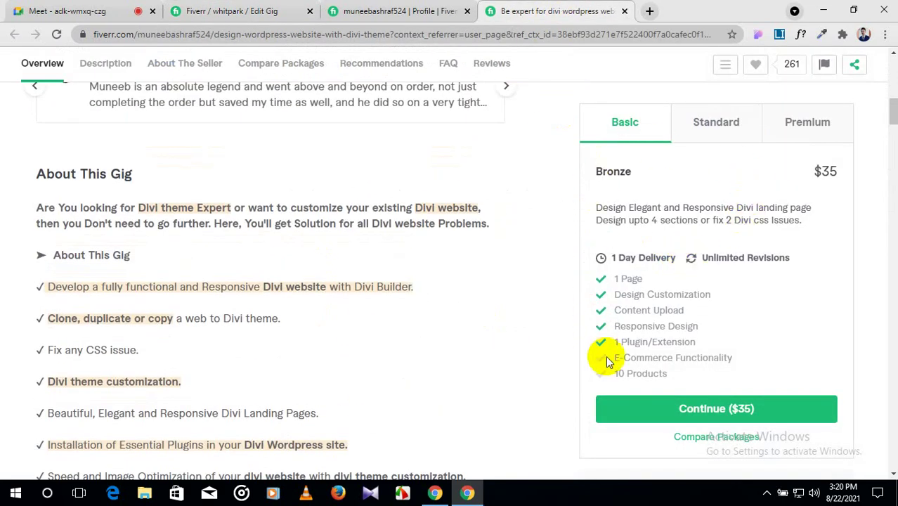
pyautogui.scroll(3, 702, 211)
pyautogui.click(700, 127)
pyautogui.click(657, 125)
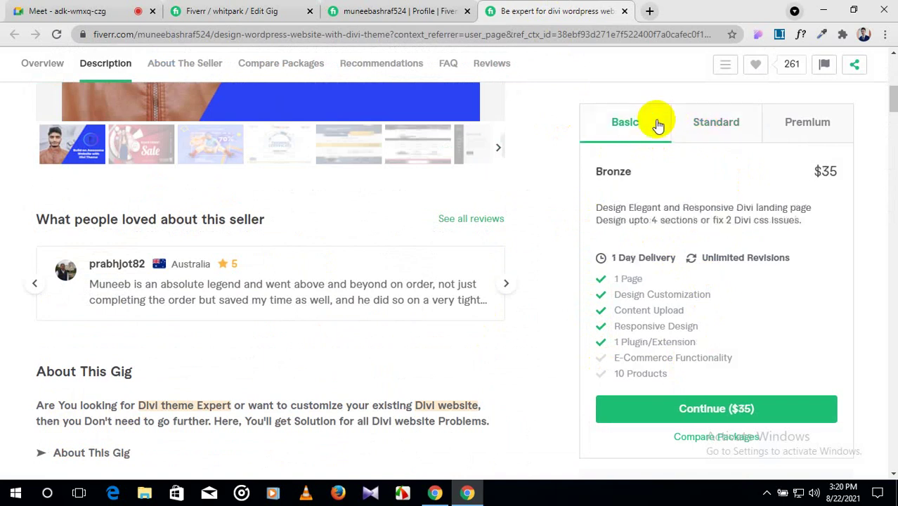
pyautogui.click(703, 123)
pyautogui.click(652, 141)
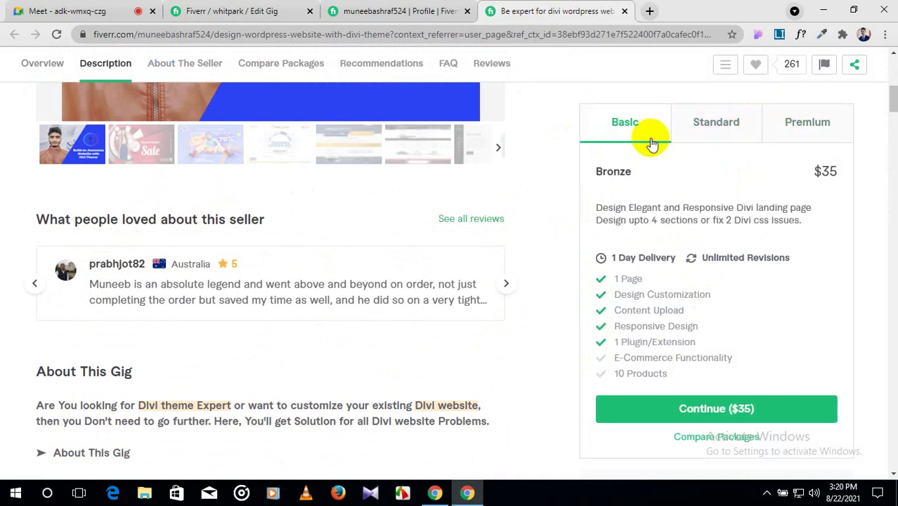
pyautogui.scroll(4, 460, 112)
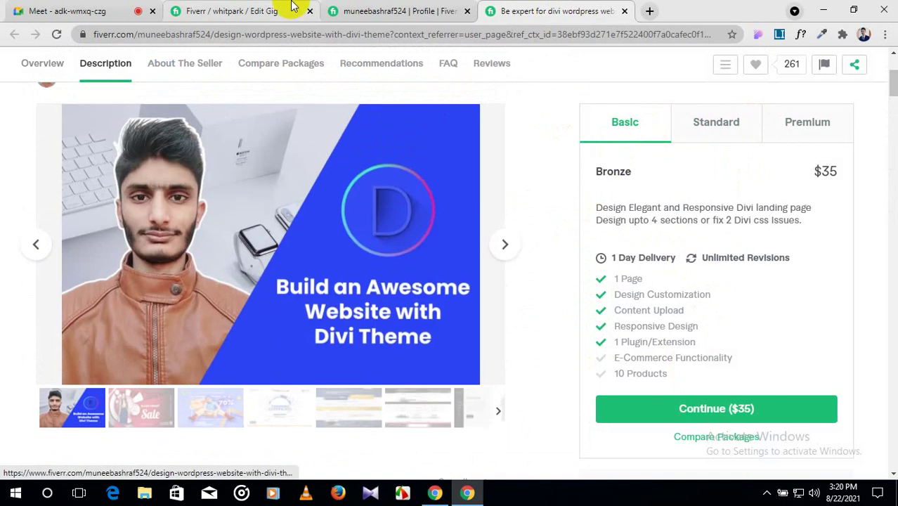
# Return to the gig's Scope & Pricing form and name the three packages Basic, Standerd and Premium.
pyautogui.click(349, 6)
pyautogui.click(257, 10)
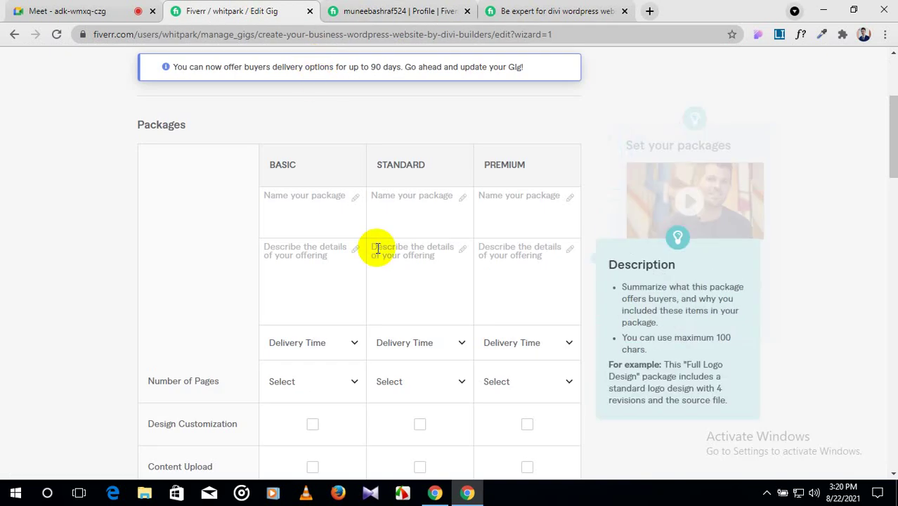
pyautogui.click(302, 198)
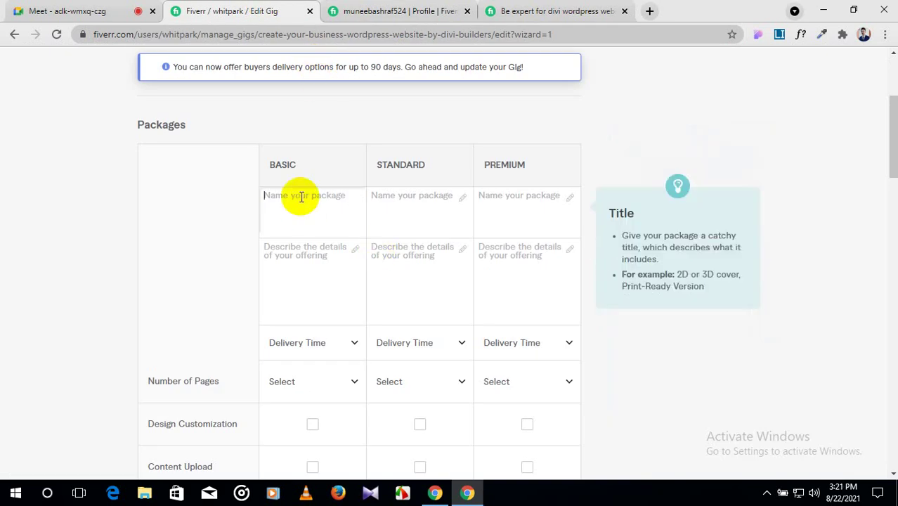
pyautogui.write('Basic')
pyautogui.click(391, 195)
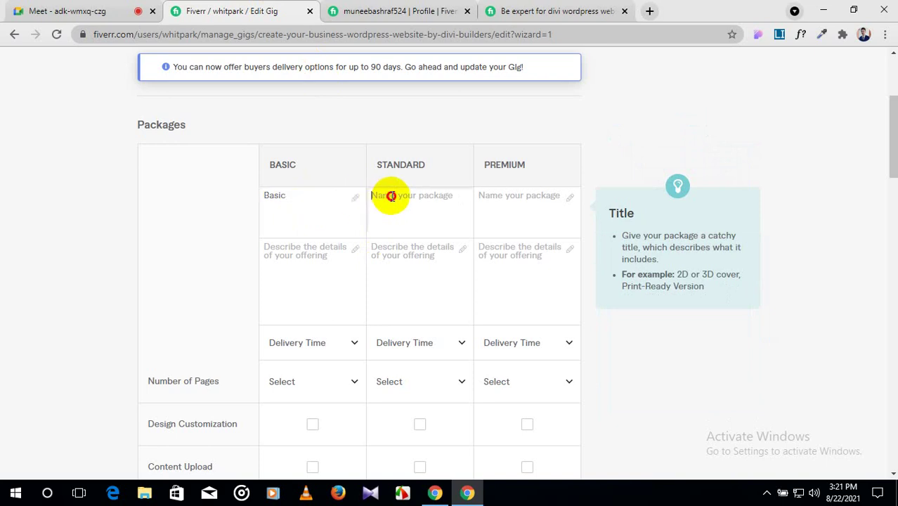
pyautogui.write('T')
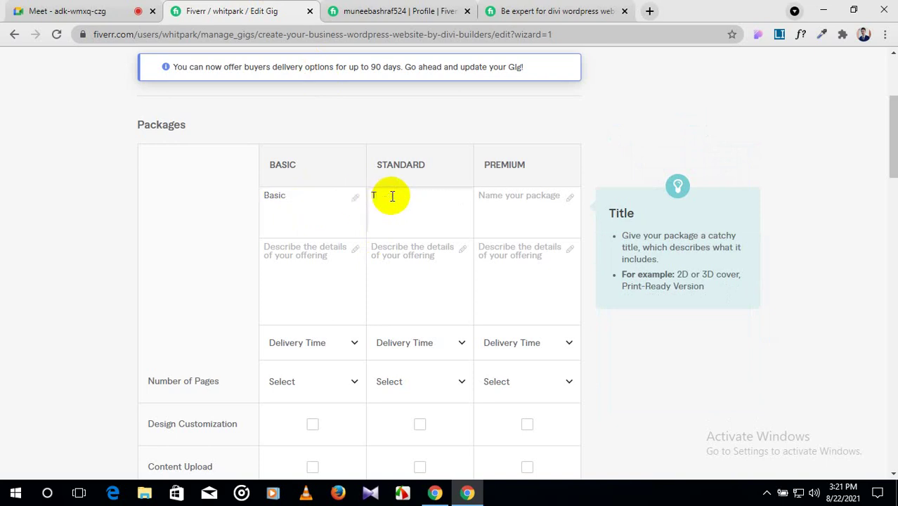
pyautogui.press('BackSpace')
pyautogui.write('Standerdard')
pyautogui.click(505, 199)
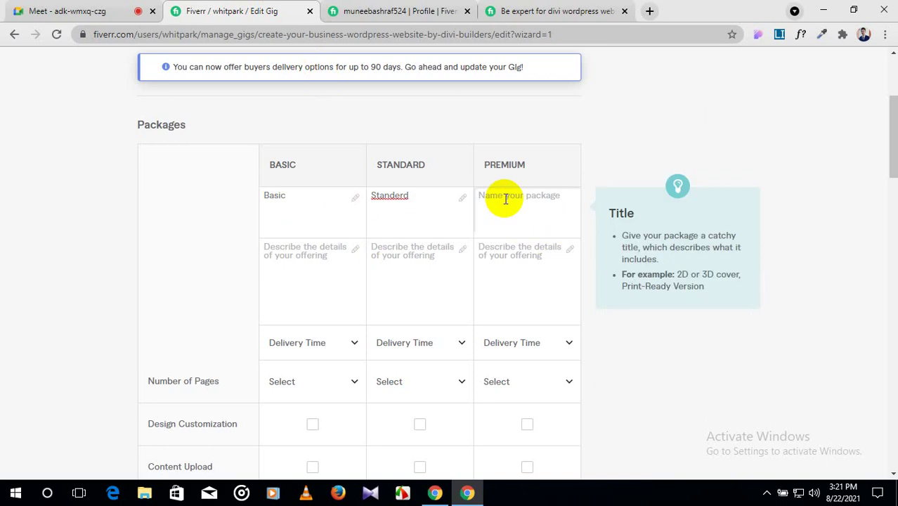
pyautogui.write('Premiumu')
pyautogui.press('BackSpace')
pyautogui.write('ium')
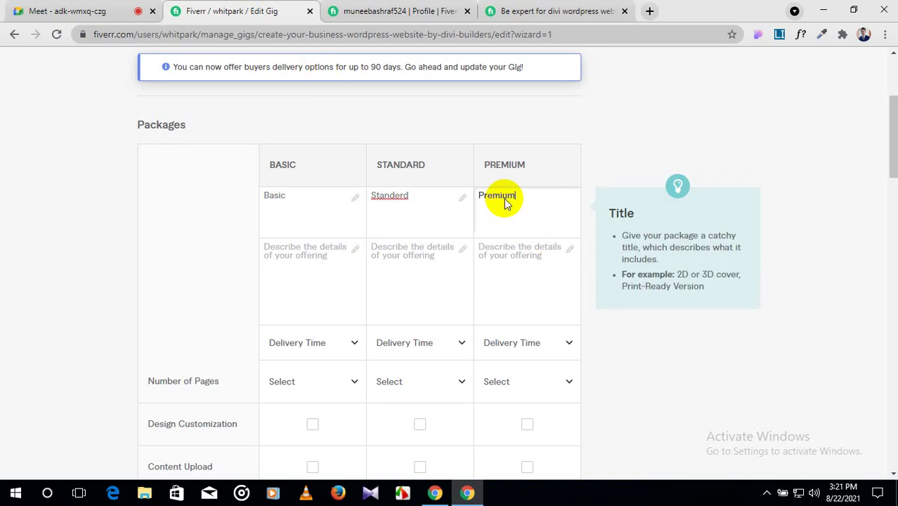
pyautogui.click(598, 425)
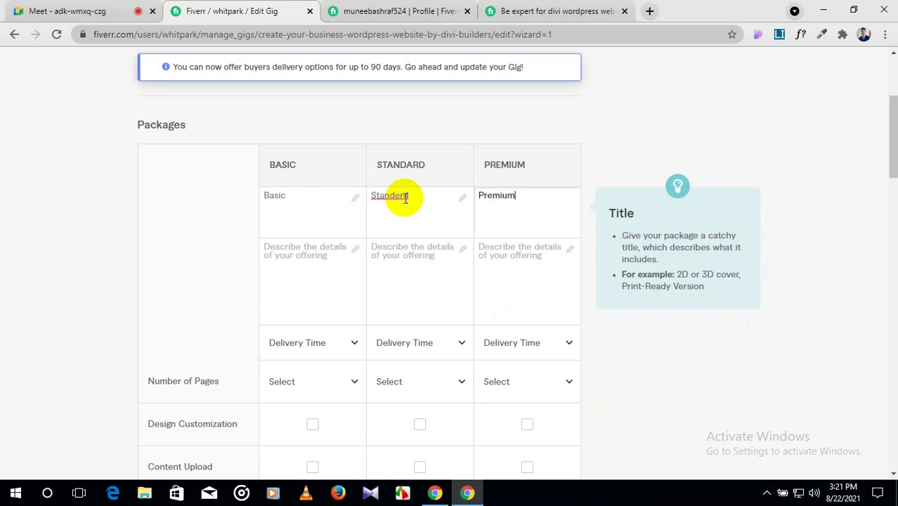
# Correct the spelling of the second package's name to Standard.
pyautogui.click(404, 197)
pyautogui.press('BackSpace')
pyautogui.press('BackSpace')
pyautogui.press('BackSpace')
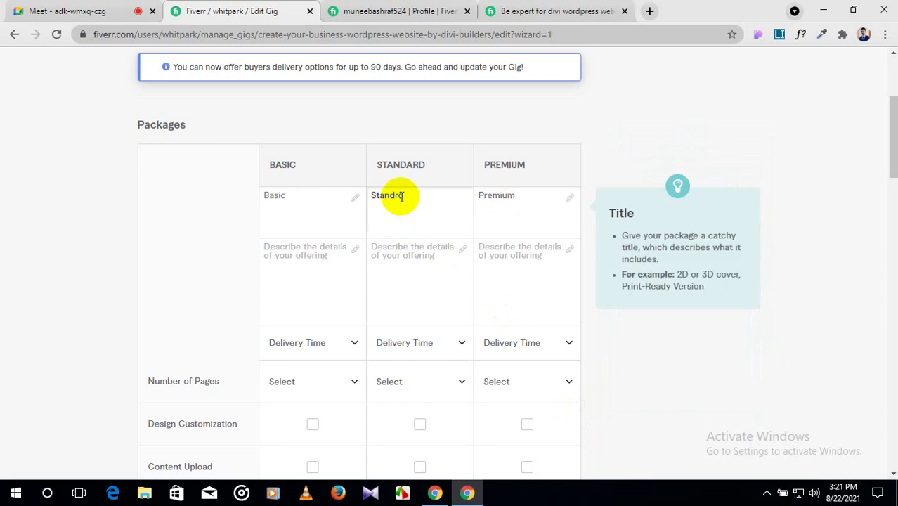
pyautogui.write('ard')
pyautogui.click(311, 208)
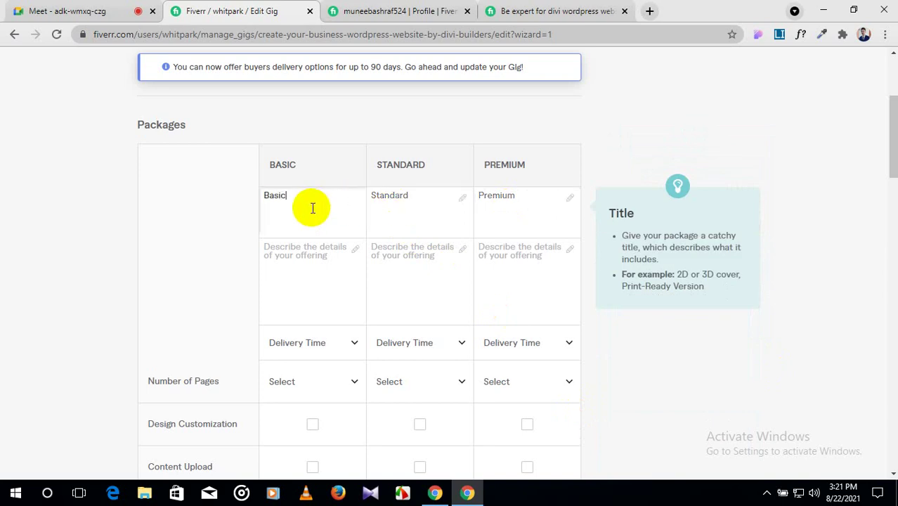
pyautogui.click(416, 195)
# Describe the Basic package as "Install & setup Your WordPress Theme".
pyautogui.click(316, 251)
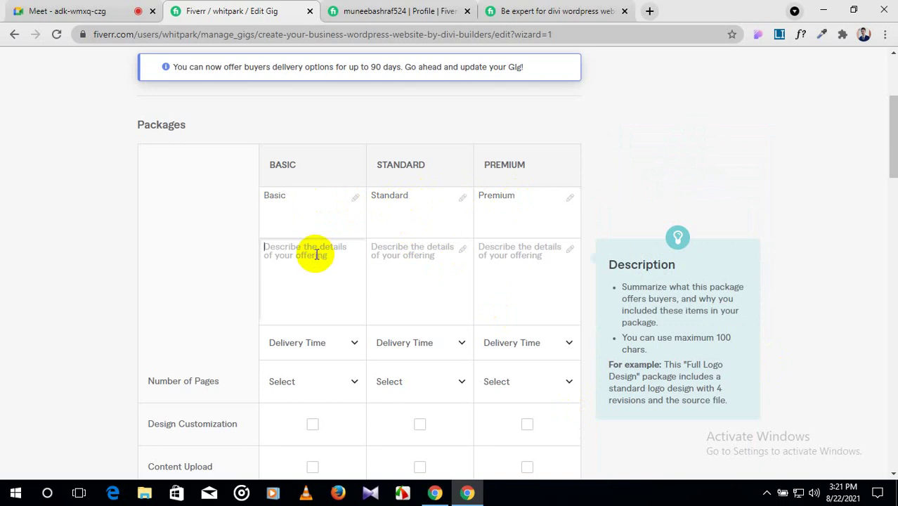
pyautogui.write('Ins')
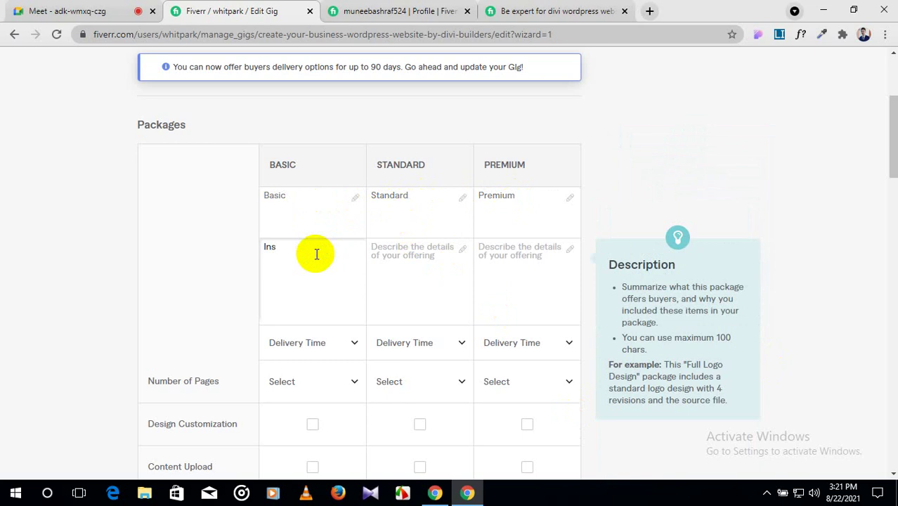
pyautogui.write('tall & setup')
pyautogui.write('Your Word')
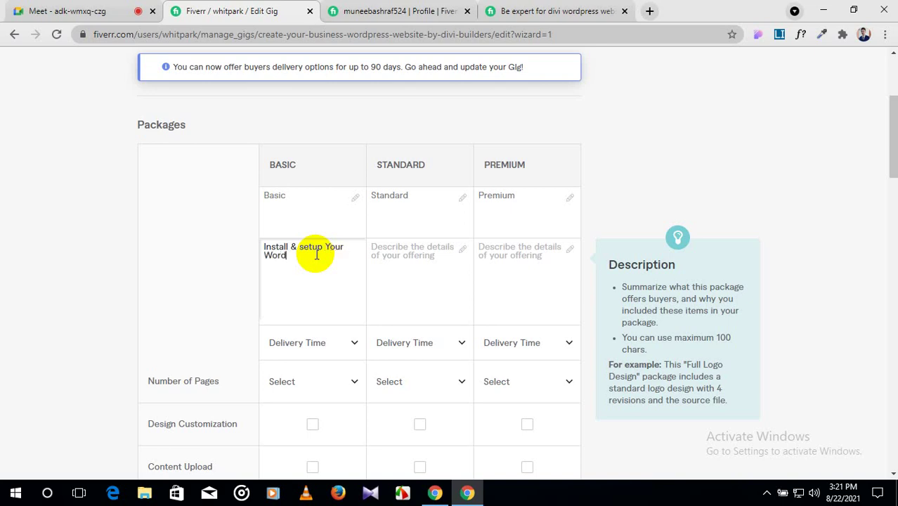
pyautogui.write('Press Theme')
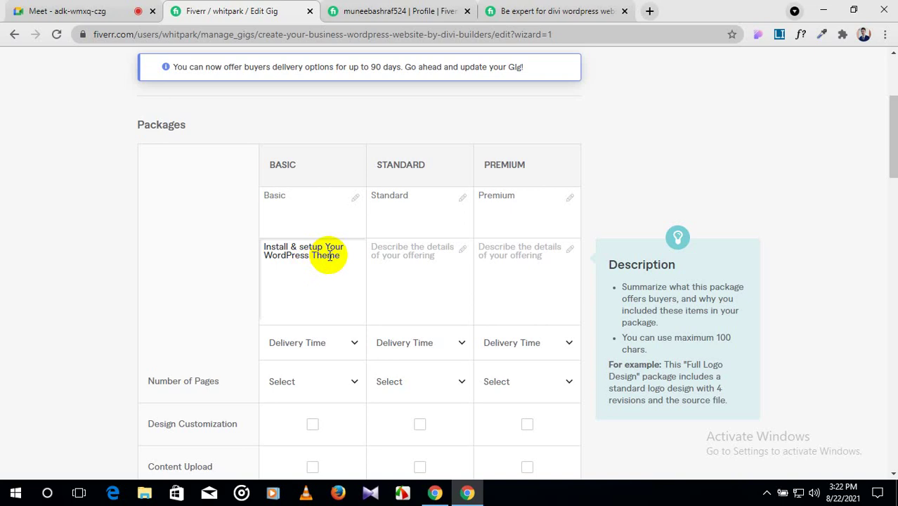
# Add "WordPress Responsive Theme Installation" to the end of the Basic package's description.
pyautogui.write('Wor')
pyautogui.press('BackSpace')
pyautogui.press('BackSpace')
pyautogui.press('BackSpace')
pyautogui.write('WordPress Respon')
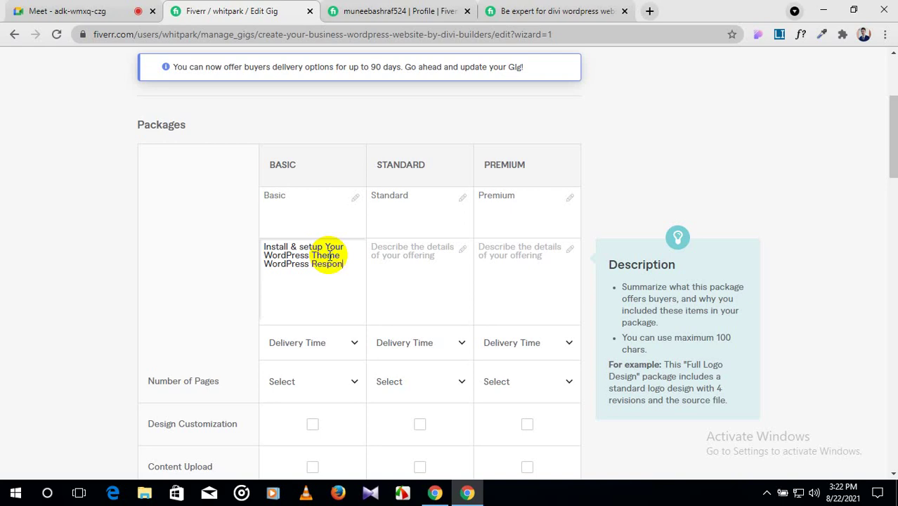
pyautogui.write('sive ')
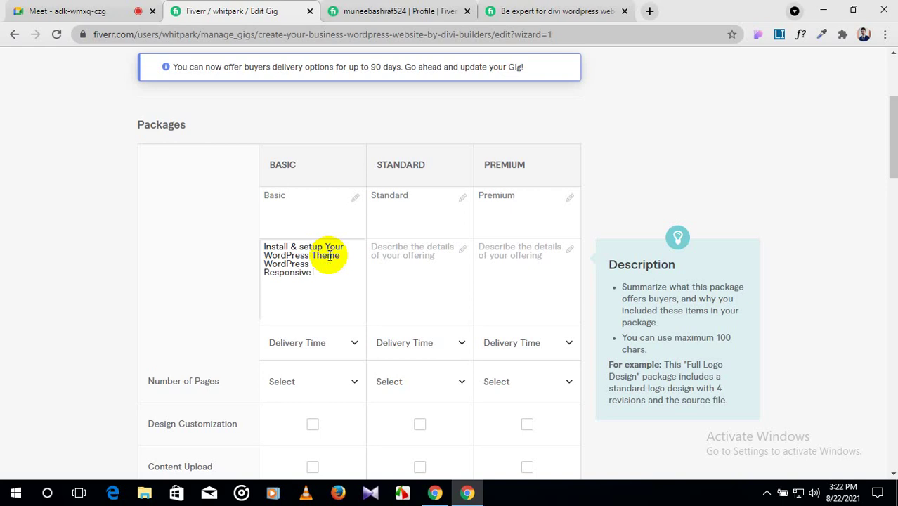
pyautogui.write('Theme Installation')
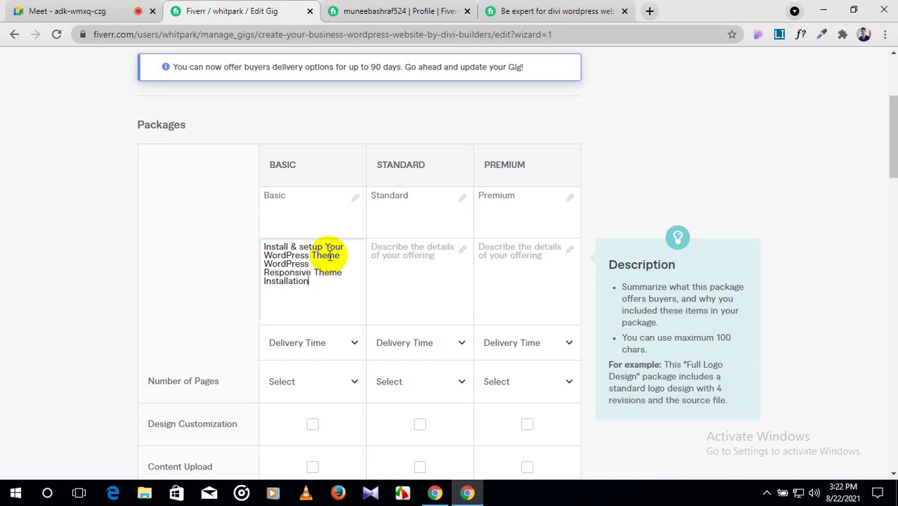
# Extend the Basic package's description with ", Page Creation accordin".
pyautogui.write(', ')
pyautogui.write('Page ')
pyautogui.write('Creatio')
pyautogui.write('n,')
pyautogui.press('BackSpace')
pyautogui.press('BackSpace')
pyautogui.write('accord')
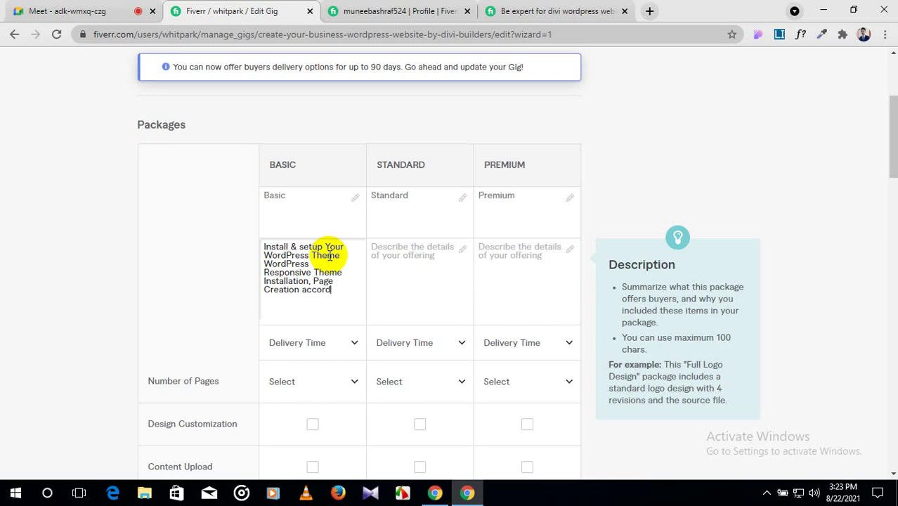
pyautogui.write('in')
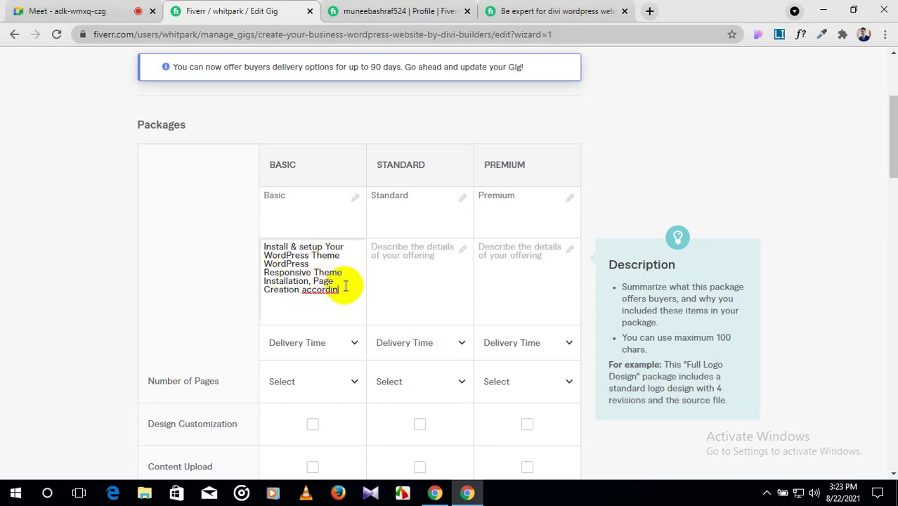
# Delete everything after "Install & setup Your WordPress Theme" from the Basic package's description.
pyautogui.moveTo(339, 289); pyautogui.dragTo(261, 261)
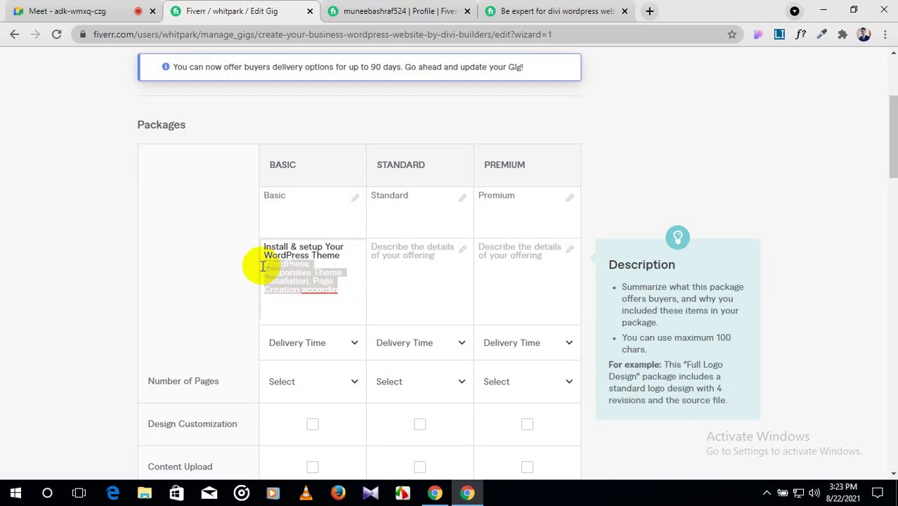
pyautogui.press('BackSpace')
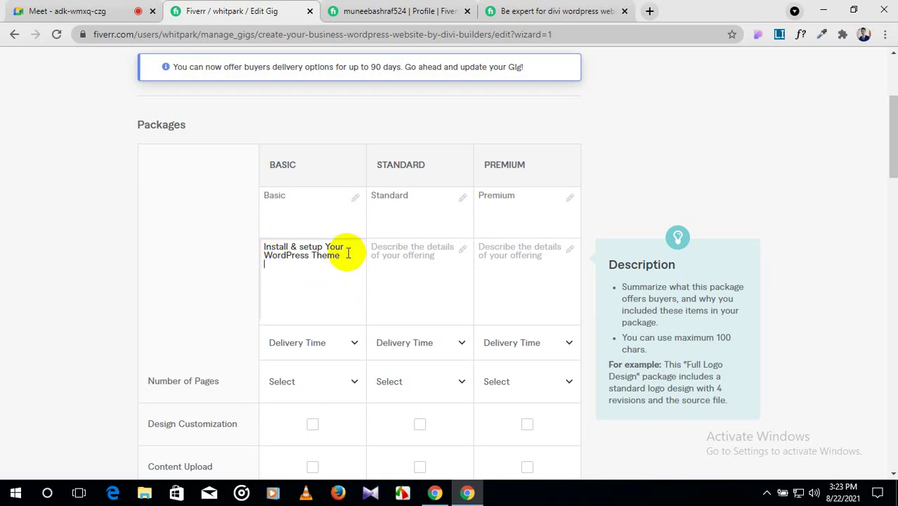
# Describe the Standard package as "6-8 Page WordPress Responsive site, Theme Installion".
pyautogui.click(400, 257)
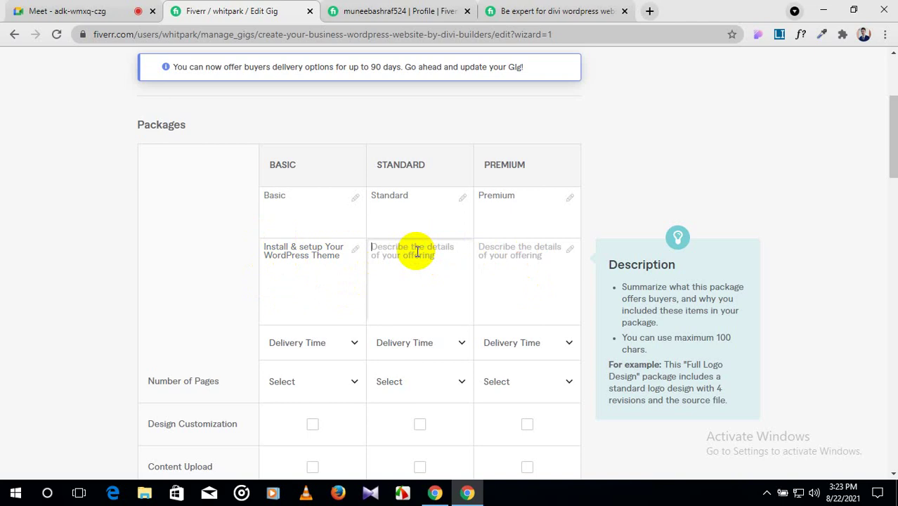
pyautogui.write('6-8')
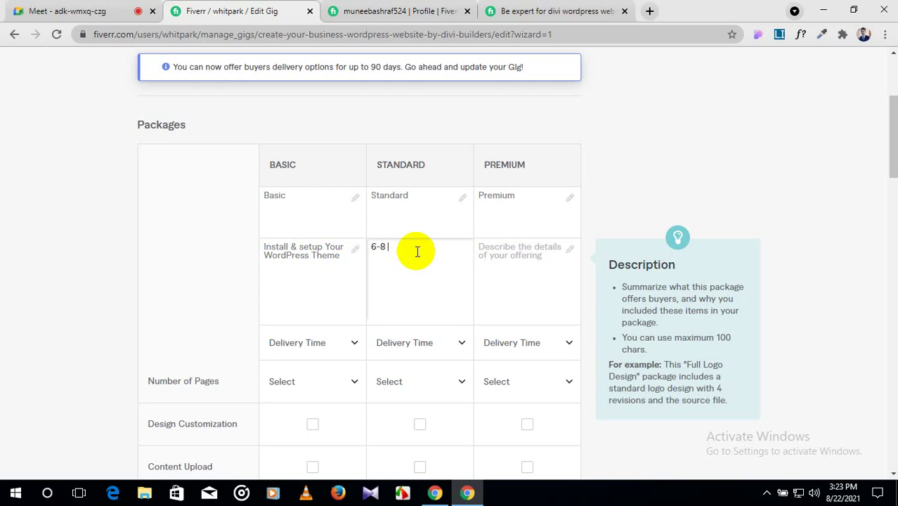
pyautogui.write('Page WordPress Res')
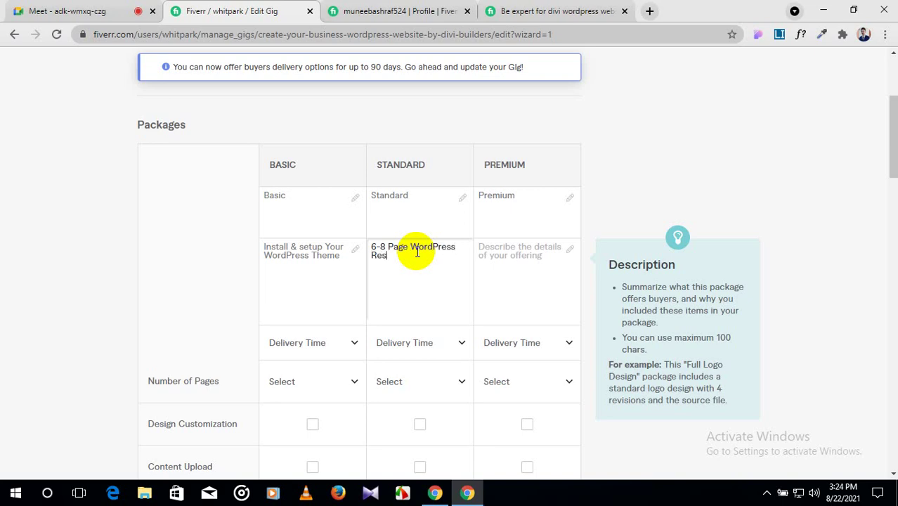
pyautogui.write('ponsive site,')
pyautogui.click(556, 204)
pyautogui.write(', ')
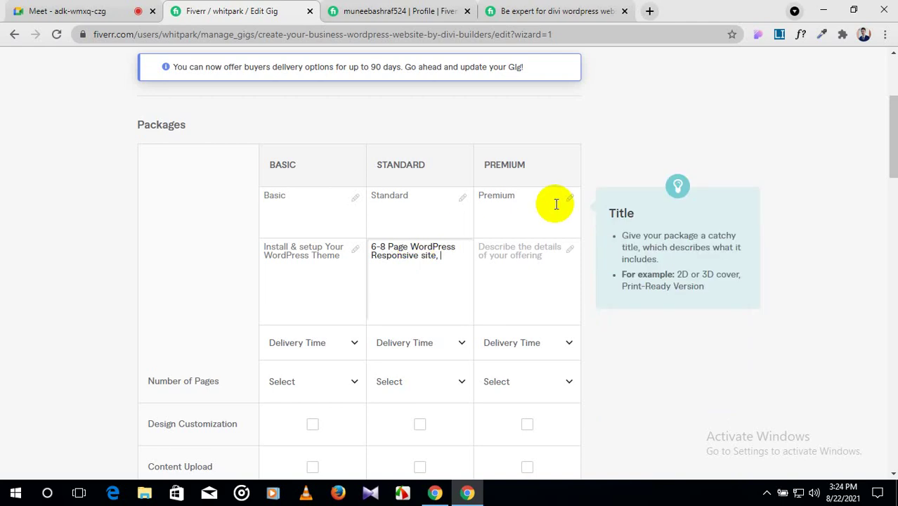
pyautogui.write('Theme Installion')
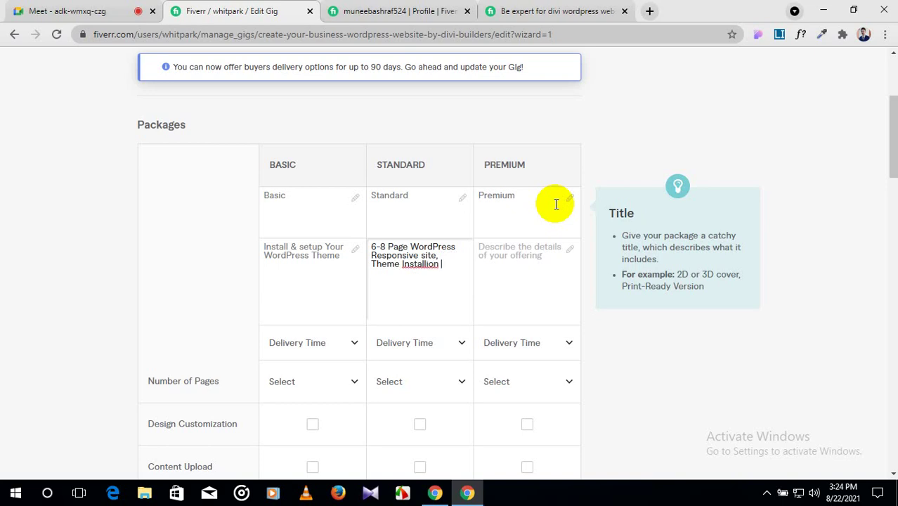
# Correct "Installion" to "Installation" in the Standard package's description and append ", Page Creation & Customization.".
pyautogui.rightClick(433, 266)
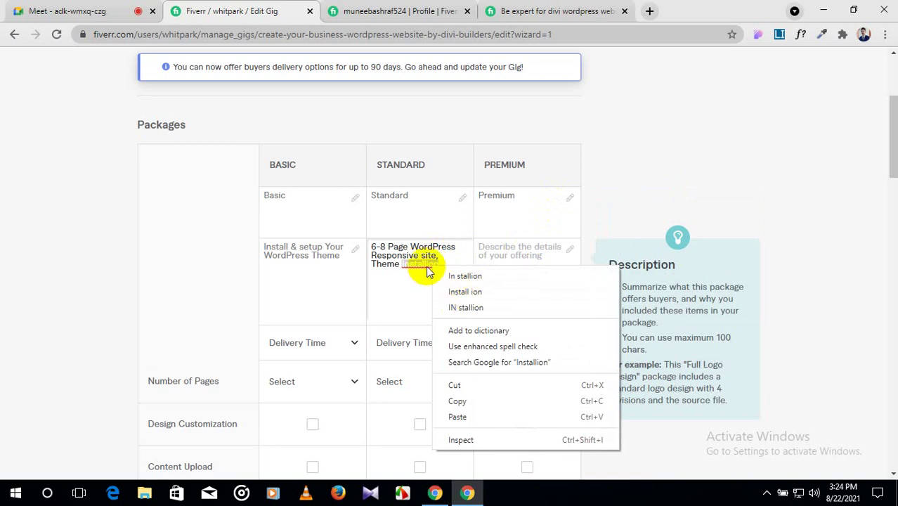
pyautogui.click(443, 264)
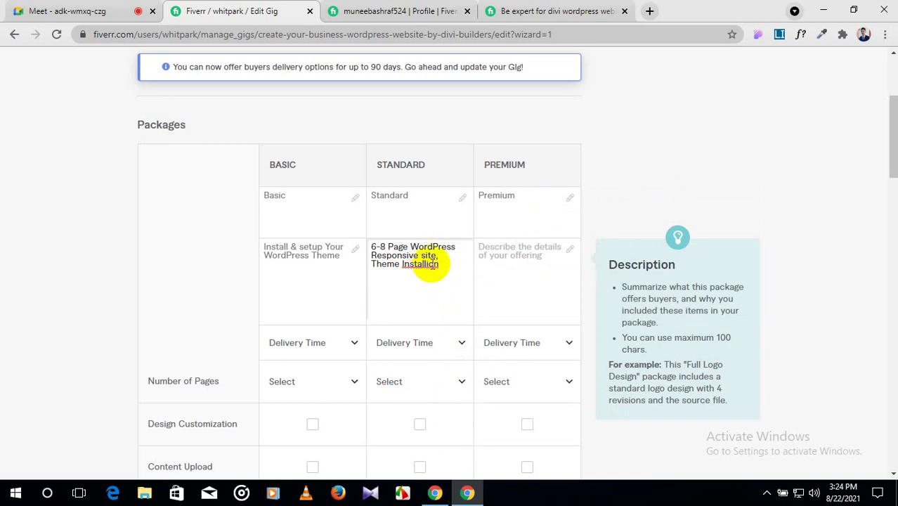
pyautogui.write('at')
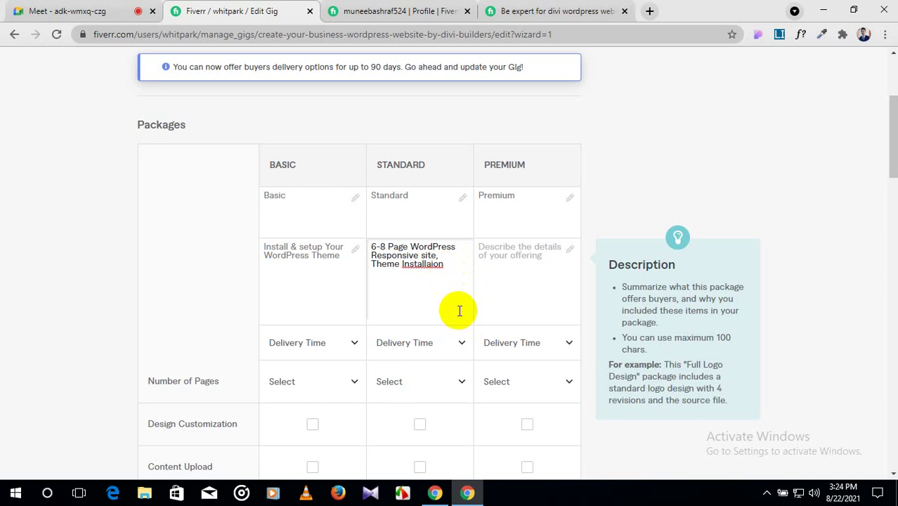
pyautogui.click(432, 264)
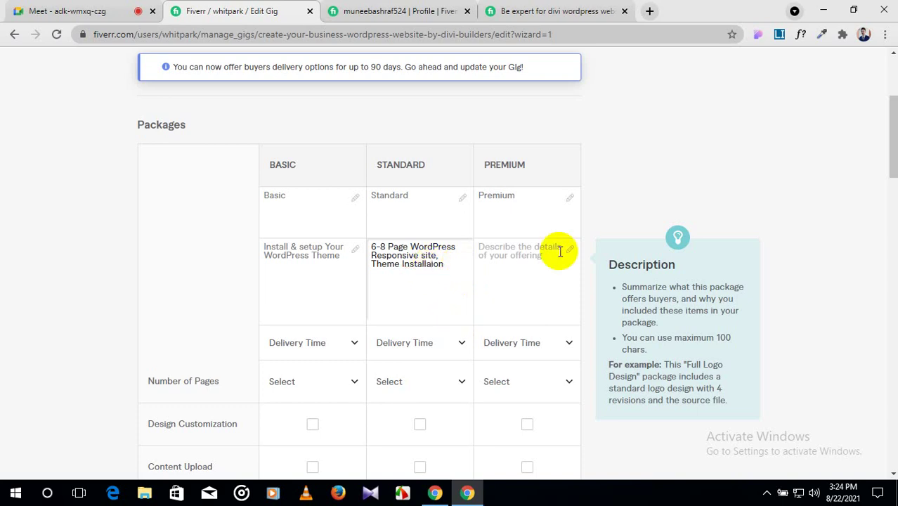
pyautogui.write('t')
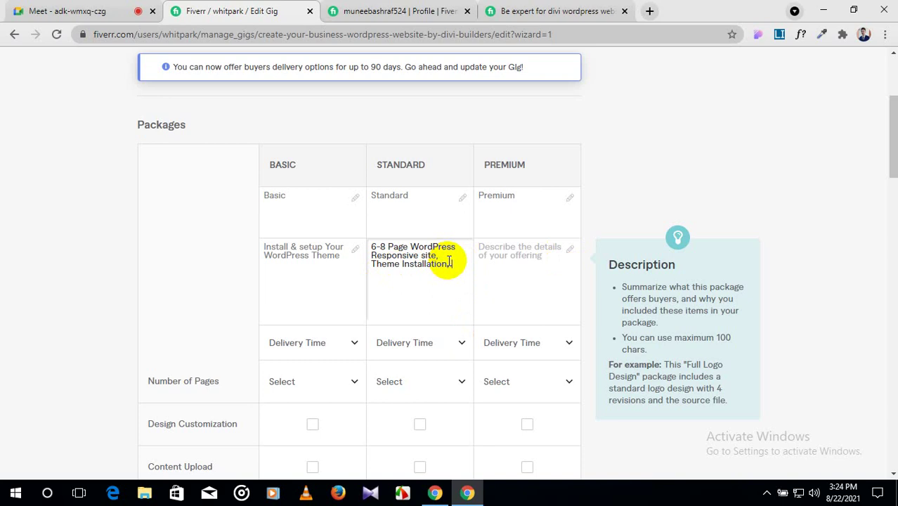
pyautogui.write('Page Creation & C')
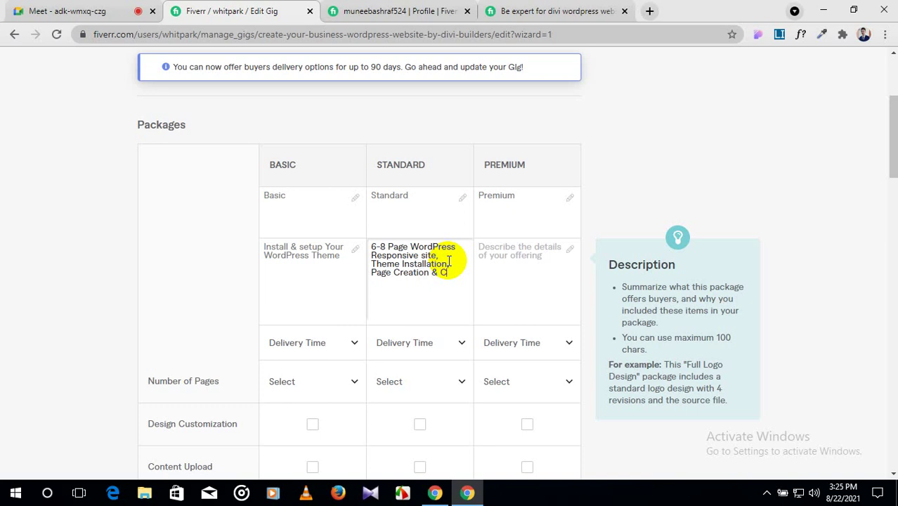
pyautogui.write('ustomization.')
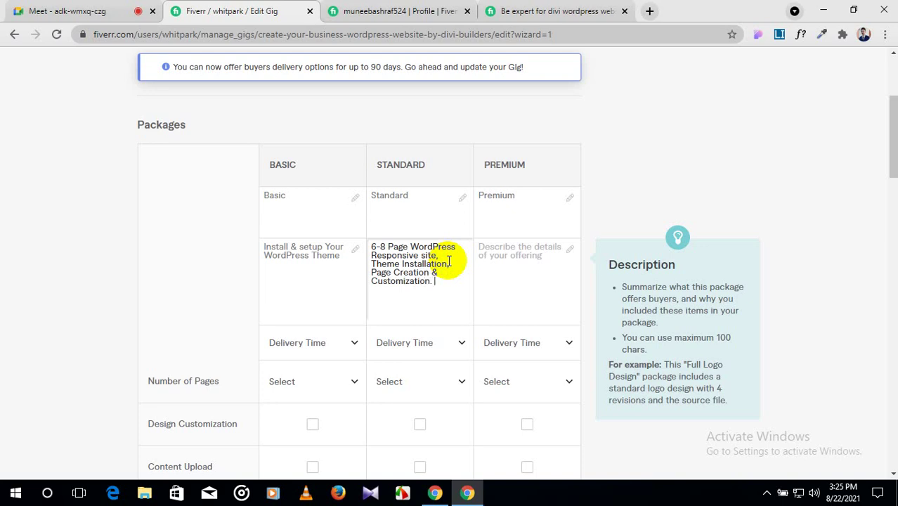
# Describe the Premium package as "WordPress responsive site of Up to 10 Pages, Theme Install, Page".
pyautogui.click(491, 256)
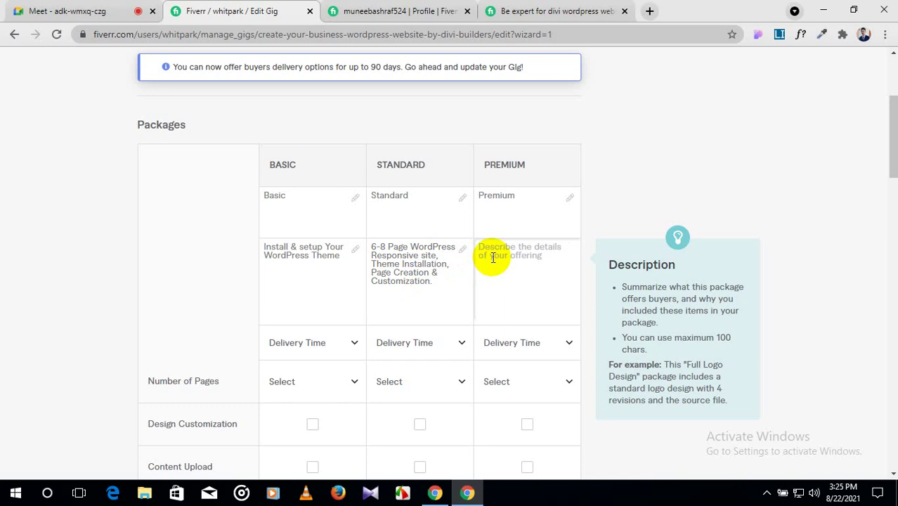
pyautogui.write('Word')
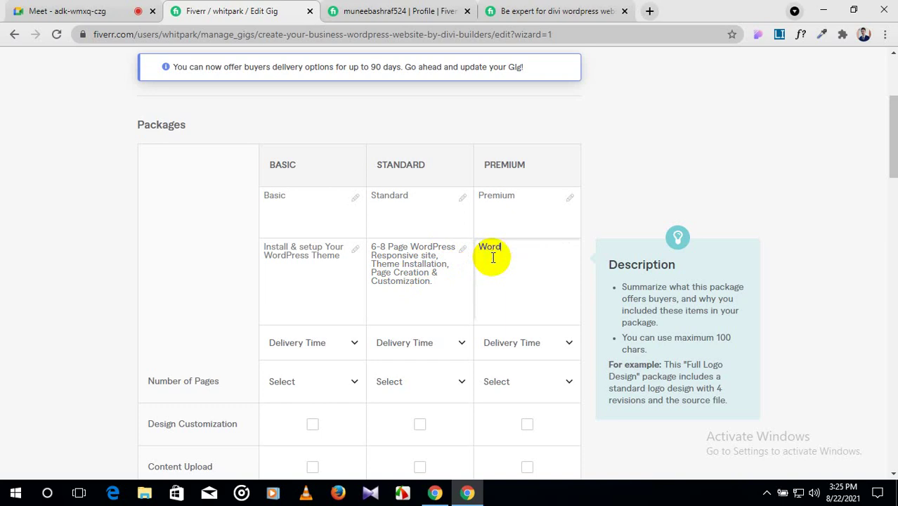
pyautogui.write('Press responsive')
pyautogui.write('site ')
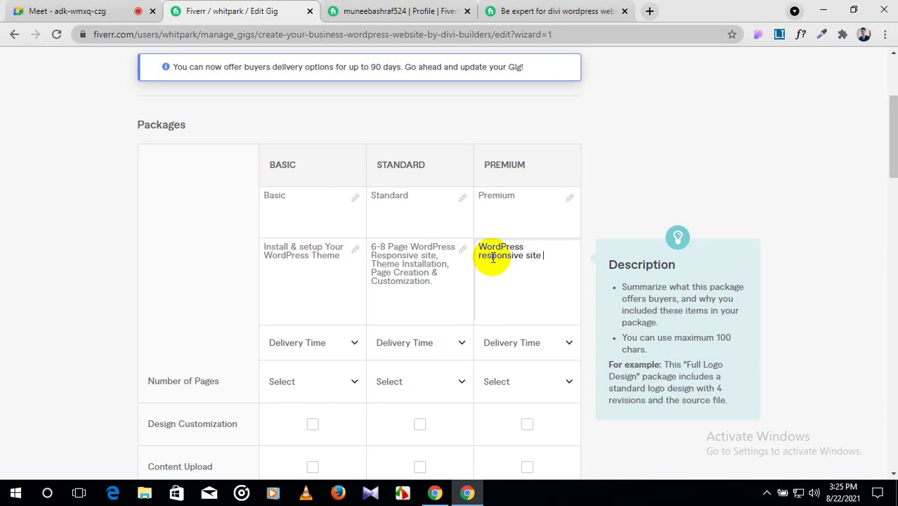
pyautogui.write('of Up to 10 Pages, Theme Install ')
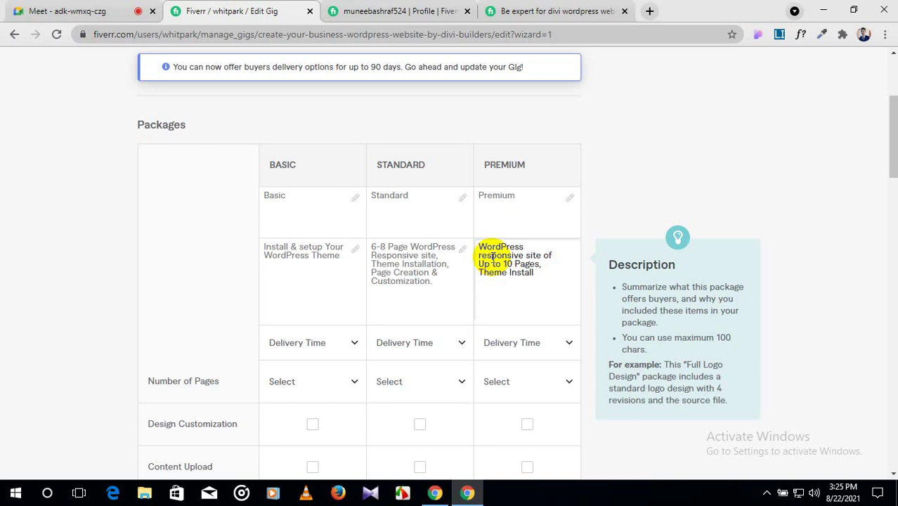
pyautogui.write(', Page')
# Copy "Page Creation & Customization." from the Standard description over the final "Page" in the Premium one, and clean up the comma and stray letter.
pyautogui.click(432, 283)
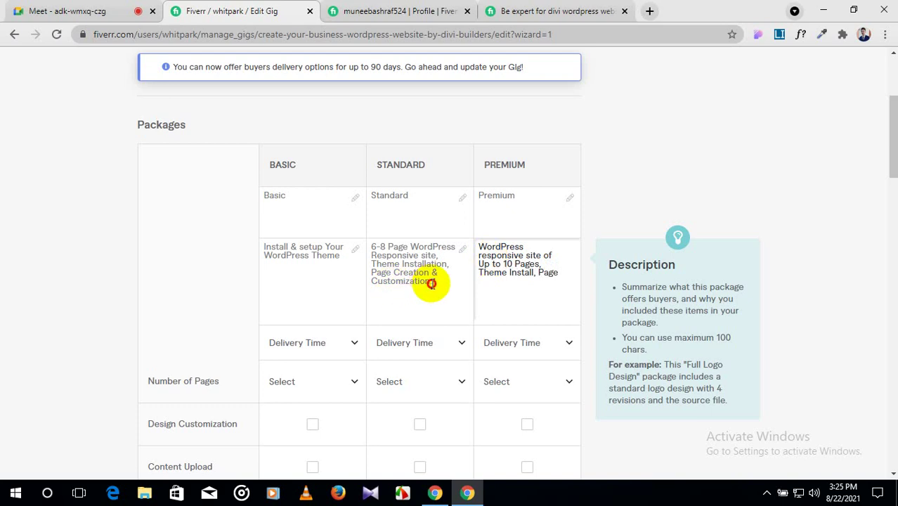
pyautogui.moveTo(431, 284); pyautogui.dragTo(362, 275)
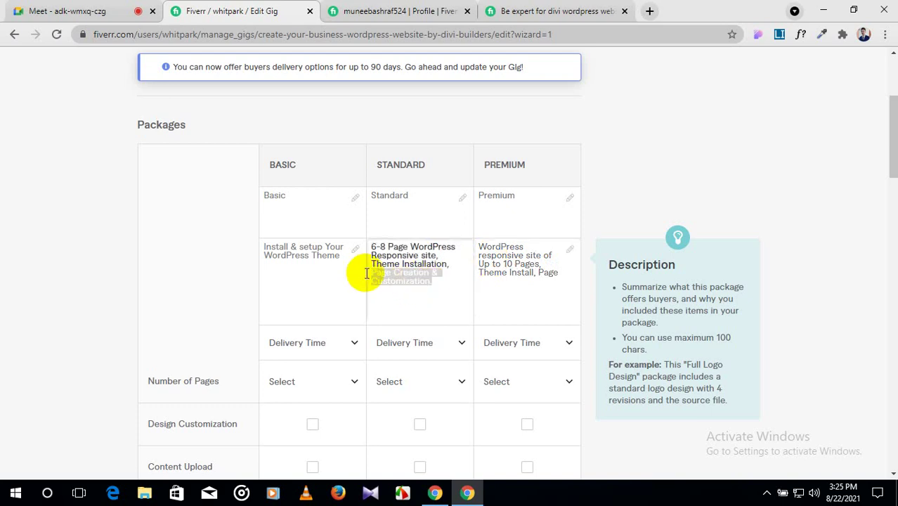
pyautogui.moveTo(535, 273); pyautogui.dragTo(554, 278)
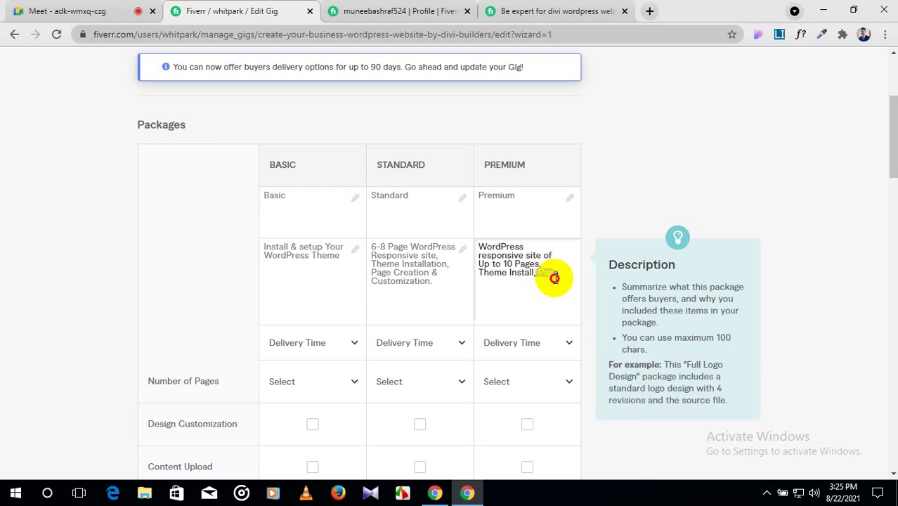
pyautogui.write('Page Creation & Customization.')
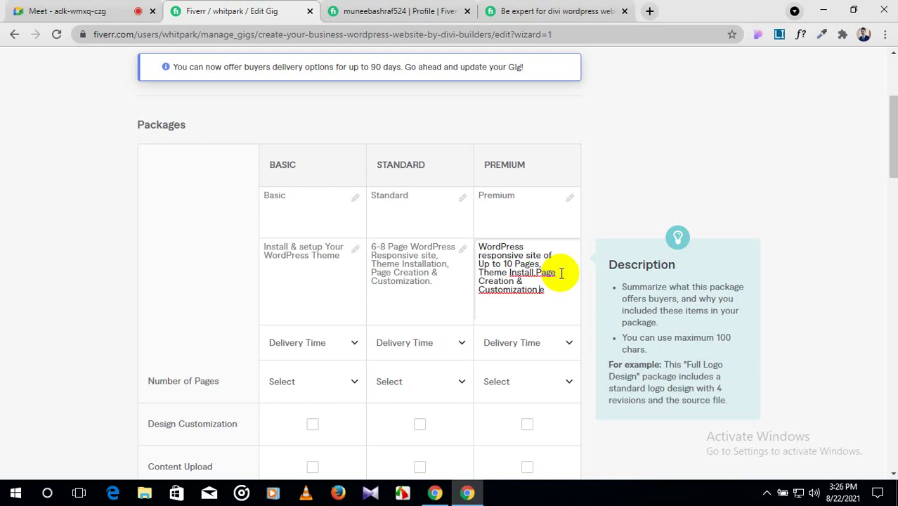
pyautogui.click(536, 274)
pyautogui.write(',')
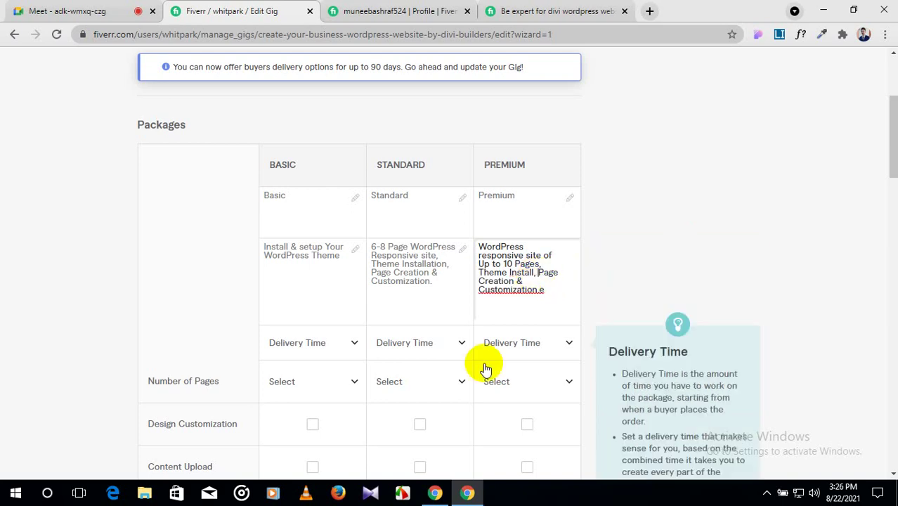
pyautogui.click(547, 290)
pyautogui.press('BackSpace')
# Set the Basic package's delivery time to 1 day and its number of pages to 5.
pyautogui.scroll(-1, 545, 290)
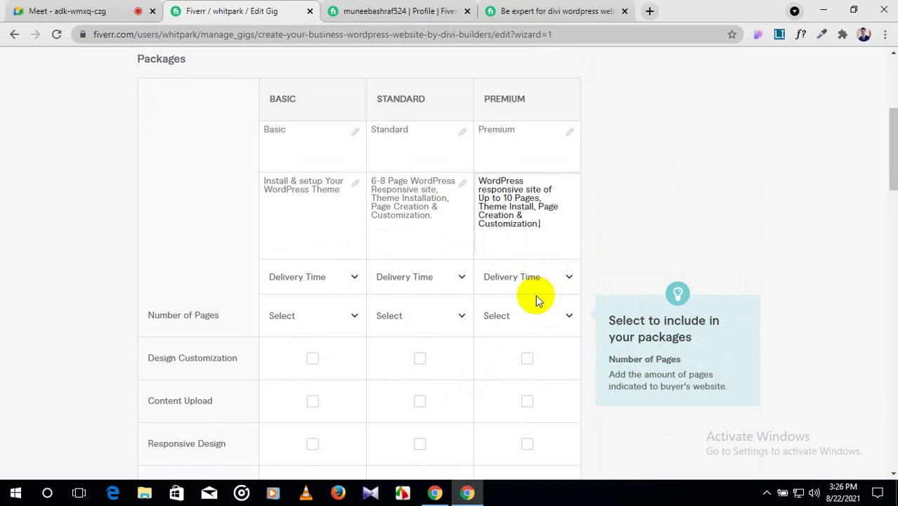
pyautogui.scroll(-1, 536, 300)
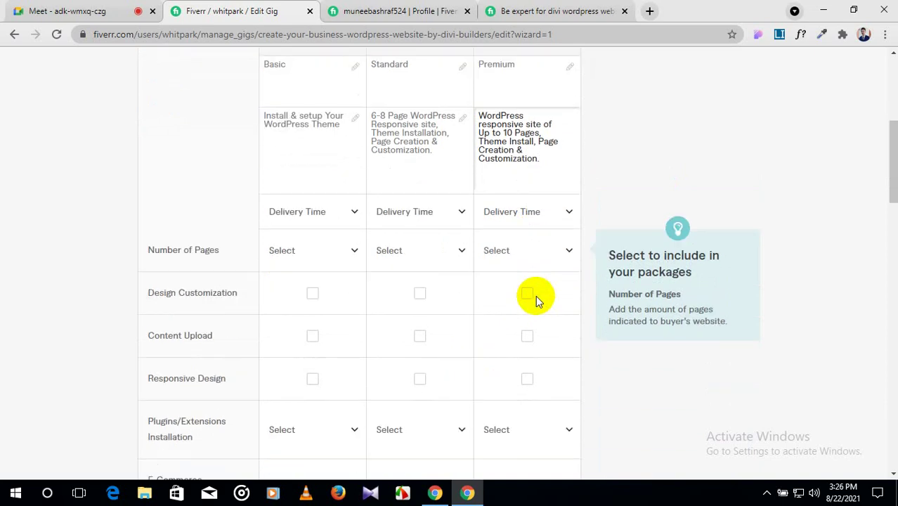
pyautogui.click(351, 216)
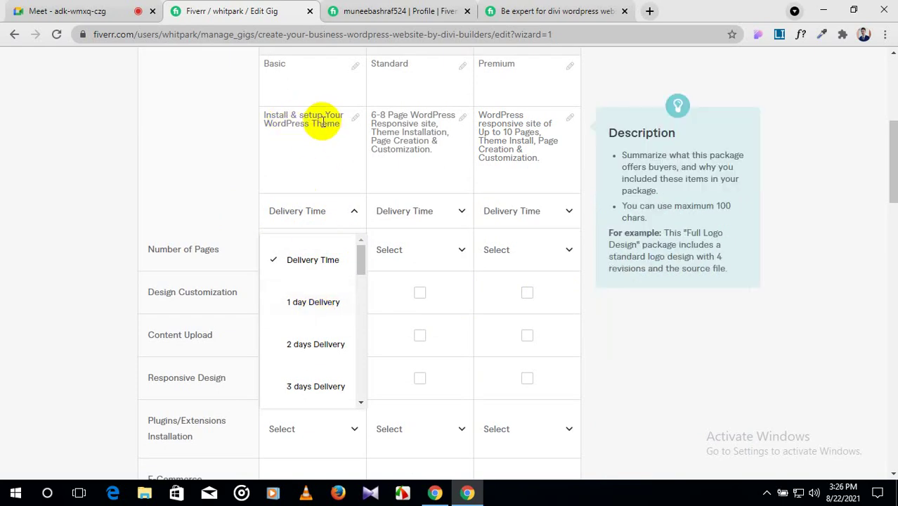
pyautogui.click(306, 303)
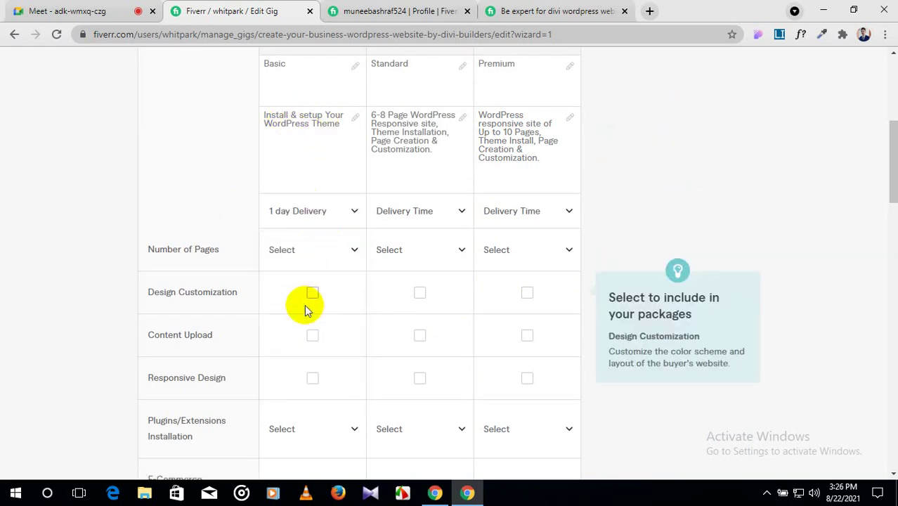
pyautogui.click(352, 252)
pyautogui.scroll(-2, 320, 316)
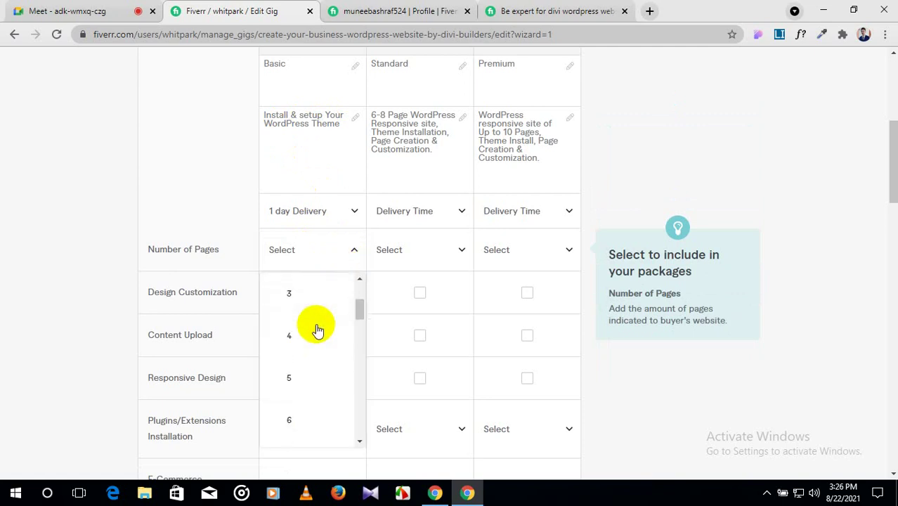
pyautogui.click(307, 379)
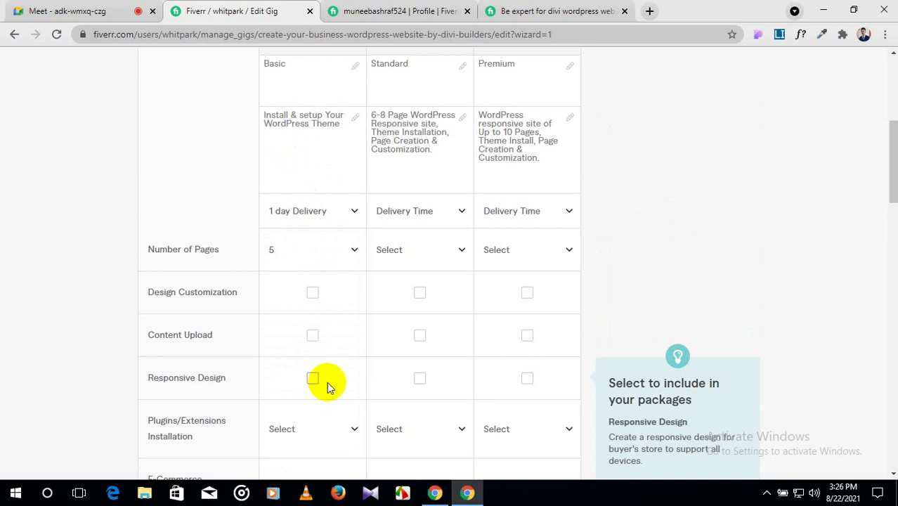
# Include Design Customization, Content Upload and Responsive Design in the Basic package.
pyautogui.scroll(-1, 281, 281)
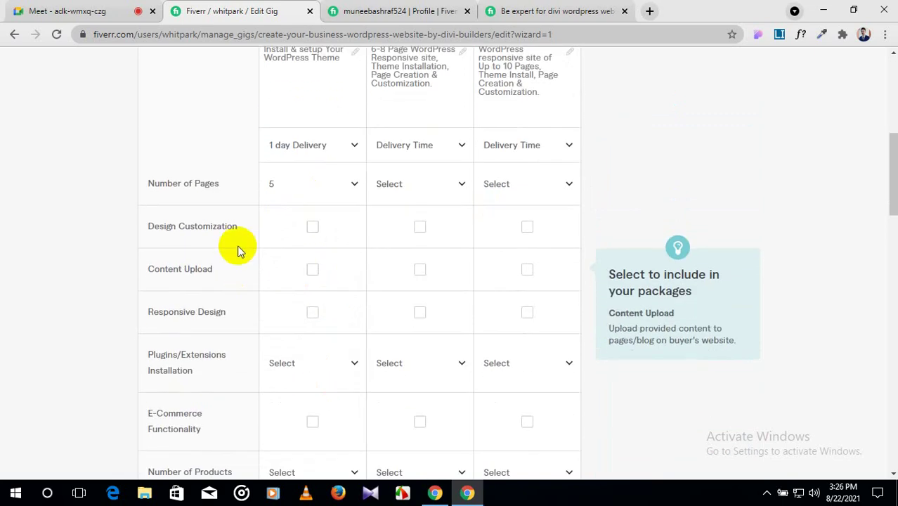
pyautogui.click(312, 226)
pyautogui.click(312, 271)
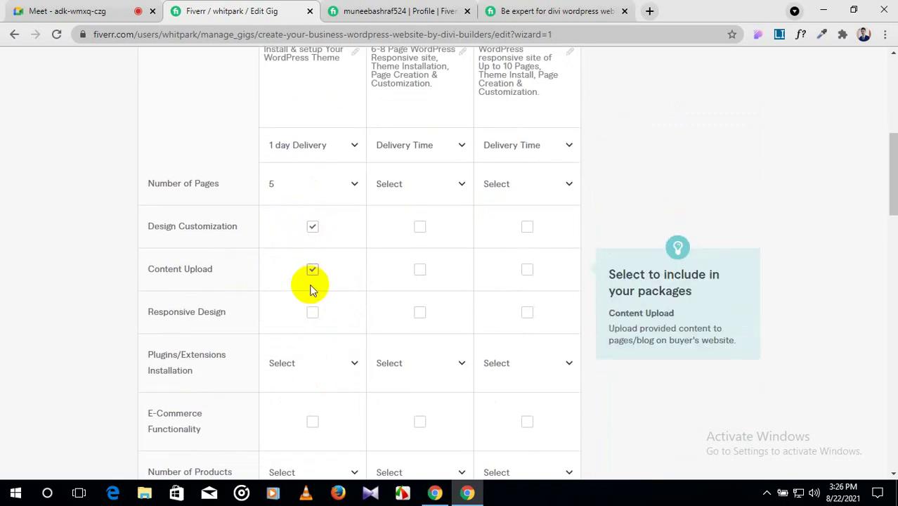
pyautogui.click(314, 315)
# Set the Basic package's Plugins/Extensions Installation to 3.
pyautogui.scroll(-1, 315, 318)
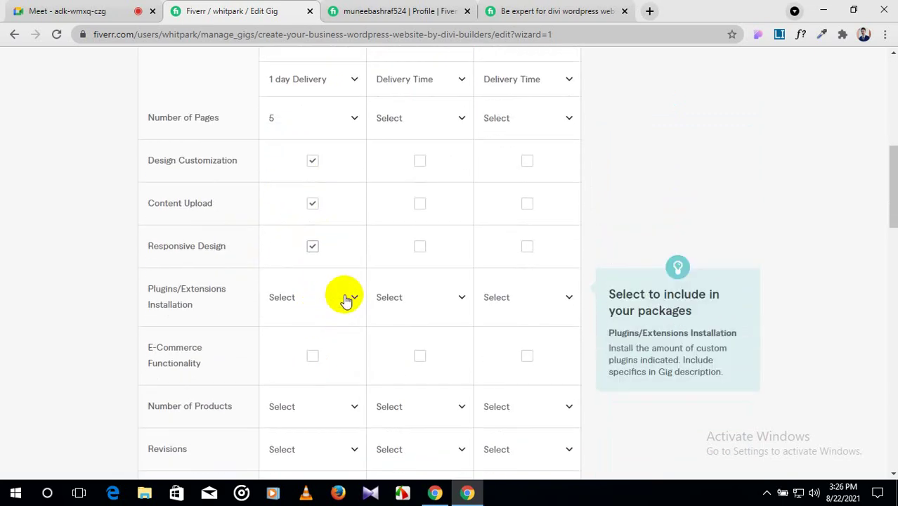
pyautogui.click(345, 297)
pyautogui.click(331, 251)
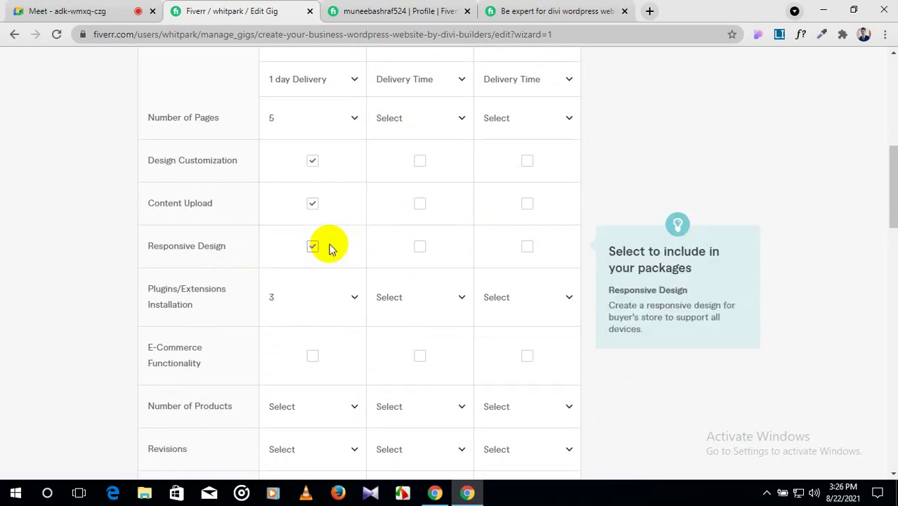
# Set the Basic package's revisions to UNLIMITED, leaving its E-Commerce Functionality and Number of Products unselected.
pyautogui.scroll(-1, 341, 267)
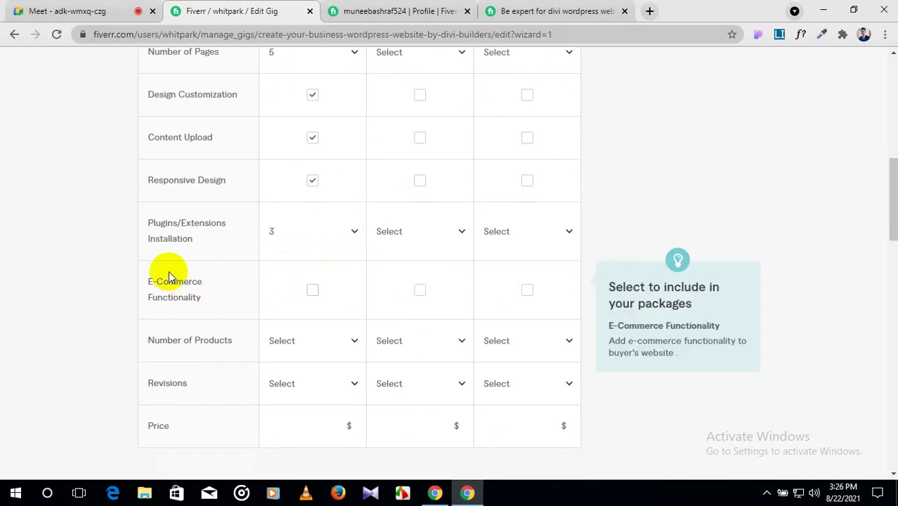
pyautogui.scroll(-1, 320, 291)
pyautogui.click(343, 282)
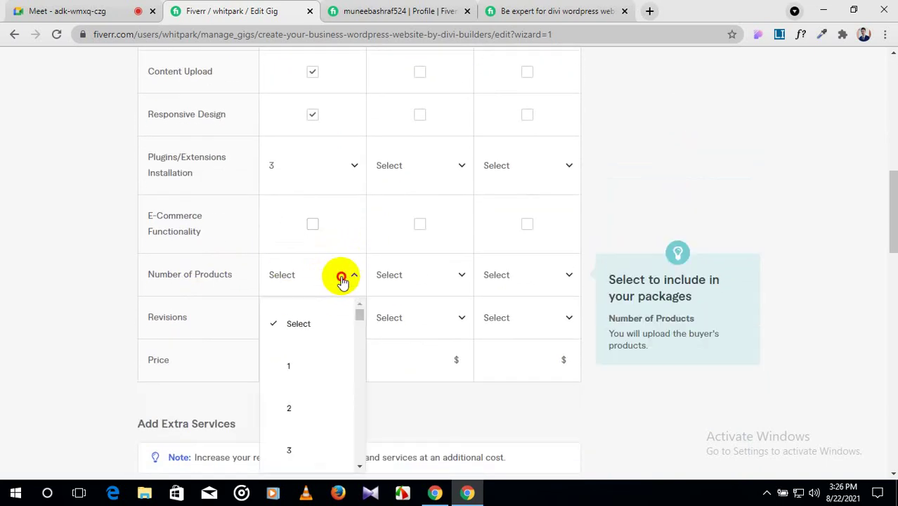
pyautogui.click(342, 281)
pyautogui.scroll(-1, 331, 302)
pyautogui.click(354, 258)
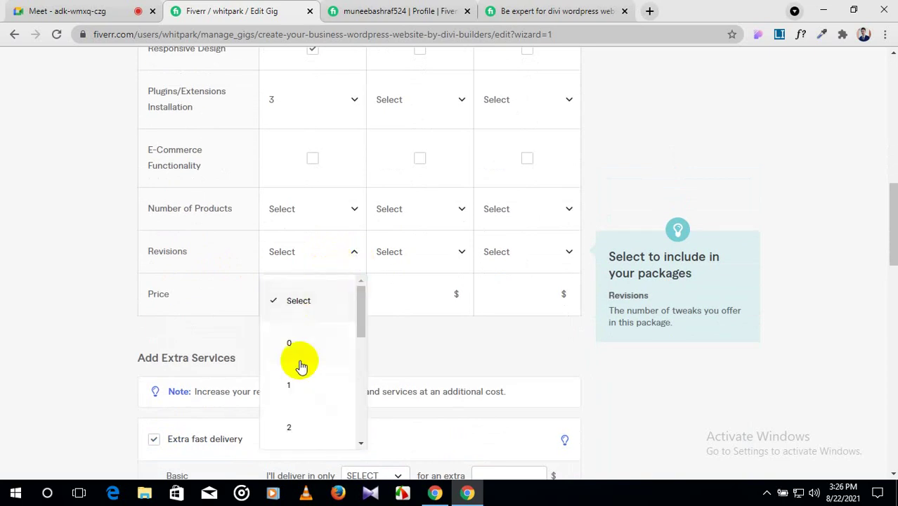
pyautogui.scroll(-5, 301, 366)
pyautogui.click(307, 418)
# Set the Basic package's price to $10.
pyautogui.scroll(-2, 316, 318)
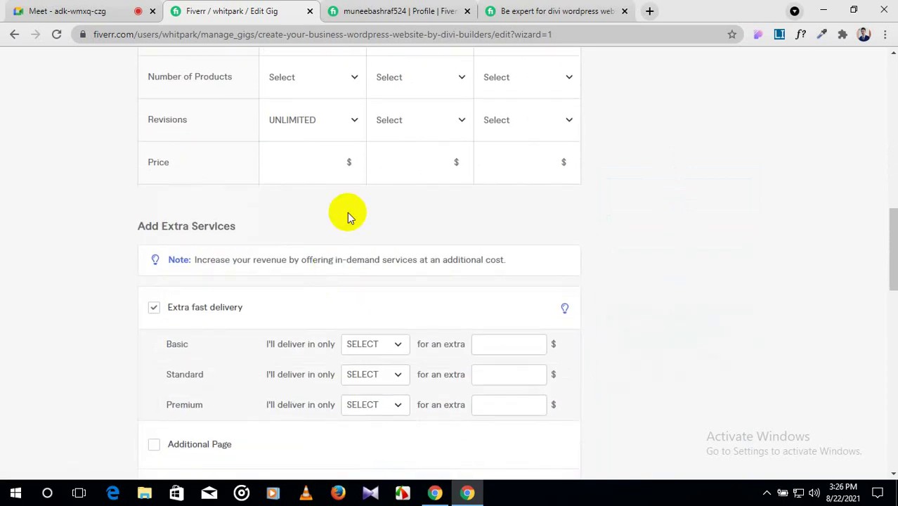
pyautogui.click(330, 163)
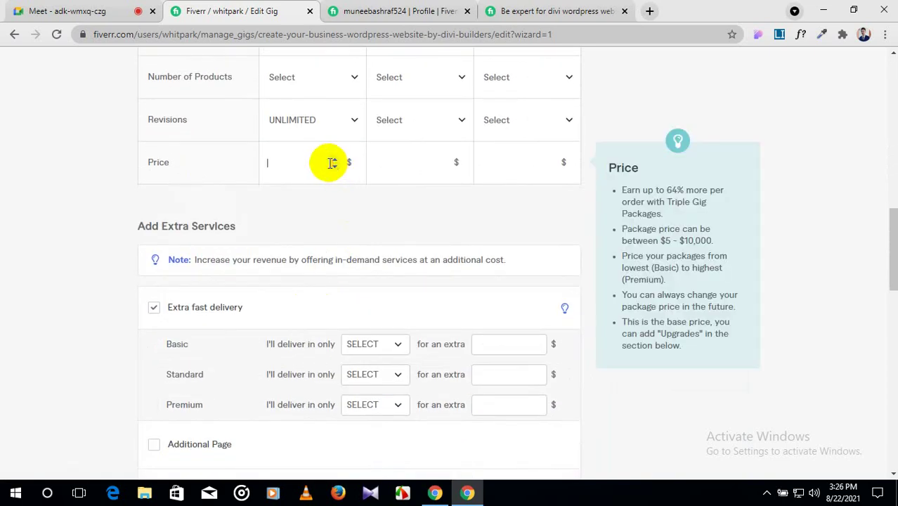
pyautogui.write('10')
pyautogui.click(340, 208)
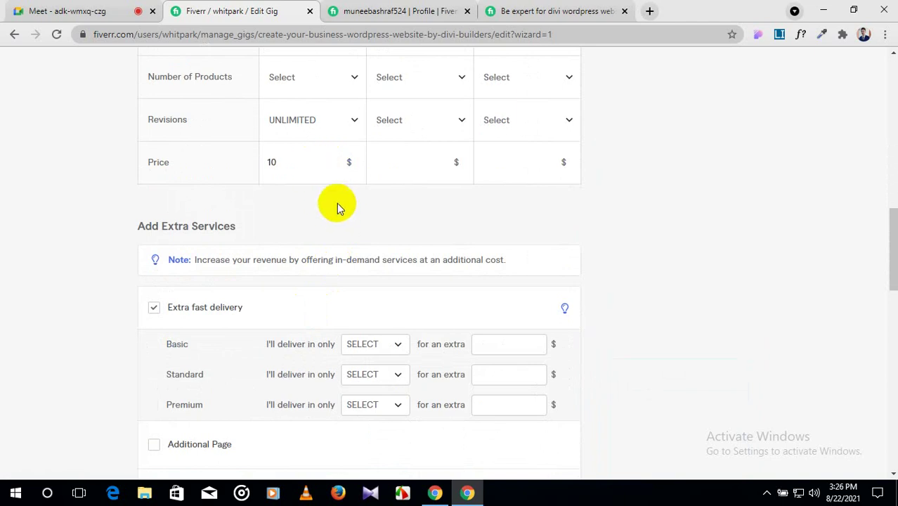
# Review the Basic package's entries and retype the lowercase "s" of "setup" in its description.
pyautogui.scroll(8, 336, 203)
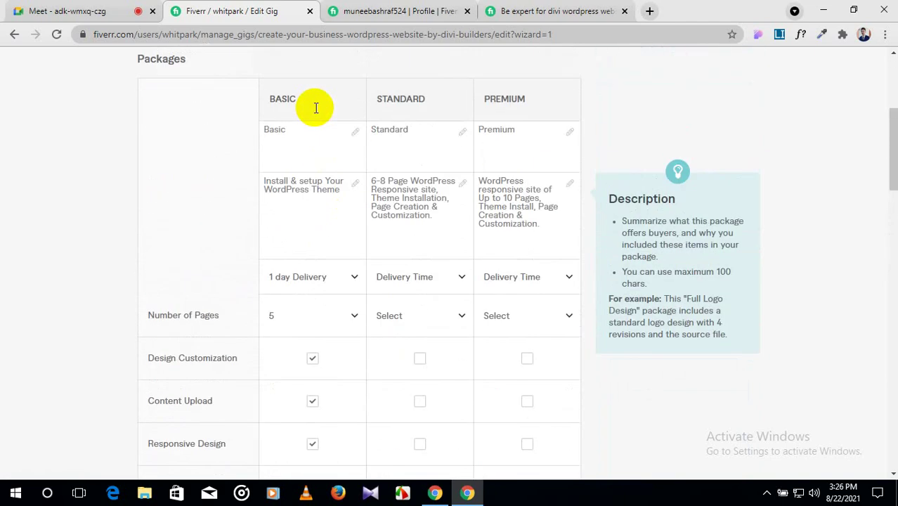
pyautogui.scroll(-7, 316, 108)
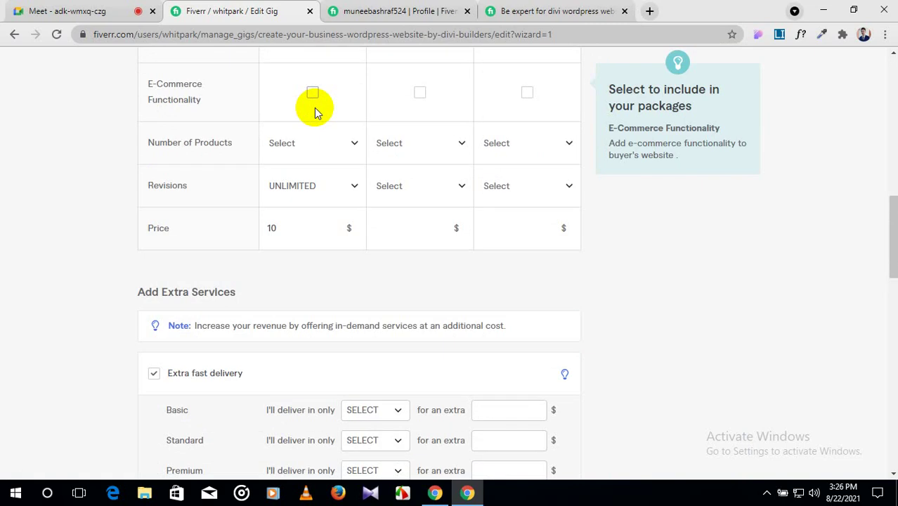
pyautogui.scroll(3, 314, 107)
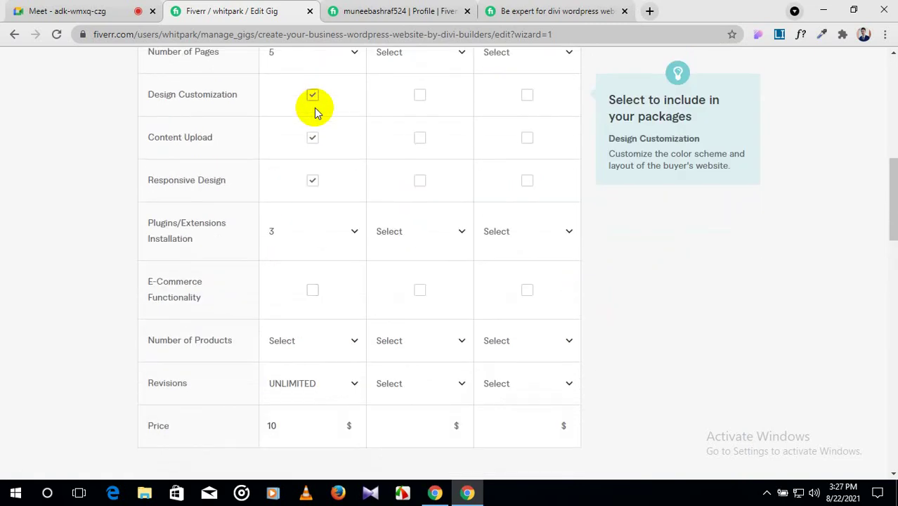
pyautogui.scroll(1, 314, 112)
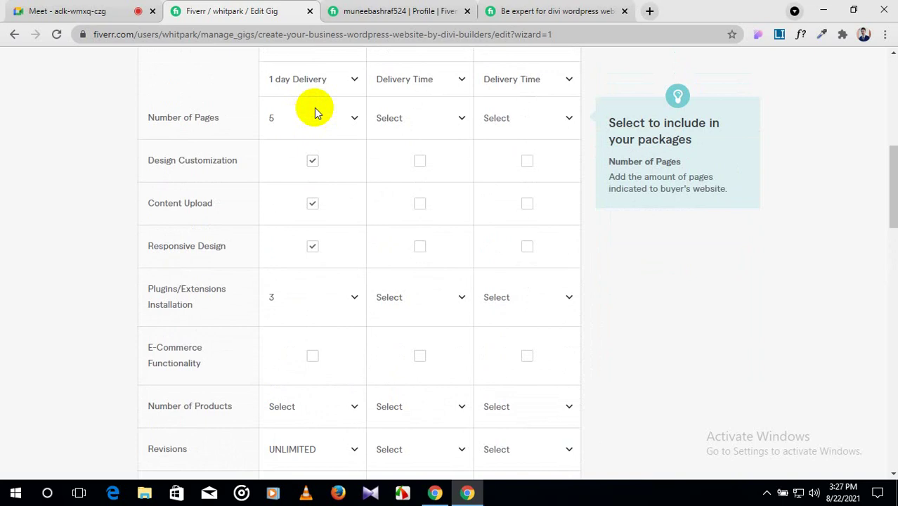
pyautogui.scroll(2, 316, 113)
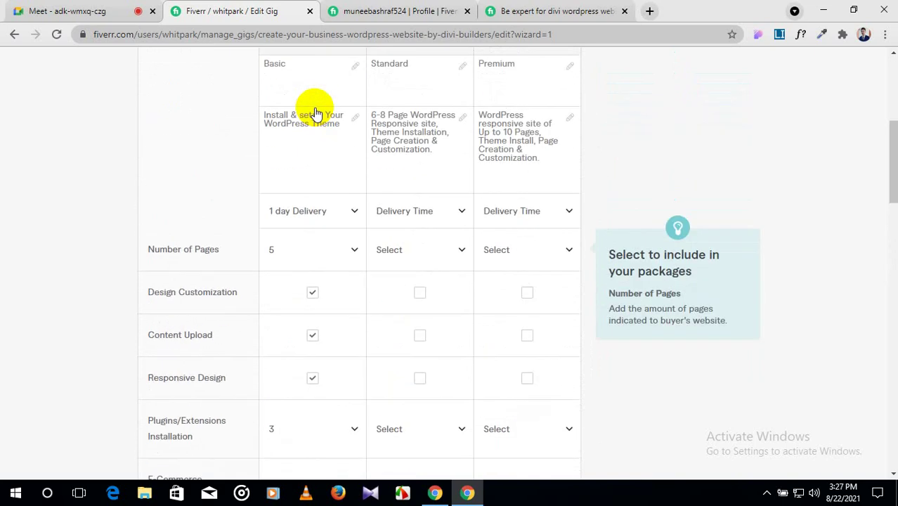
pyautogui.click(299, 115)
pyautogui.press('Delete')
pyautogui.write('s')
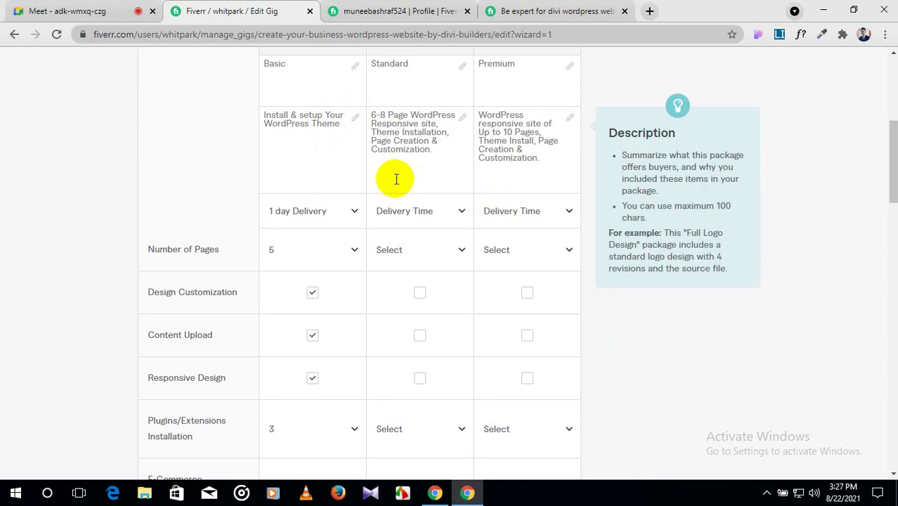
# Set the Basic package's number of pages to 1.
pyautogui.click(353, 251)
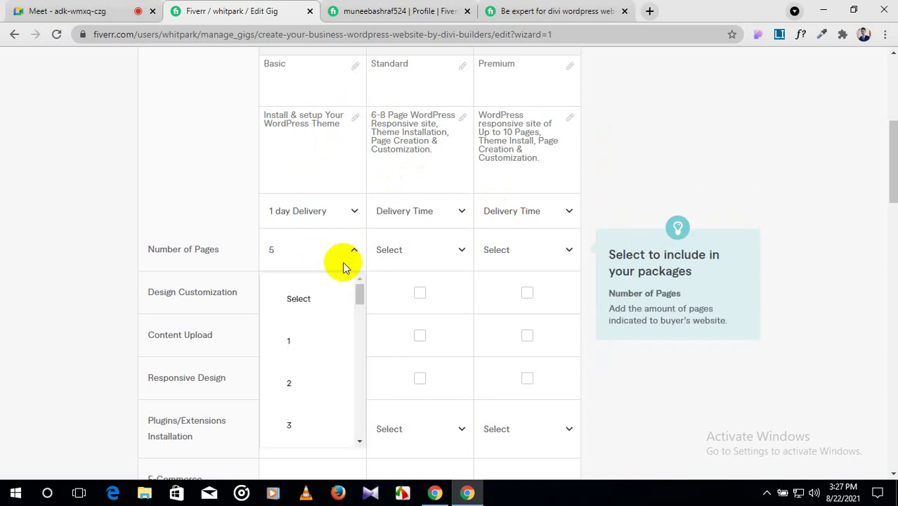
pyautogui.click(322, 339)
pyautogui.scroll(-2, 320, 344)
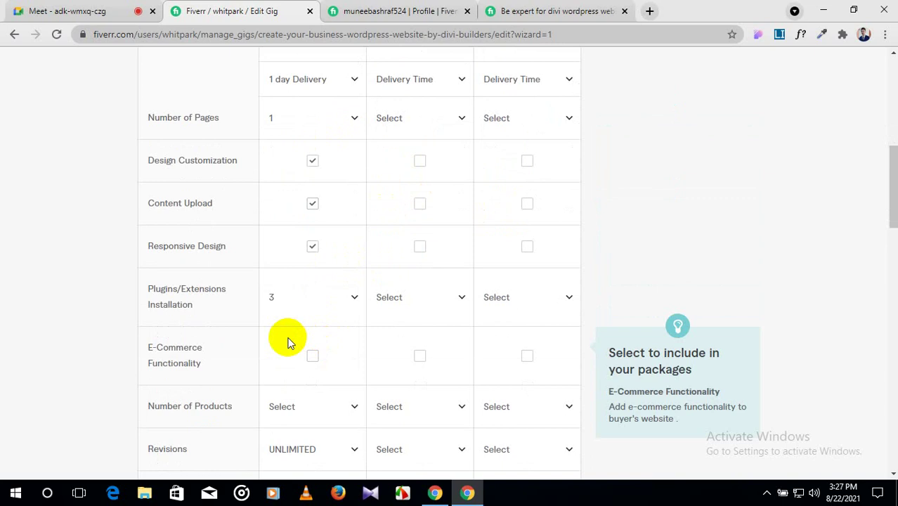
# Change the Basic package's number of pages to 3.
pyautogui.scroll(5, 287, 343)
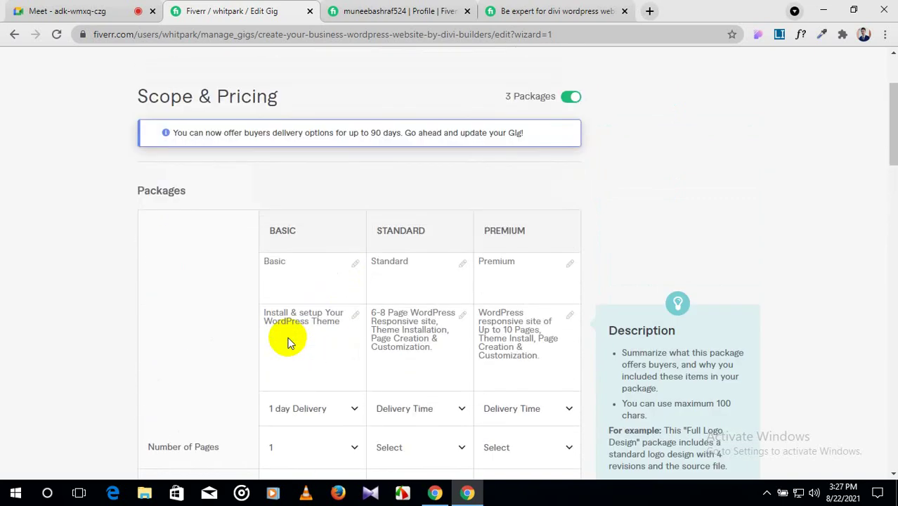
pyautogui.scroll(-2, 288, 338)
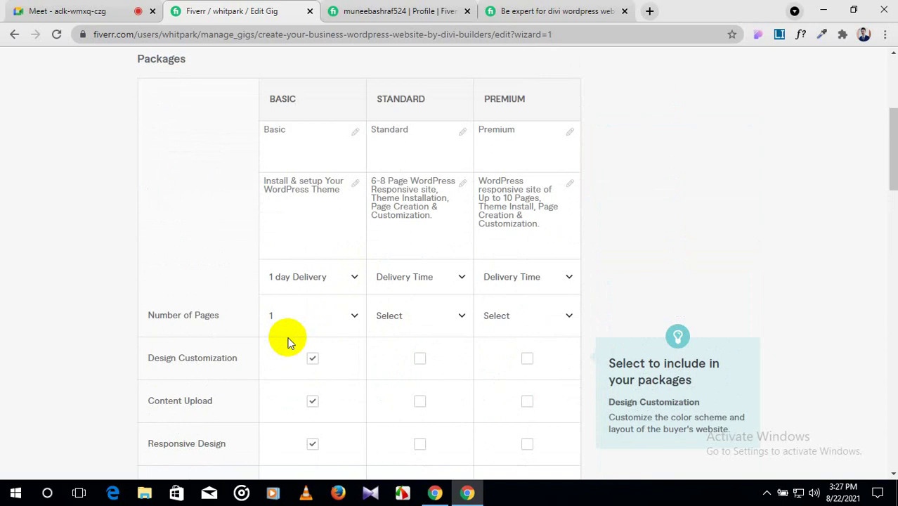
pyautogui.click(337, 319)
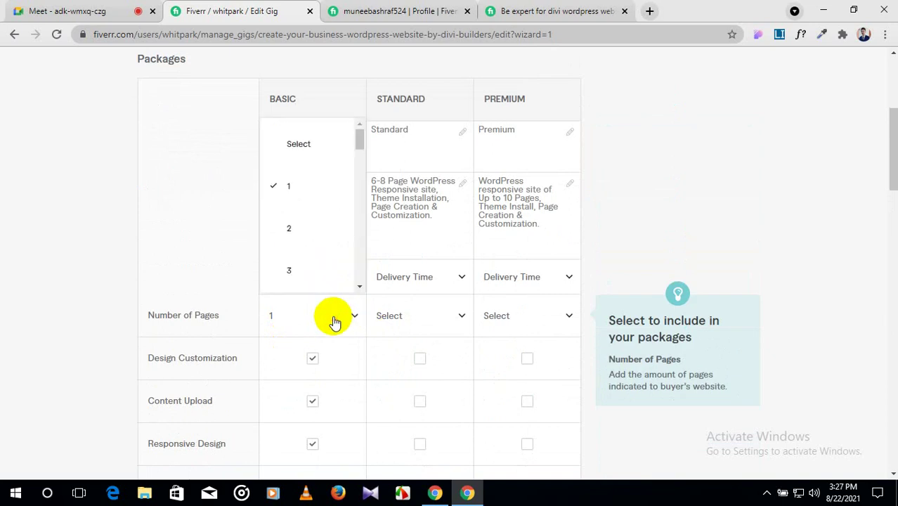
pyautogui.click(306, 268)
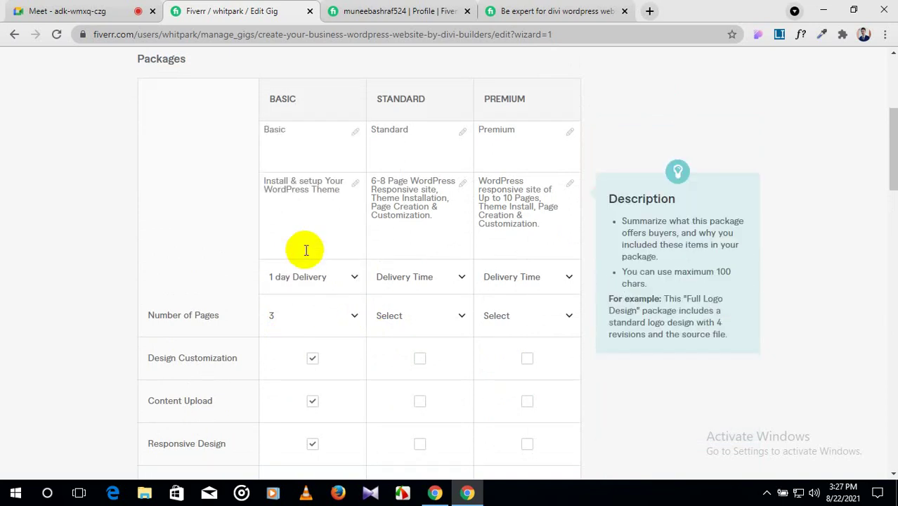
# Set the Standard package's delivery time to 3 days and its number of pages to 8.
pyautogui.scroll(-1, 305, 251)
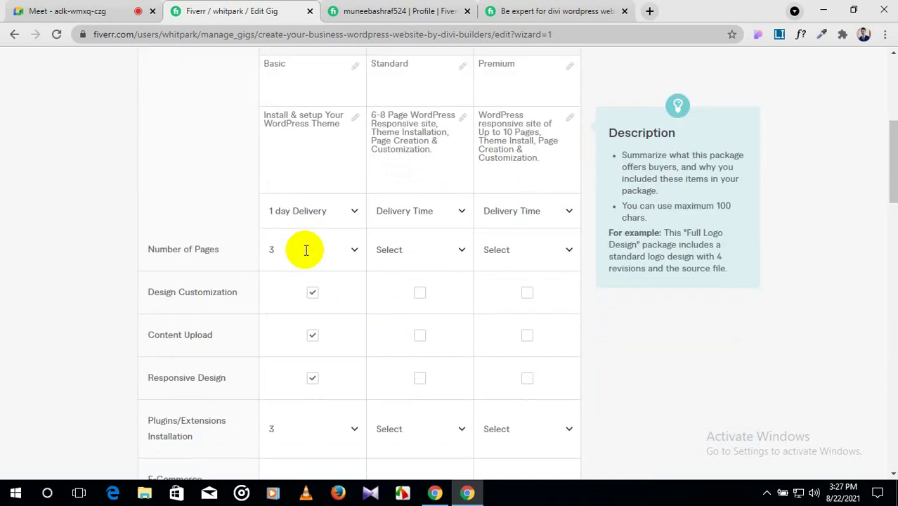
pyautogui.click(450, 219)
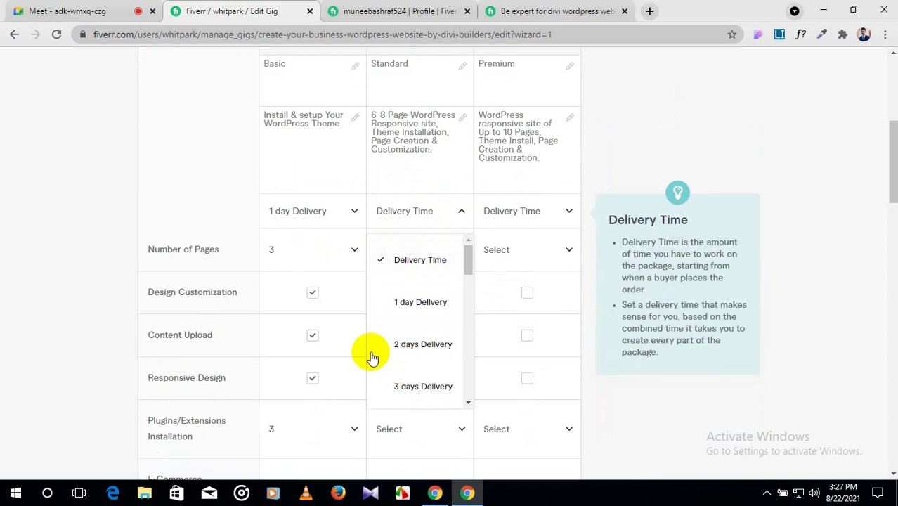
pyautogui.click(406, 385)
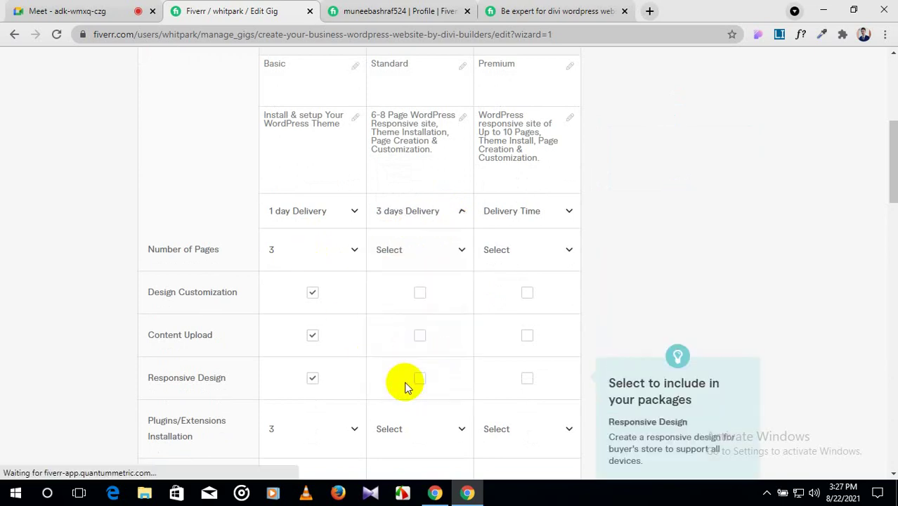
pyautogui.click(439, 252)
pyautogui.scroll(-2, 401, 358)
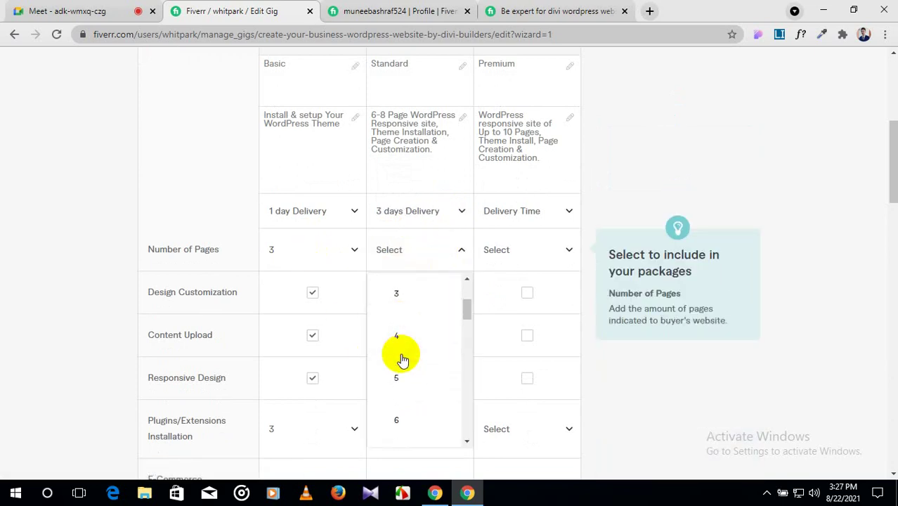
pyautogui.scroll(-3, 401, 360)
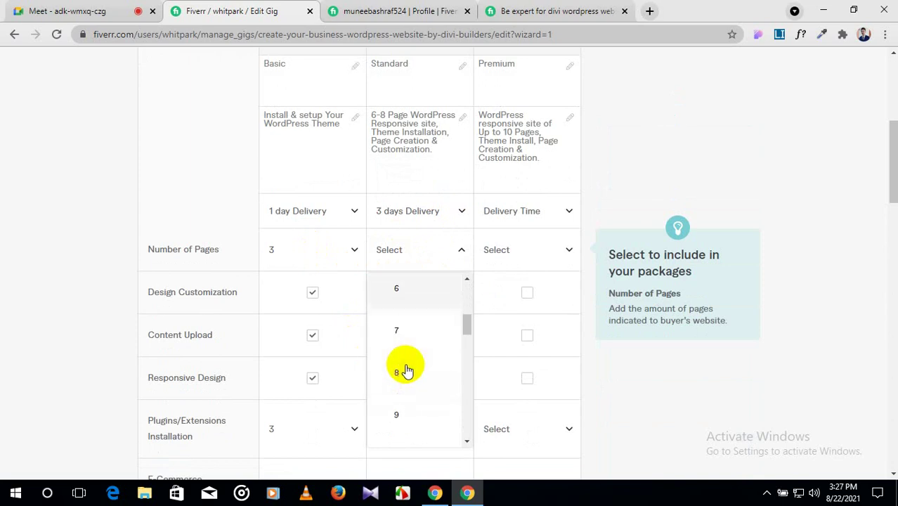
pyautogui.click(401, 372)
# Include Design Customization, Content Upload and Responsive Design in the Standard package.
pyautogui.scroll(-1, 471, 296)
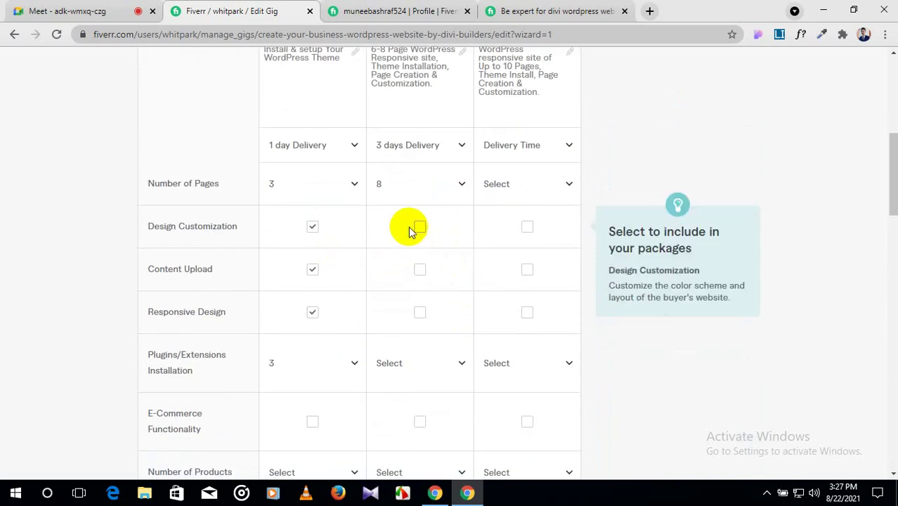
pyautogui.click(418, 227)
pyautogui.click(419, 270)
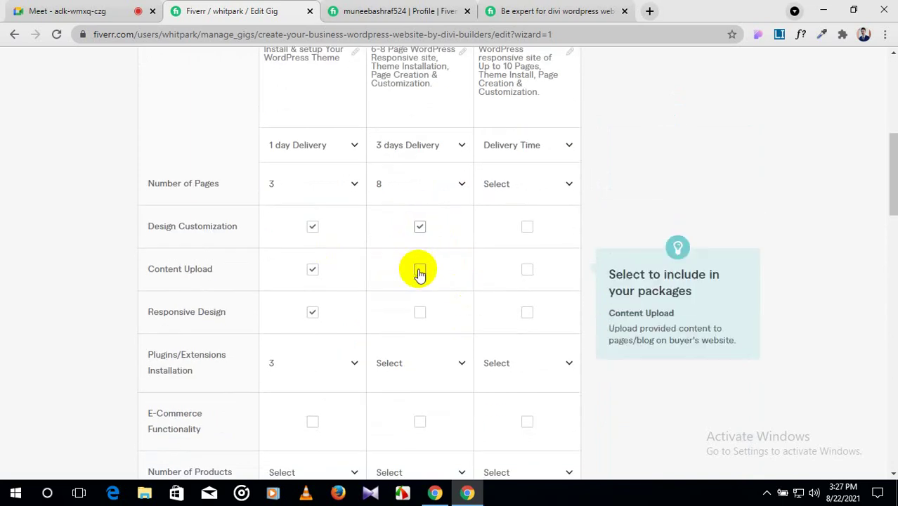
pyautogui.click(421, 312)
# Set the Standard package's Plugins/Extensions Installation to 5.
pyautogui.scroll(-1, 423, 310)
pyautogui.click(429, 307)
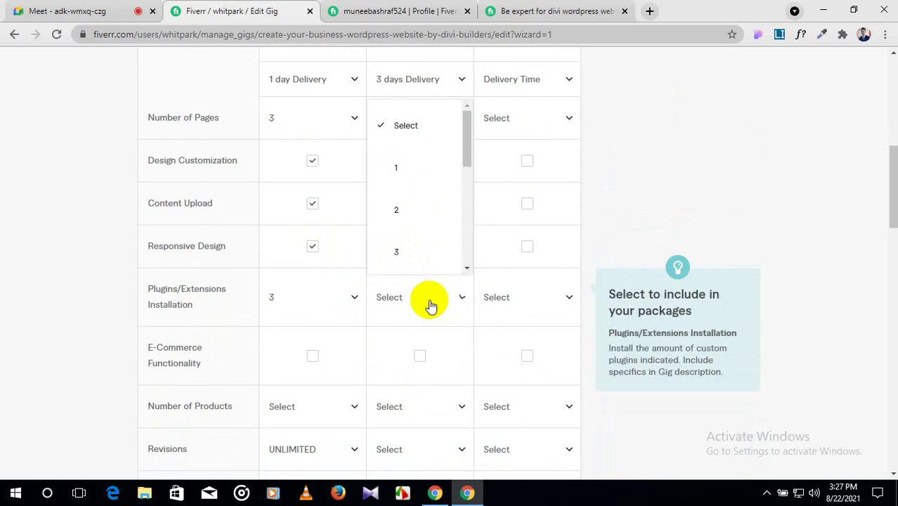
pyautogui.scroll(-3, 425, 257)
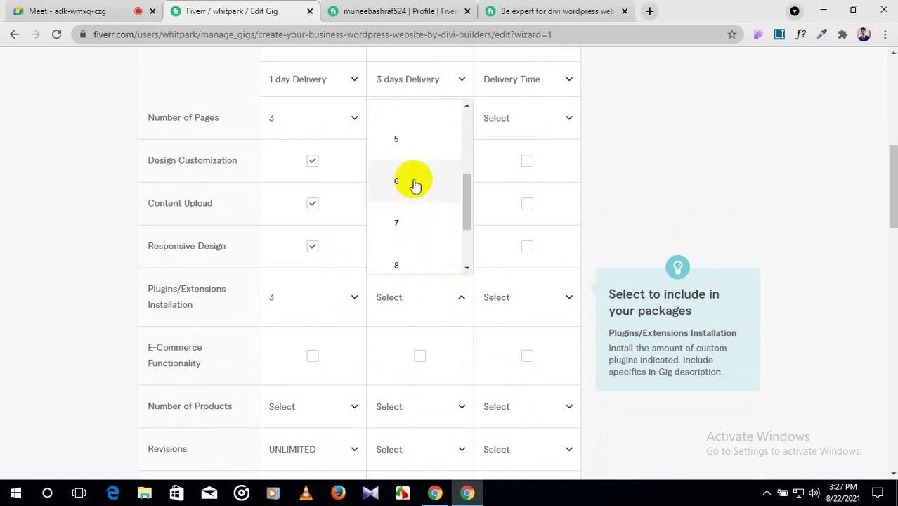
pyautogui.click(413, 149)
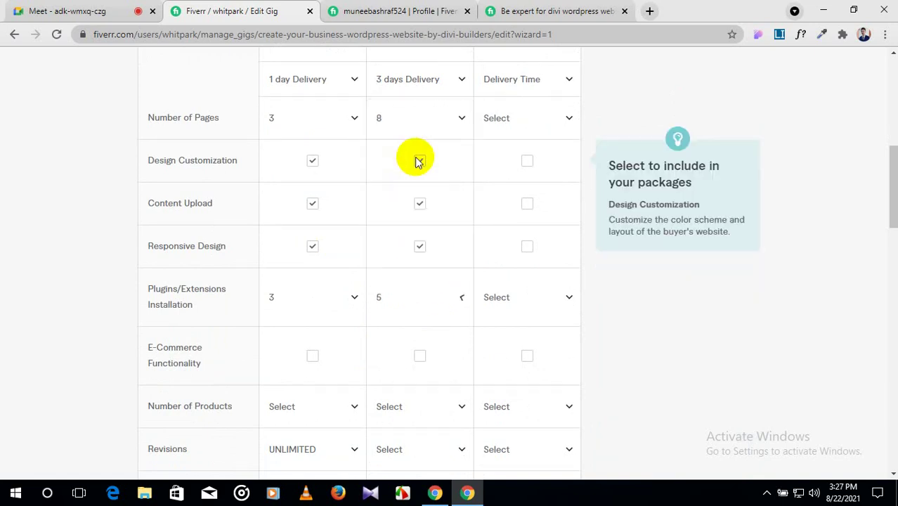
# Set the Standard package's revisions to UNLIMITED.
pyautogui.scroll(-2, 418, 162)
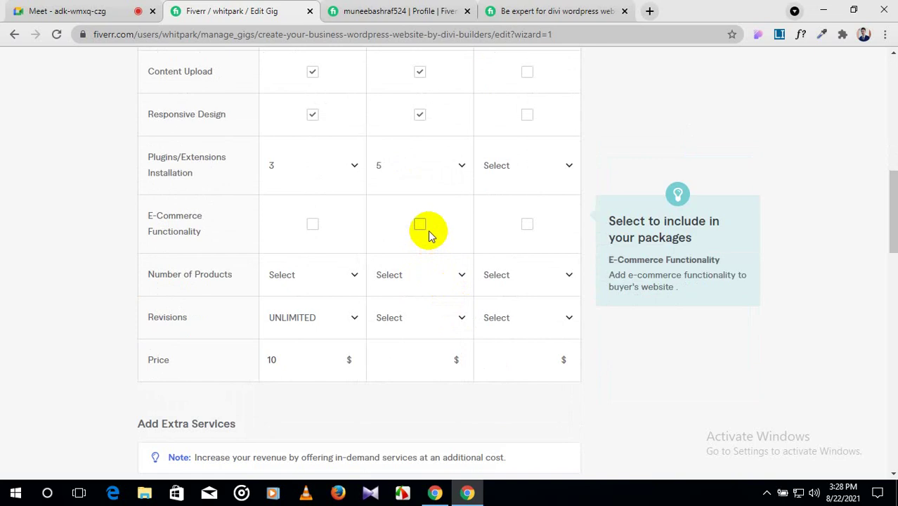
pyautogui.scroll(-1, 428, 230)
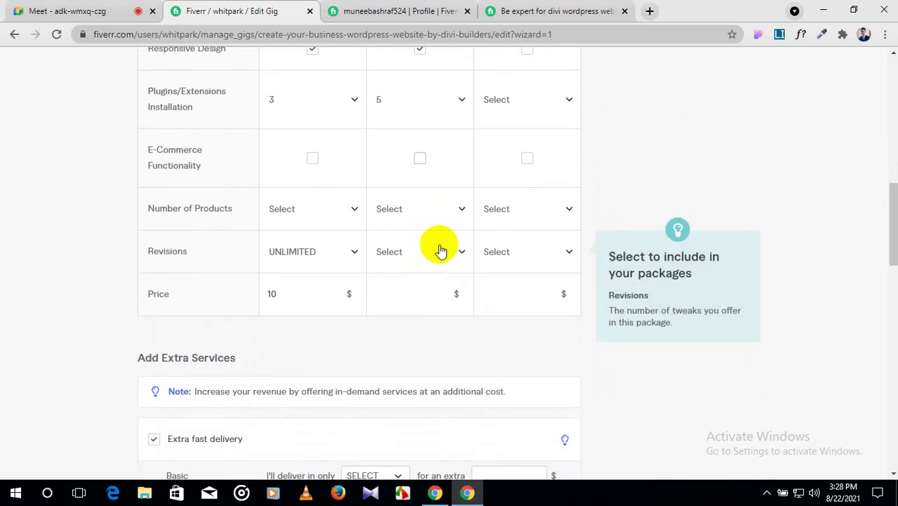
pyautogui.click(447, 248)
pyautogui.scroll(-8, 427, 331)
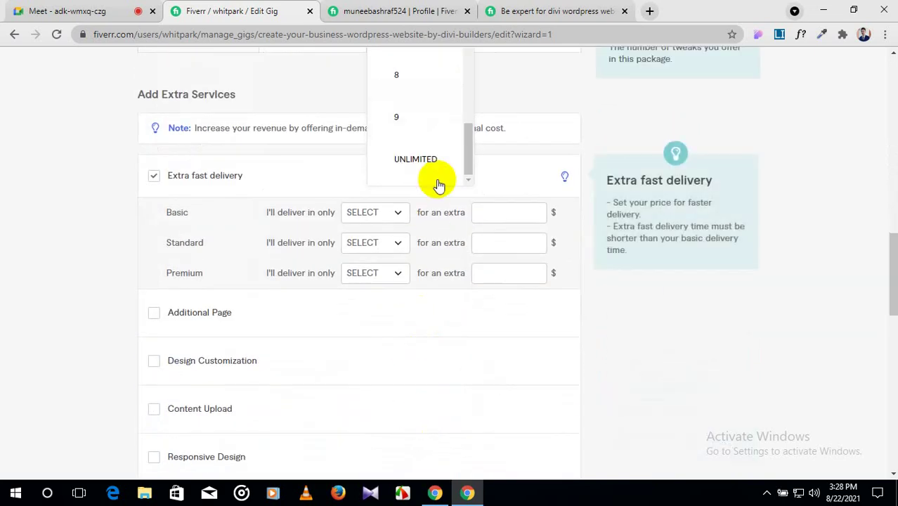
pyautogui.click(436, 160)
# Set the Standard package's price to $90.
pyautogui.scroll(2, 495, 277)
pyautogui.click(419, 156)
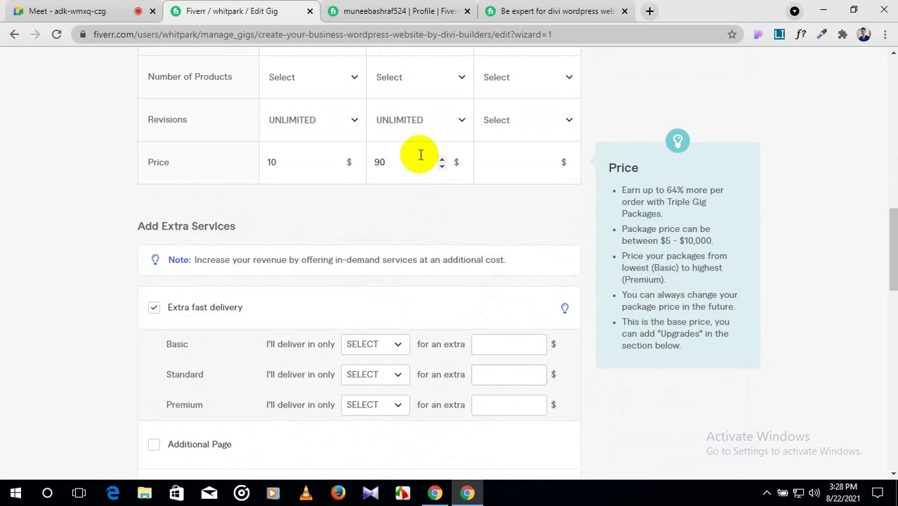
pyautogui.click(409, 217)
pyautogui.scroll(6, 436, 240)
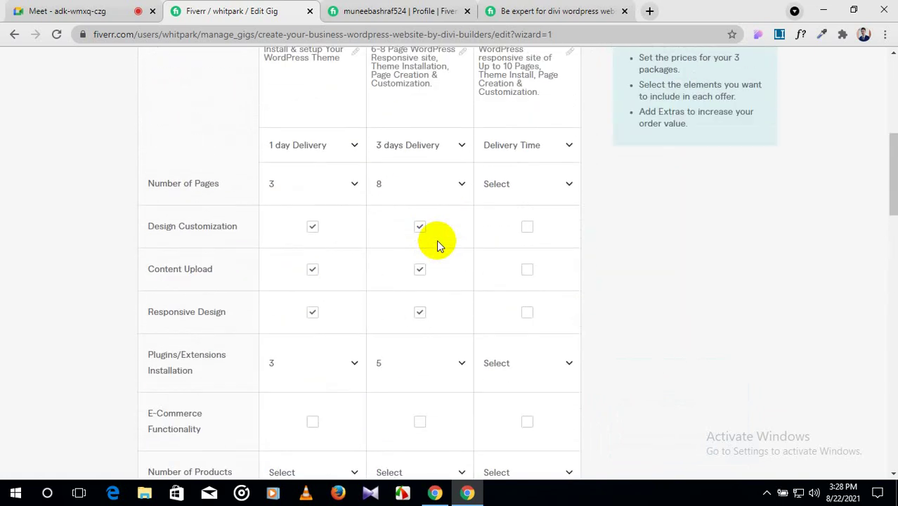
pyautogui.scroll(2, 437, 240)
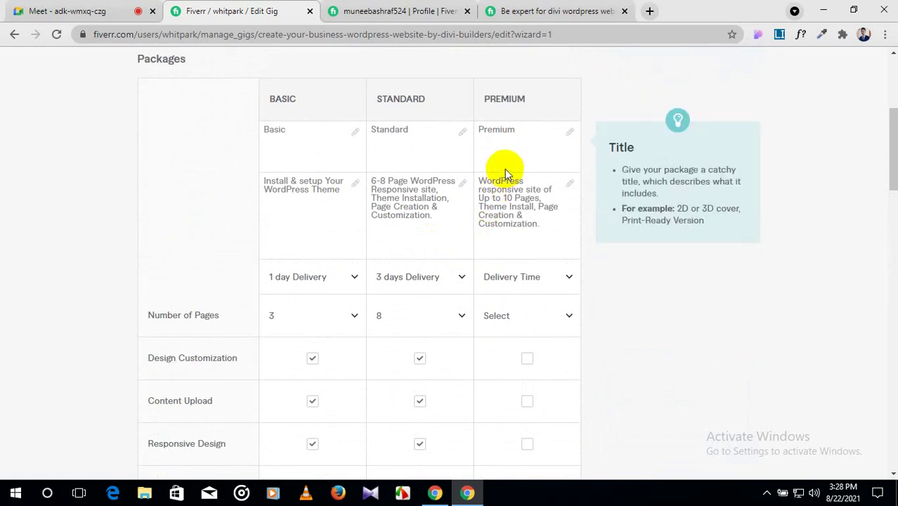
pyautogui.scroll(-3, 517, 140)
pyautogui.scroll(1, 518, 144)
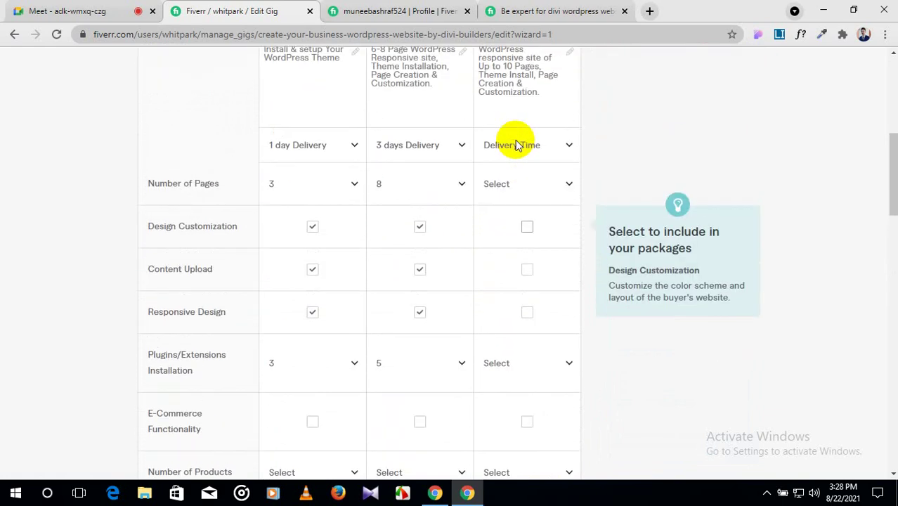
# Set the Premium package's delivery time to 7 days and its number of pages to 10.
pyautogui.click(555, 144)
pyautogui.scroll(-3, 525, 291)
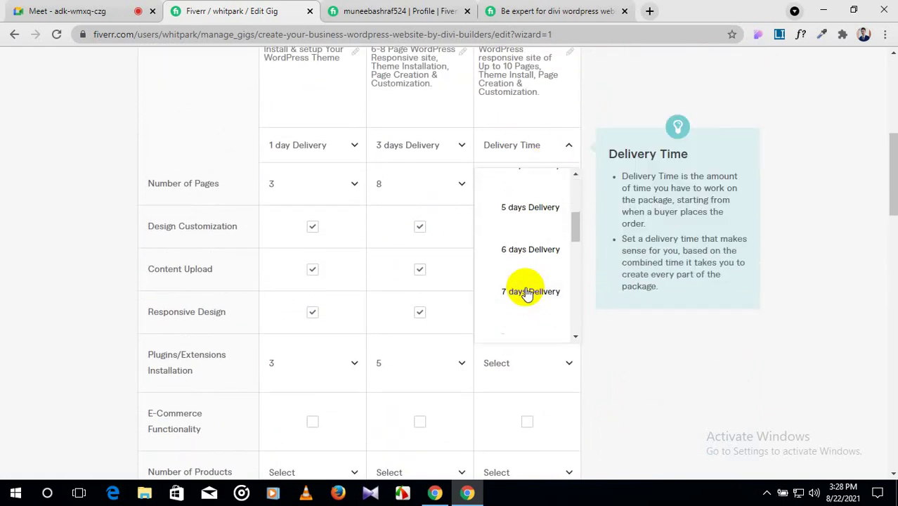
pyautogui.click(526, 293)
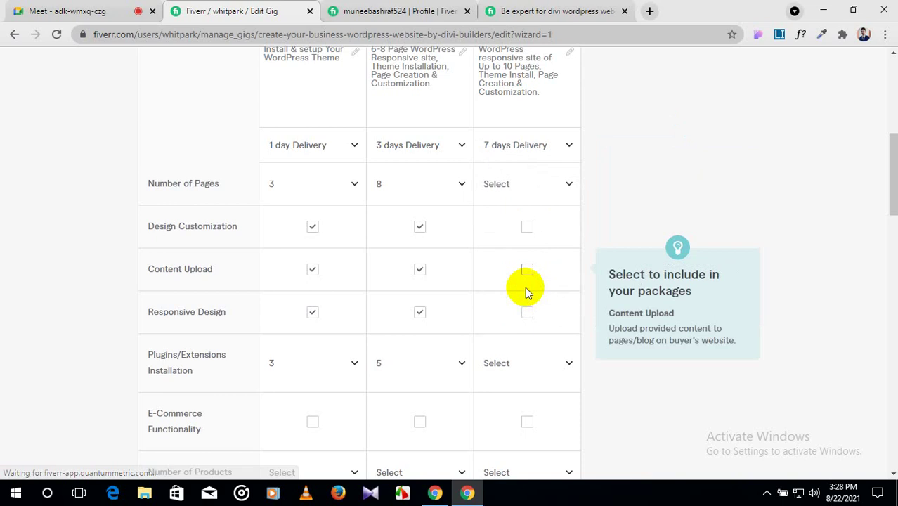
pyautogui.click(549, 187)
pyautogui.scroll(-3, 527, 320)
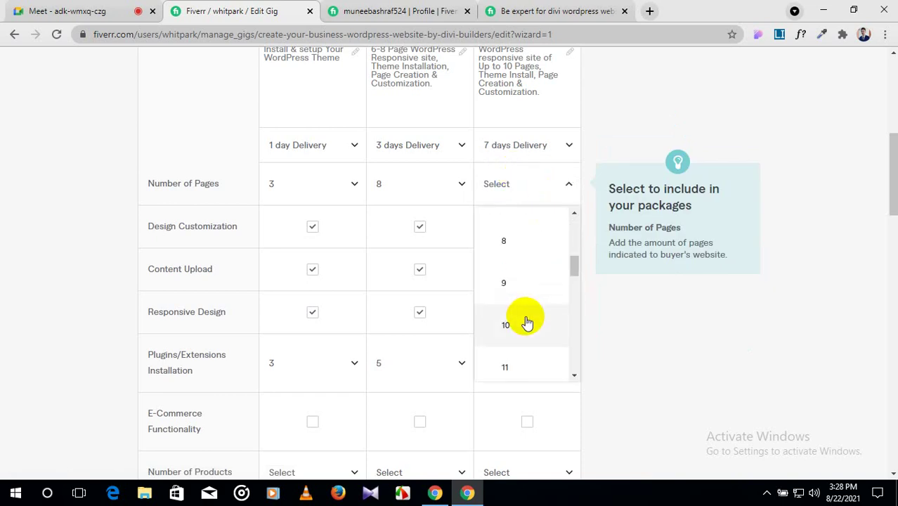
pyautogui.scroll(-1, 527, 322)
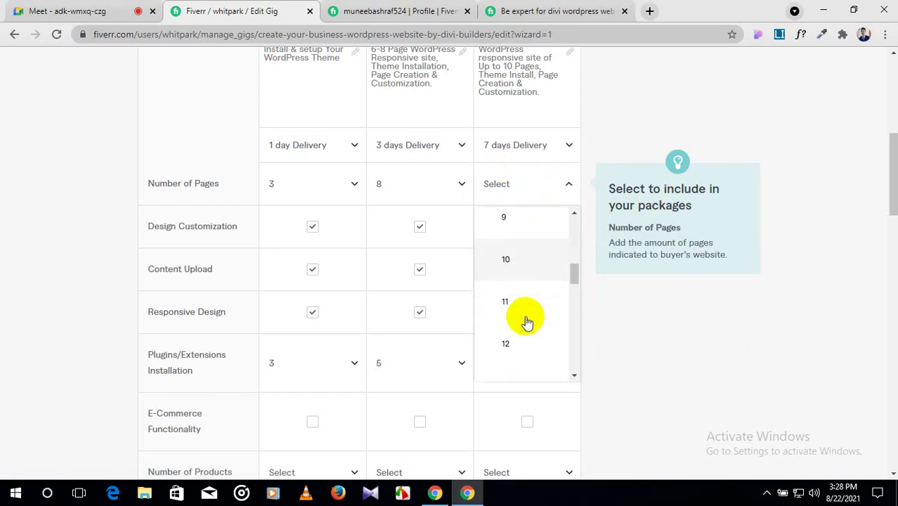
pyautogui.scroll(1, 527, 322)
pyautogui.scroll(-1, 527, 322)
pyautogui.click(529, 272)
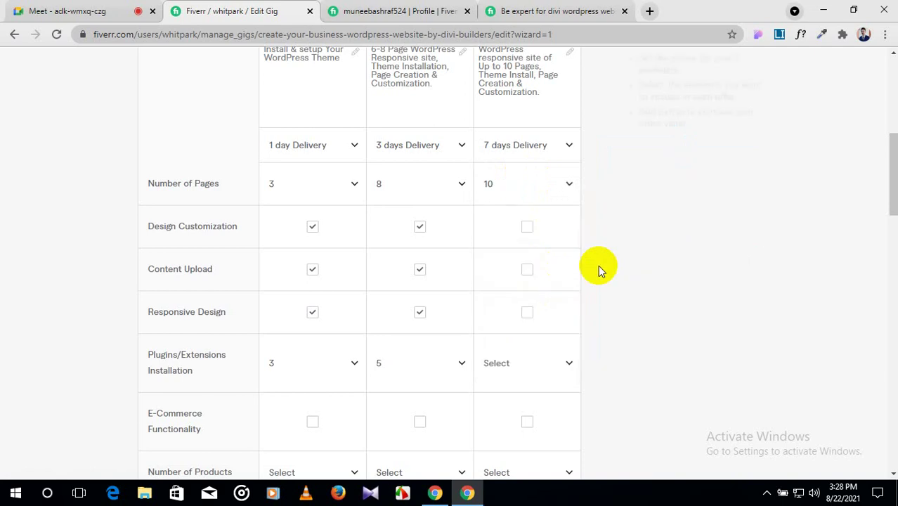
# Include Design Customization, Content Upload and Responsive Design in the Premium package.
pyautogui.click(527, 228)
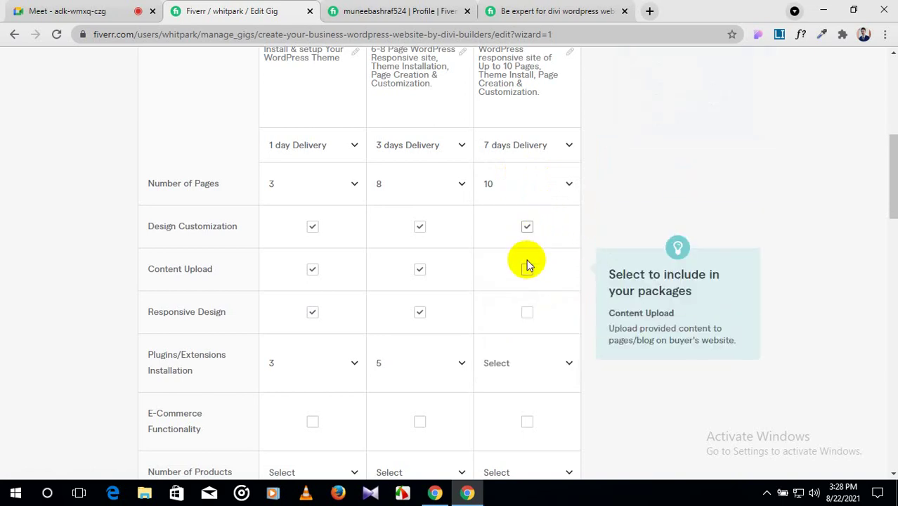
pyautogui.click(528, 272)
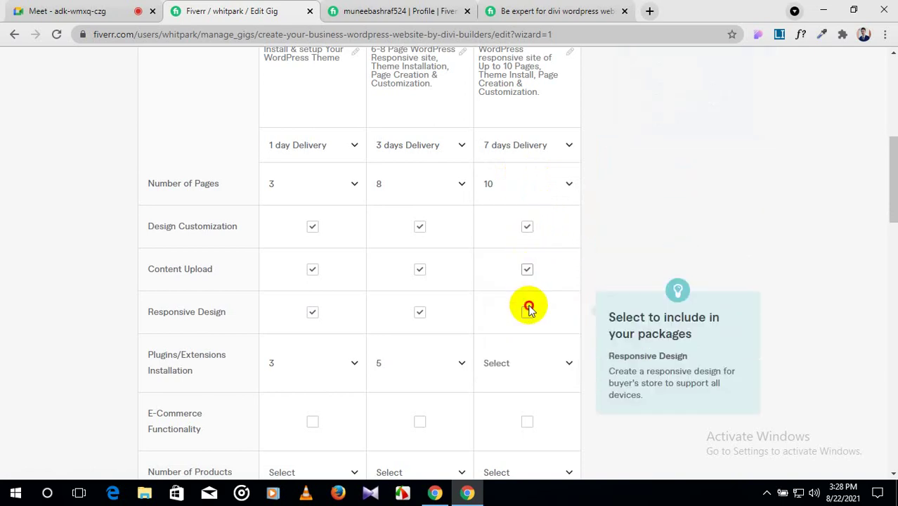
pyautogui.click(529, 309)
# Set the Premium package's Plugins/Extensions Installation to 10.
pyautogui.scroll(-2, 532, 316)
pyautogui.click(532, 239)
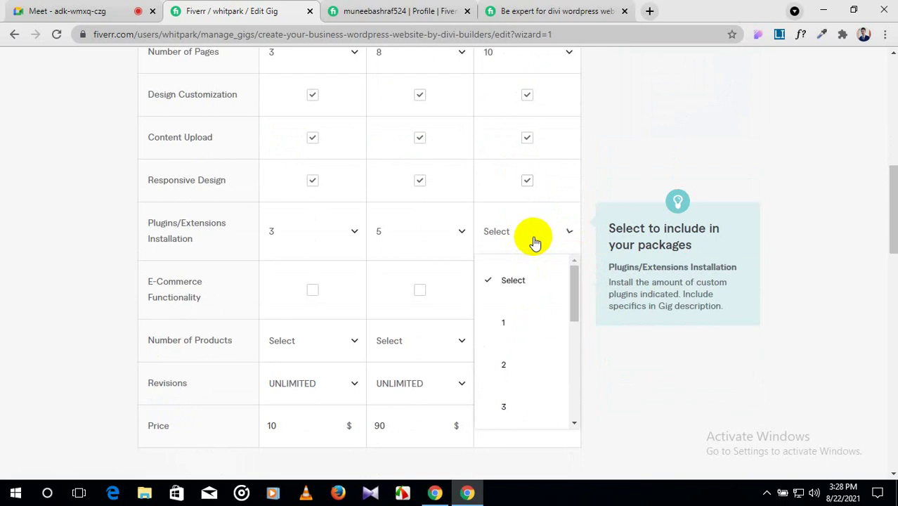
pyautogui.scroll(-6, 517, 318)
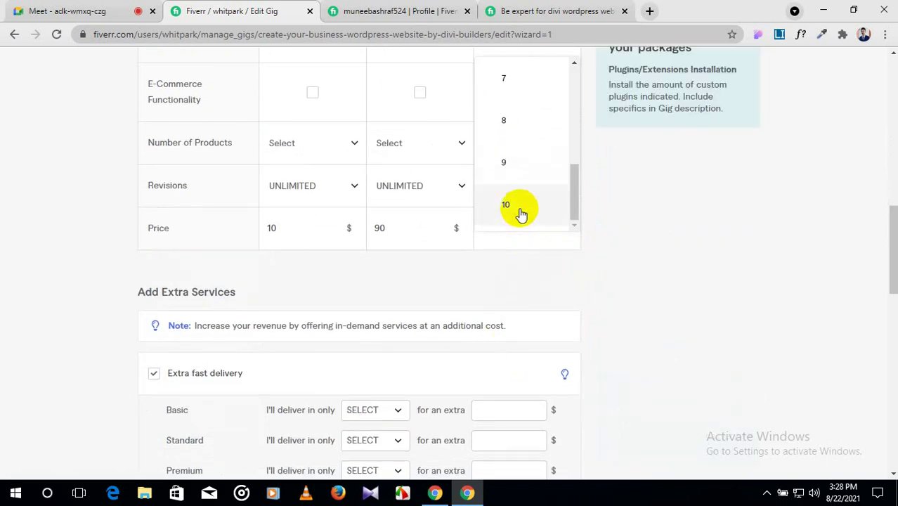
pyautogui.click(520, 208)
# Include E-Commerce Functionality in the Premium package and set its number of products to 50.
pyautogui.scroll(3, 577, 254)
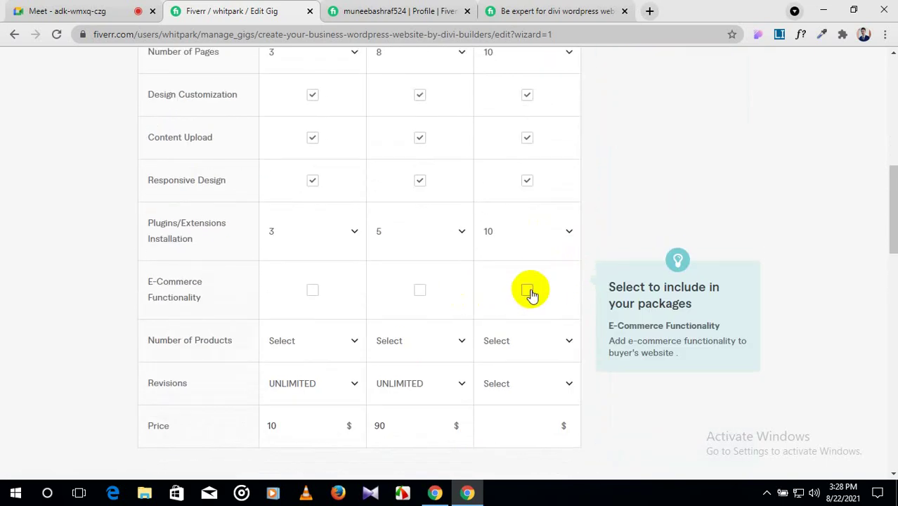
pyautogui.click(526, 291)
pyautogui.scroll(-1, 524, 294)
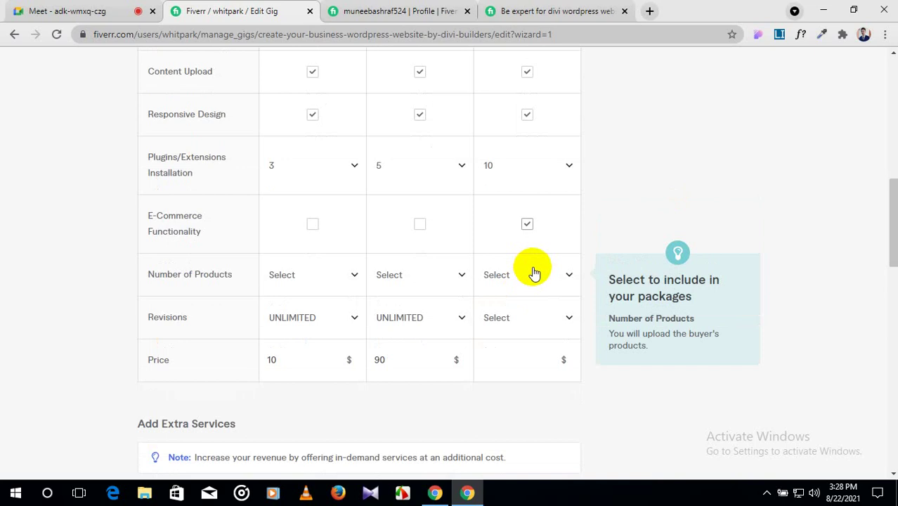
pyautogui.click(534, 273)
pyautogui.scroll(-20, 509, 363)
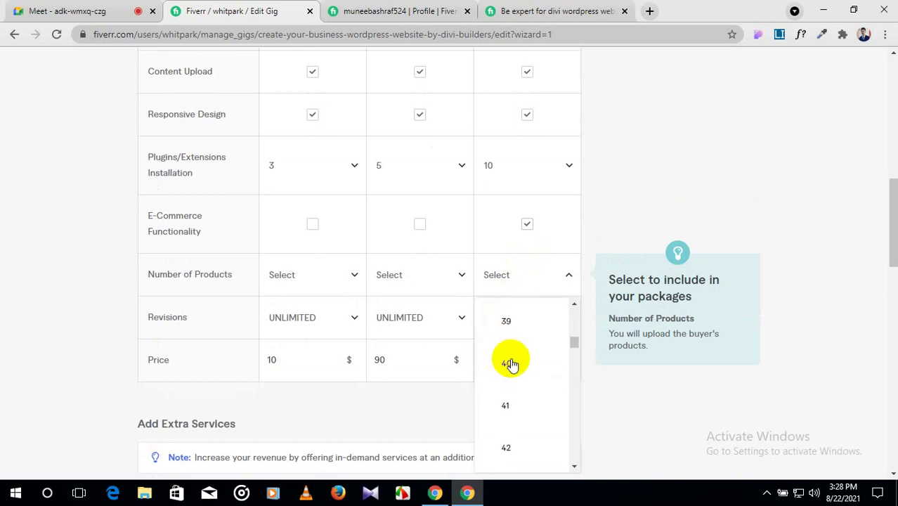
pyautogui.scroll(-3, 511, 363)
pyautogui.scroll(2, 513, 364)
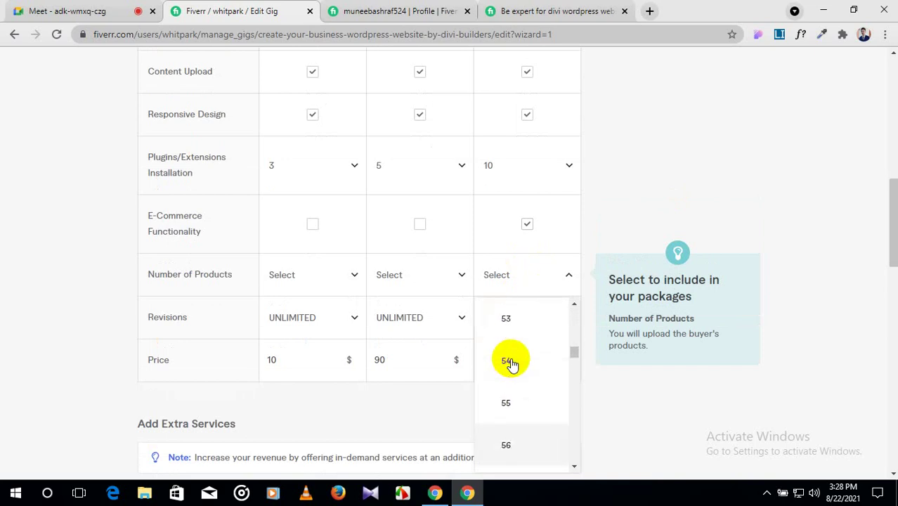
pyautogui.click(519, 339)
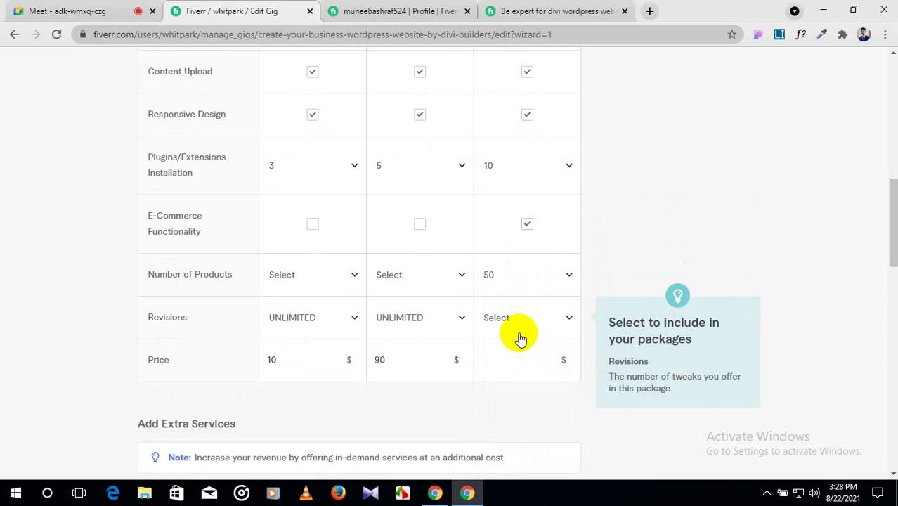
# Set the Premium package's revisions to UNLIMITED and its price to $200.
pyautogui.click(567, 317)
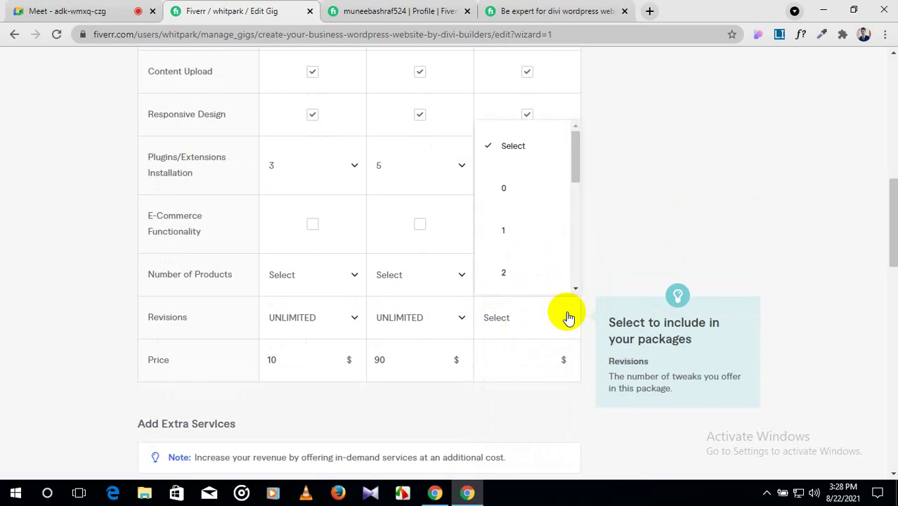
pyautogui.scroll(-3, 513, 267)
pyautogui.scroll(-1, 516, 231)
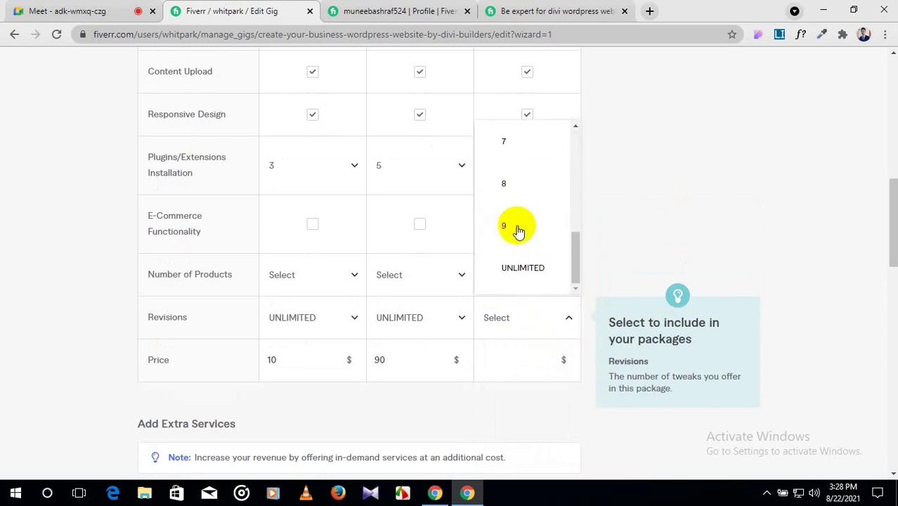
pyautogui.click(524, 271)
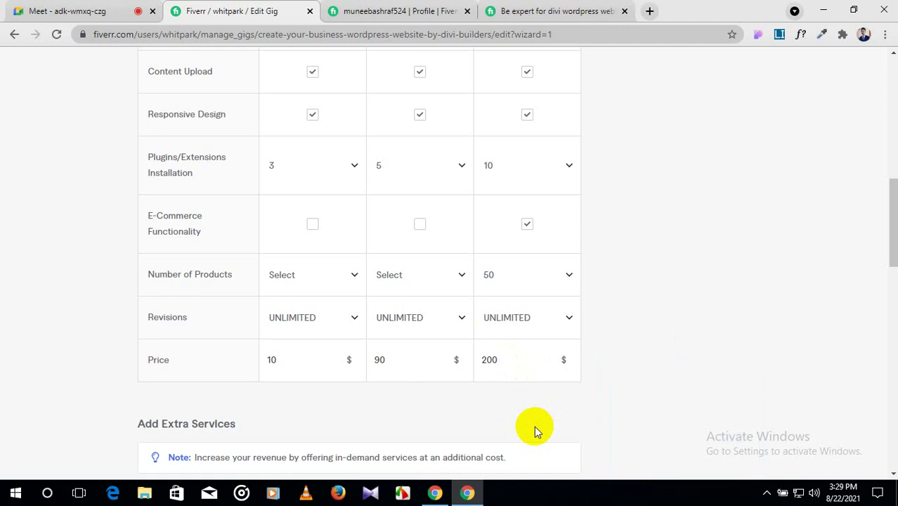
# Offer extra fast delivery for the Basic package in 1 day for an extra $15.
pyautogui.scroll(5, 534, 426)
pyautogui.scroll(-7, 534, 426)
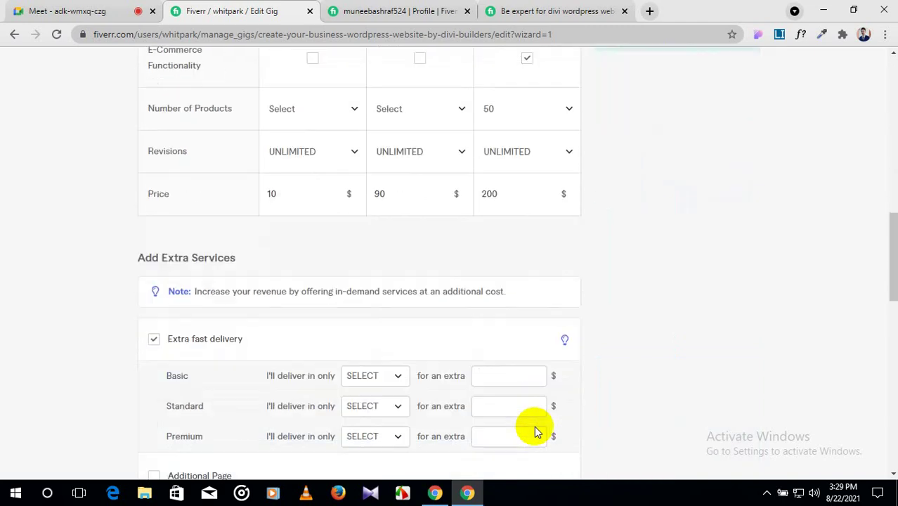
pyautogui.scroll(-3, 534, 430)
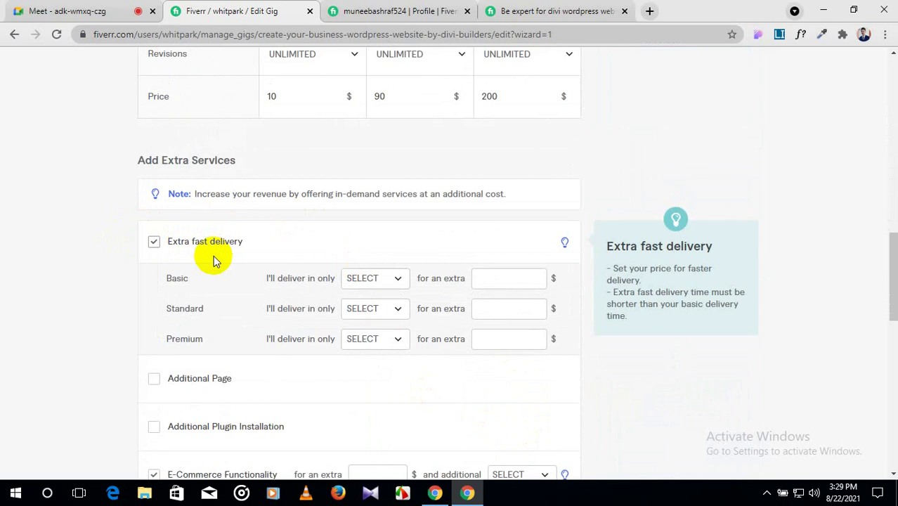
pyautogui.click(402, 281)
pyautogui.click(377, 348)
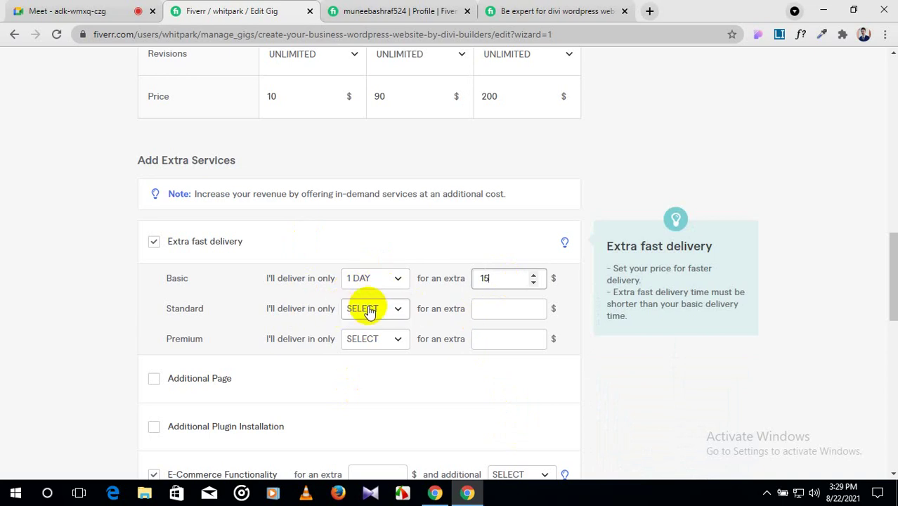
# Offer extra fast delivery for the Standard package in 2 days for an extra $20.
pyautogui.click(399, 312)
pyautogui.click(381, 203)
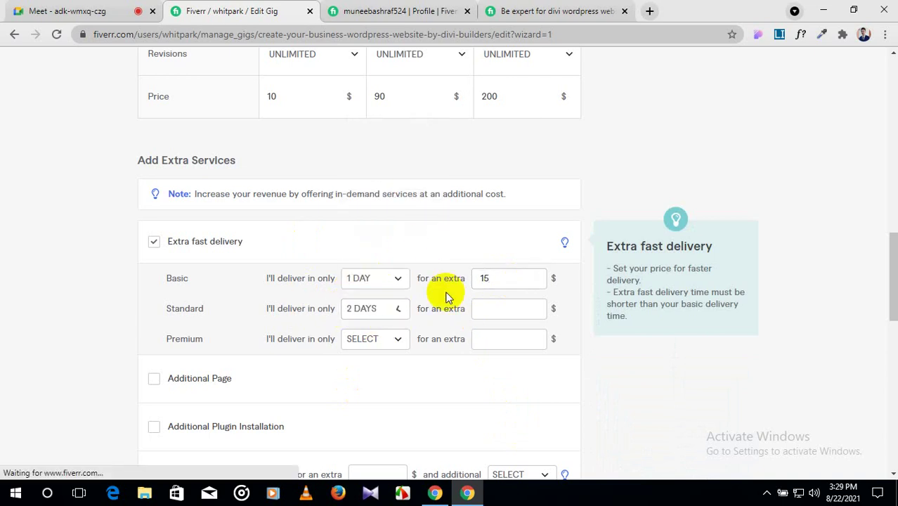
pyautogui.click(489, 309)
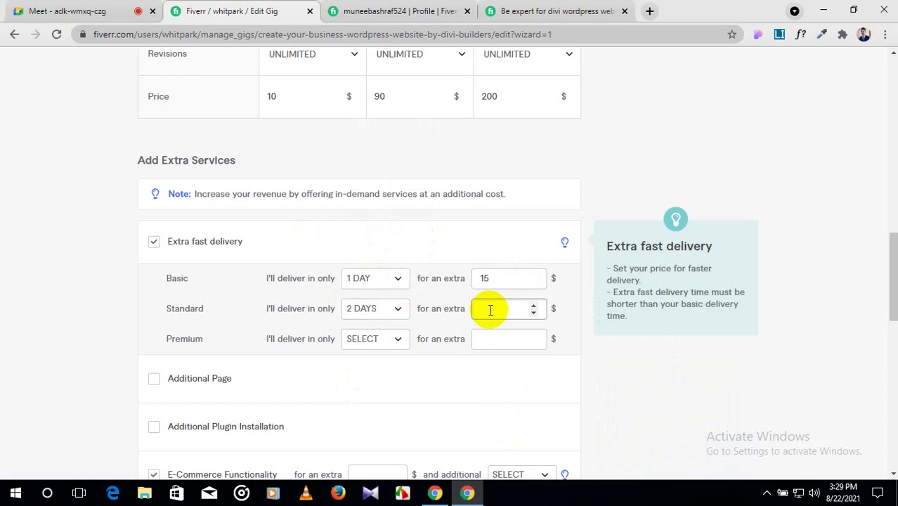
pyautogui.write('12')
pyautogui.press('BackSpace')
# Offer extra fast delivery for the Premium package in 5 days for an extra $50.
pyautogui.click(396, 342)
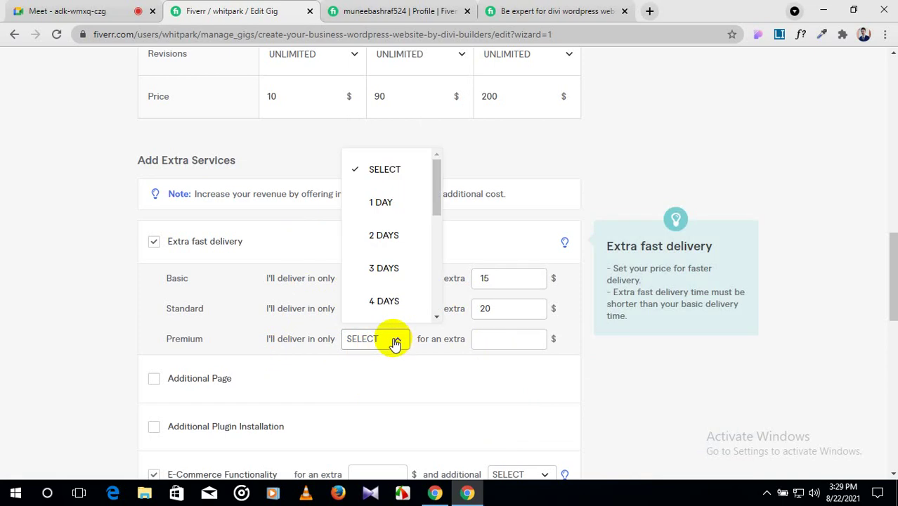
pyautogui.scroll(-1, 378, 288)
pyautogui.click(382, 274)
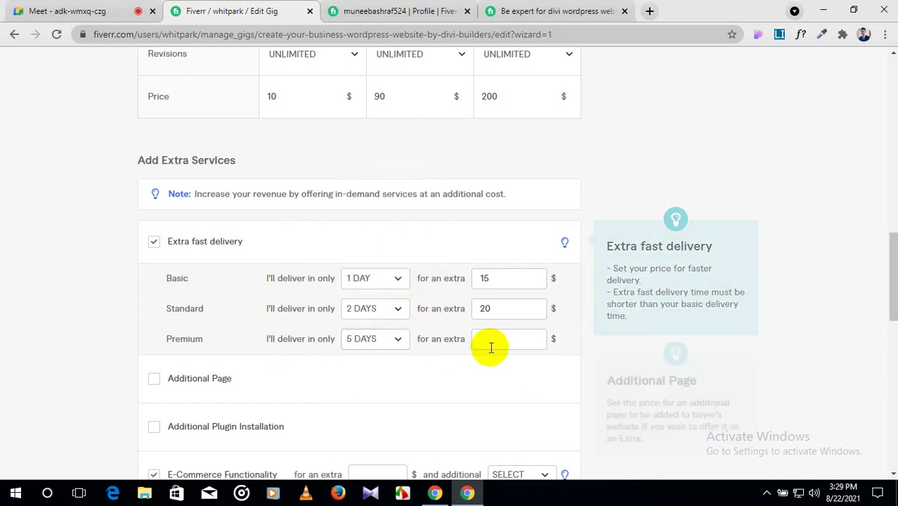
pyautogui.click(491, 339)
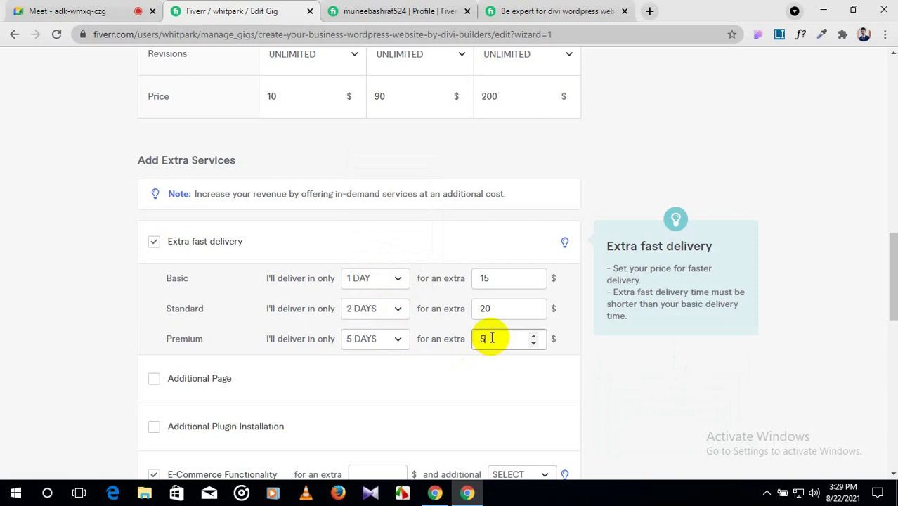
pyautogui.write('50')
# Add the Additional Page extra service for $30 and 1 additional day.
pyautogui.scroll(-1, 422, 330)
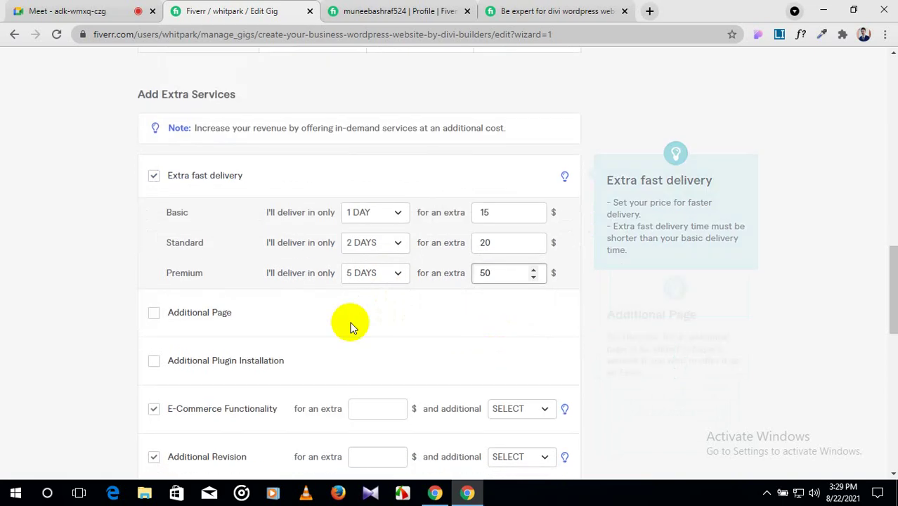
pyautogui.click(154, 314)
pyautogui.scroll(-1, 323, 282)
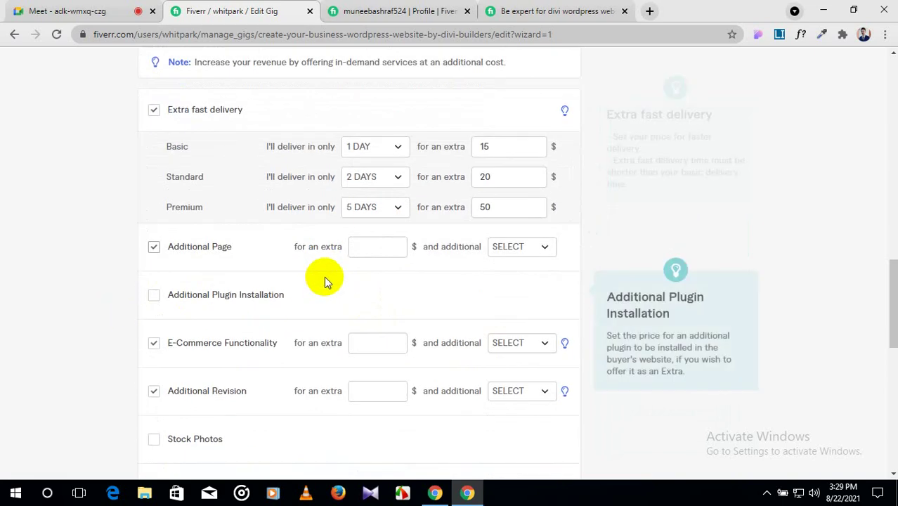
pyautogui.click(359, 250)
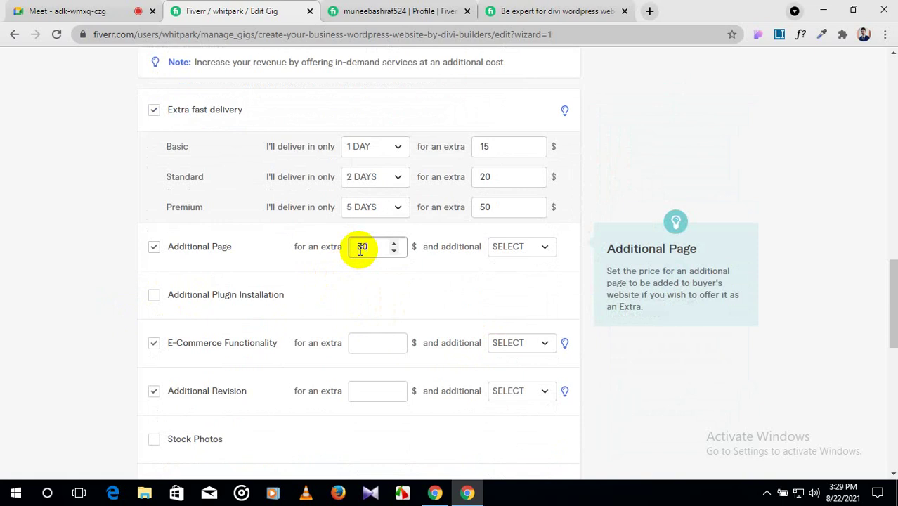
pyautogui.click(533, 248)
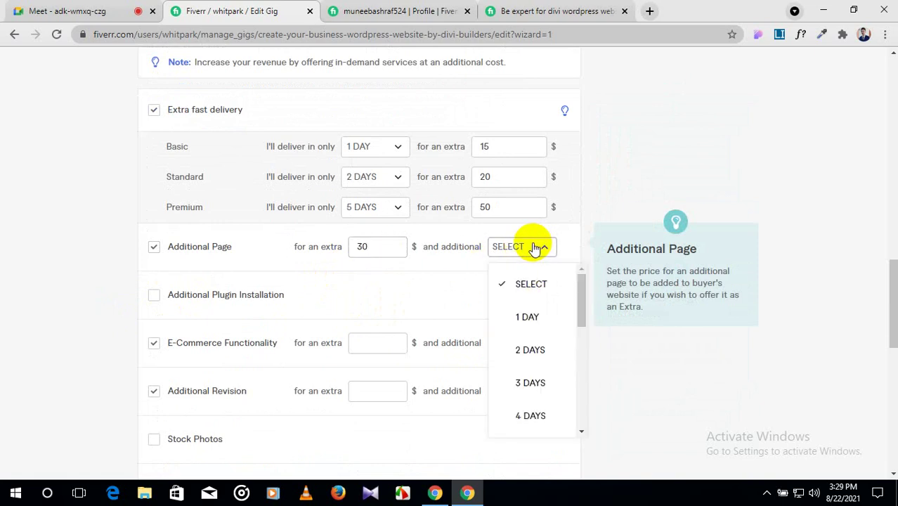
pyautogui.click(527, 320)
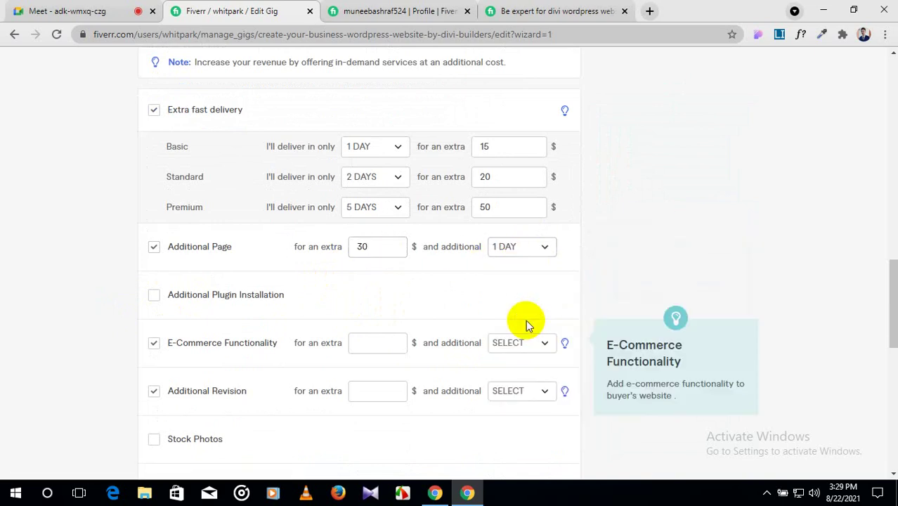
# Add the Additional Plugin Installation extra service for $10 and 1 additional day.
pyautogui.scroll(-1, 260, 237)
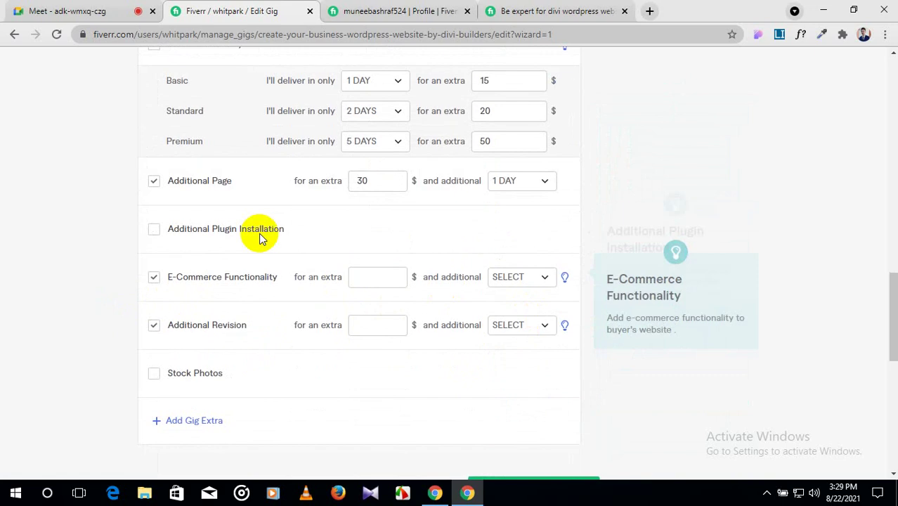
pyautogui.click(154, 229)
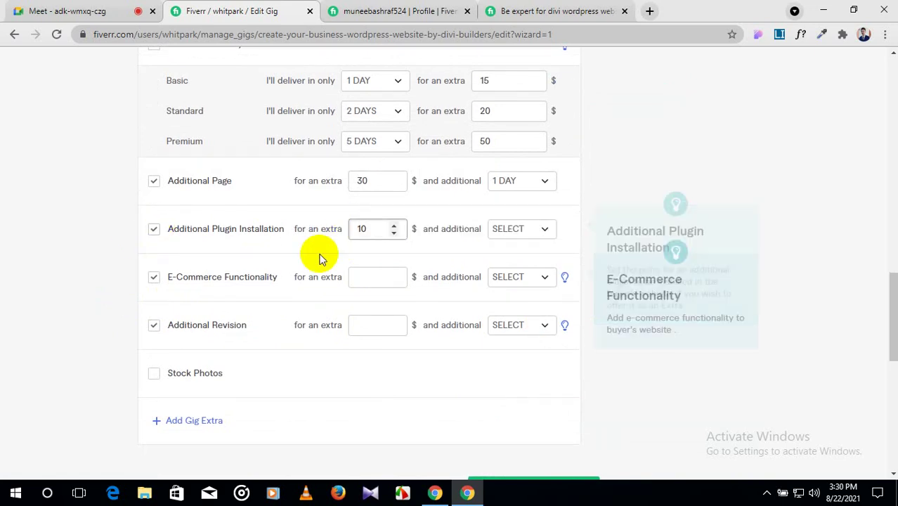
pyautogui.click(539, 235)
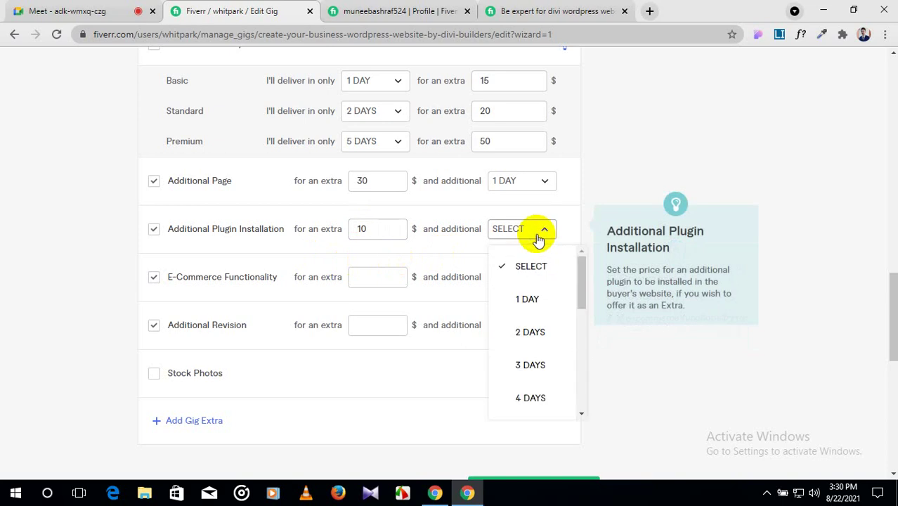
pyautogui.click(526, 301)
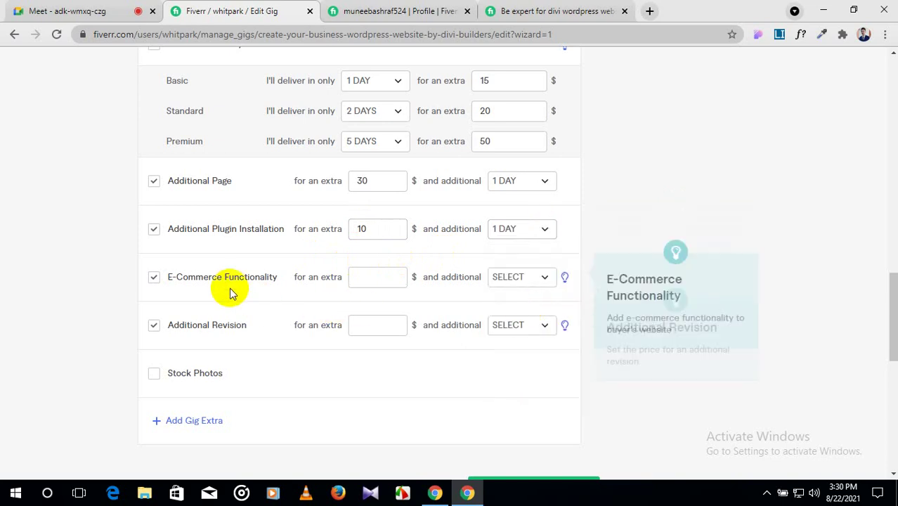
# Price the E-Commerce Functionality extra service at $30 with 1 additional day.
pyautogui.click(368, 274)
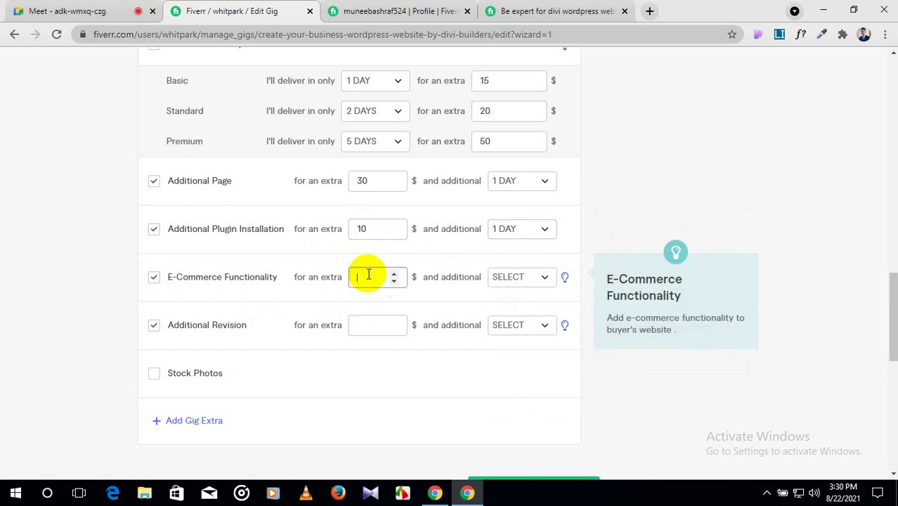
pyautogui.write('30')
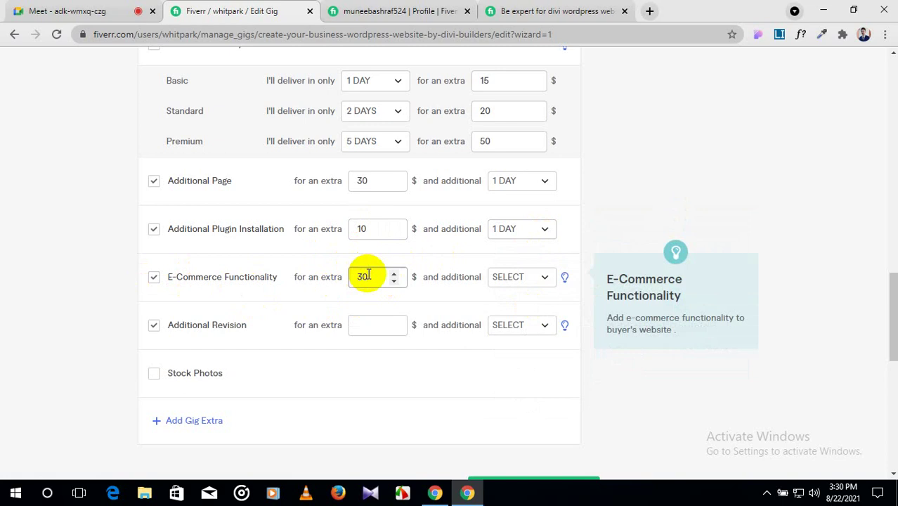
pyautogui.click(528, 281)
pyautogui.click(532, 346)
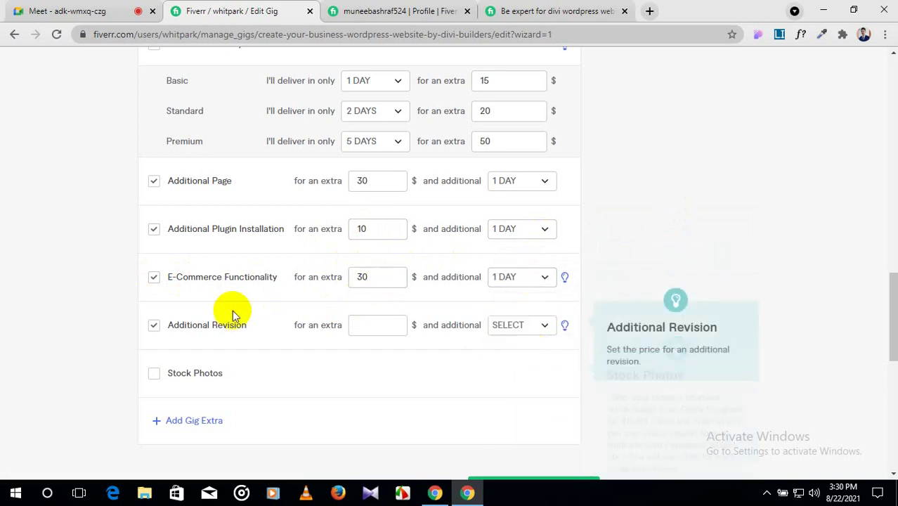
# Add a blank custom gig extra and try to save the pricing with the Additional Revision service left unpriced.
pyautogui.click(356, 324)
pyautogui.scroll(-1, 359, 320)
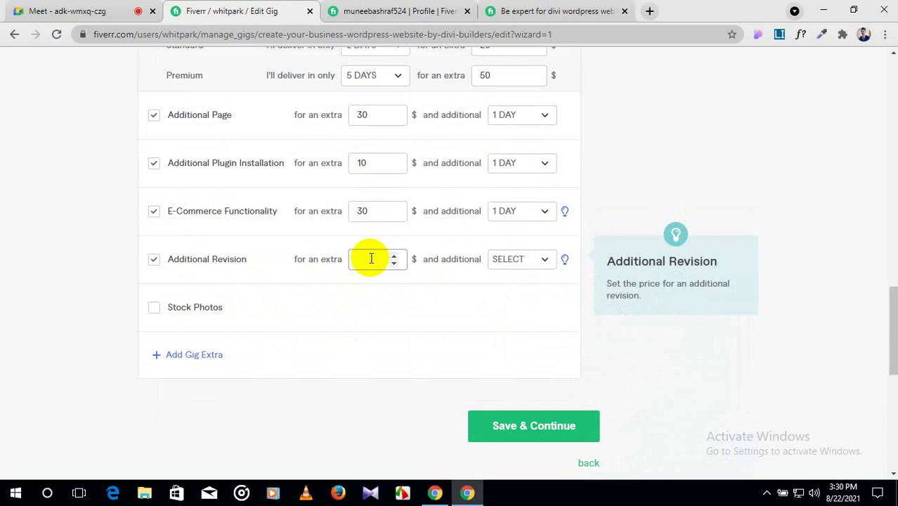
pyautogui.scroll(-1, 358, 284)
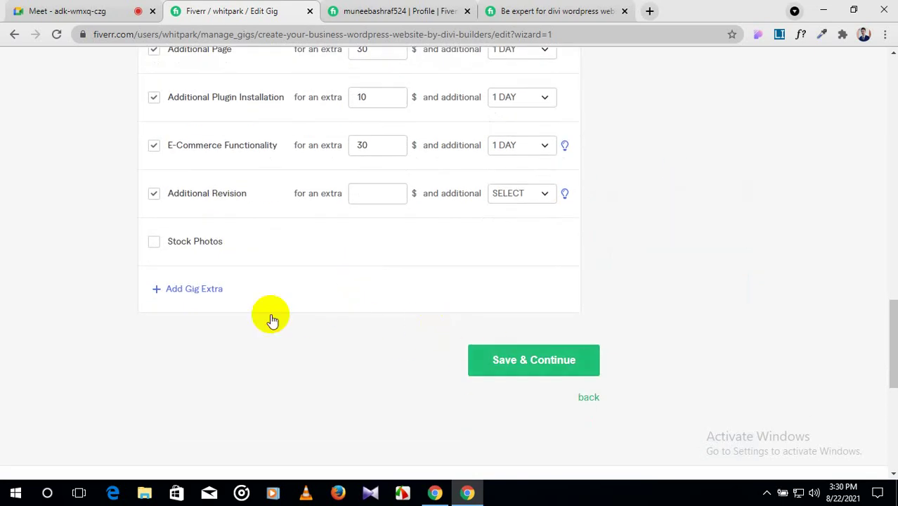
pyautogui.click(190, 290)
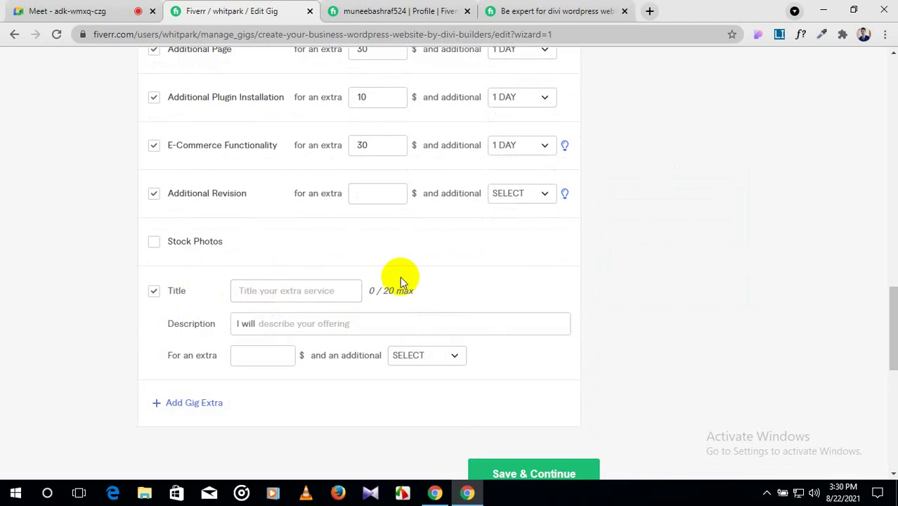
pyautogui.scroll(-1, 422, 390)
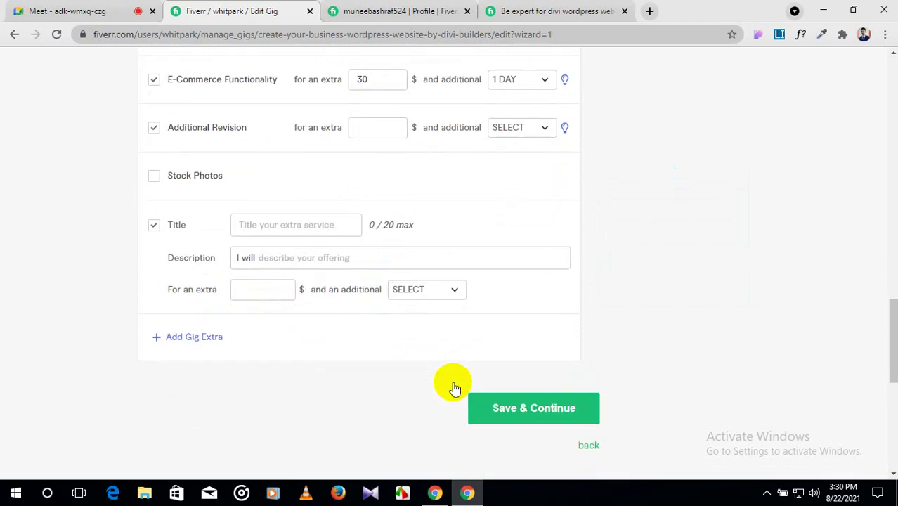
pyautogui.click(528, 415)
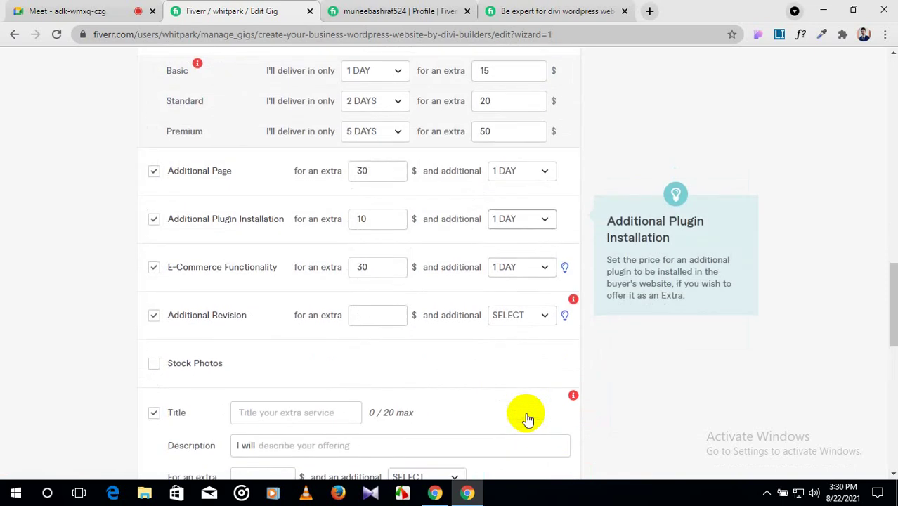
# Deselect the blank custom gig extra and the Additional Revision service, and try to save the pricing.
pyautogui.scroll(-1, 526, 412)
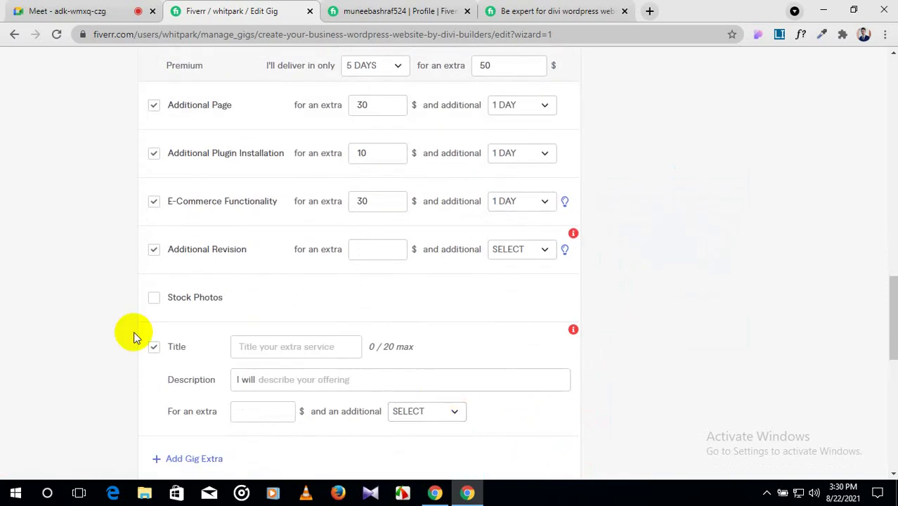
pyautogui.scroll(-1, 289, 348)
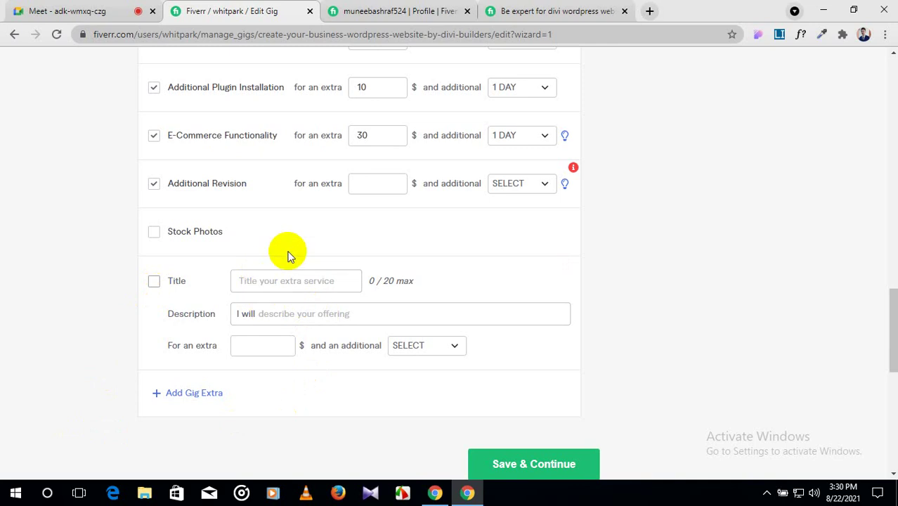
pyautogui.click(155, 184)
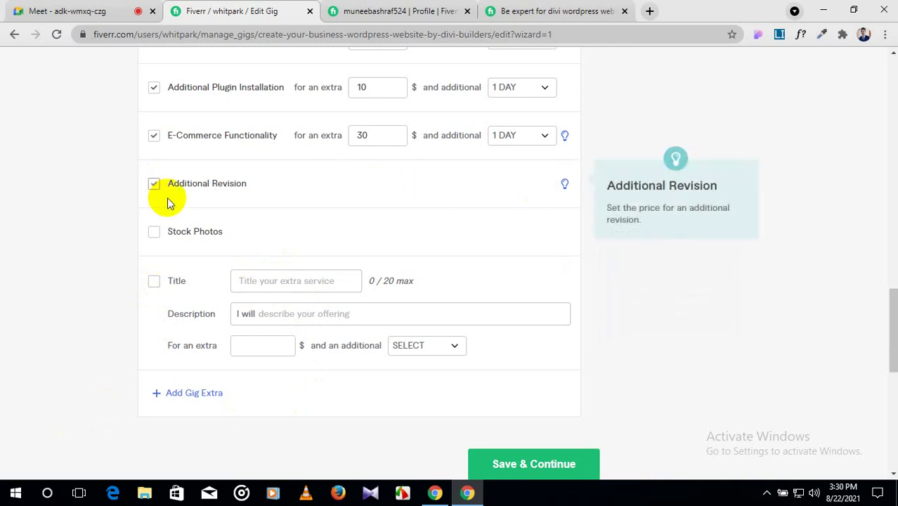
pyautogui.click(581, 472)
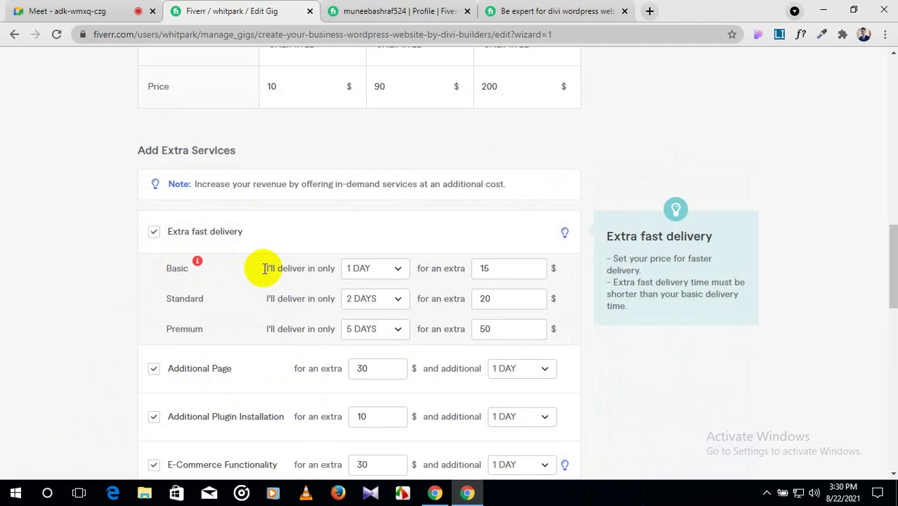
# Clear the Basic package's extra fast delivery price and delivery time, and save the pricing to continue to the Description & FAQ stage.
pyautogui.moveTo(505, 268); pyautogui.dragTo(467, 274)
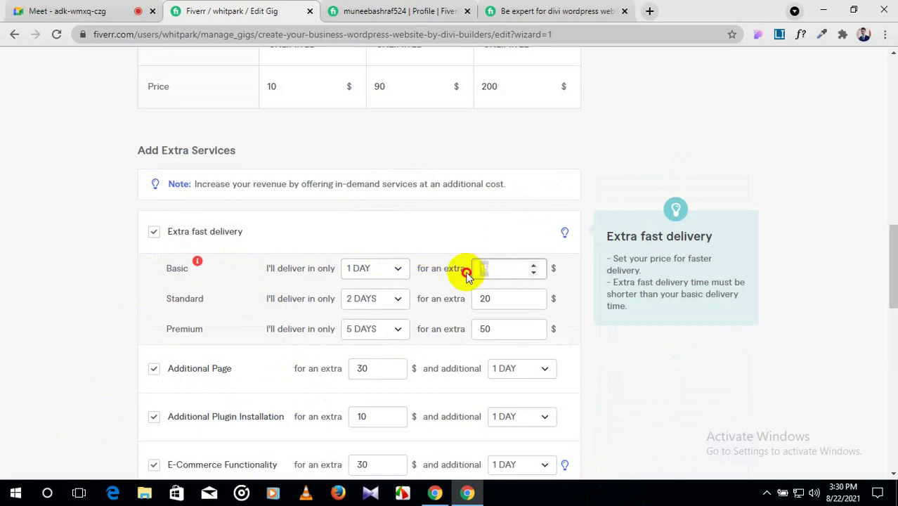
pyautogui.press('BackSpace')
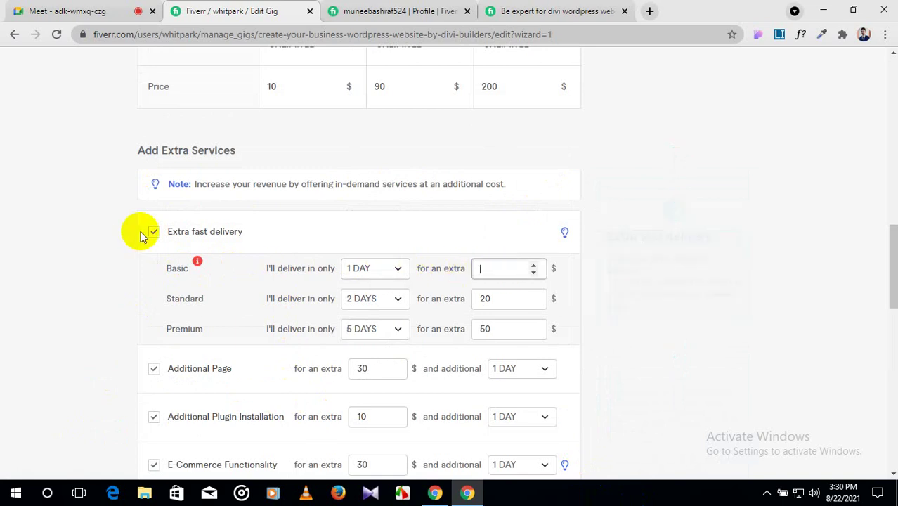
pyautogui.click(386, 273)
pyautogui.click(391, 339)
pyautogui.click(397, 274)
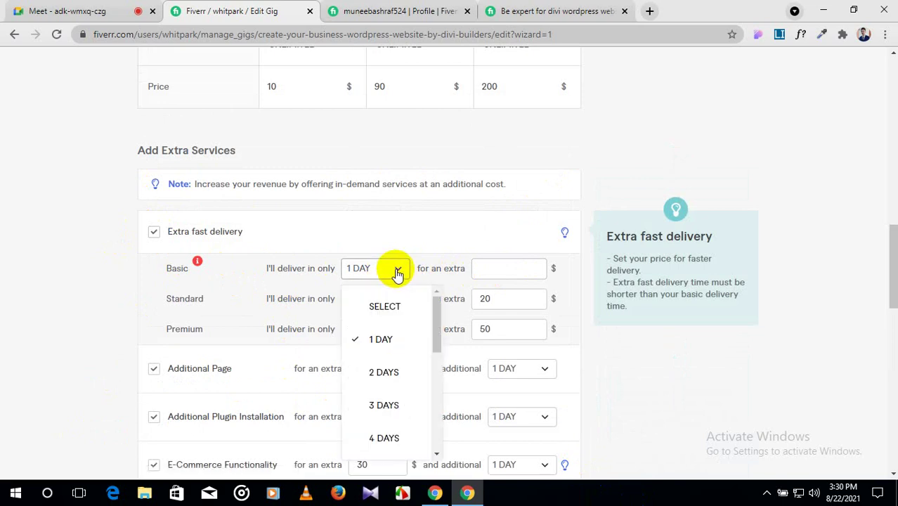
pyautogui.click(389, 307)
pyautogui.scroll(-5, 425, 327)
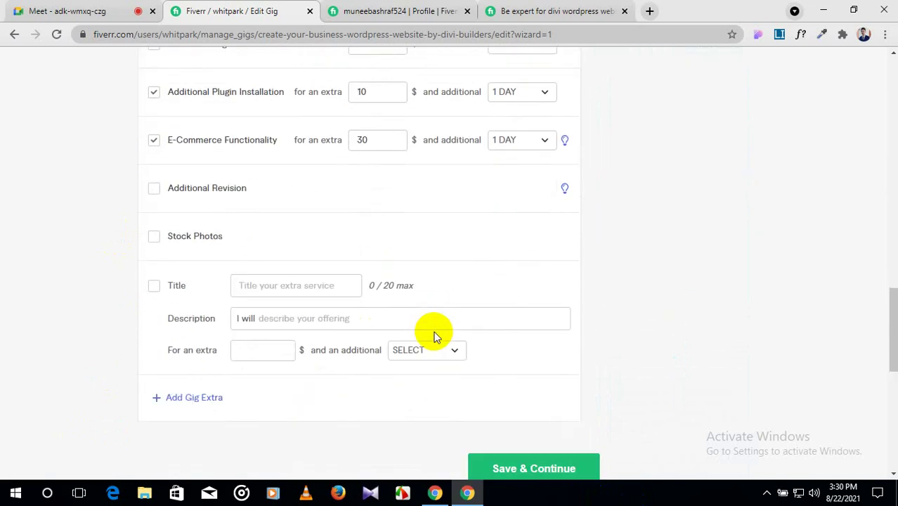
pyautogui.scroll(-3, 450, 327)
pyautogui.click(517, 276)
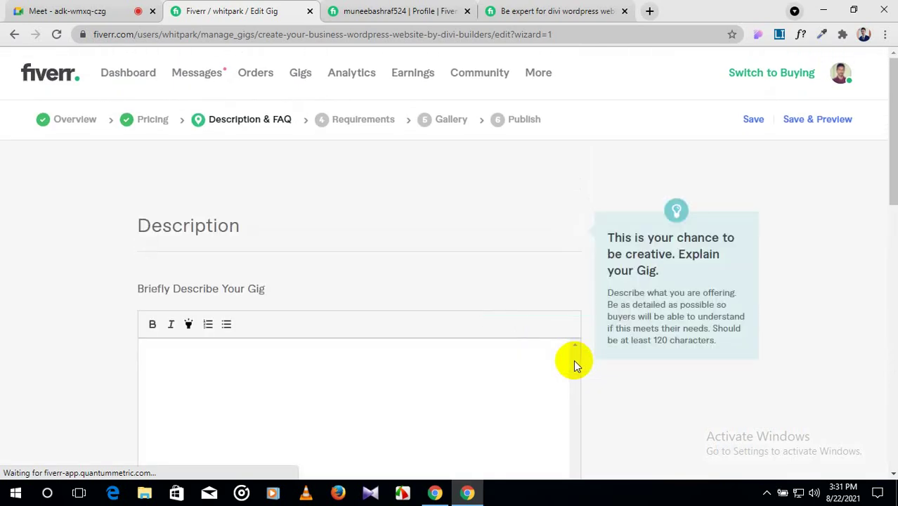
# Begin the gig description with "Hi," followed on a new line by "You are at the place of Responsive WordPress website in DIVI Theme, DIVI Builders".
pyautogui.scroll(-2, 422, 274)
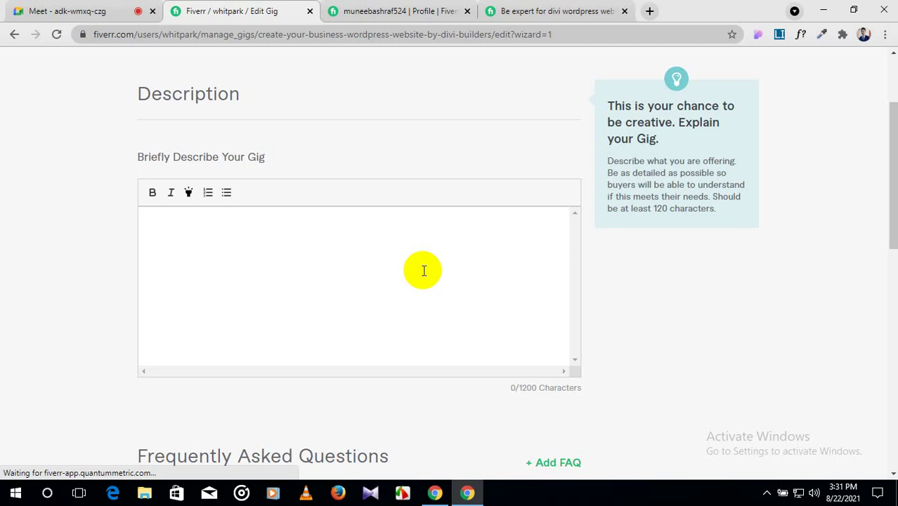
pyautogui.click(225, 229)
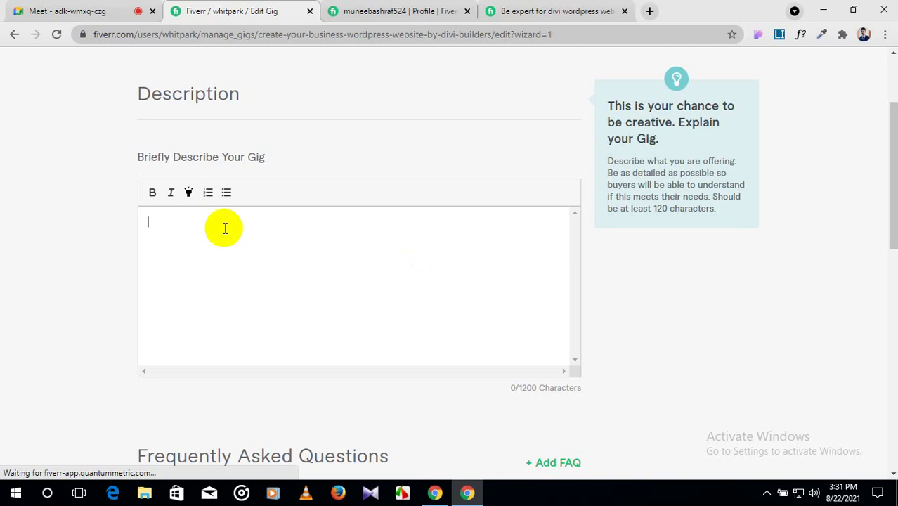
pyautogui.write('Hi,')
pyautogui.press('Return')
pyautogui.write('You are at the ')
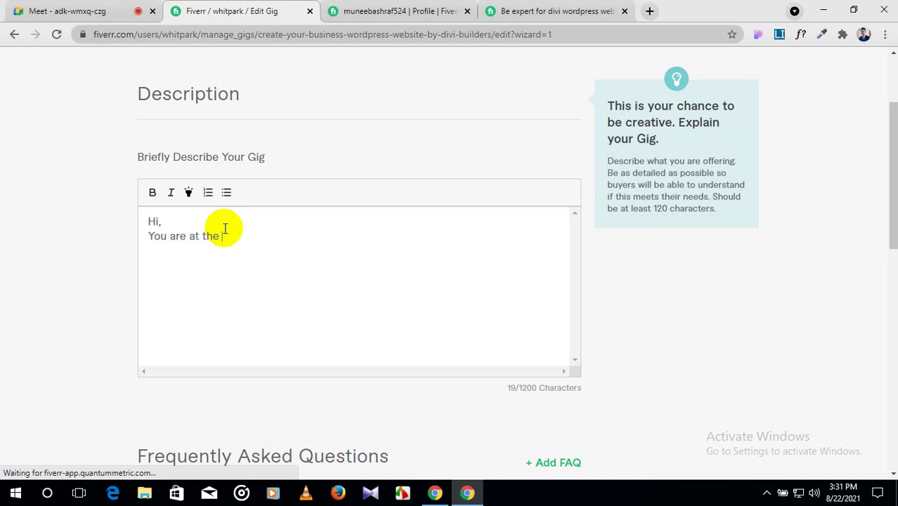
pyautogui.write('place of')
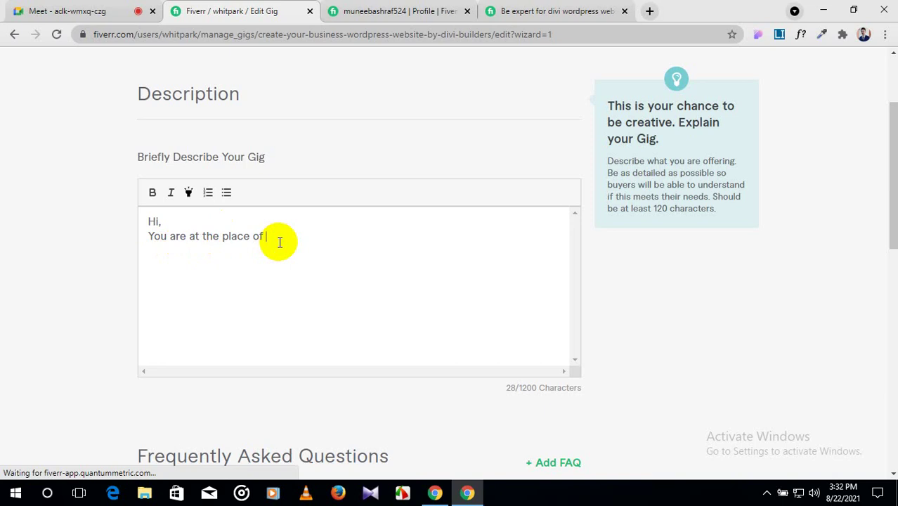
pyautogui.write('Responsive W')
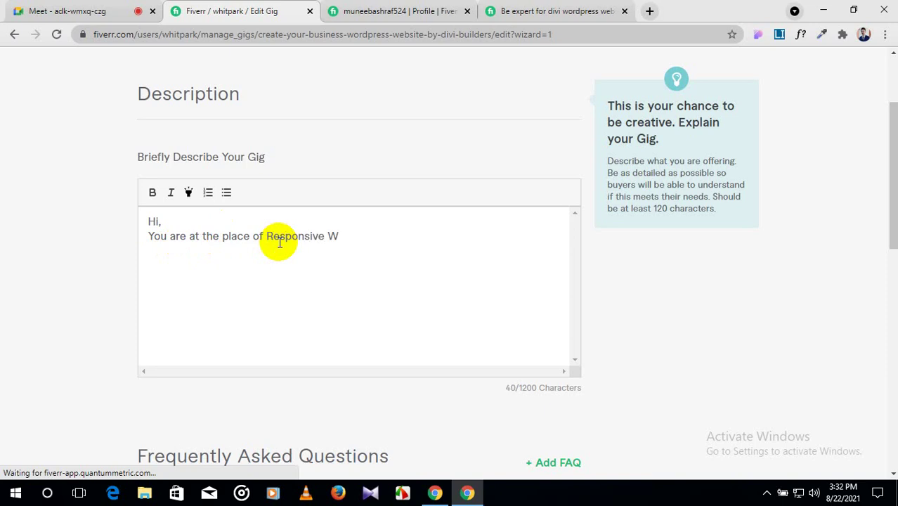
pyautogui.write('ordPress website ')
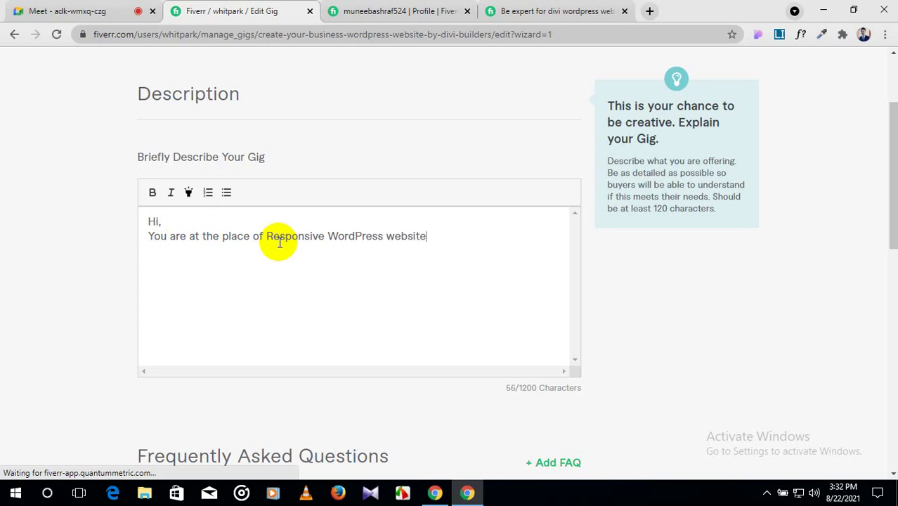
pyautogui.write('i n')
pyautogui.press('BackSpace')
pyautogui.press('BackSpace')
pyautogui.write('n DIVI Theme')
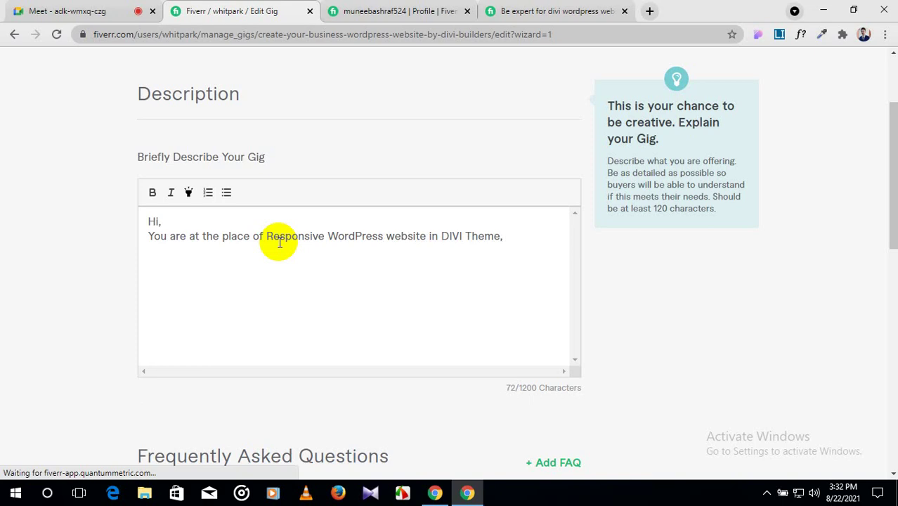
pyautogui.write(', DIVI Builders')
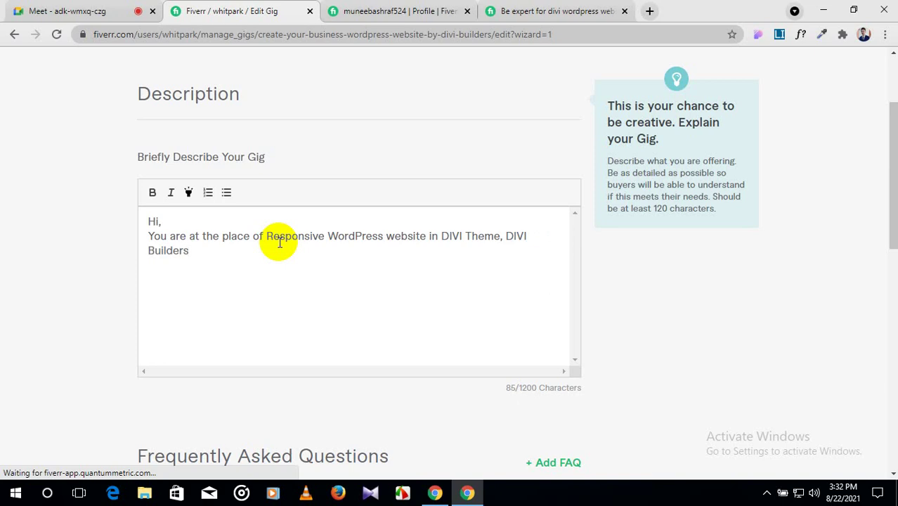
# End the description's opening sentence with a period and add "I will create your website as you want.".
pyautogui.write('. I will Cre')
pyautogui.press('BackSpace')
pyautogui.press('BackSpace')
pyautogui.press('BackSpace')
pyautogui.write('create yo')
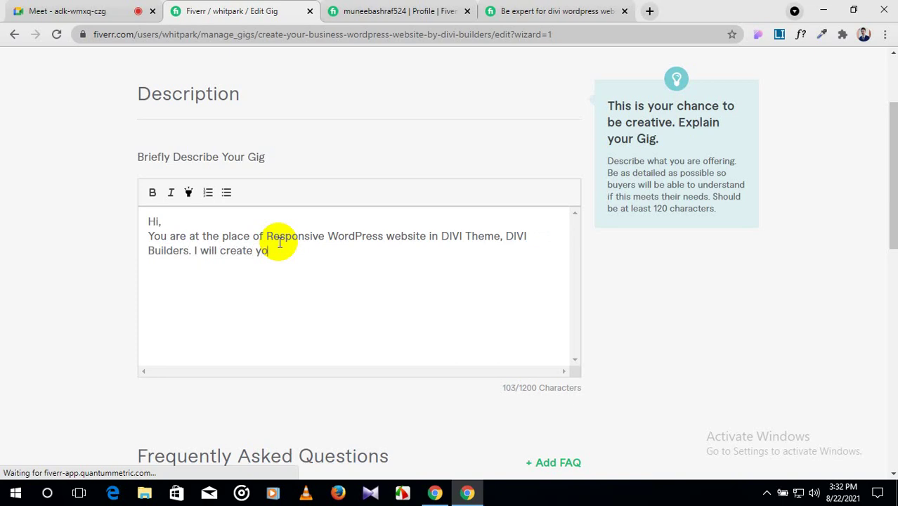
pyautogui.write('ur website a')
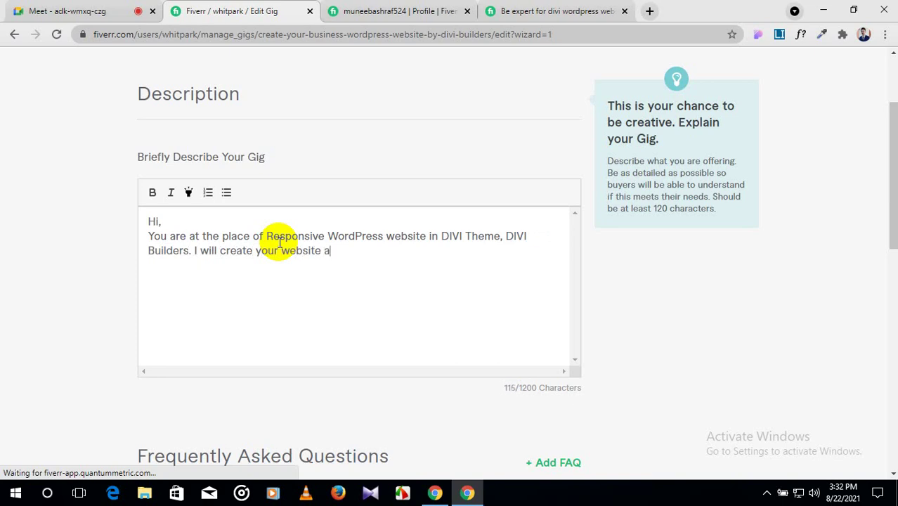
pyautogui.write('s you want.')
# Continue the description with "I will Design a responsive WordPress Website by Divi", correcting the spelling of "responsive".
pyautogui.write('I will')
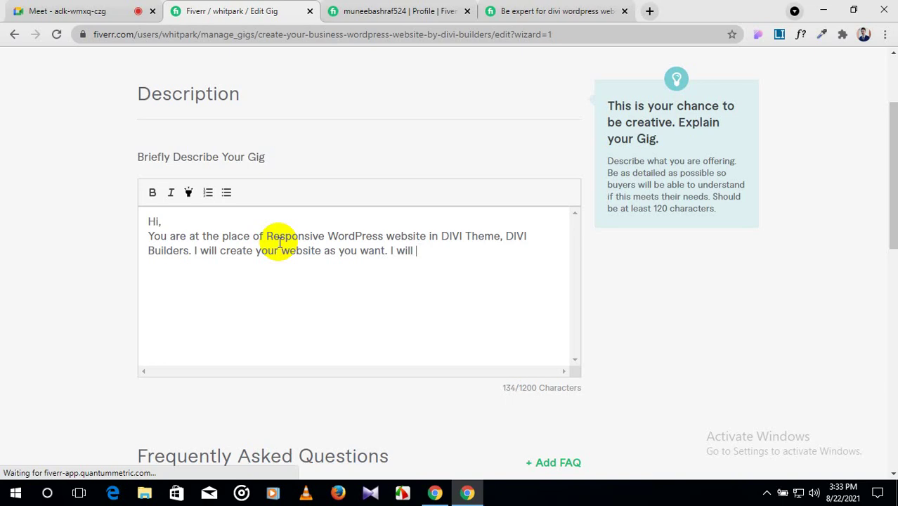
pyautogui.write(' Design a responsib')
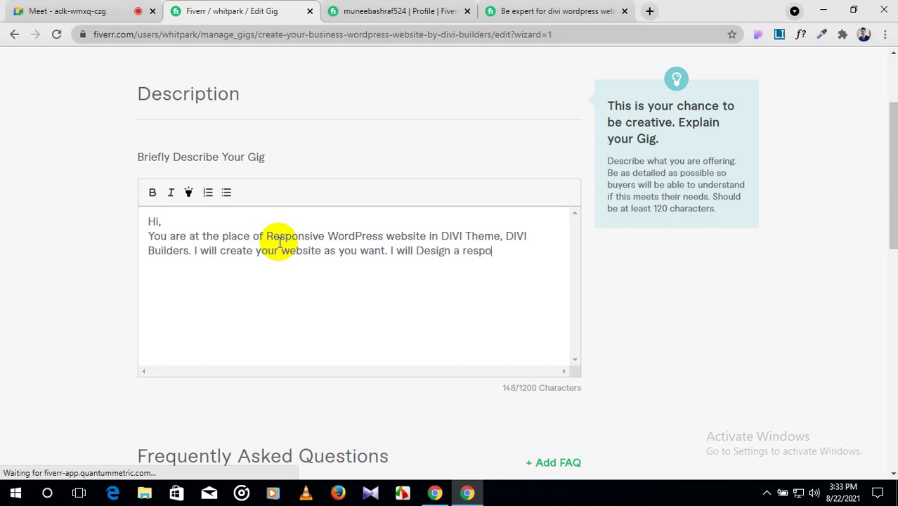
pyautogui.write('e Word')
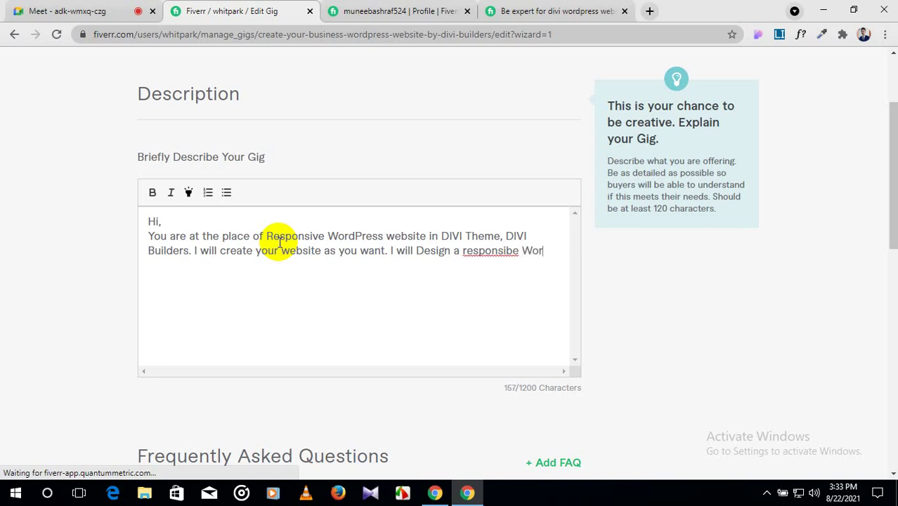
pyautogui.write('Press ')
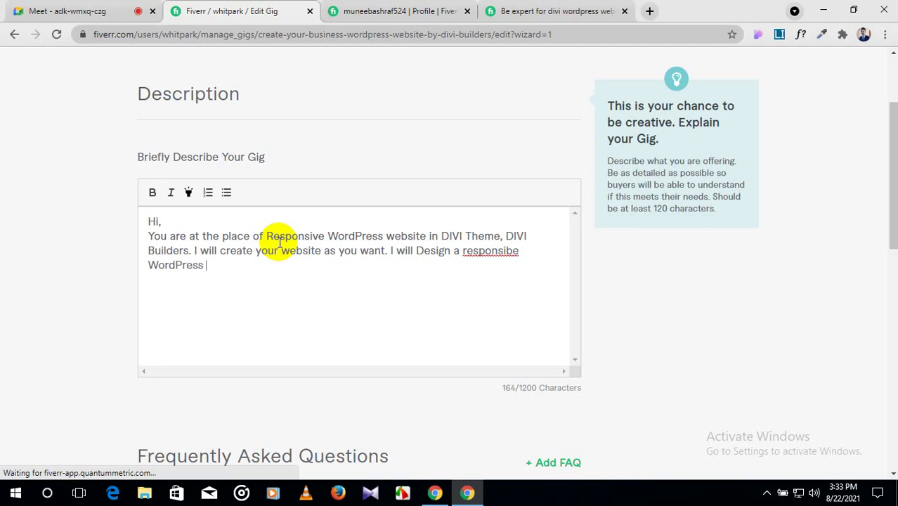
pyautogui.write('Website by')
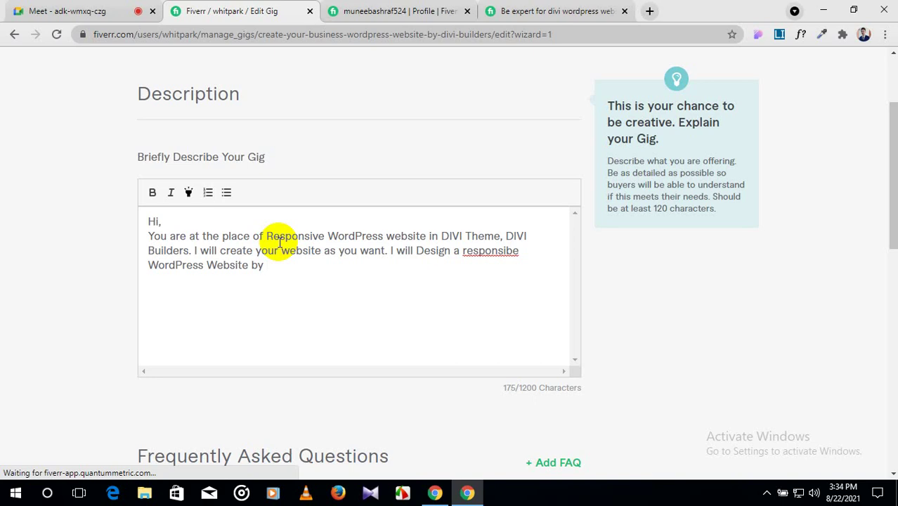
pyautogui.write('Divi')
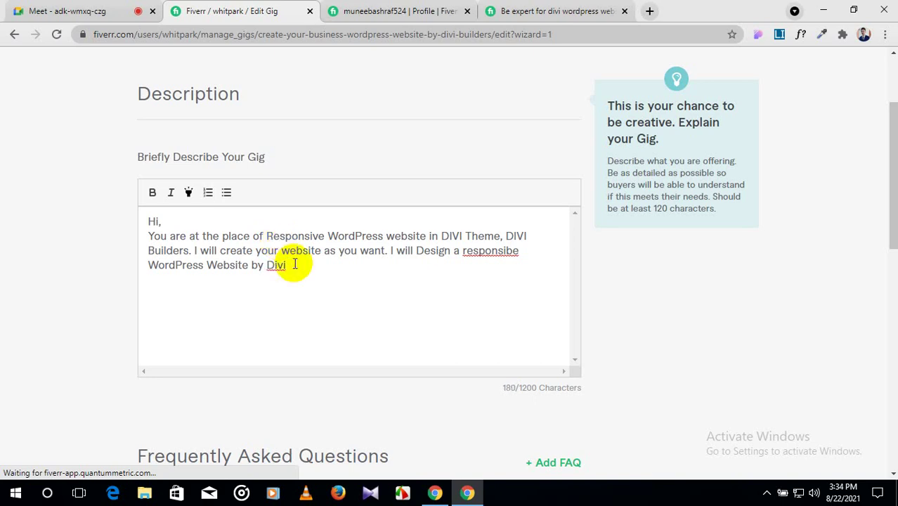
pyautogui.click(513, 251)
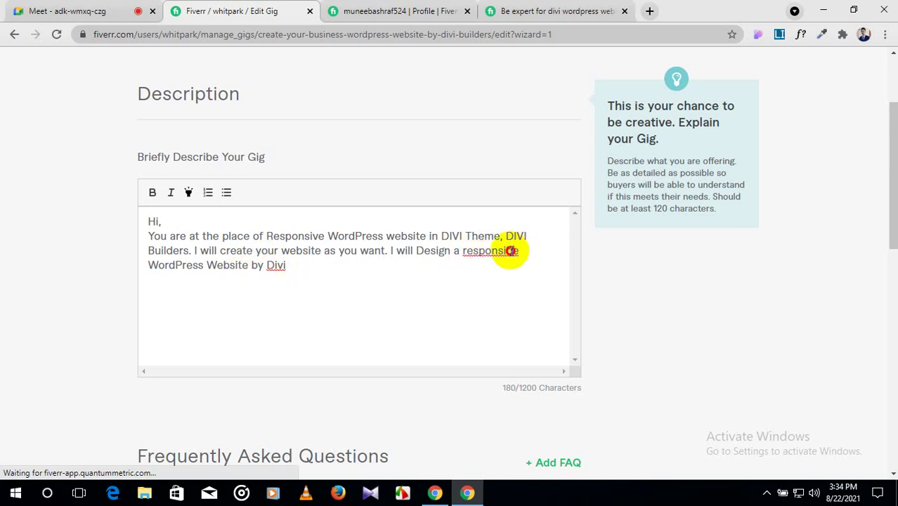
pyautogui.press('BackSpace')
pyautogui.write('v')
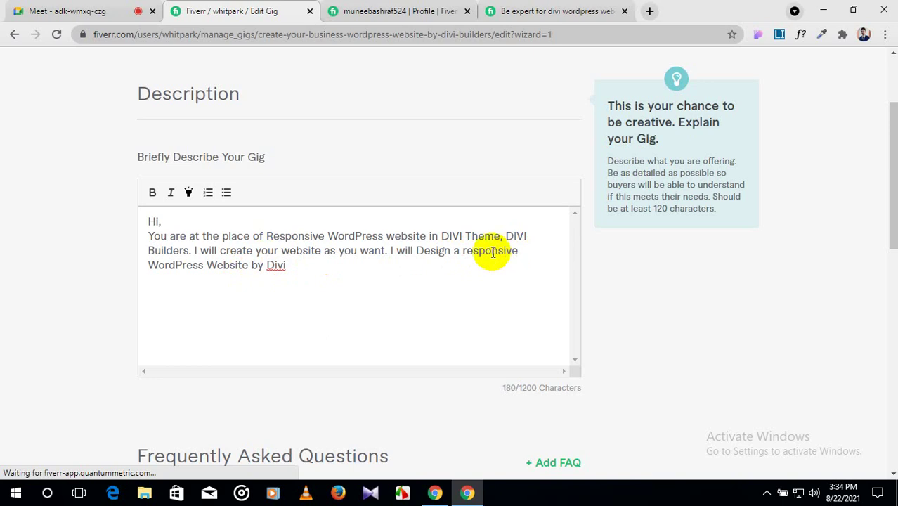
# Replace "Divi" at the end of the description's last sentence with "DIVI Theme or DIVI Builder".
pyautogui.click(304, 264)
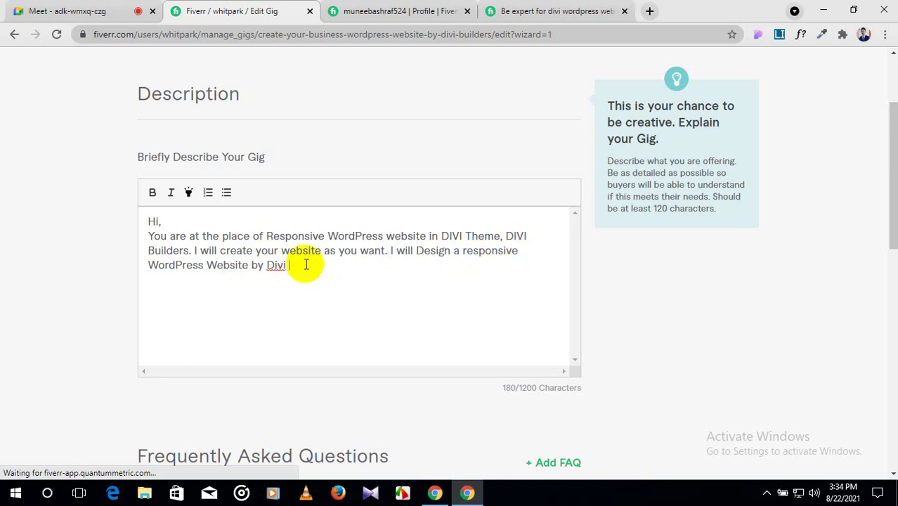
pyautogui.press('BackSpace')
pyautogui.press('BackSpace')
pyautogui.press('BackSpace')
pyautogui.press('BackSpace')
pyautogui.press('BackSpace')
pyautogui.press('BackSpace')
pyautogui.write('DIVI Theme or ')
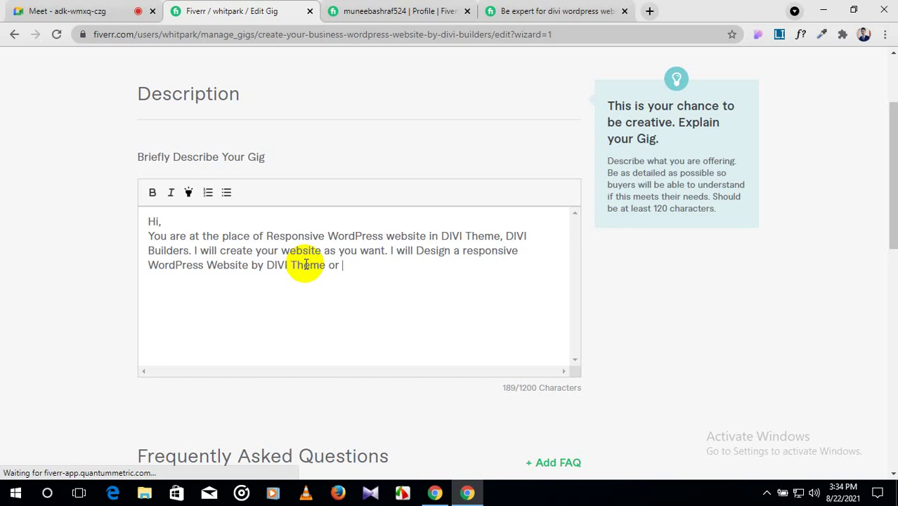
pyautogui.write('DIVI Builder')
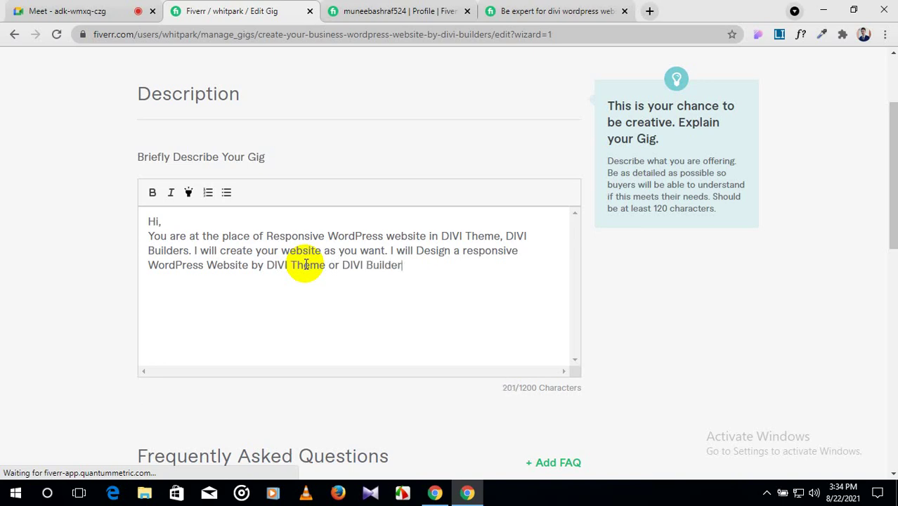
pyautogui.write('s')
pyautogui.press('BackSpace')
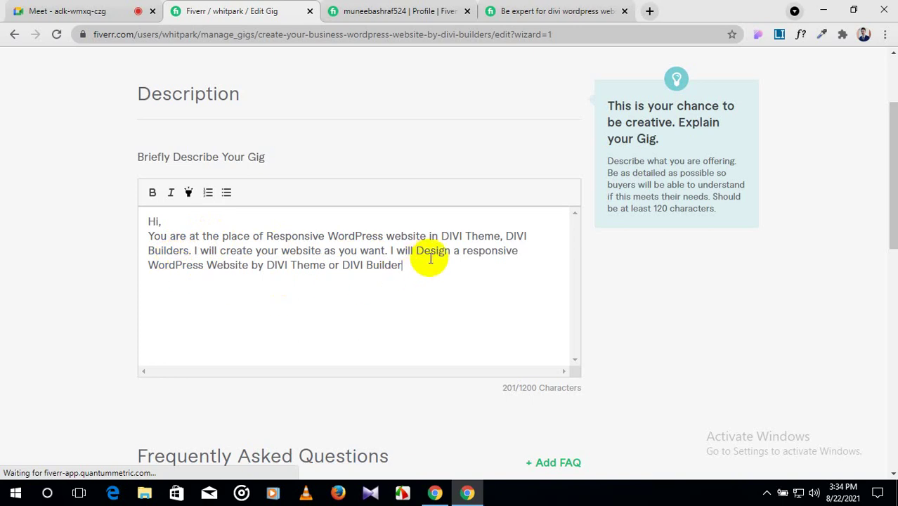
# Change "Builders." to the singular "Builder." in the description's opening sentence.
pyautogui.click(190, 250)
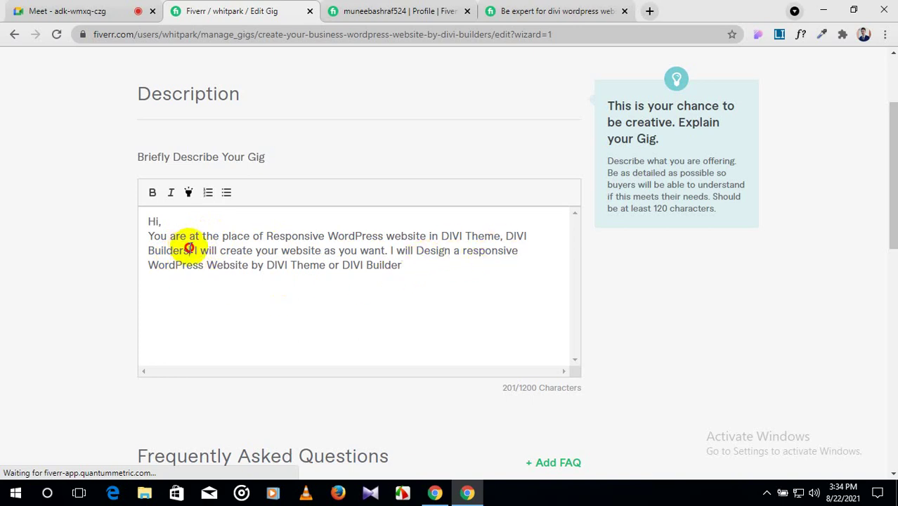
pyautogui.press('BackSpace')
pyautogui.write('.')
# Finish the description's last sentence with "based on your custom requirement.".
pyautogui.click(418, 264)
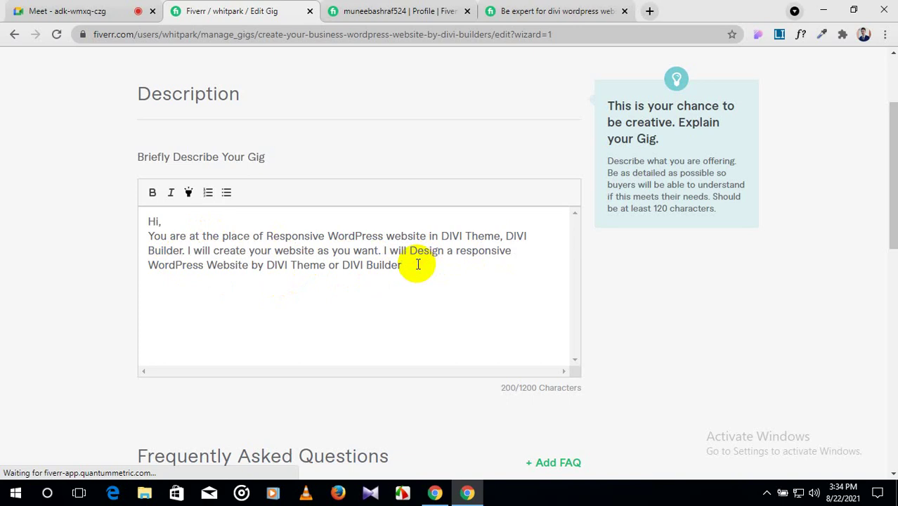
pyautogui.write('based on ou')
pyautogui.press('BackSpace')
pyautogui.press('BackSpace')
pyautogui.write('your ')
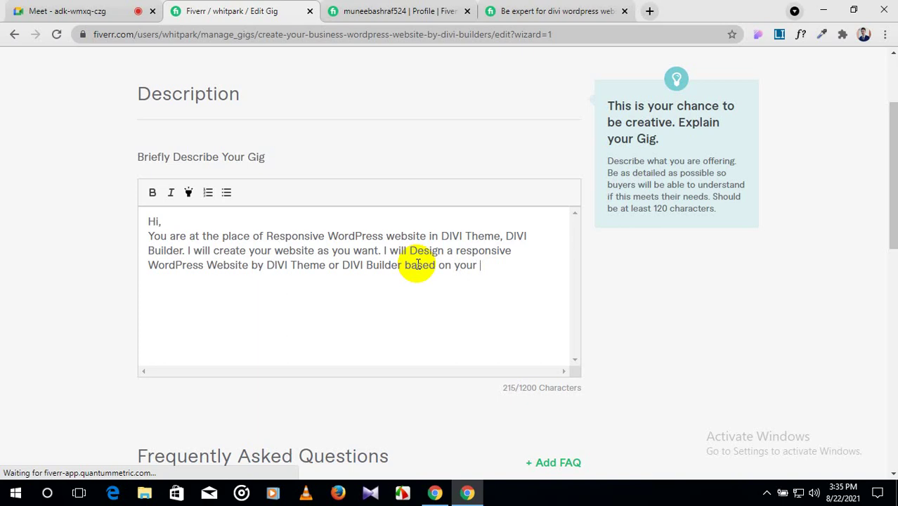
pyautogui.write('custom require')
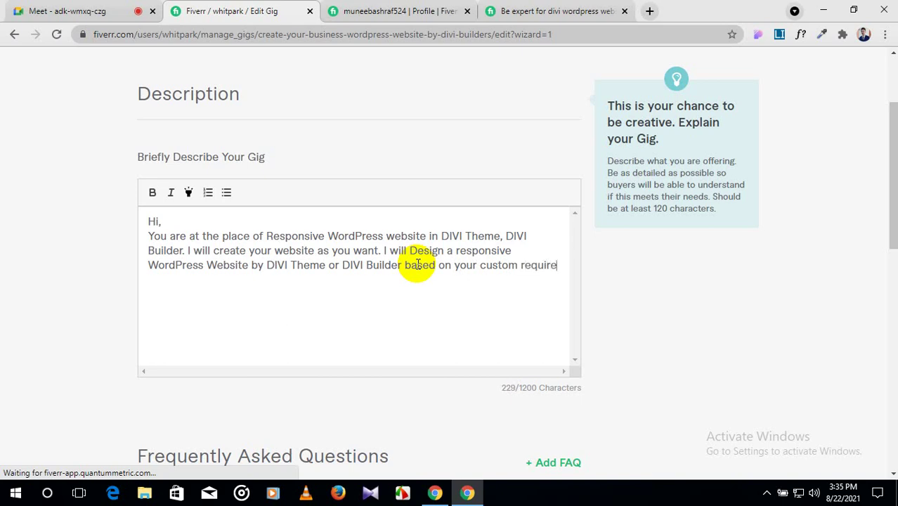
pyautogui.write('ment')
pyautogui.press('BackSpace')
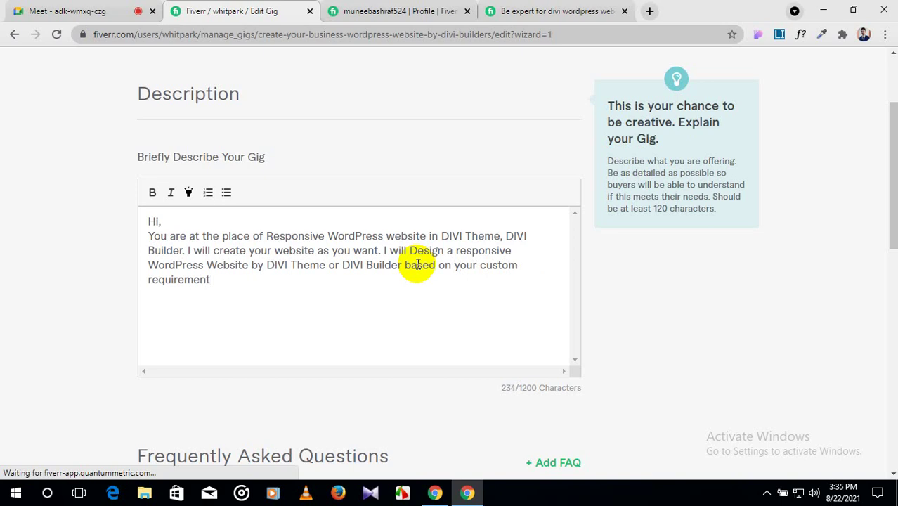
pyautogui.write('.')
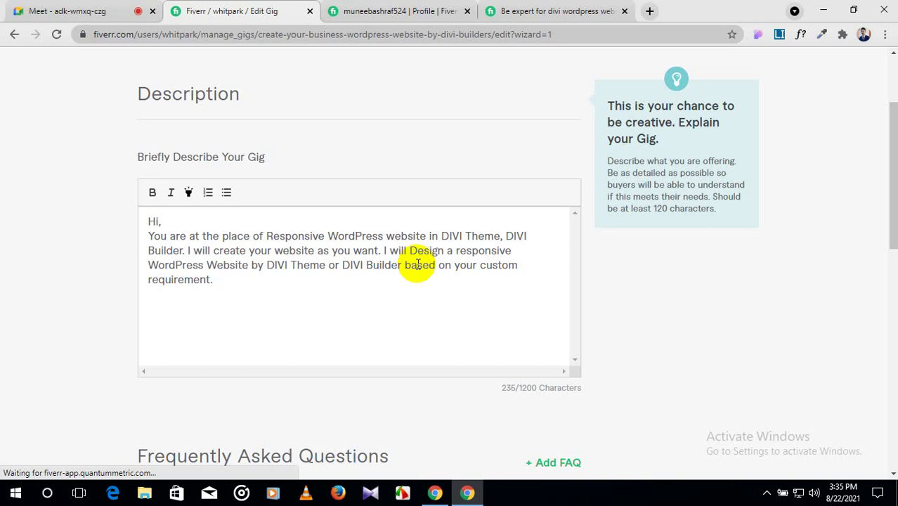
# Leave a blank line below the intro paragraph and add the heading line "MY Service:-".
pyautogui.press('Return')
pyautogui.press('Return')
pyautogui.write('MY Service')
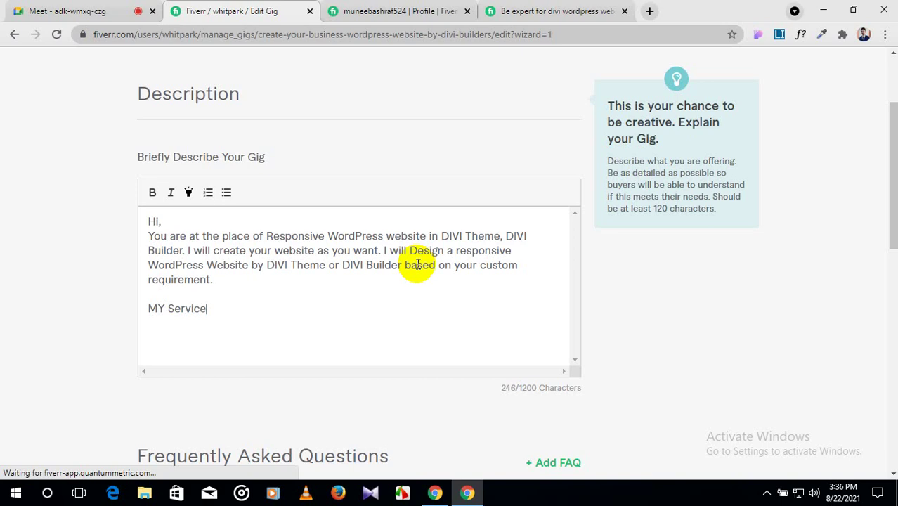
pyautogui.write(':-')
pyautogui.press('Return')
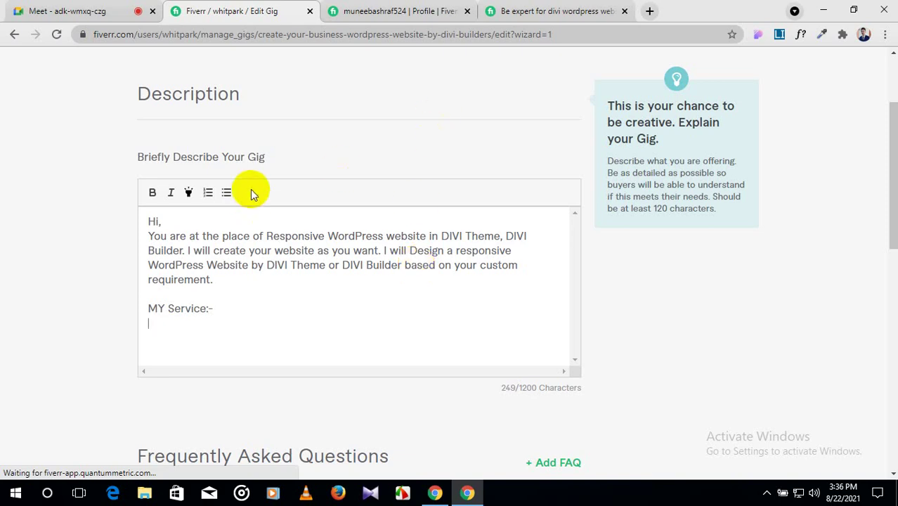
# Start a bulleted list under the service heading with the item "Install the latest divi theme with API key.".
pyautogui.click(226, 192)
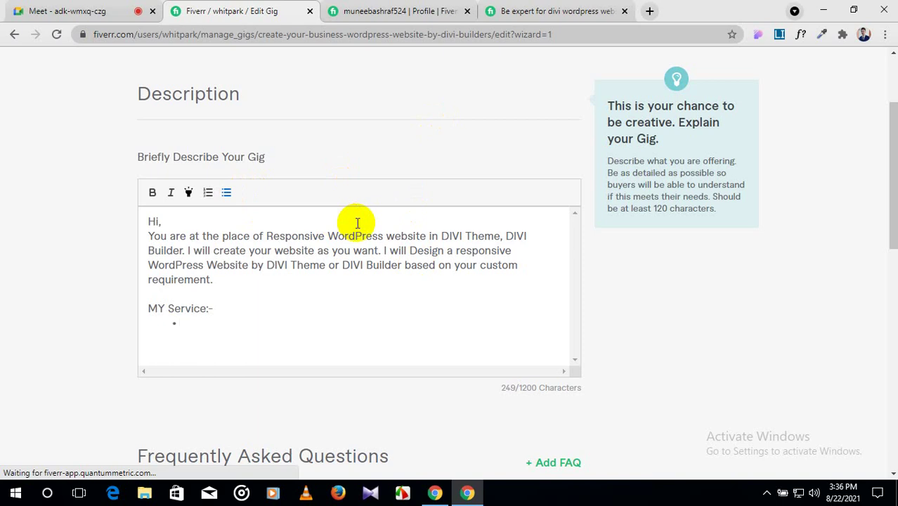
pyautogui.write('Int')
pyautogui.press('BackSpace')
pyautogui.write('stall The la=')
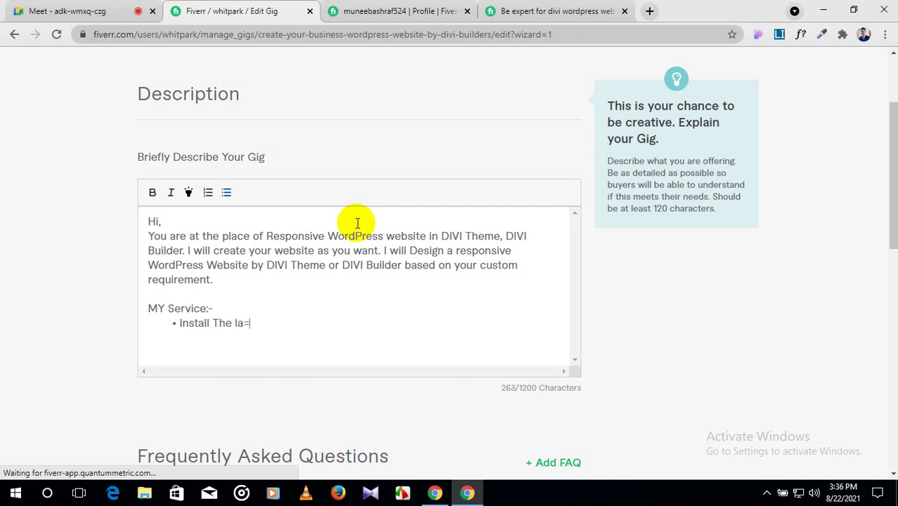
pyautogui.press('BackSpace')
pyautogui.press('BackSpace')
pyautogui.press('BackSpace')
pyautogui.press('BackSpace')
pyautogui.press('BackSpace')
pyautogui.press('BackSpace')
pyautogui.write('the latest')
pyautogui.write('divi')
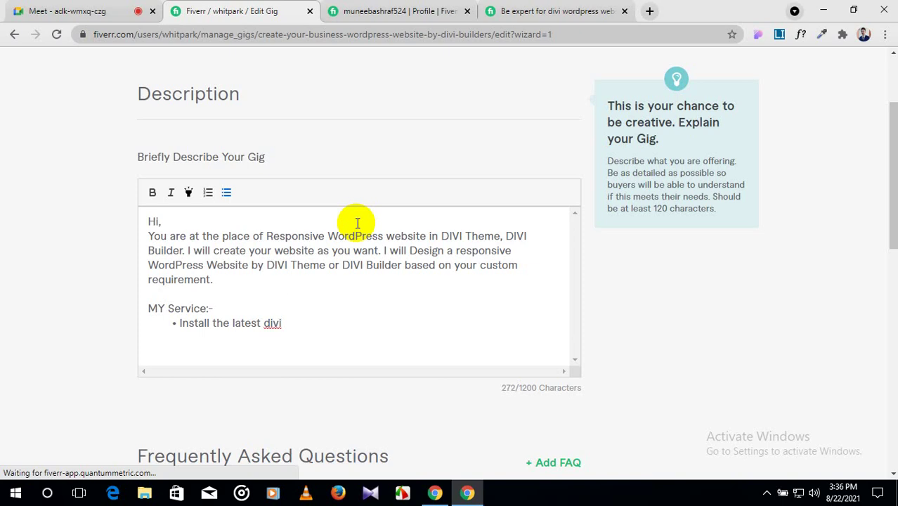
pyautogui.write(' theme with')
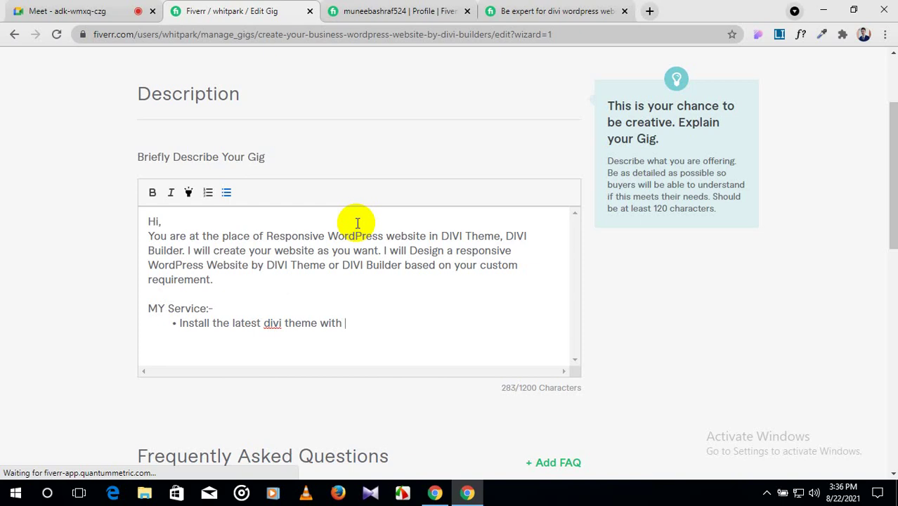
pyautogui.write(' API key.')
pyautogui.press('Return')
# Add the second service bullet "Create new pages according to your requirement.", correcting the spelling of "according".
pyautogui.write('Create ')
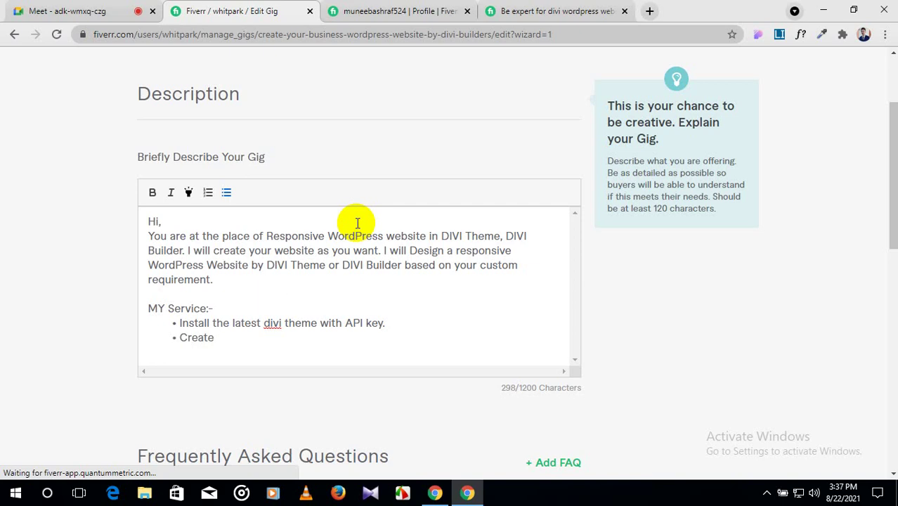
pyautogui.write('new pages acco')
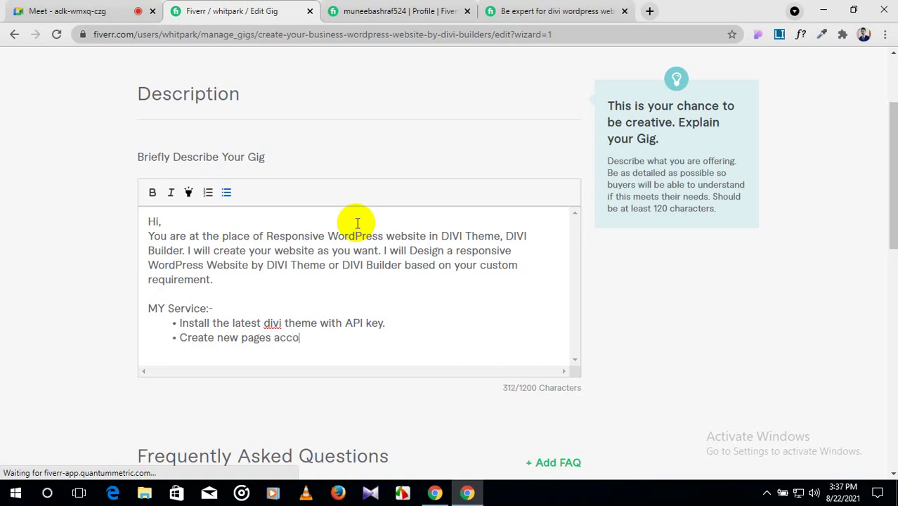
pyautogui.write('ording to')
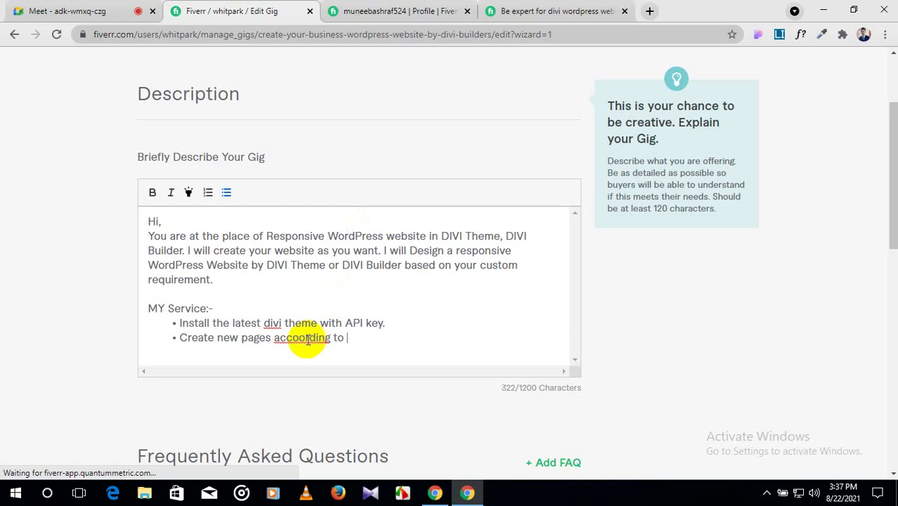
pyautogui.click(307, 338)
pyautogui.press('BackSpace')
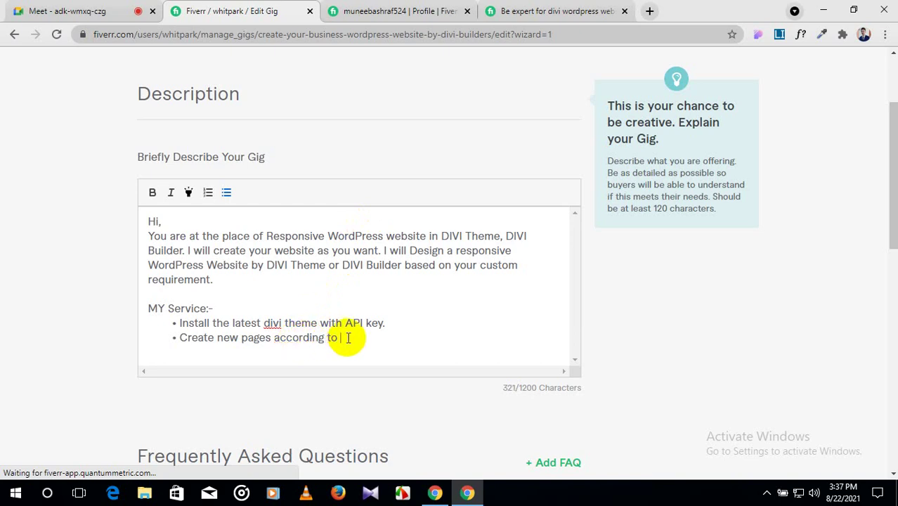
pyautogui.write('your requirement')
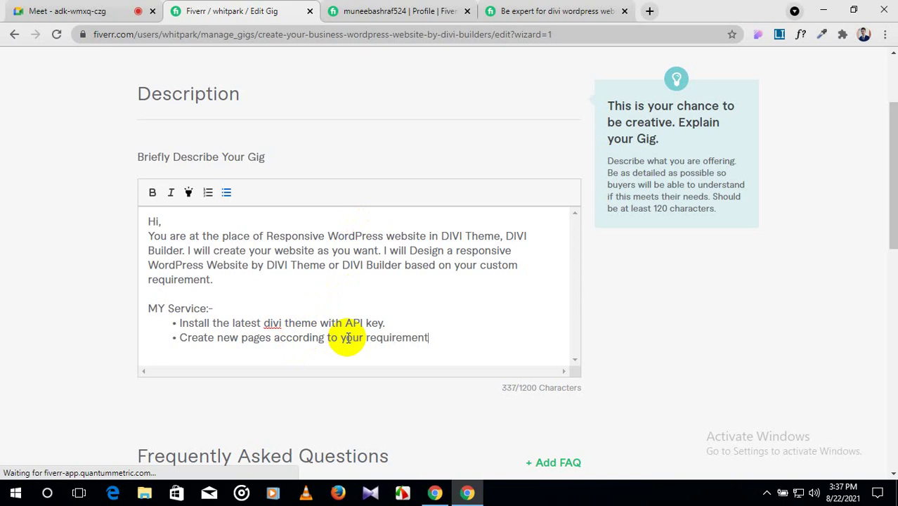
pyautogui.write('.')
pyautogui.press('Return')
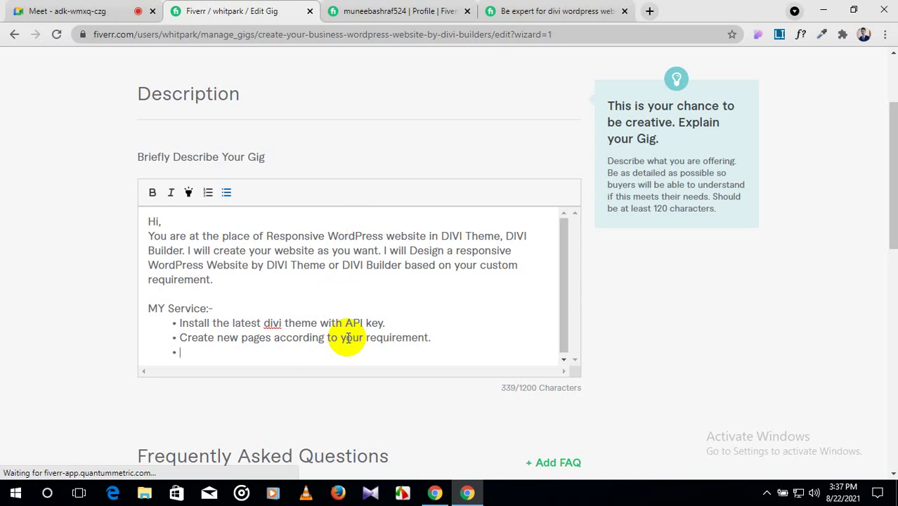
# Add the third service bullet "Unique, Professional & eye-catching design.", with a comma after "Unique".
pyautogui.write('Unique & Profess')
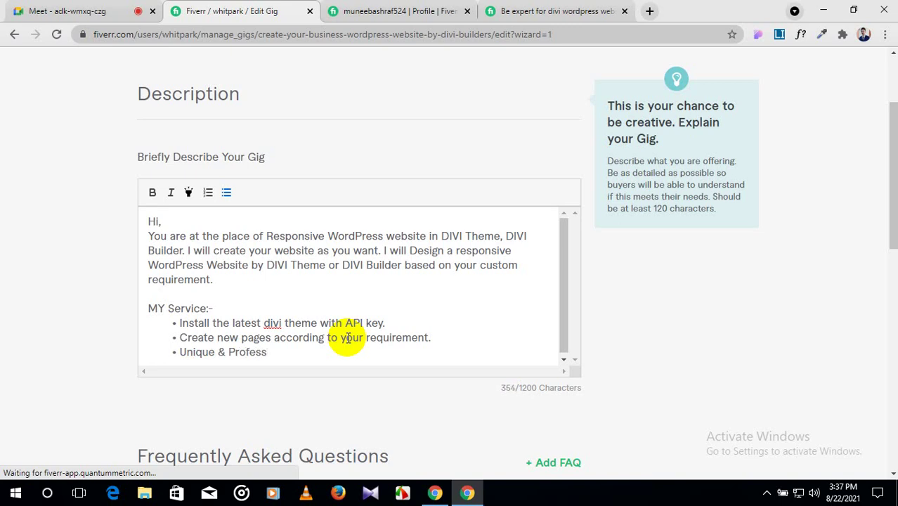
pyautogui.write('ional &')
pyautogui.click(224, 352)
pyautogui.press('BackSpace')
pyautogui.press('BackSpace')
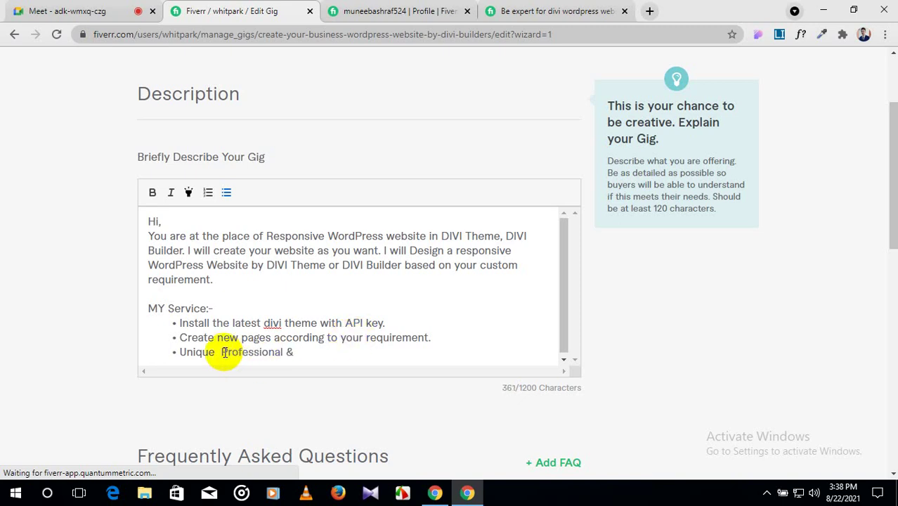
pyautogui.write(',')
pyautogui.click(300, 354)
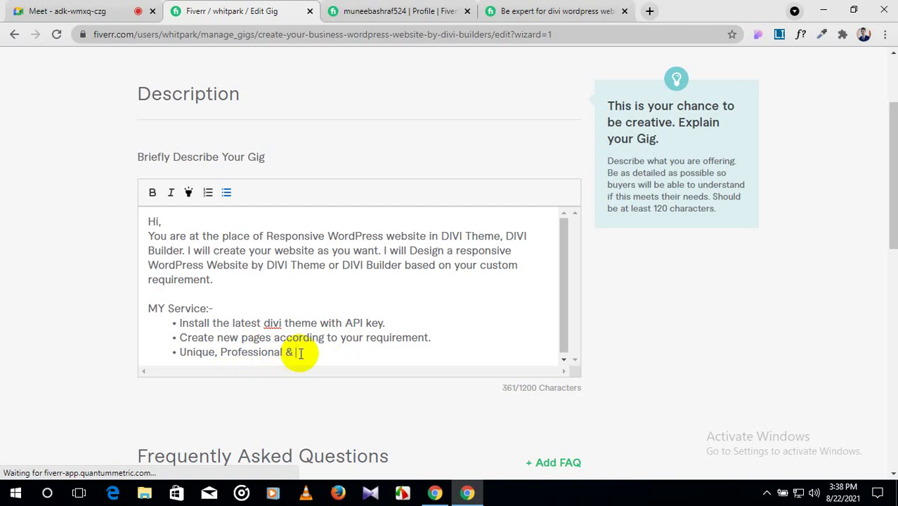
pyautogui.write('eye-catchin')
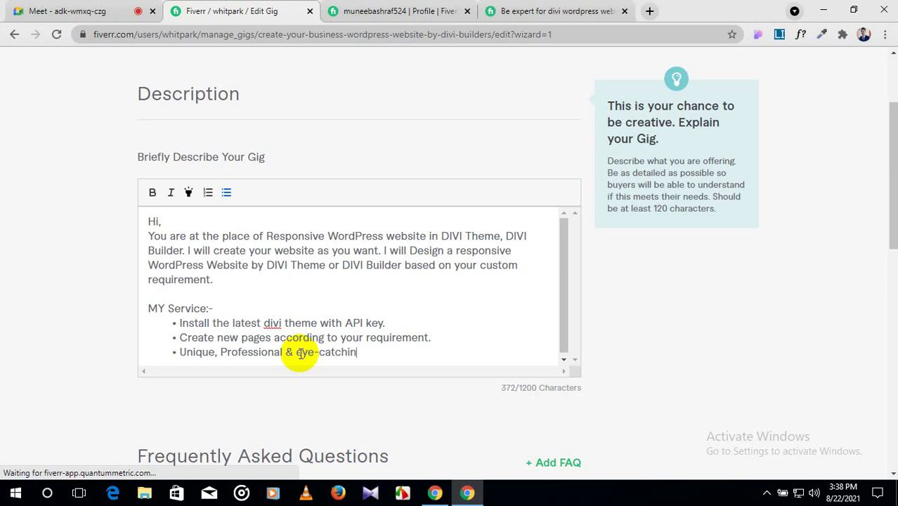
pyautogui.write('g design.')
pyautogui.press('Return')
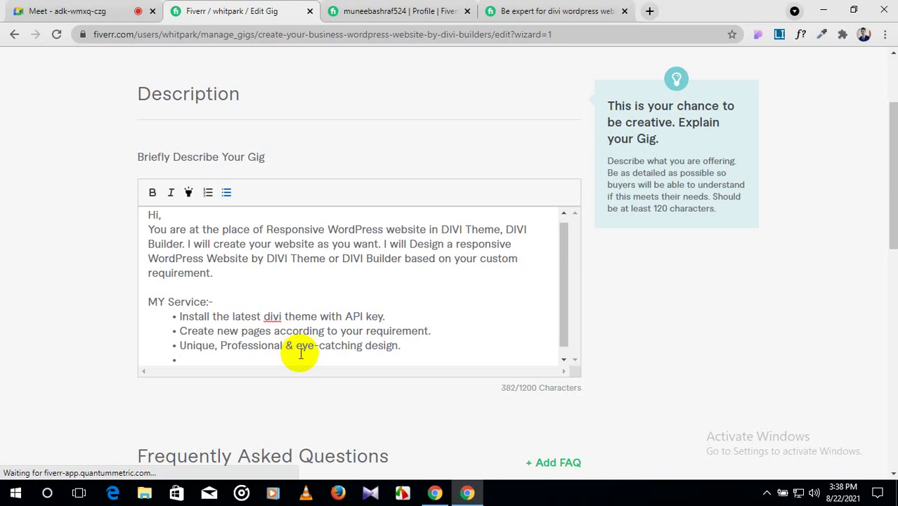
# Add two more service bullets: "Clone DIVI Website." and "Re-design your exiting website.".
pyautogui.write('Clone DIVI W')
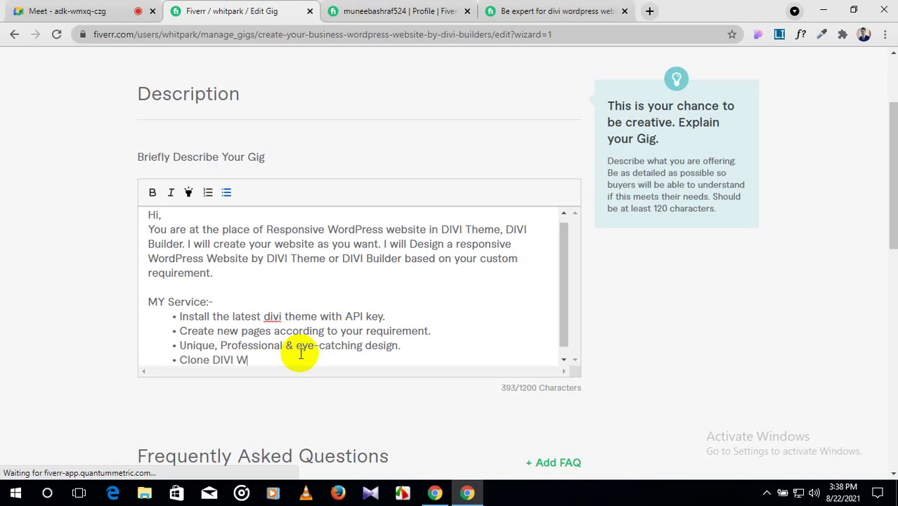
pyautogui.write('ebsite.')
pyautogui.press('Return')
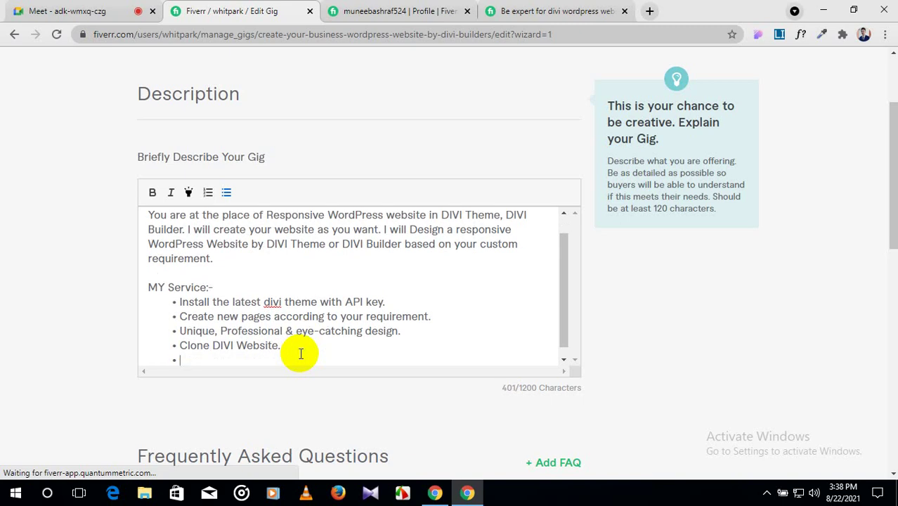
pyautogui.write('Re-design')
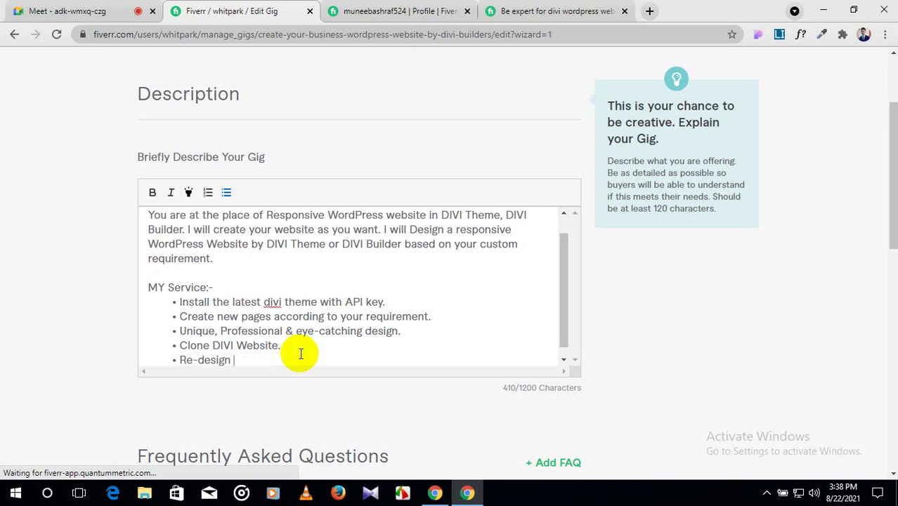
pyautogui.write(' Y')
pyautogui.press('BackSpace')
pyautogui.write('your exiting w')
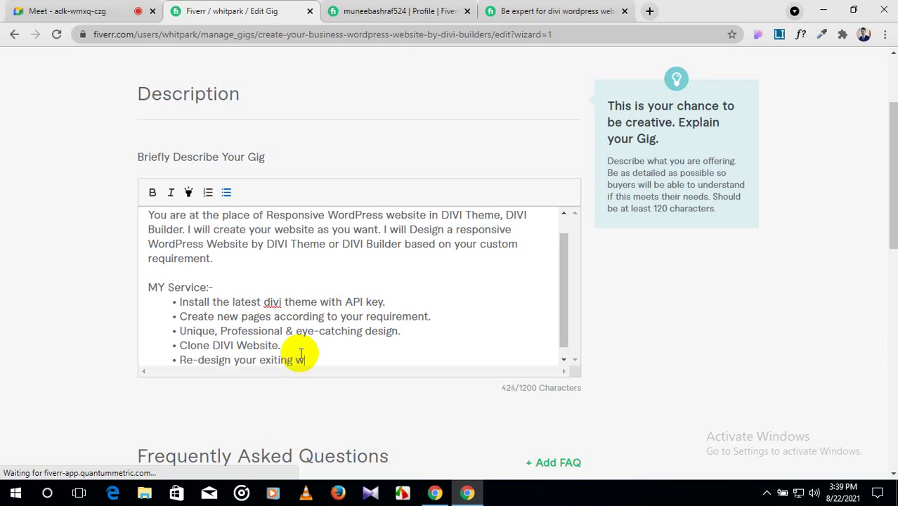
pyautogui.write('ebsite.')
pyautogui.press('Return')
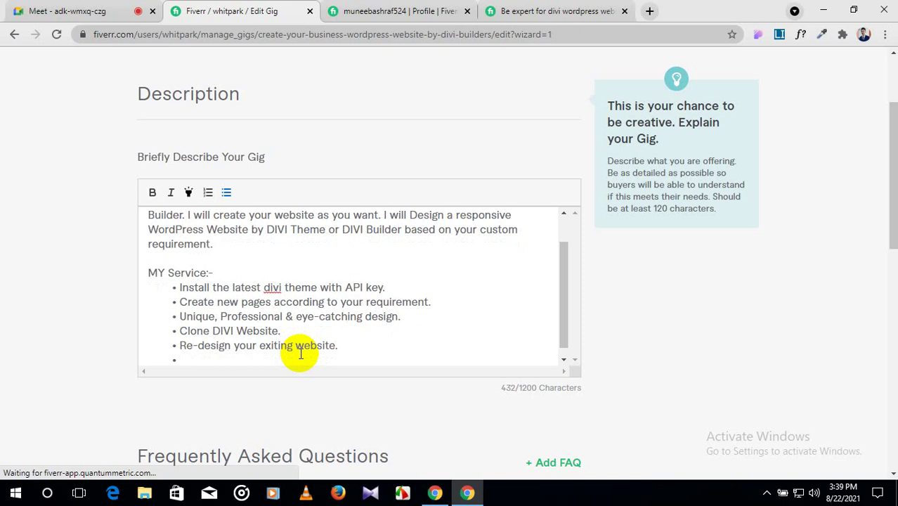
# Add the service bullet "Customize each and every page according to your requirement.", correcting the spelling of "Customize".
pyautogui.write('Cusomize')
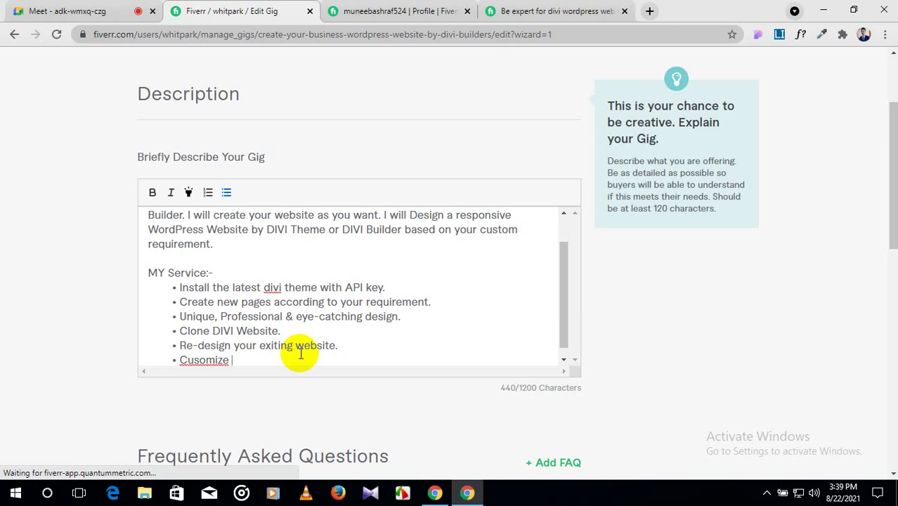
pyautogui.write('ea')
pyautogui.click(202, 360)
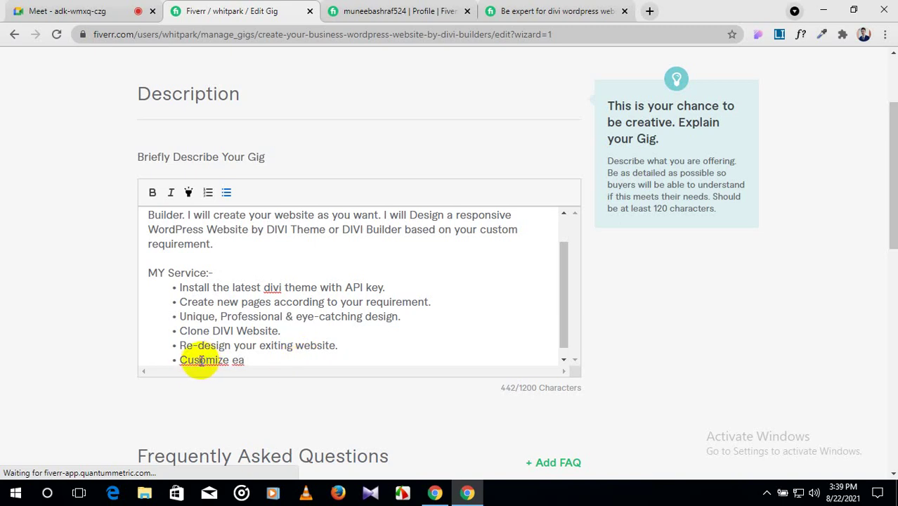
pyautogui.write('t')
pyautogui.click(251, 360)
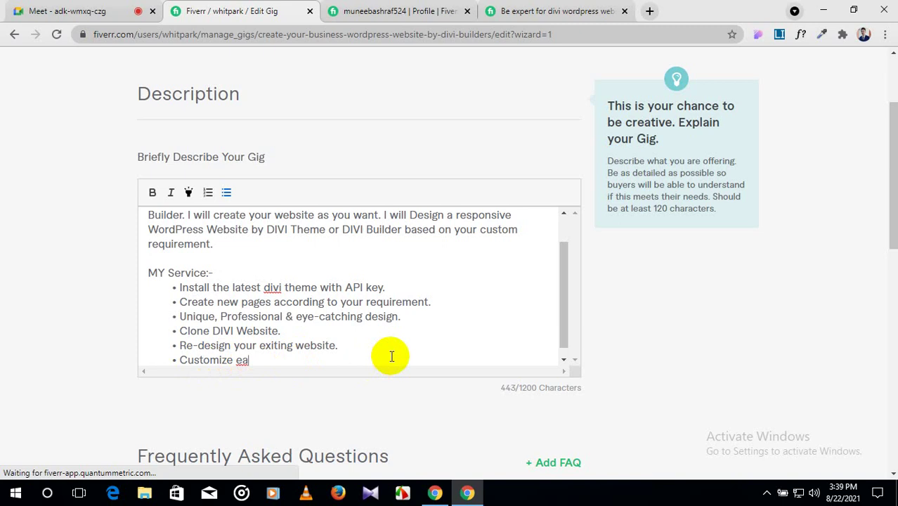
pyautogui.write('ch and every ')
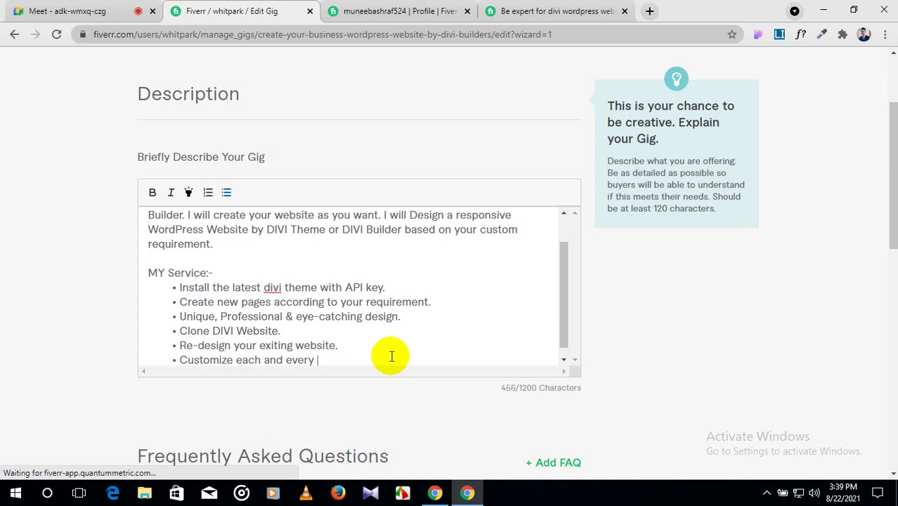
pyautogui.write('page')
pyautogui.write('according ')
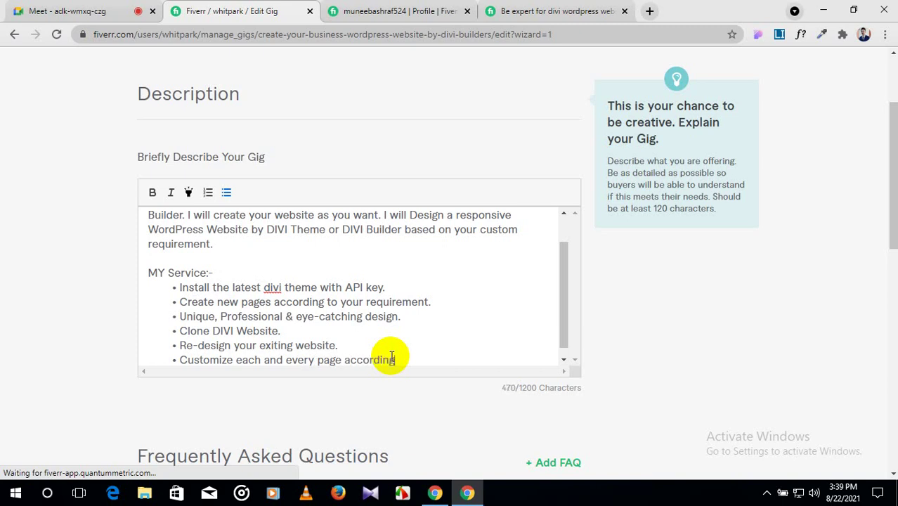
pyautogui.write('to your')
pyautogui.write('requi')
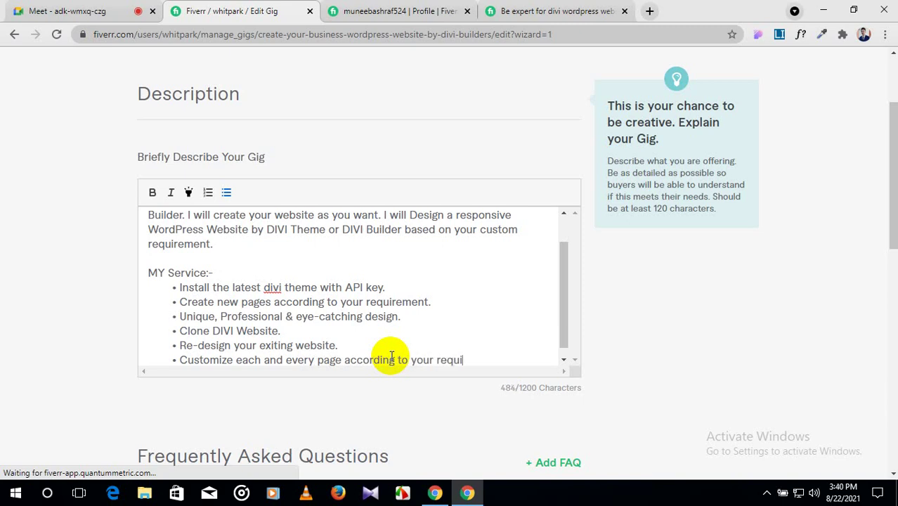
pyautogui.write('rement.')
pyautogui.press('Return')
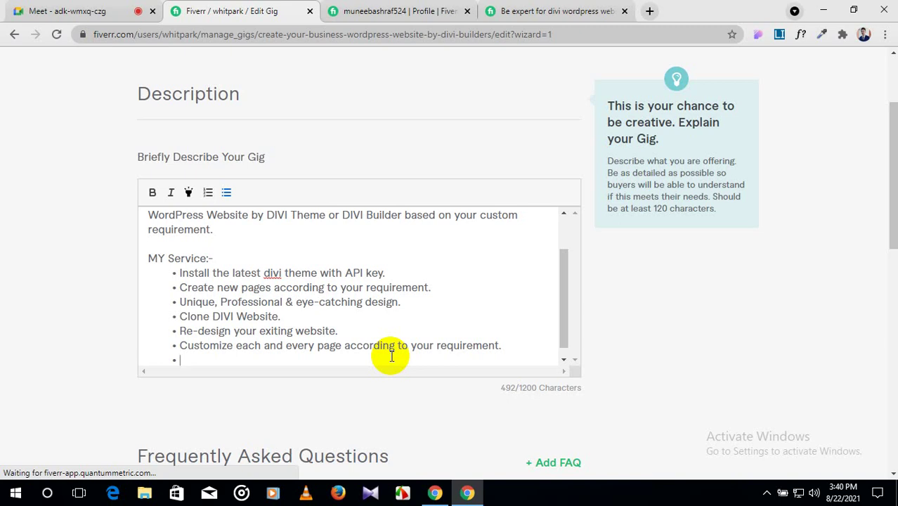
# Add the service bullet "Sales page design." below the page customization item.
pyautogui.write('Sales page ')
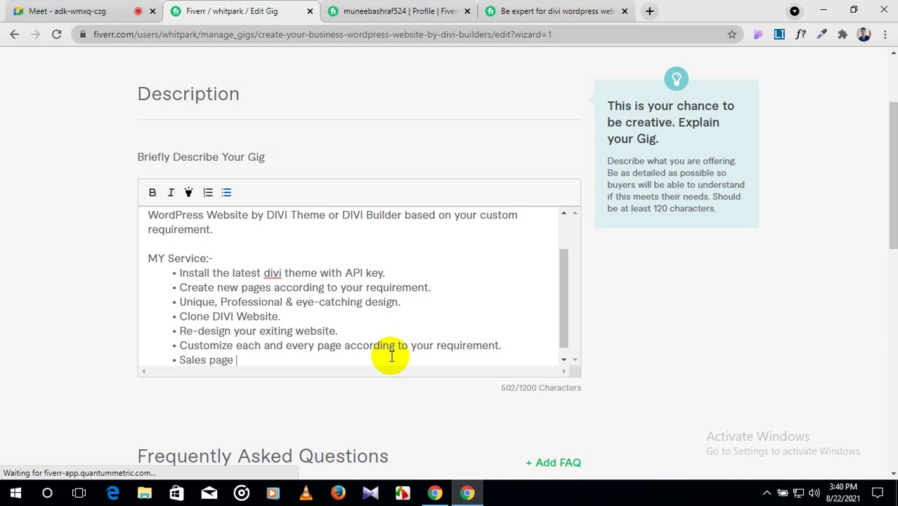
pyautogui.write('design.')
pyautogui.press('Return')
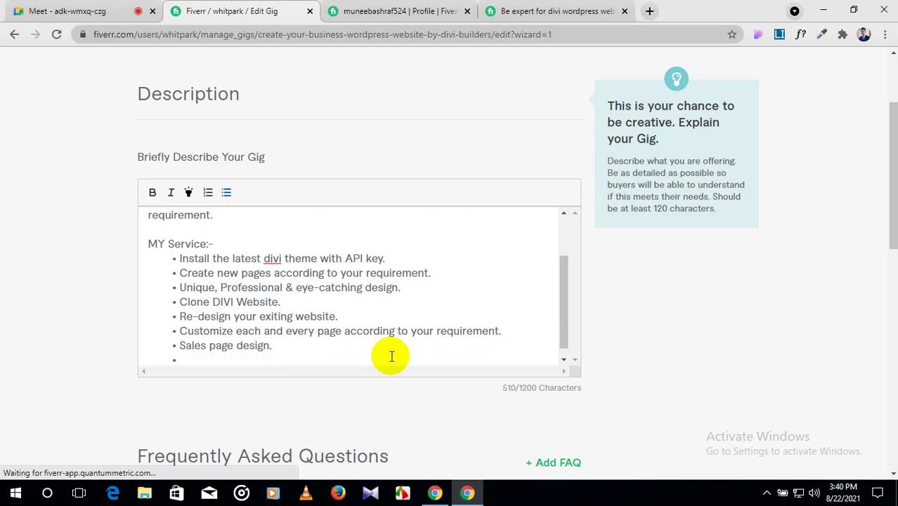
# Add the service bullet "DIVI Child theme installation.", writing "DIVI" in capitals and ending with a full stop.
pyautogui.write('Divi')
pyautogui.press('BackSpace')
pyautogui.press('BackSpace')
pyautogui.press('BackSpace')
pyautogui.press('BackSpace')
pyautogui.write('IVI Child theme')
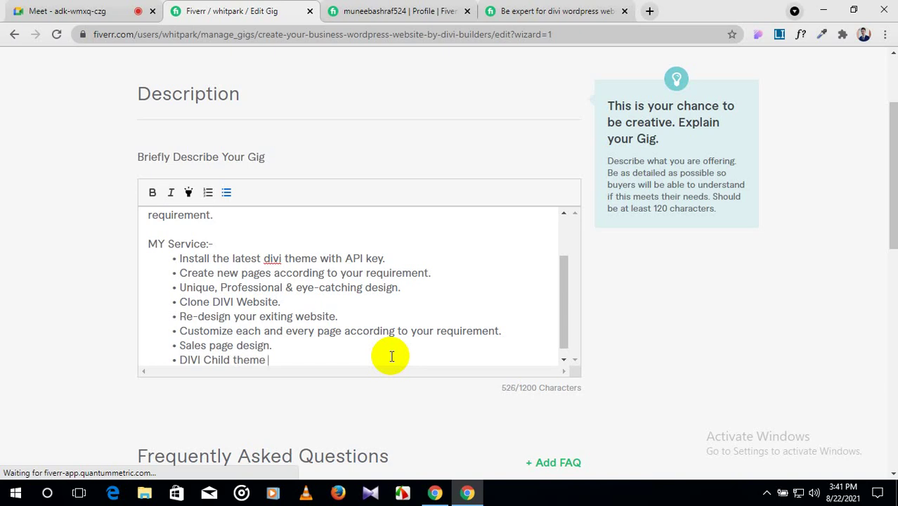
pyautogui.write(' installation/')
pyautogui.press('BackSpace')
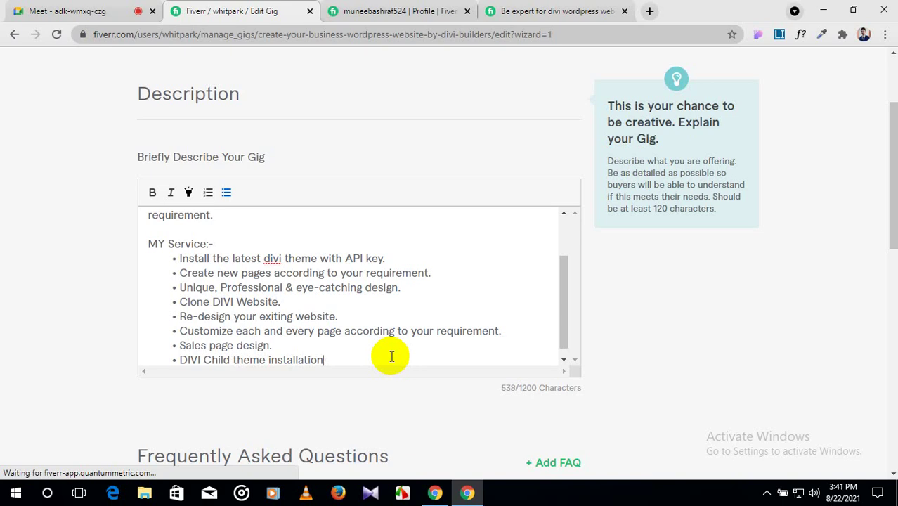
pyautogui.write(',')
pyautogui.write('.')
pyautogui.press('Return')
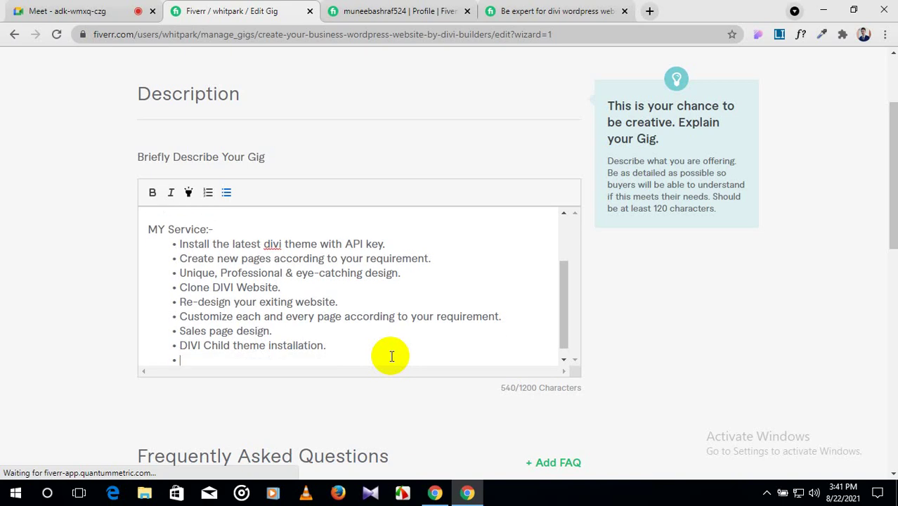
# Add the service bullet "Install and customization essential Plugins." below the child theme item.
pyautogui.write('Install and ')
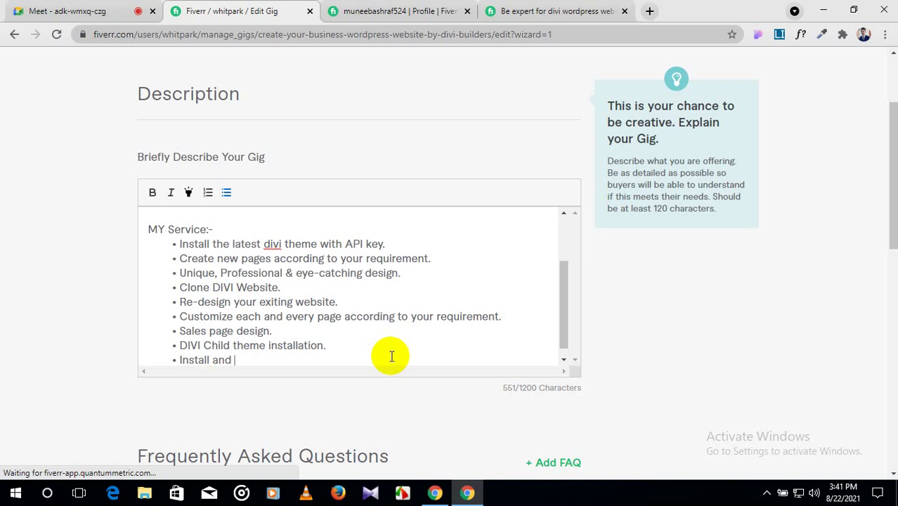
pyautogui.write('customization ')
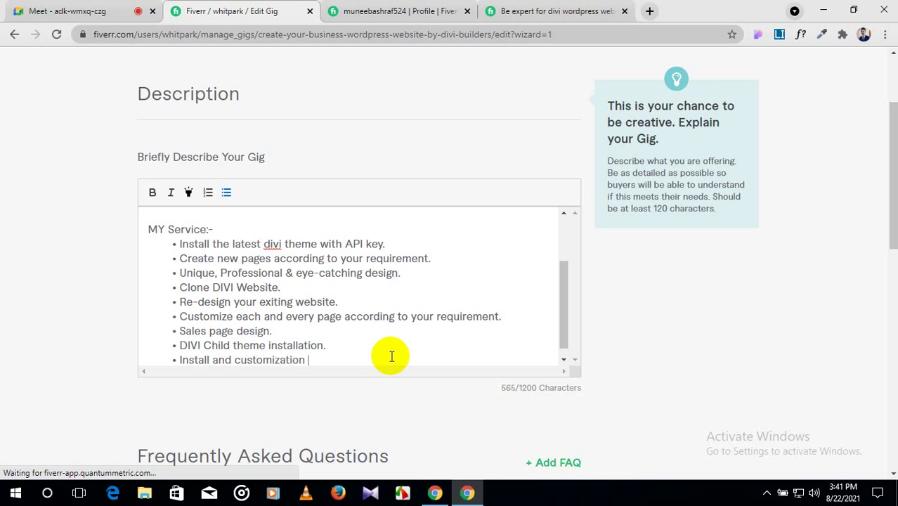
pyautogui.write('essential Pl')
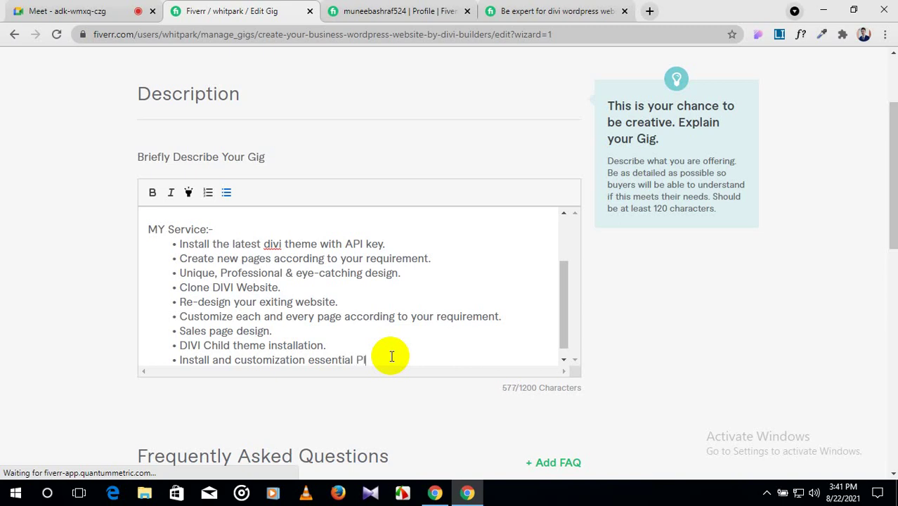
pyautogui.write('ugins.')
pyautogui.press('Return')
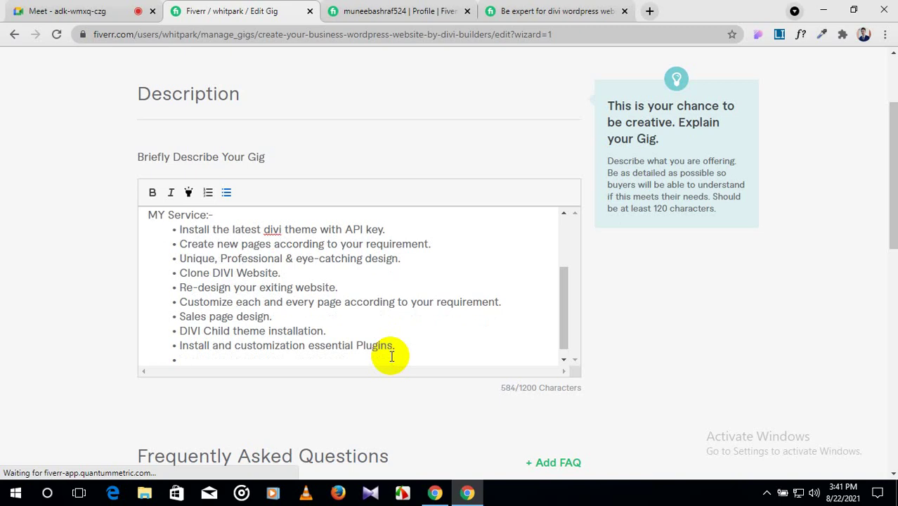
# Add two more service bullets: "e-Commerce Store." and "Branding your website.".
pyautogui.write('e-Commerce S')
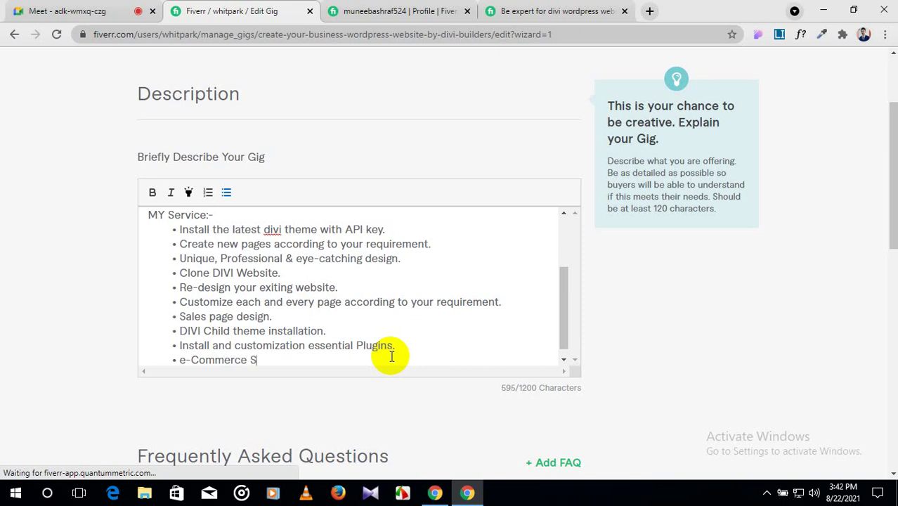
pyautogui.write('tore.')
pyautogui.press('Return')
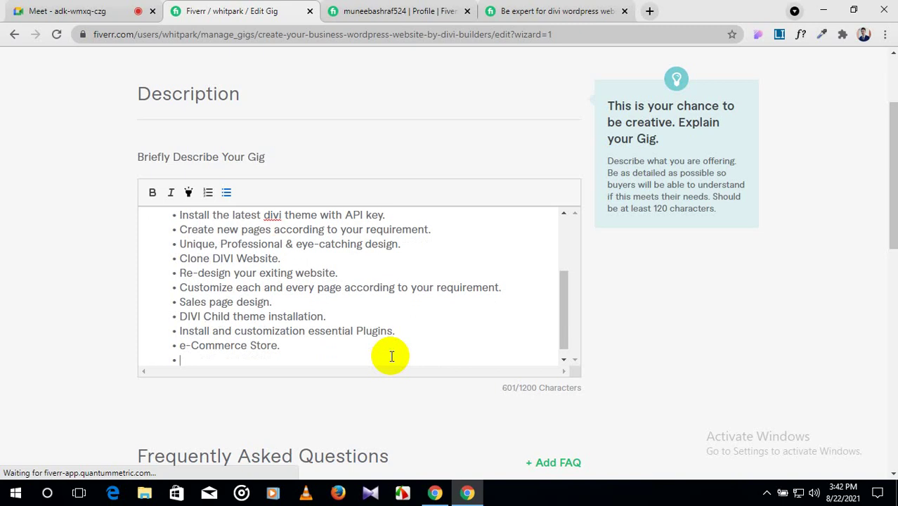
pyautogui.write('Branding your we')
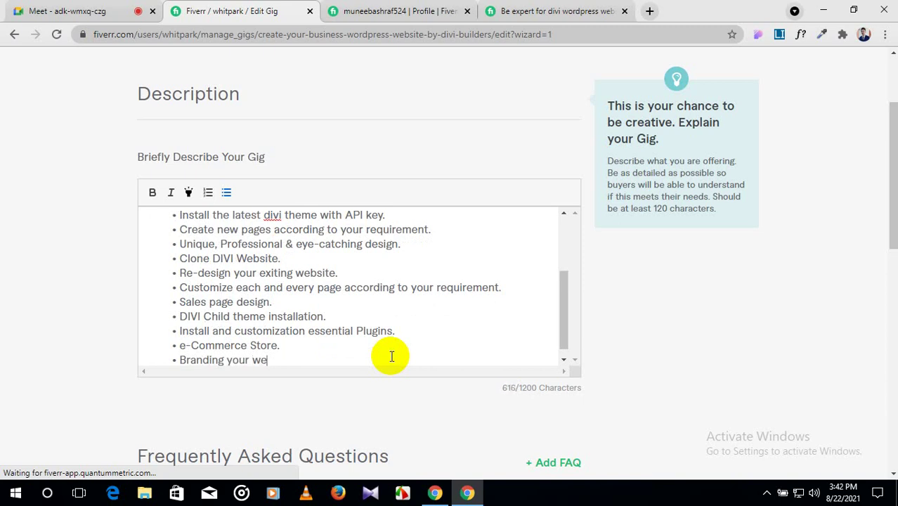
pyautogui.write('bsite.')
pyautogui.press('Return')
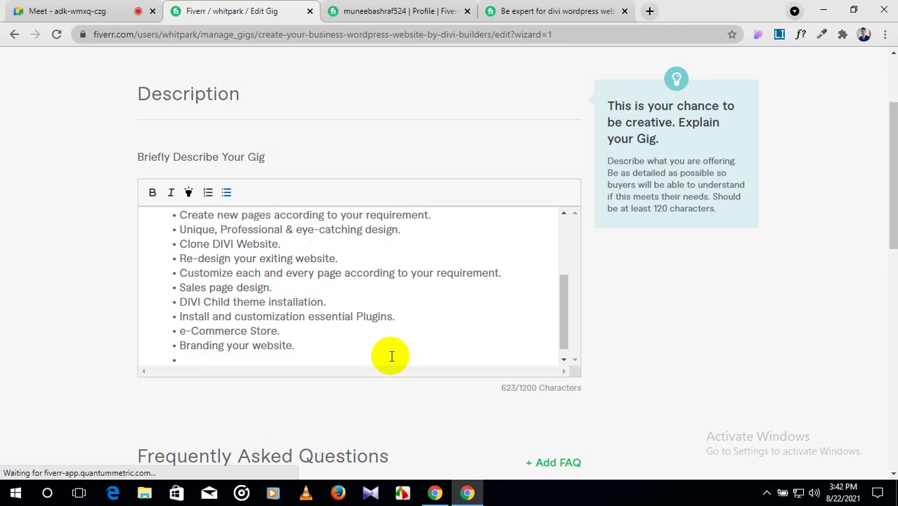
# Add the service bullet "Beautiful Animation", with a capital B and "Beautiful" spelled with a single final l.
pyautogui.write('bea')
pyautogui.press('BackSpace')
pyautogui.press('BackSpace')
pyautogui.press('BackSpace')
pyautogui.write('Beautifull')
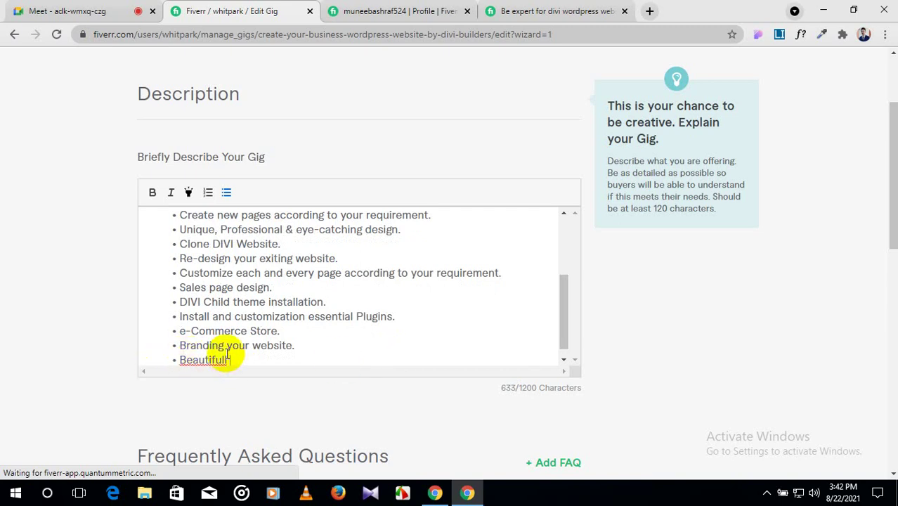
pyautogui.press('BackSpace')
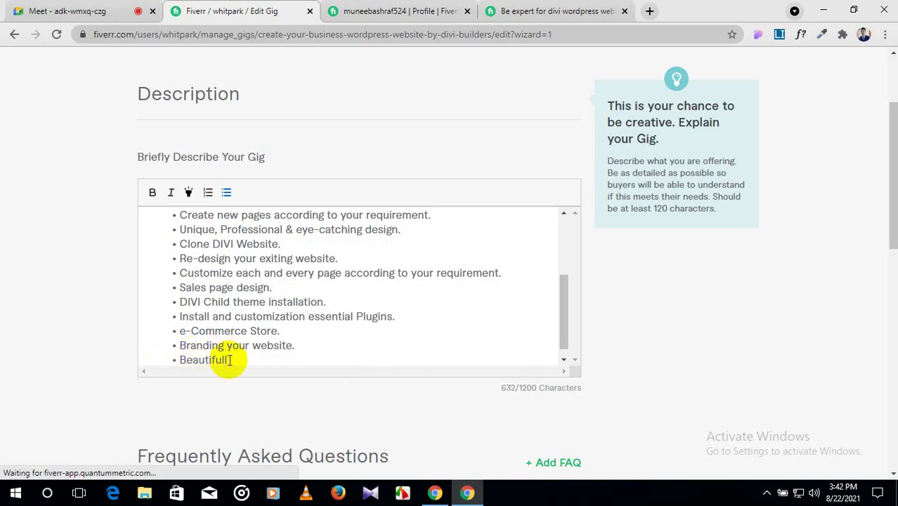
pyautogui.press('BackSpace')
pyautogui.write('Animation')
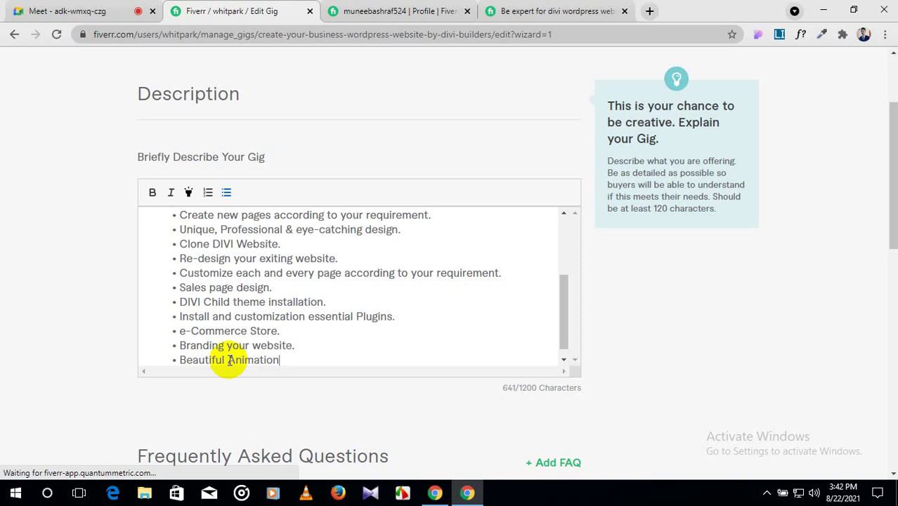
pyautogui.press('Return')
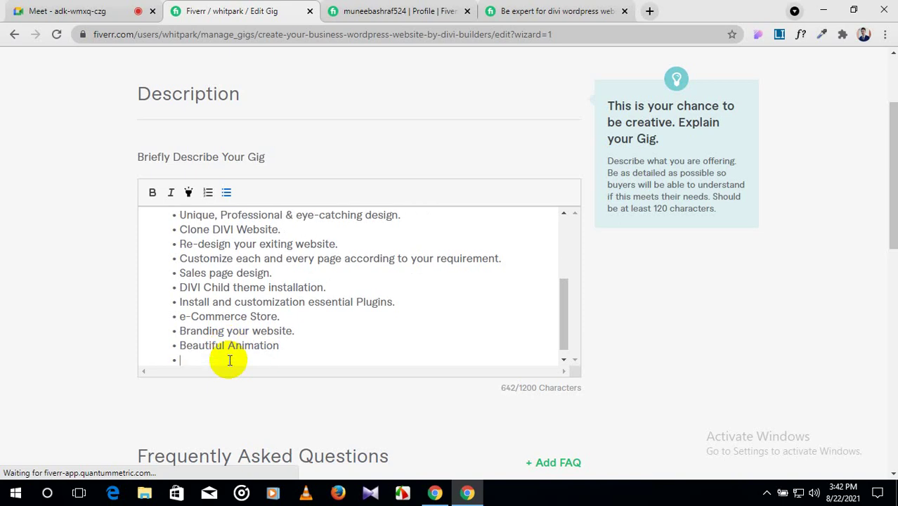
# Add the last two service bullets: "100% Customer satisfaction." and "Support 24/7".
pyautogui.write('100&')
pyautogui.press('BackSpace')
pyautogui.write('%')
pyautogui.write('Customer')
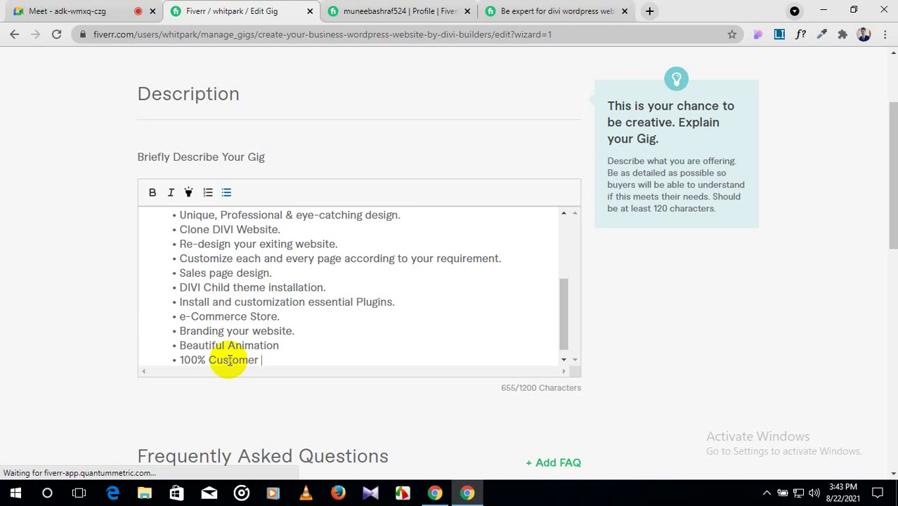
pyautogui.write('satisfaction.')
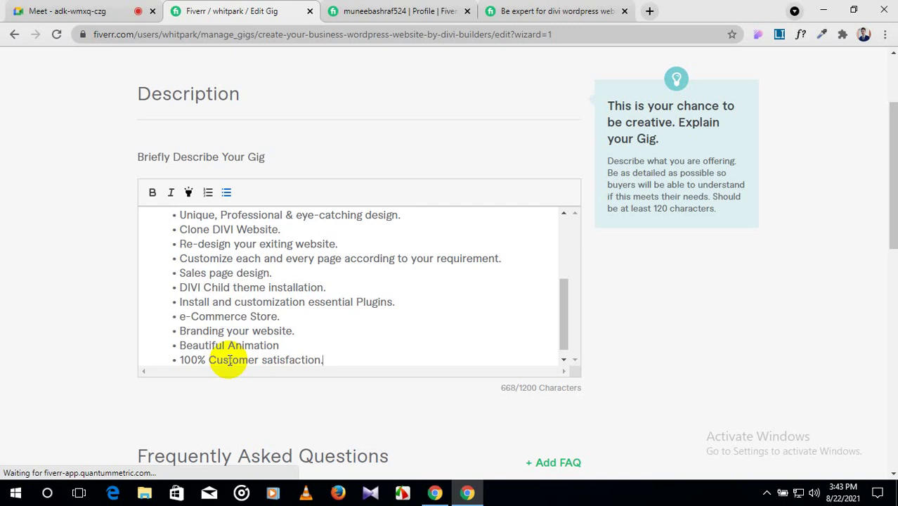
pyautogui.press('Return')
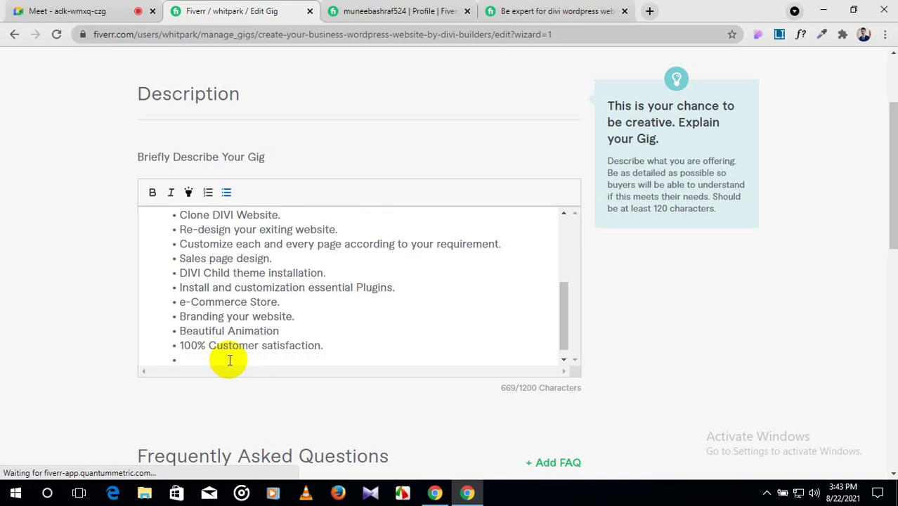
pyautogui.write('Support 24/7')
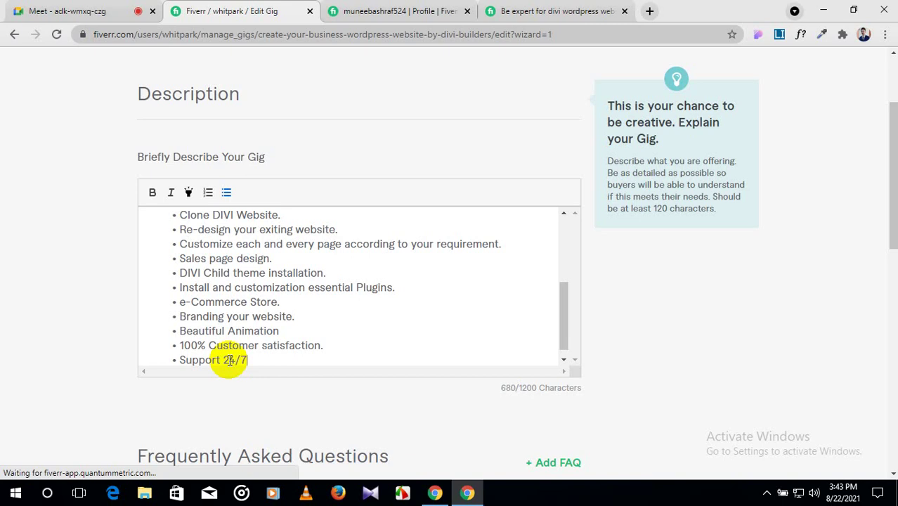
# End the bulleted list after "Support 24/7" and start a plain text line below it.
pyautogui.scroll(-1, 234, 330)
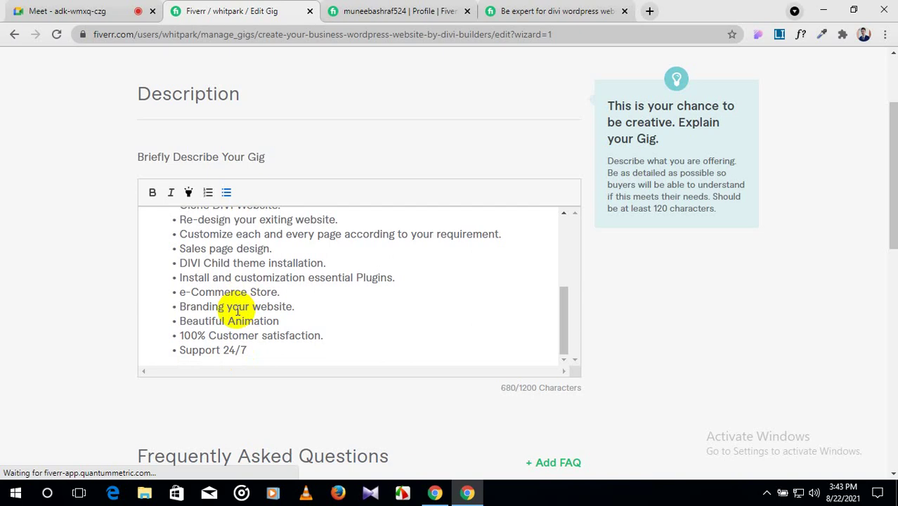
pyautogui.scroll(-1, 274, 330)
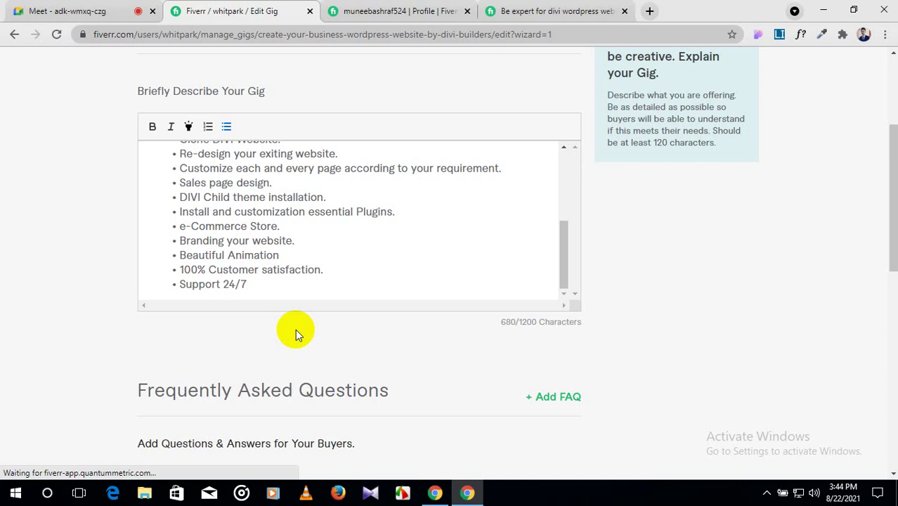
pyautogui.press('Return')
pyautogui.press('BackSpace')
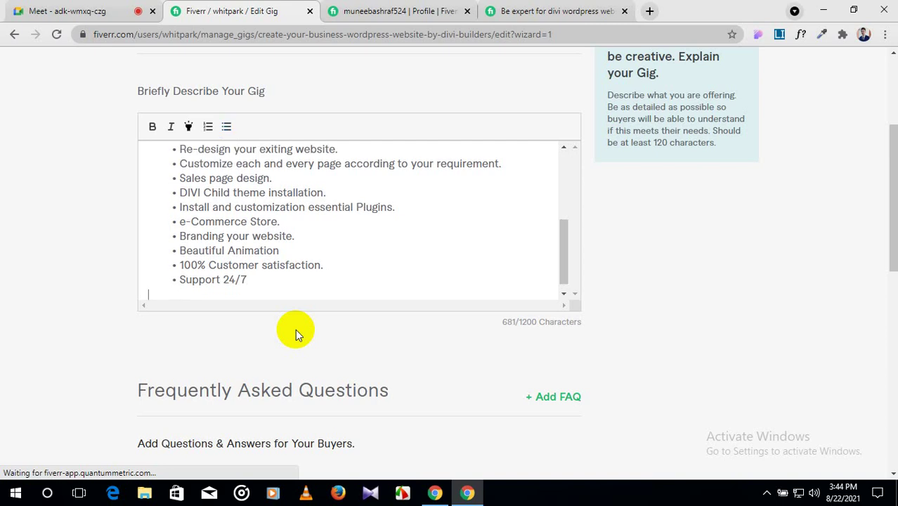
# Leave a blank line below the bulleted list and write "I can also redesign and develop your WordPress website".
pyautogui.scroll(-1, 263, 255)
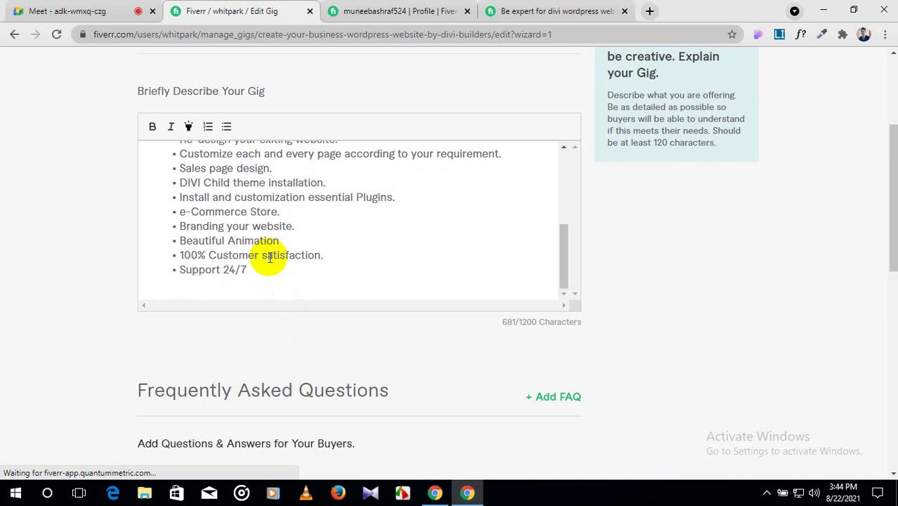
pyautogui.write('I can')
pyautogui.press('BackSpace')
pyautogui.press('BackSpace')
pyautogui.press('BackSpace')
pyautogui.press('BackSpace')
pyautogui.press('BackSpace')
pyautogui.press('BackSpace')
pyautogui.press('Return')
pyautogui.write('I can')
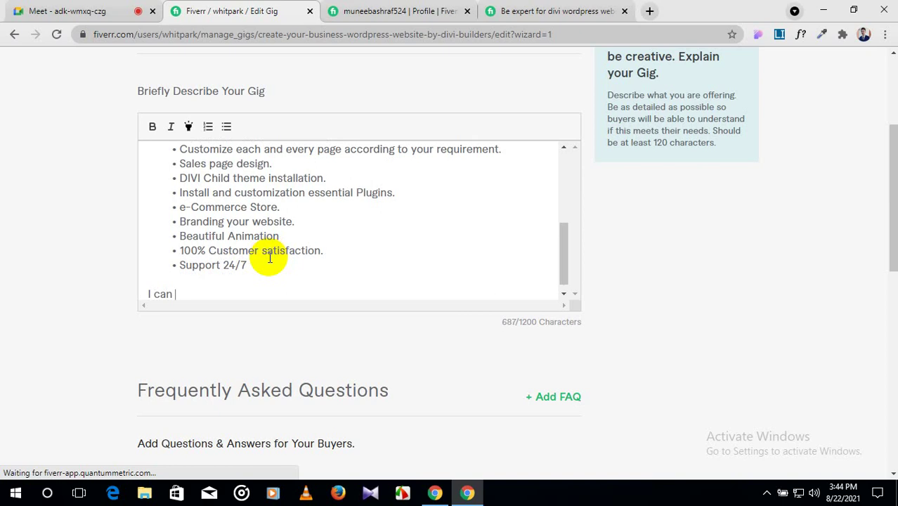
pyautogui.write(' also')
pyautogui.write('redesign and')
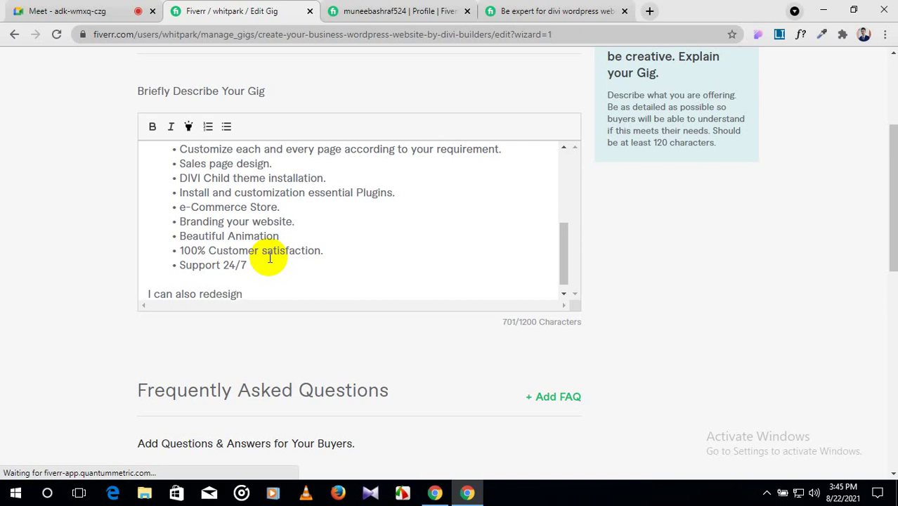
pyautogui.write(' develop')
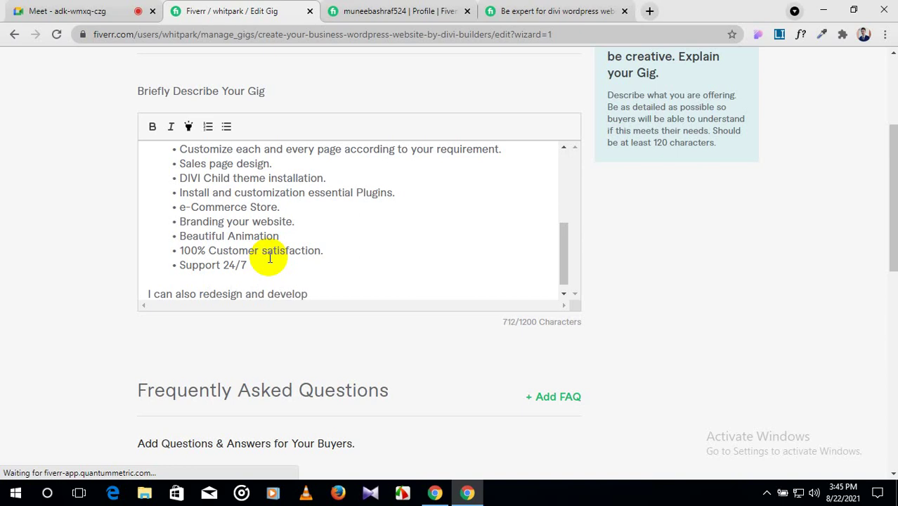
pyautogui.write(' your WordP')
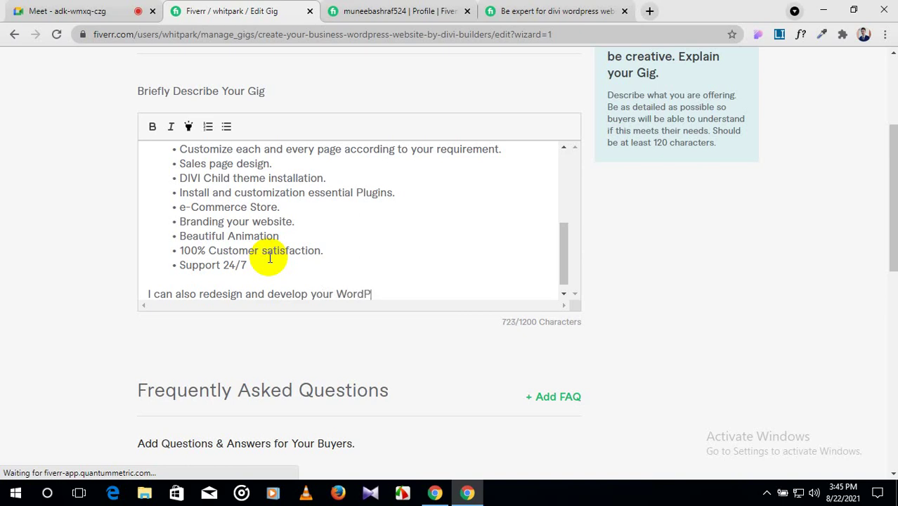
pyautogui.write('ress website ')
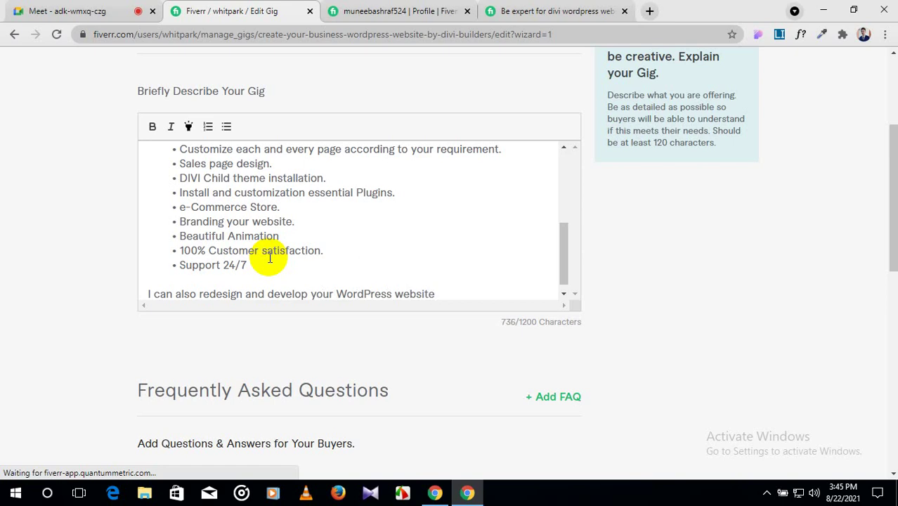
# Finish the sentence with a period and add "So if you need this service please contact me and get your all issues solved.".
pyautogui.write('. so')
pyautogui.press('BackSpace')
pyautogui.press('BackSpace')
pyautogui.press('BackSpace')
pyautogui.press('BackSpace')
pyautogui.write('So if you need ')
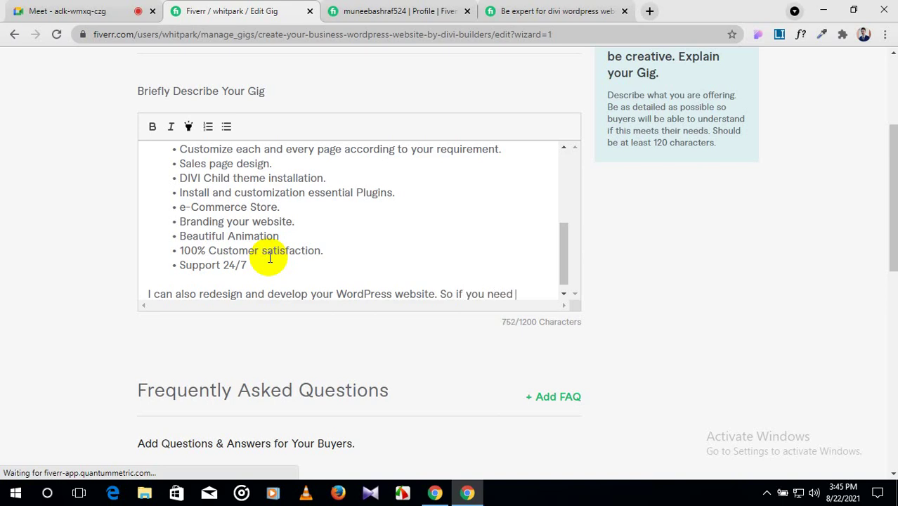
pyautogui.write('this service ')
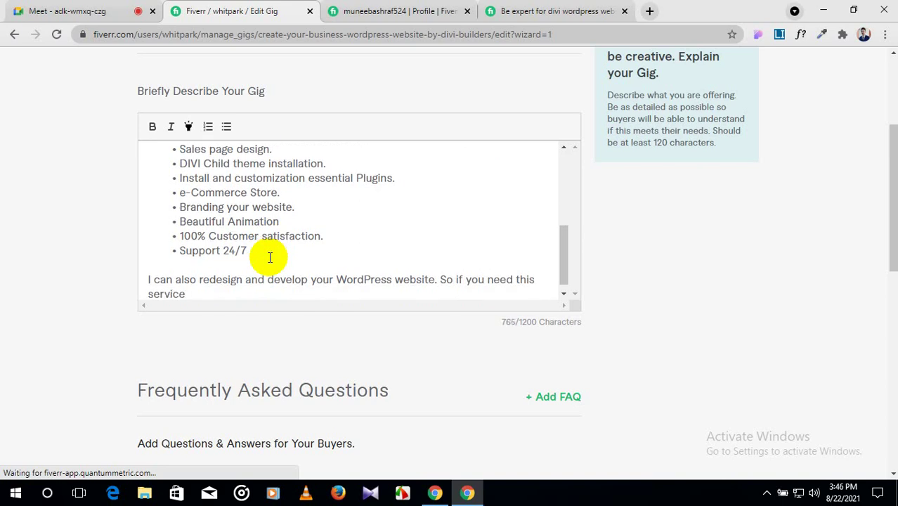
pyautogui.write('please contact ')
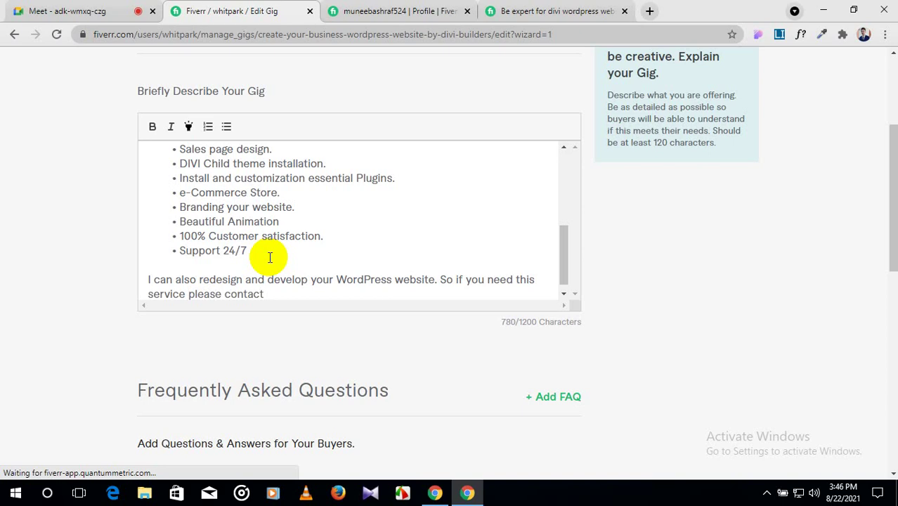
pyautogui.write('me and get your ')
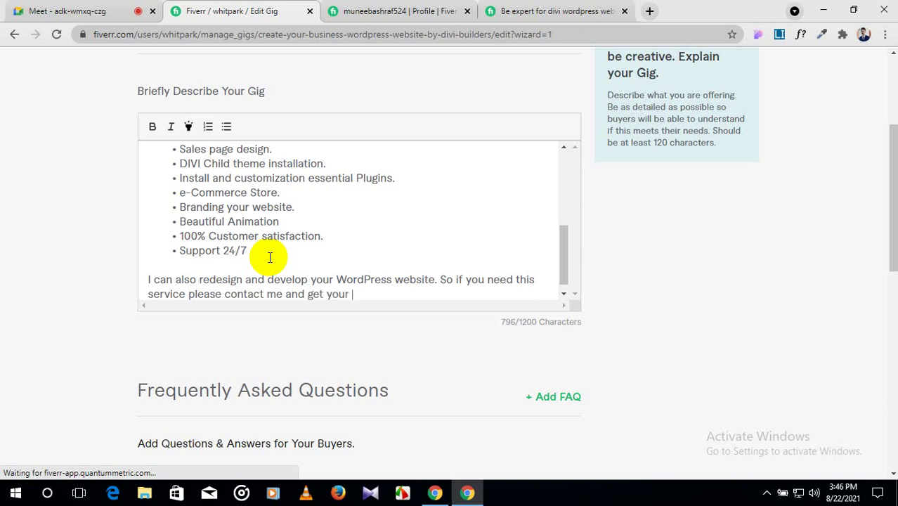
pyautogui.write('all issues sol')
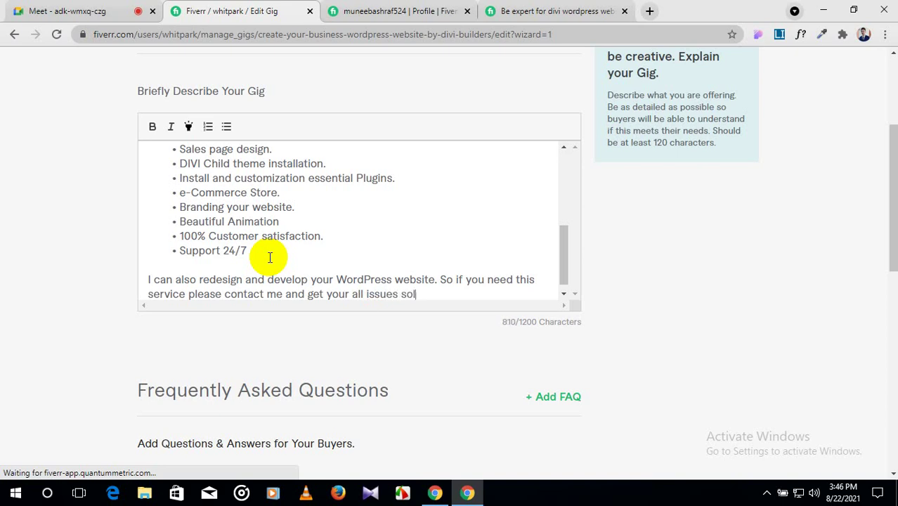
pyautogui.write('ved.')
# After a blank line, add the closing lines "Please Contact Me Before Order." and "Thanks".
pyautogui.press('Return')
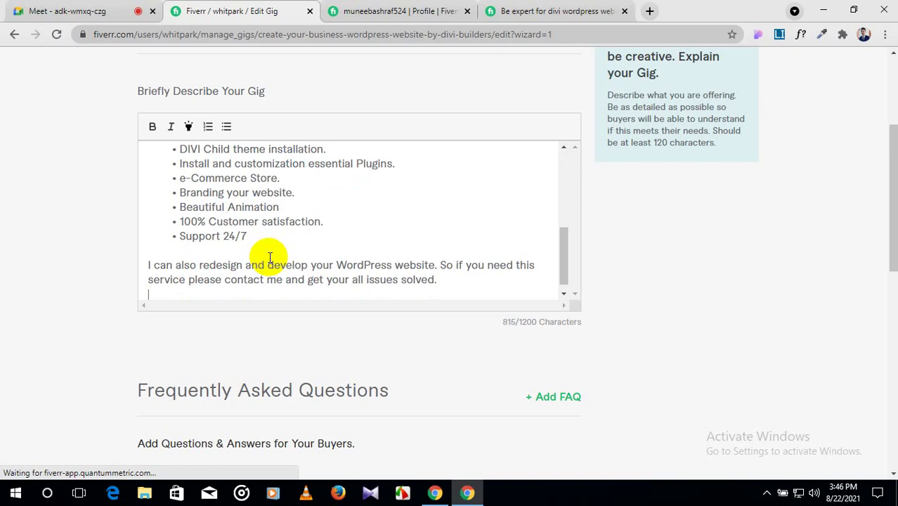
pyautogui.press('Return')
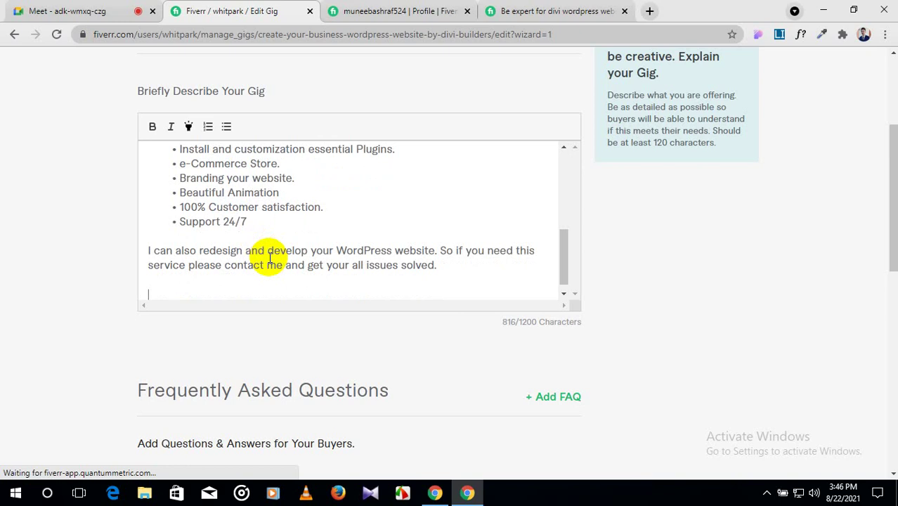
pyautogui.write('Please Contact ')
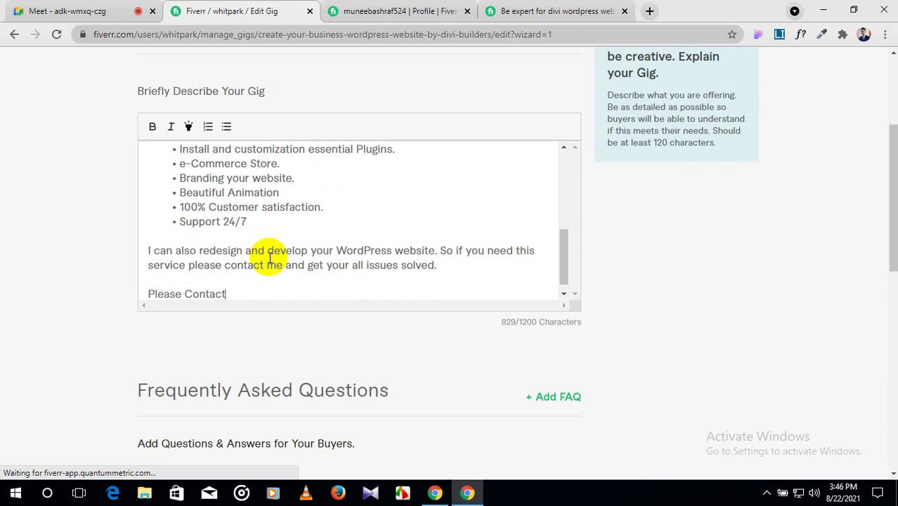
pyautogui.write('Me Before ')
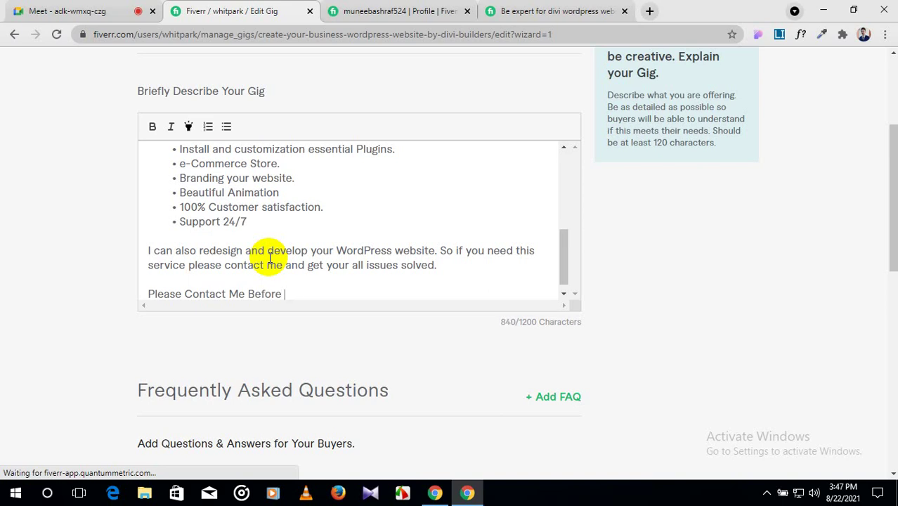
pyautogui.write('Order.')
pyautogui.press('Return')
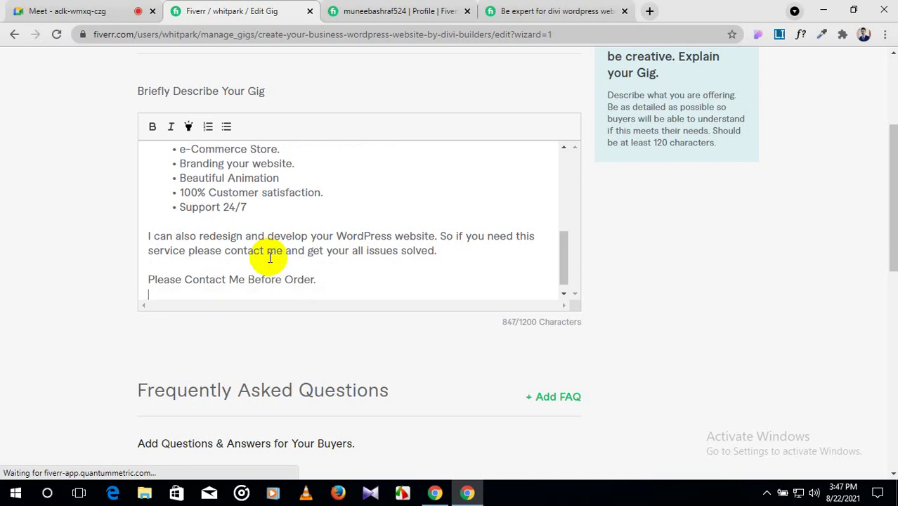
pyautogui.write('Thanks')
# Change "divi" to "DIVI" in the first service bullet and insert a blank line below the "MY Service:-" heading.
pyautogui.scroll(3, 269, 258)
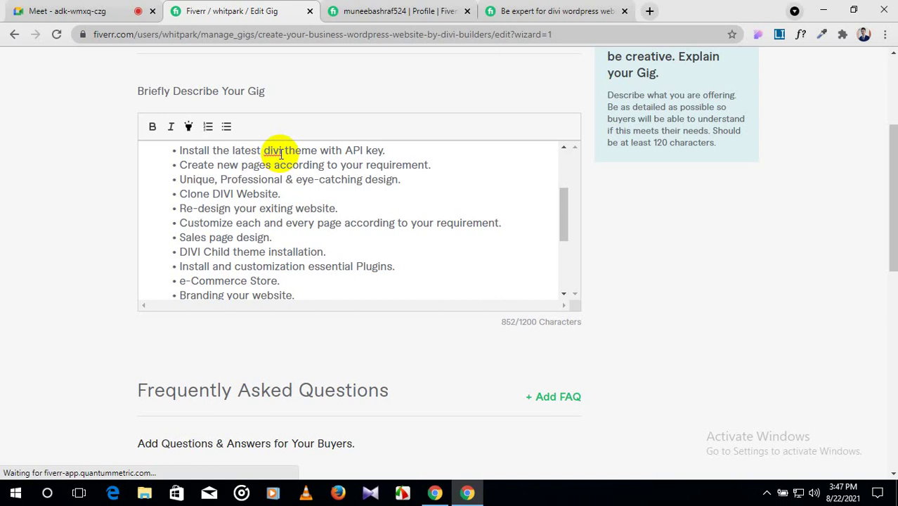
pyautogui.moveTo(281, 151); pyautogui.dragTo(266, 170)
pyautogui.click(271, 239)
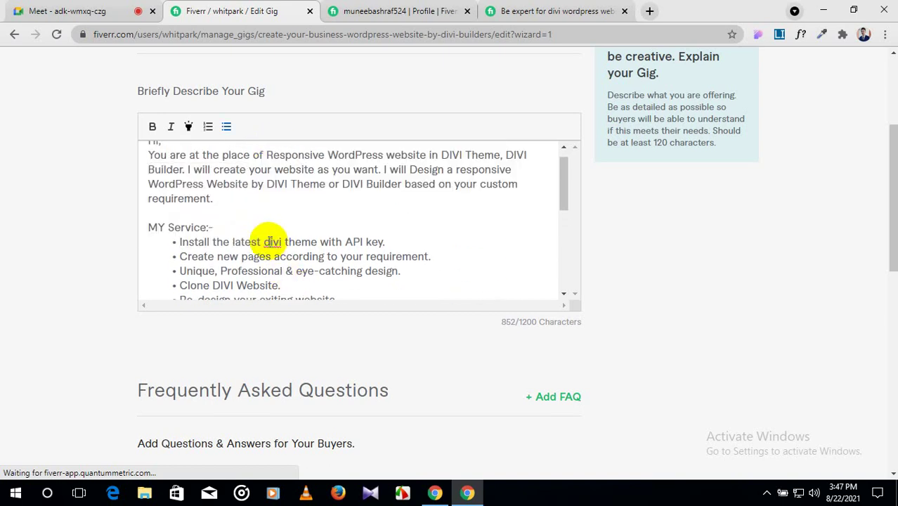
pyautogui.doubleClick(272, 242)
pyautogui.write('DIVI')
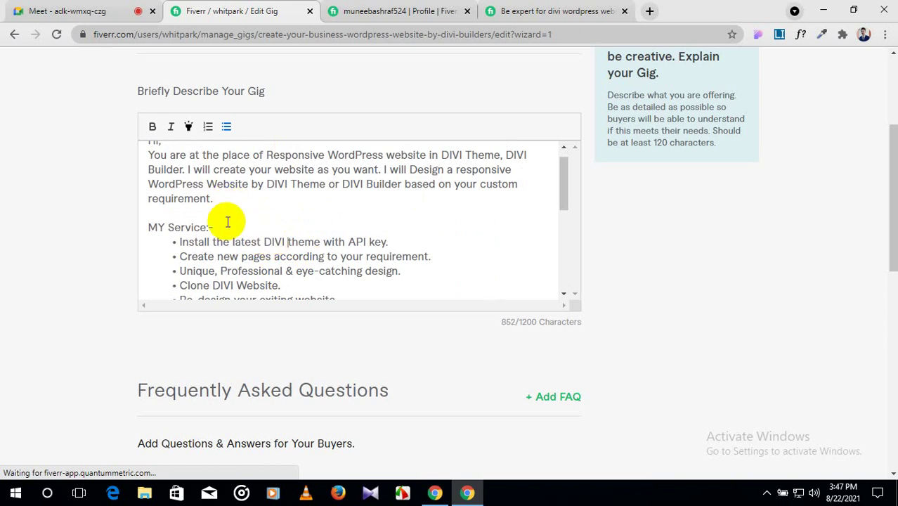
pyautogui.press('Return')
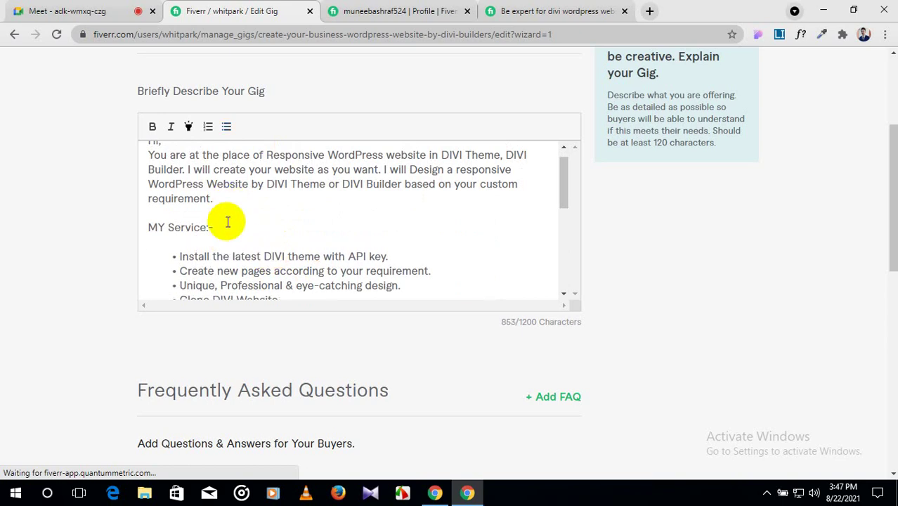
# Make the "MY Service:-" heading bold and highlighted.
pyautogui.scroll(2, 228, 222)
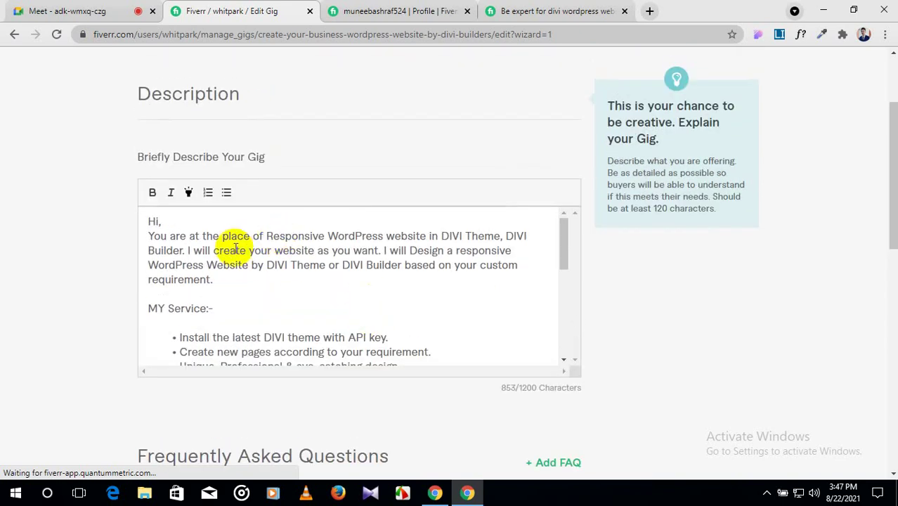
pyautogui.scroll(-1, 234, 250)
pyautogui.moveTo(214, 242); pyautogui.dragTo(149, 243)
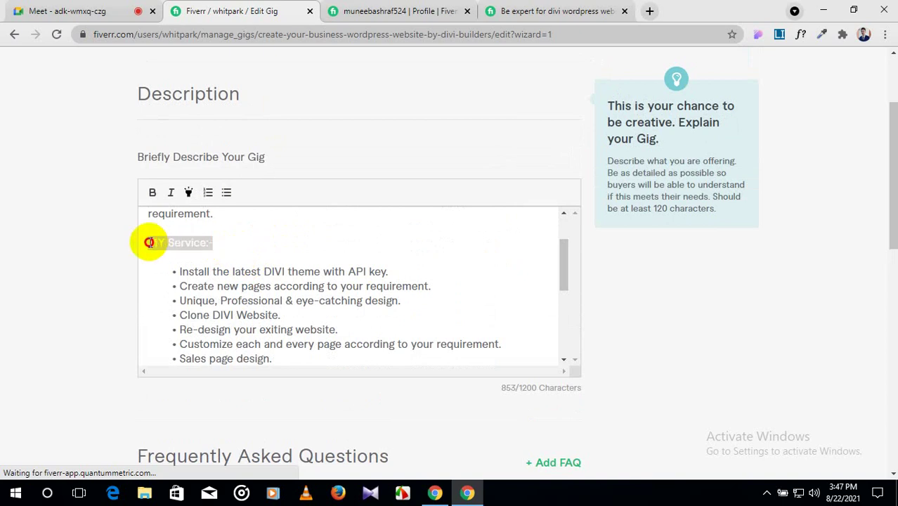
pyautogui.click(190, 197)
pyautogui.click(300, 251)
# Make the line "Please Contact Me Before Order." bold and highlighted.
pyautogui.scroll(-2, 300, 253)
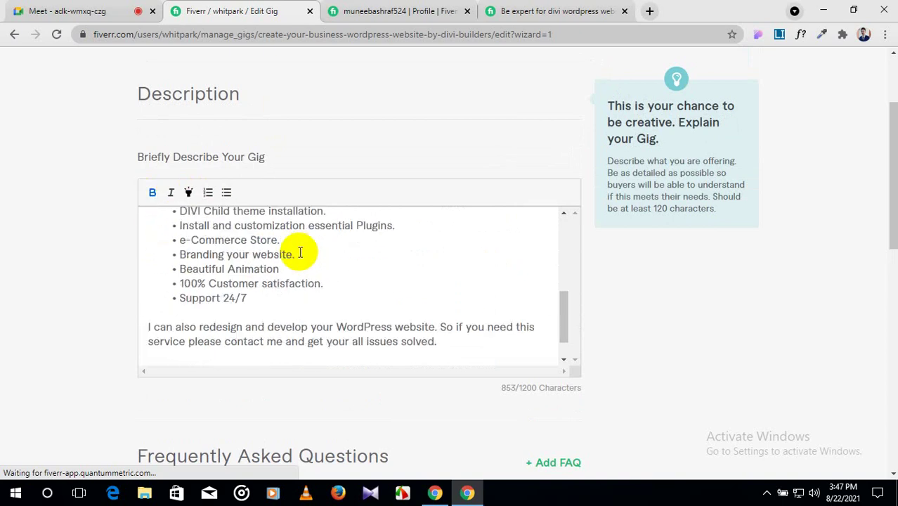
pyautogui.scroll(-3, 300, 253)
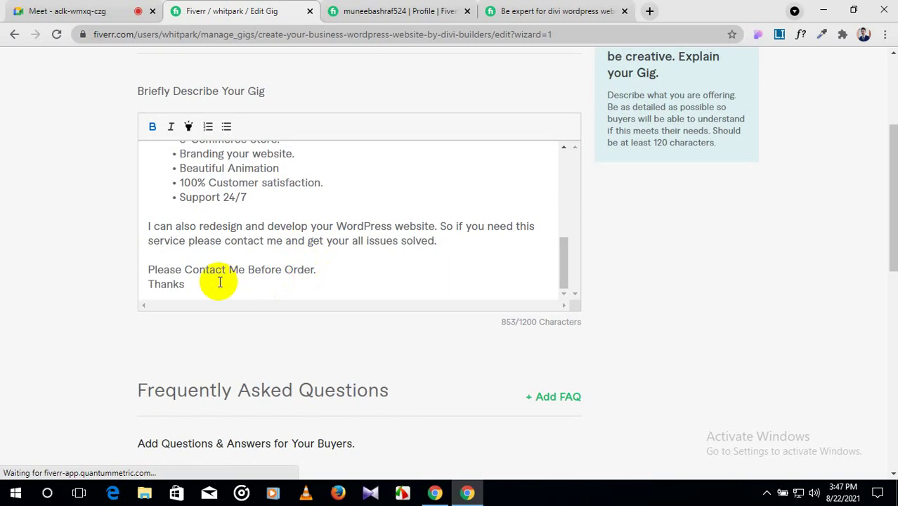
pyautogui.moveTo(317, 270); pyautogui.dragTo(143, 269)
pyautogui.click(149, 129)
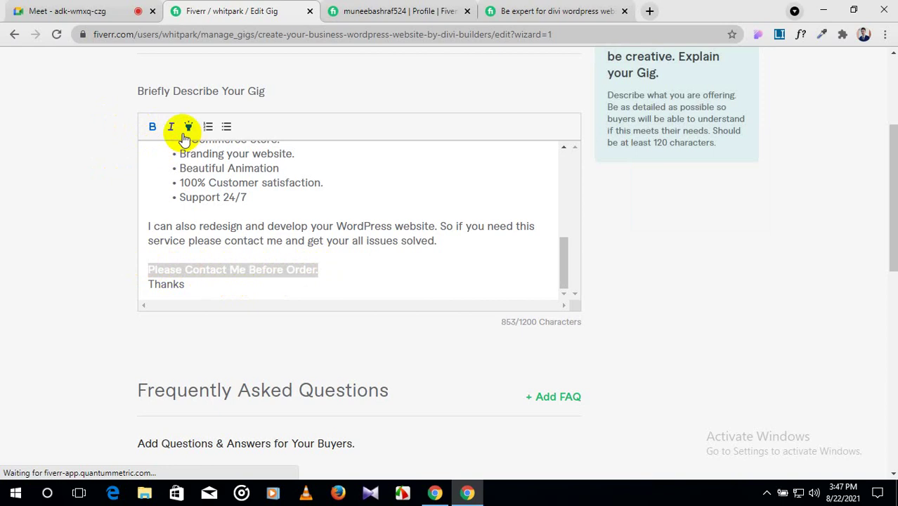
# Make the closing paragraph beginning "I can also redesign and develop" bold.
pyautogui.moveTo(435, 244); pyautogui.dragTo(149, 226)
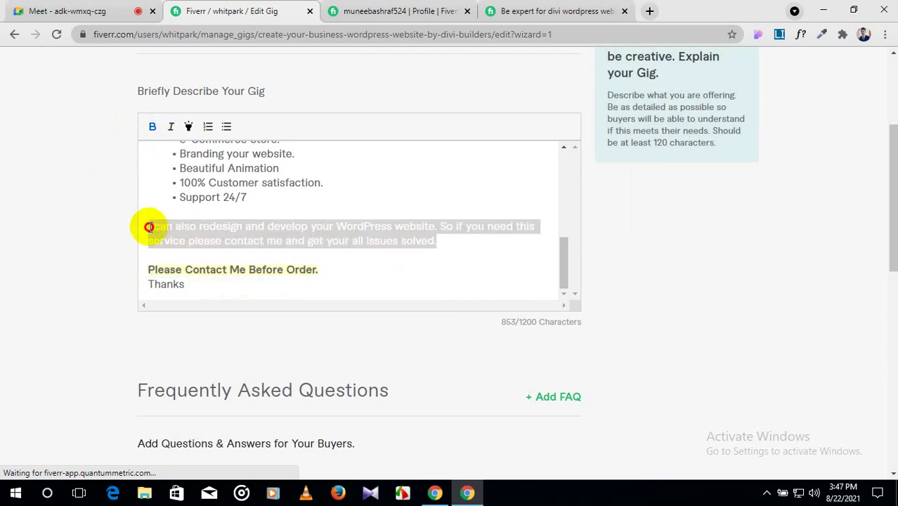
pyautogui.click(152, 126)
pyautogui.click(371, 268)
# Make "DIVI Theme, DIVI Builder" in the first sentence of the intro bold and highlighted.
pyautogui.scroll(5, 364, 287)
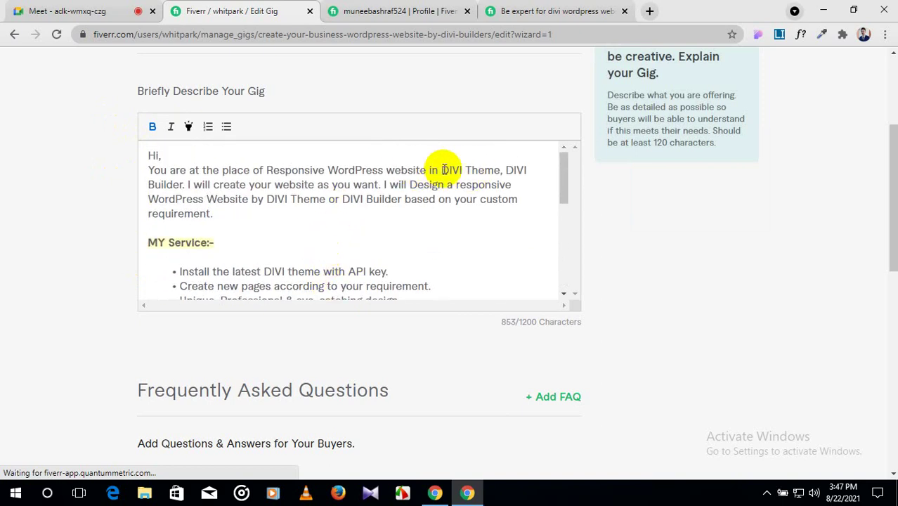
pyautogui.moveTo(442, 170); pyautogui.dragTo(184, 188)
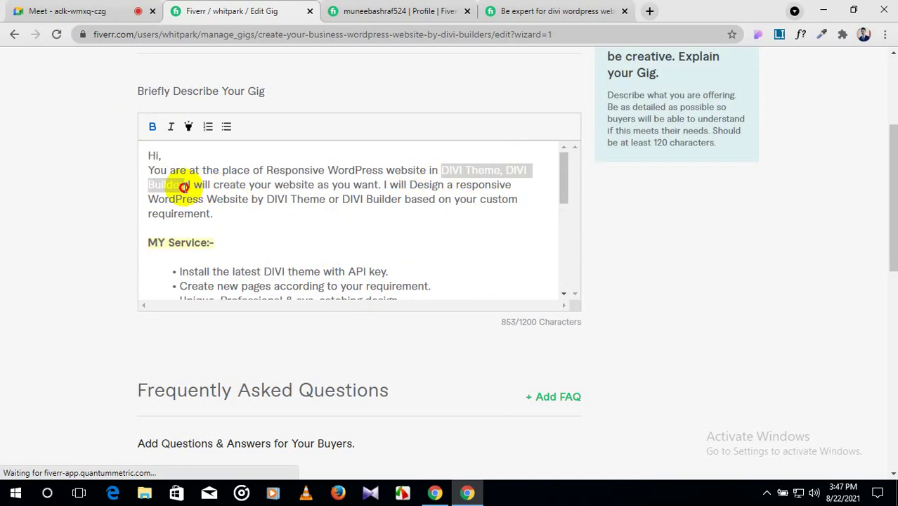
pyautogui.click(186, 129)
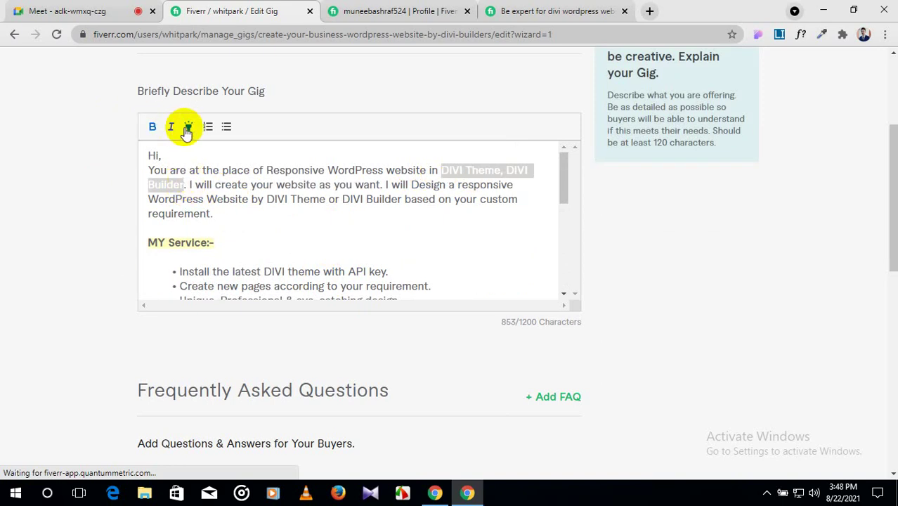
pyautogui.click(229, 225)
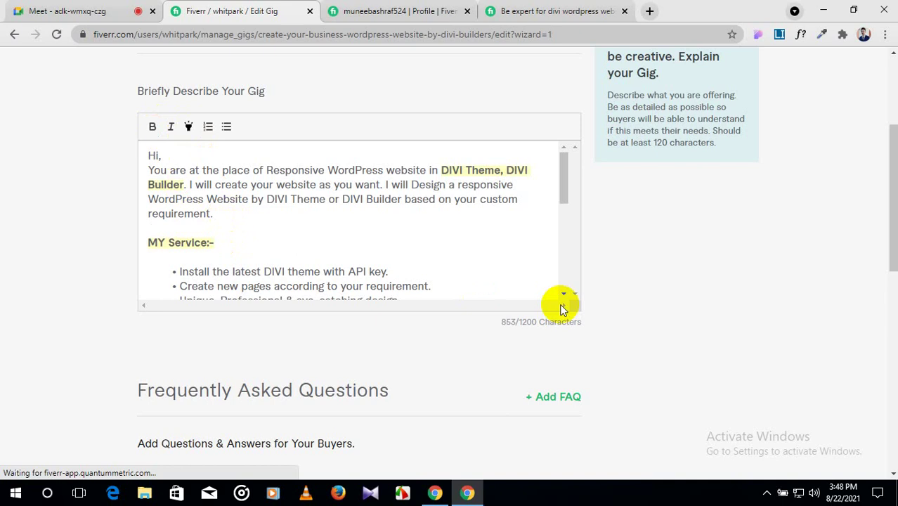
# Start a new FAQ entry with the question "Can I Contact you before Placing Order?".
pyautogui.scroll(-2, 380, 255)
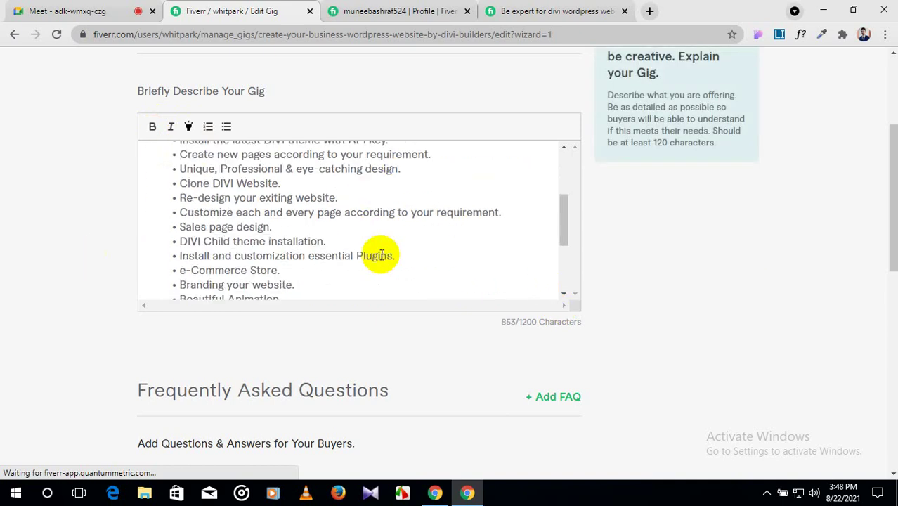
pyautogui.scroll(-4, 380, 255)
pyautogui.scroll(-3, 379, 359)
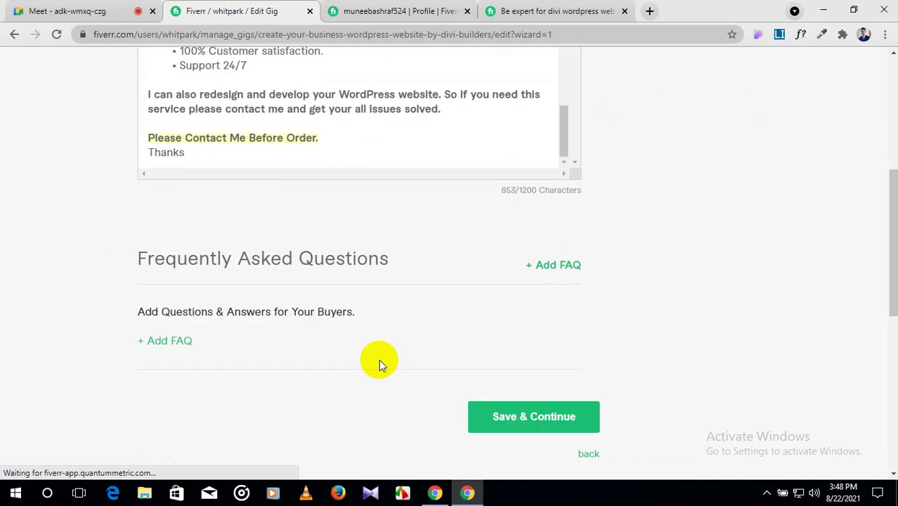
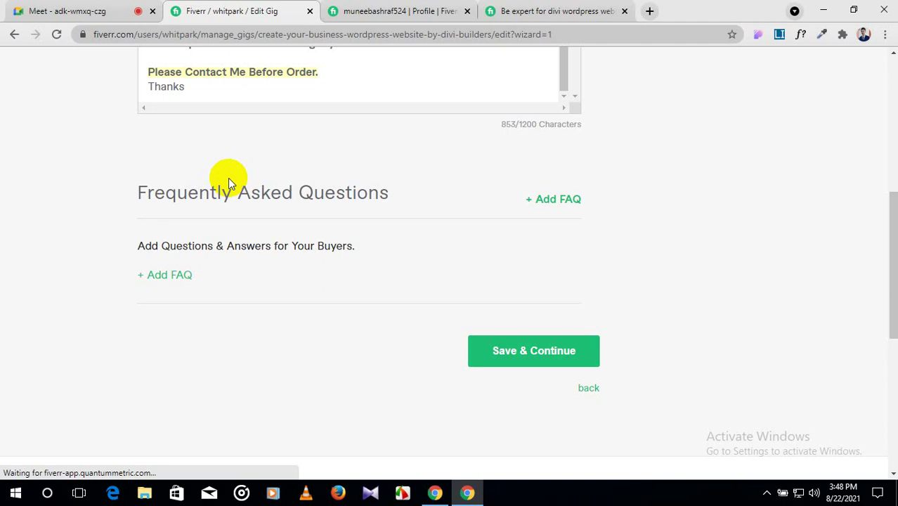
pyautogui.click(176, 276)
pyautogui.click(186, 285)
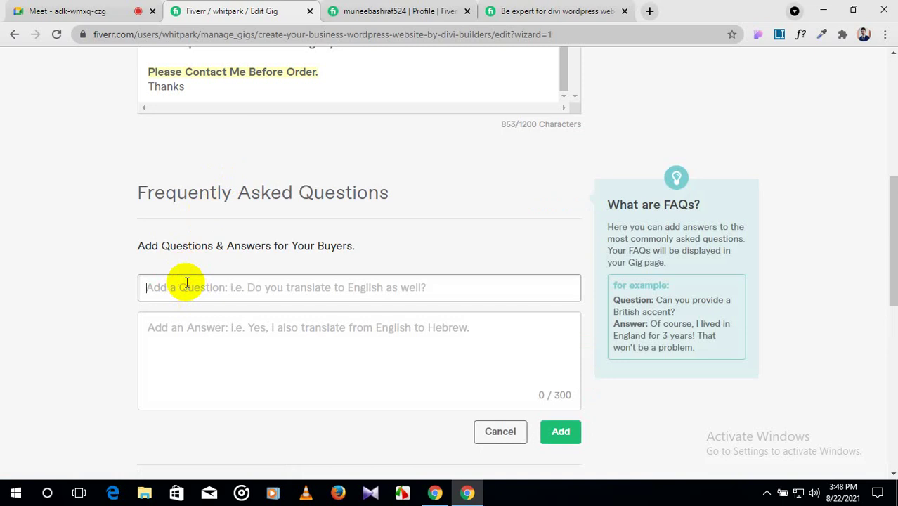
pyautogui.write('Can ')
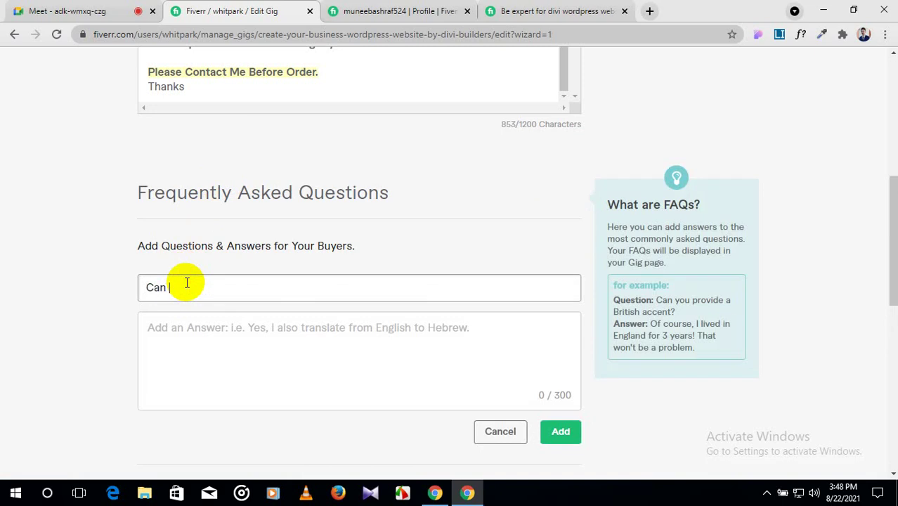
pyautogui.write('I Contact you bef')
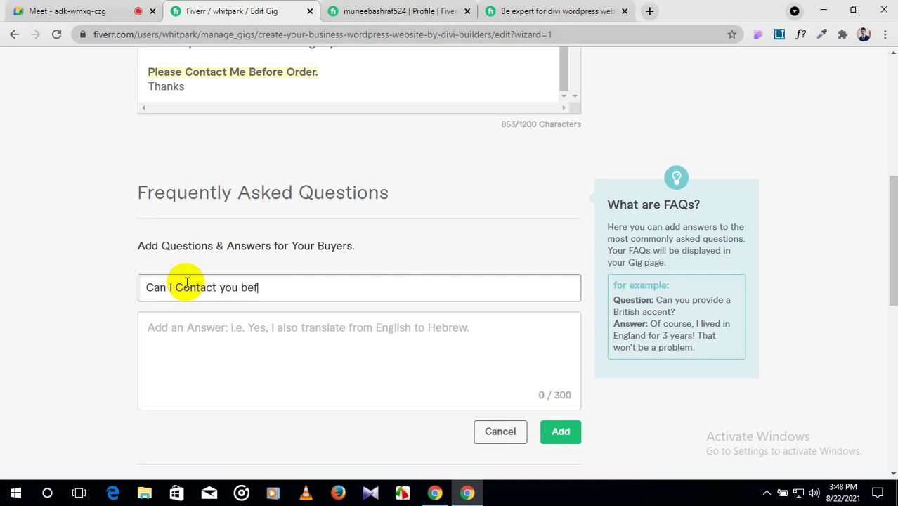
pyautogui.write('ore Placing Order')
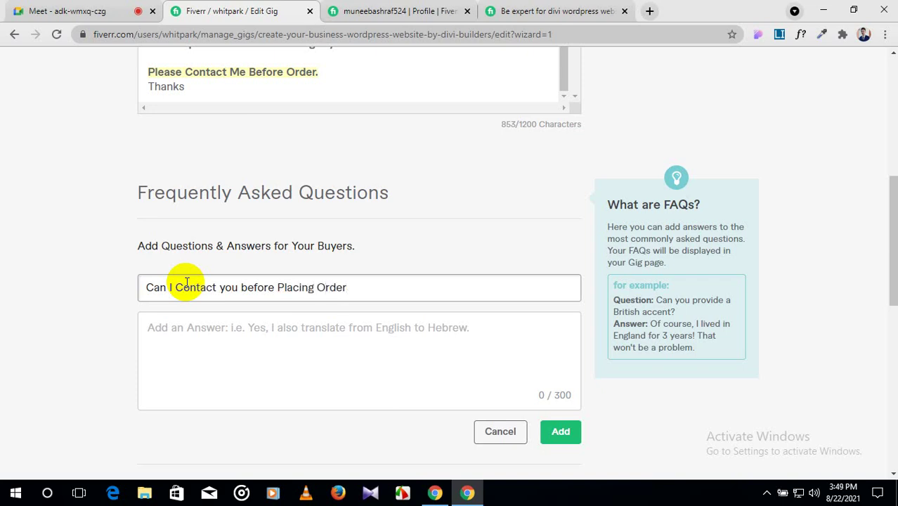
pyautogui.write('?')
# Answer "Yes, Please Message me before placing an order, So we can discuss your requirements more closely." and add the FAQ to the gig.
pyautogui.click(199, 335)
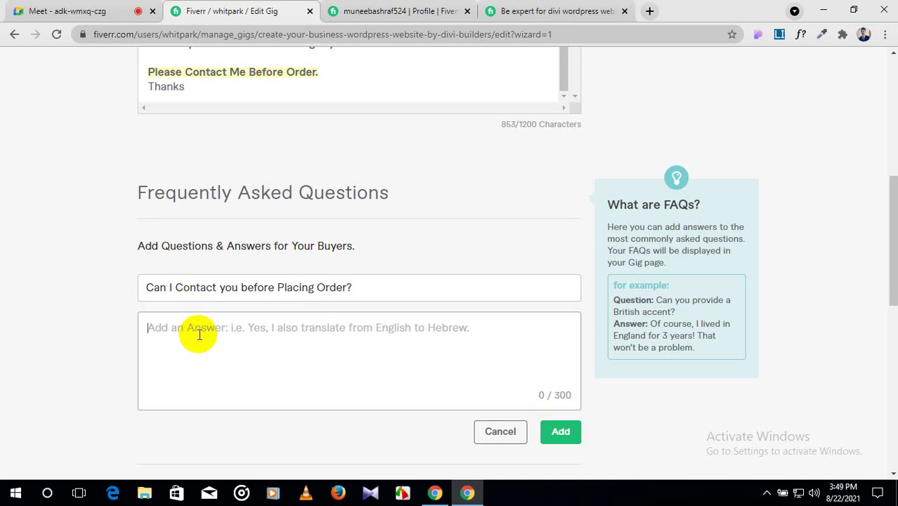
pyautogui.write('Yes, ')
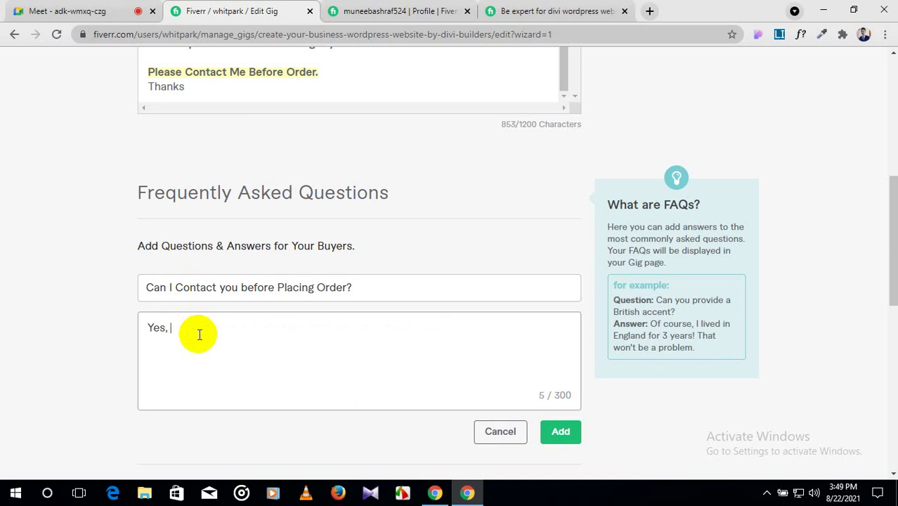
pyautogui.write('Please Mess')
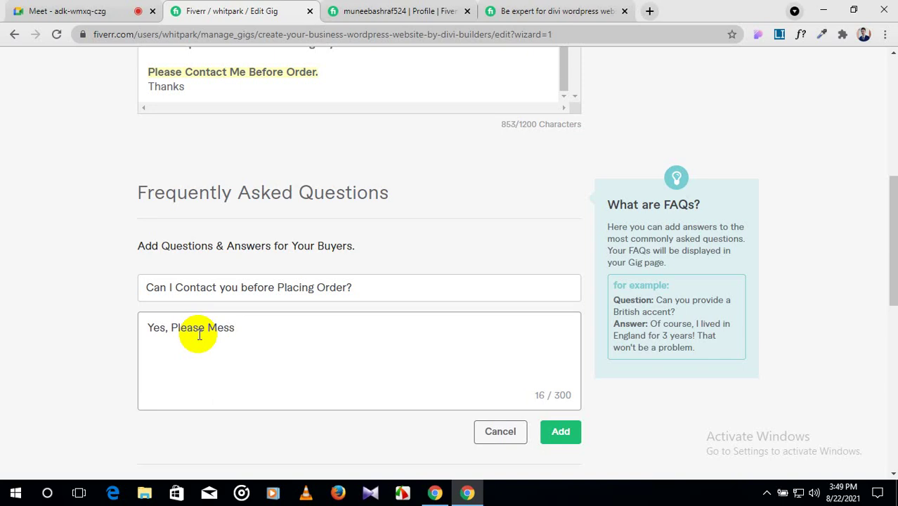
pyautogui.write('age me before ')
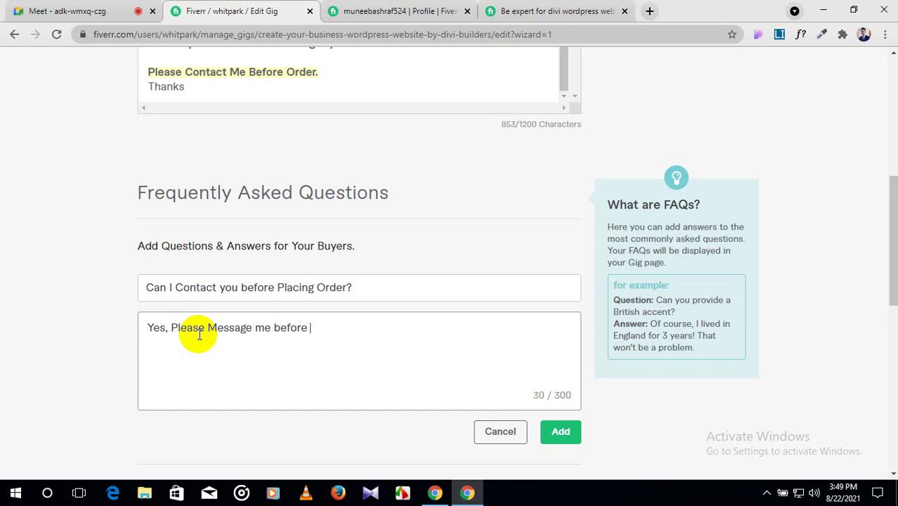
pyautogui.write('placing an ord')
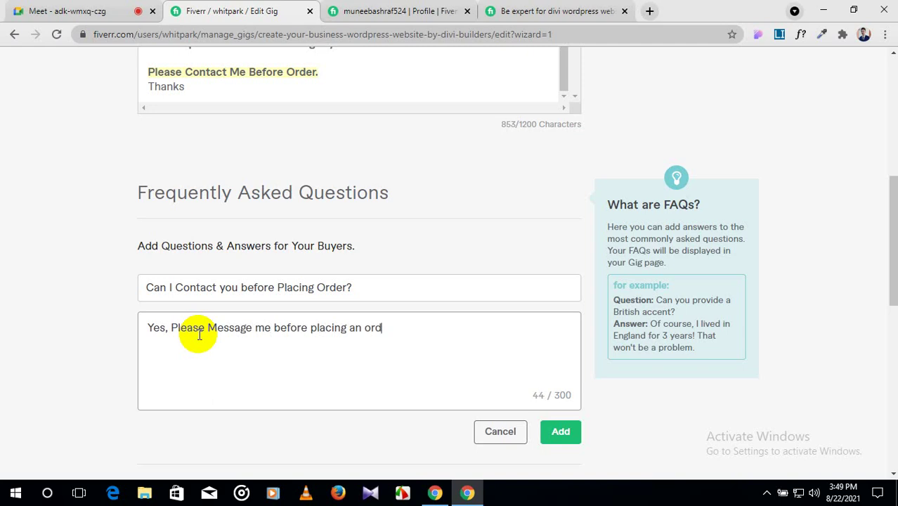
pyautogui.write('er, So we can ')
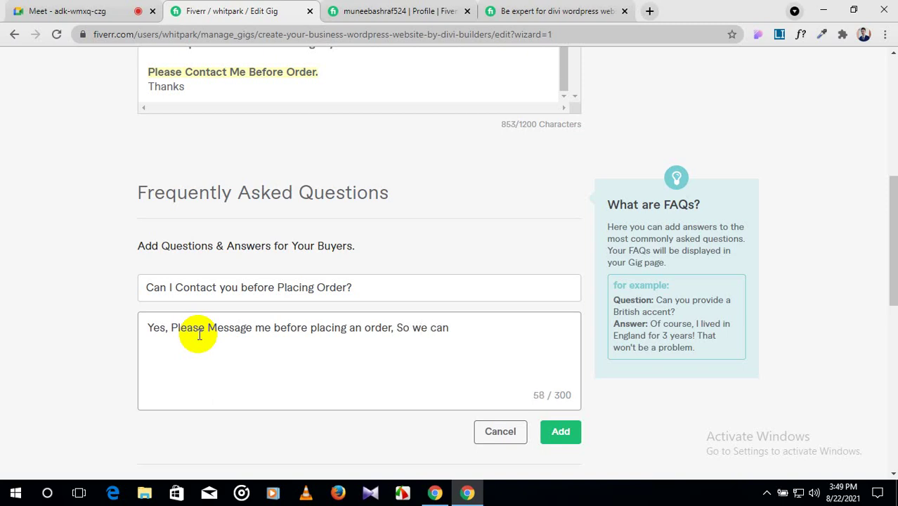
pyautogui.write('discuss your ')
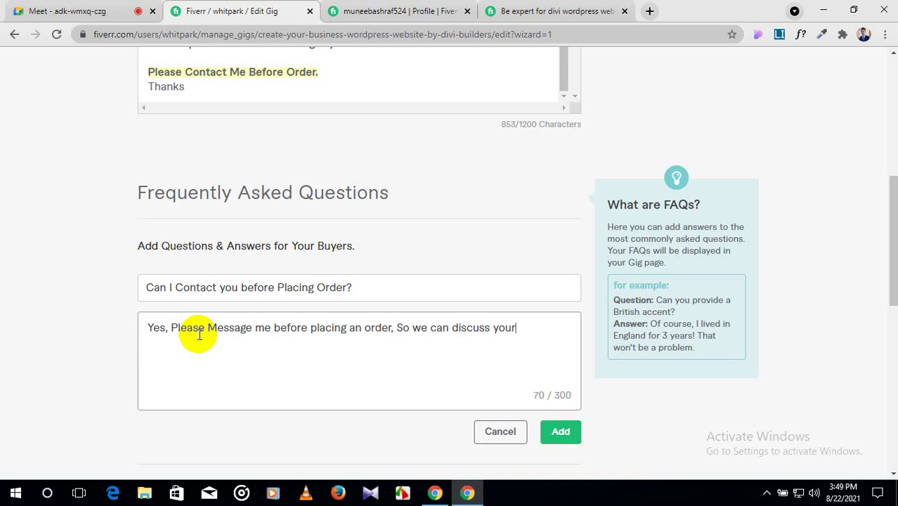
pyautogui.write('require')
pyautogui.write('ment')
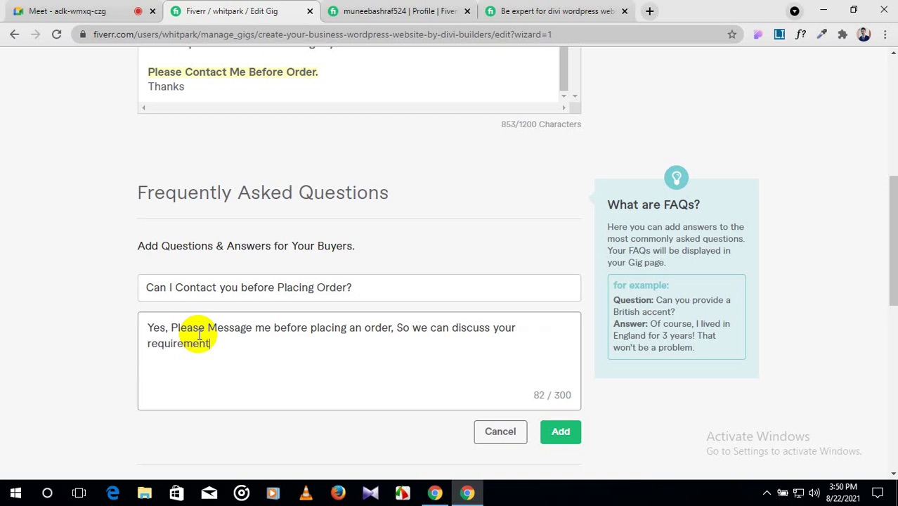
pyautogui.write('s more closely')
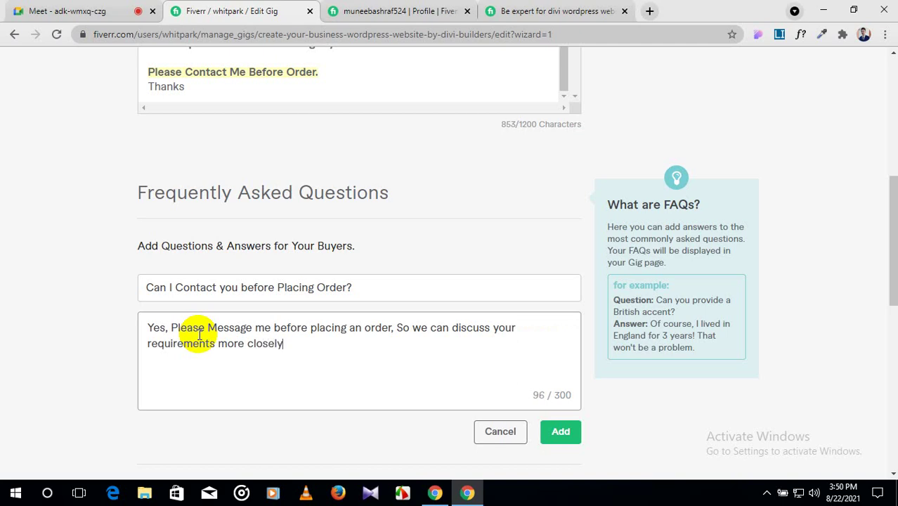
pyautogui.write('.')
pyautogui.click(561, 437)
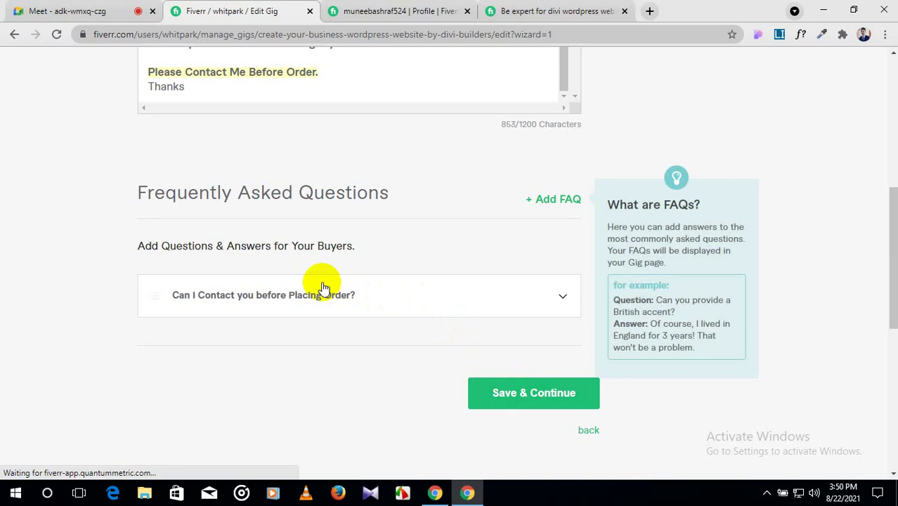
# Start a second FAQ entry with the question "What thing before I need to get started?".
pyautogui.click(556, 203)
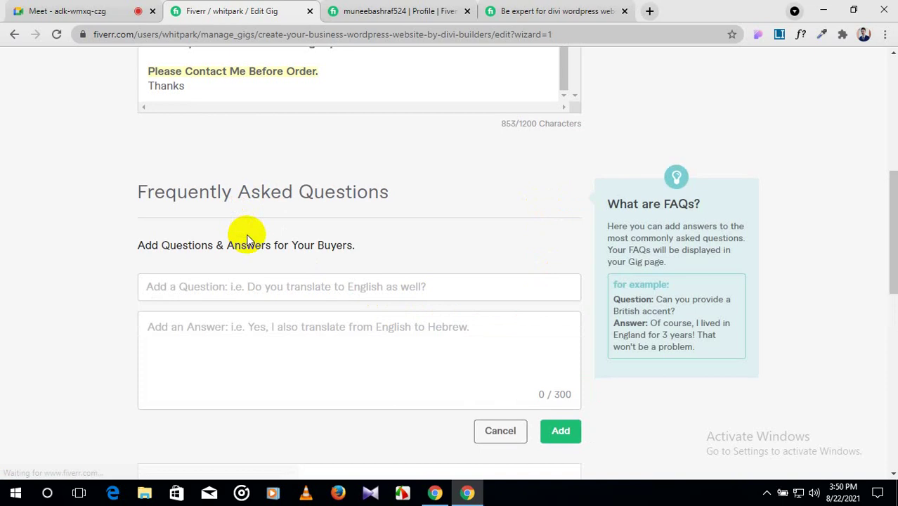
pyautogui.scroll(-2, 241, 234)
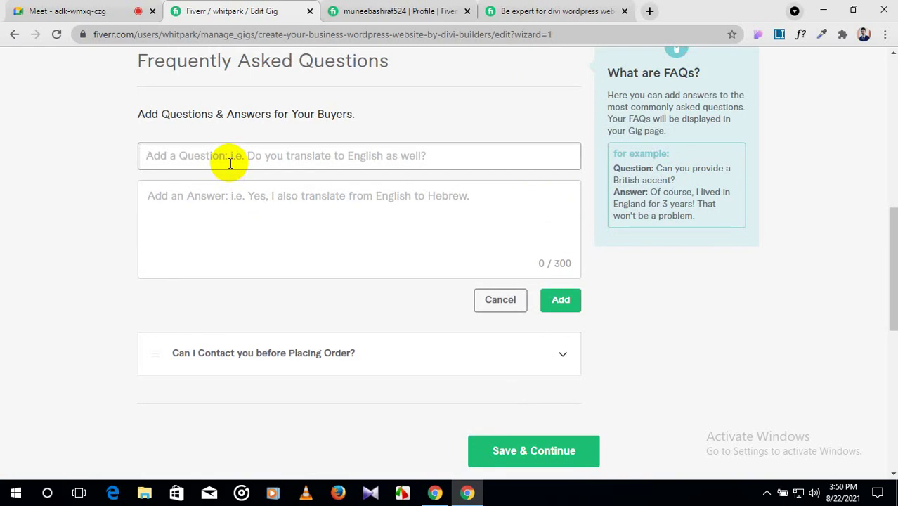
pyautogui.write('Wi')
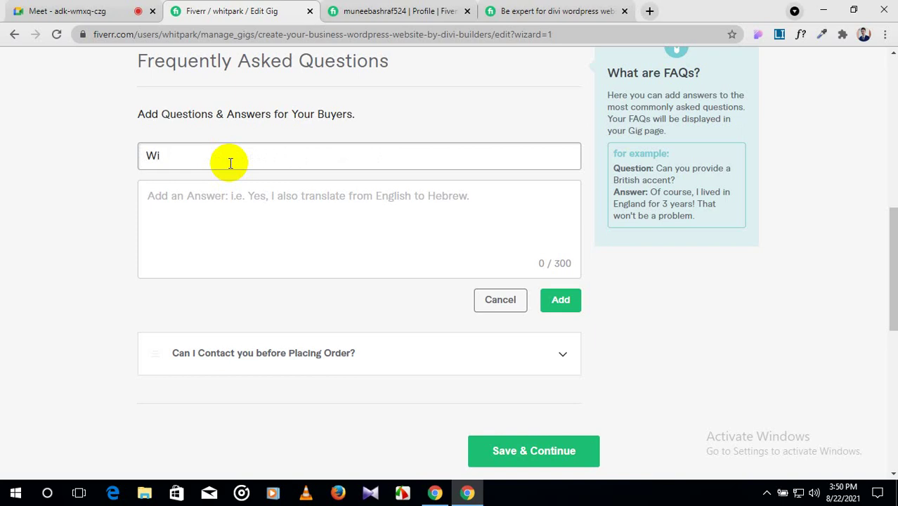
pyautogui.press('BackSpace')
pyautogui.write('hat tj')
pyautogui.press('BackSpace')
pyautogui.write('hing')
pyautogui.write('before')
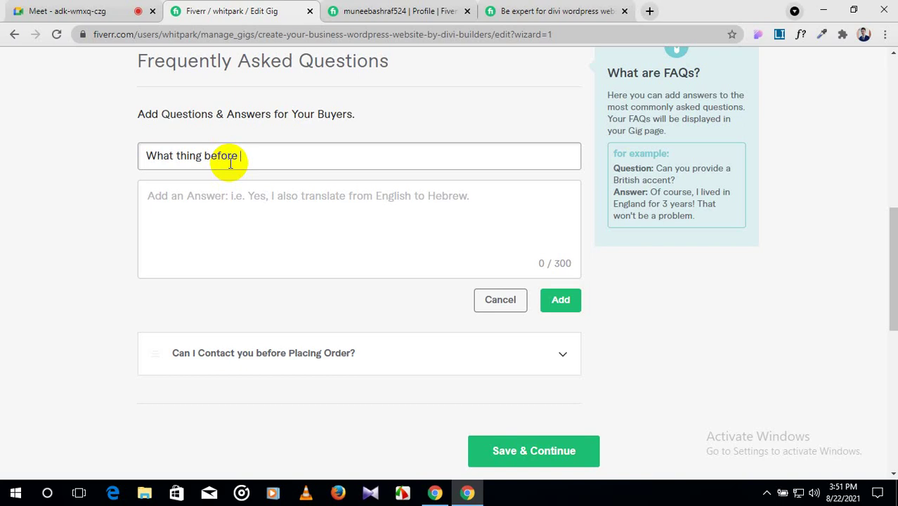
pyautogui.write(' I need to get star')
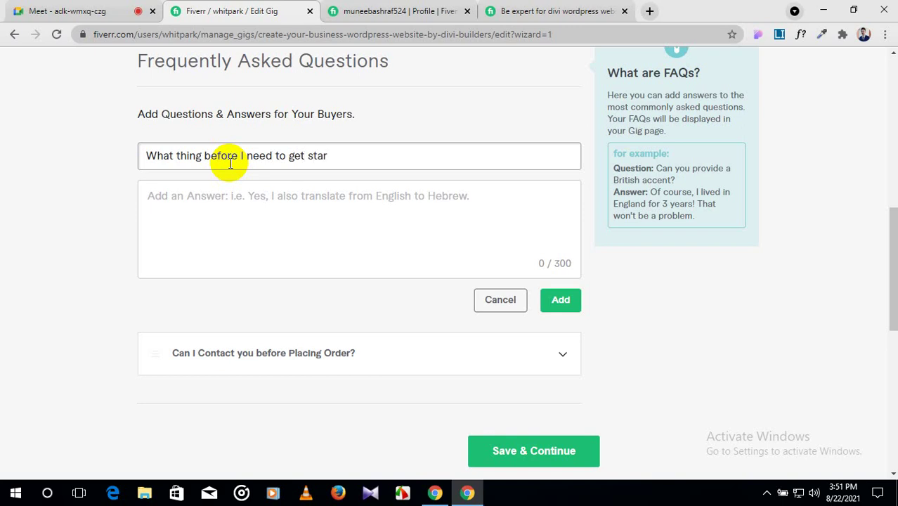
pyautogui.write('ted?')
# Begin the second FAQ's answer with "I need your Domain and Hosting logins, Your website contents, Number".
pyautogui.click(230, 207)
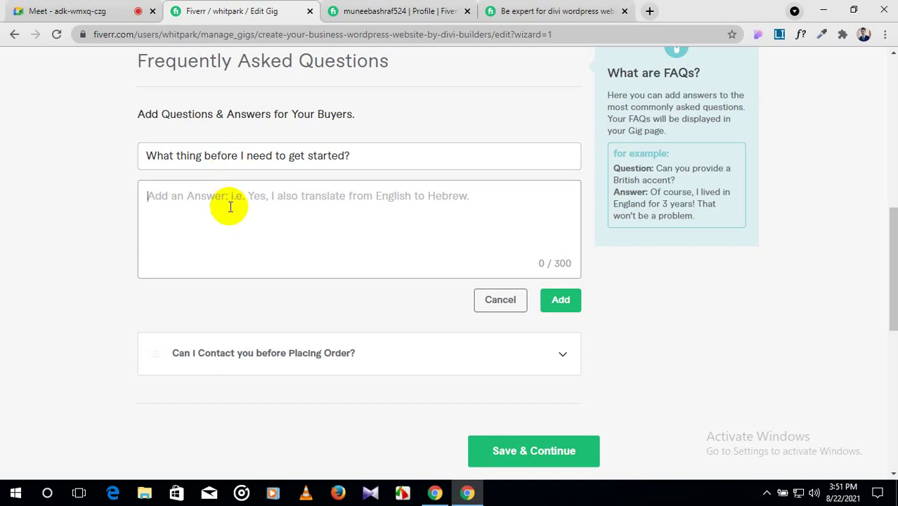
pyautogui.write('I ')
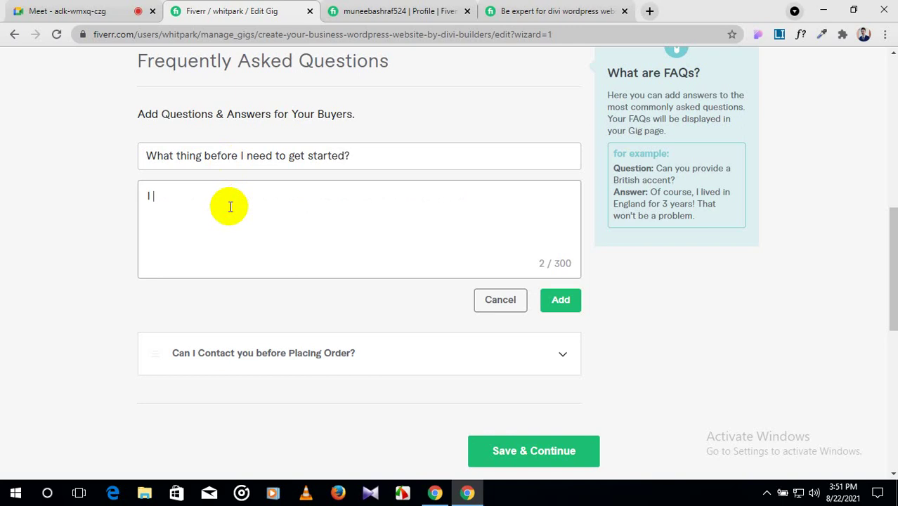
pyautogui.write('need your')
pyautogui.write('Do')
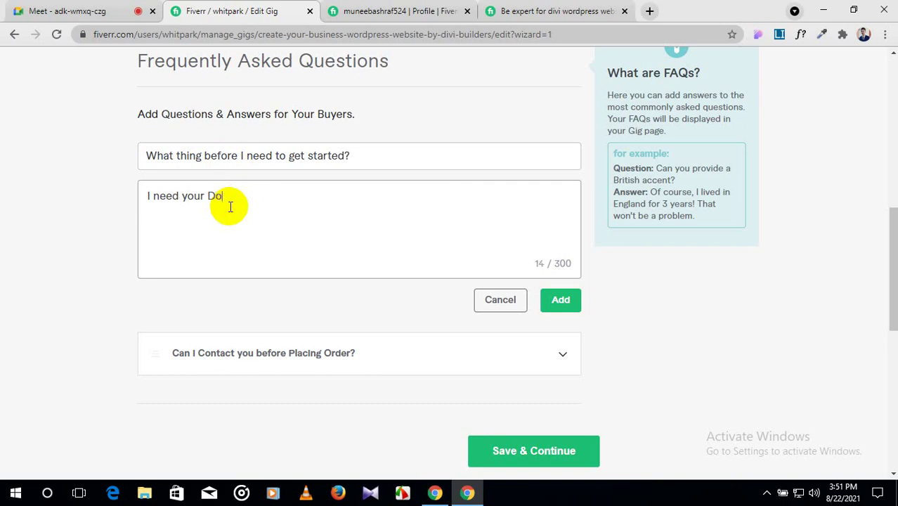
pyautogui.write('main and Hos')
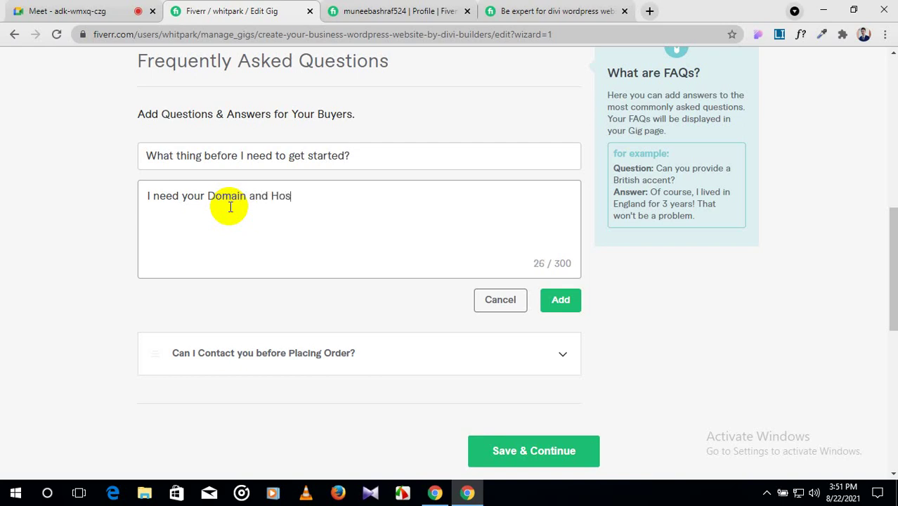
pyautogui.write('ting logins, ')
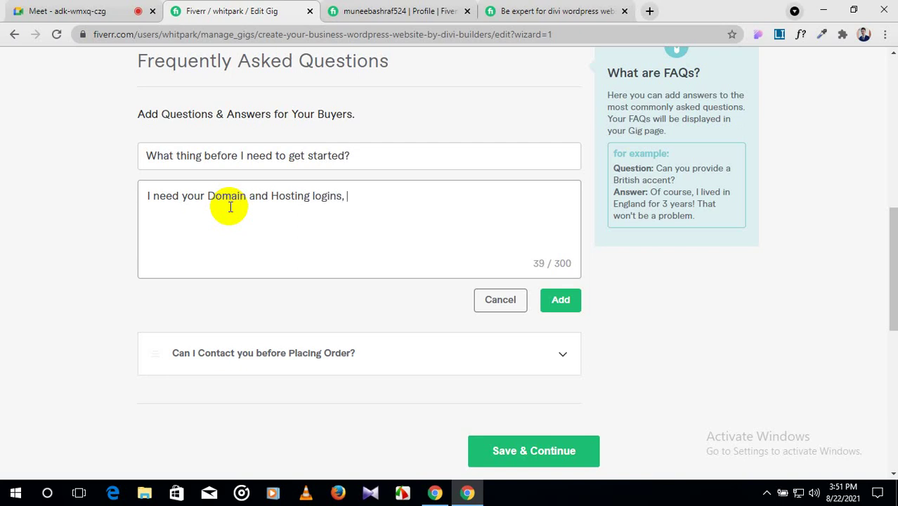
pyautogui.write('Your website ')
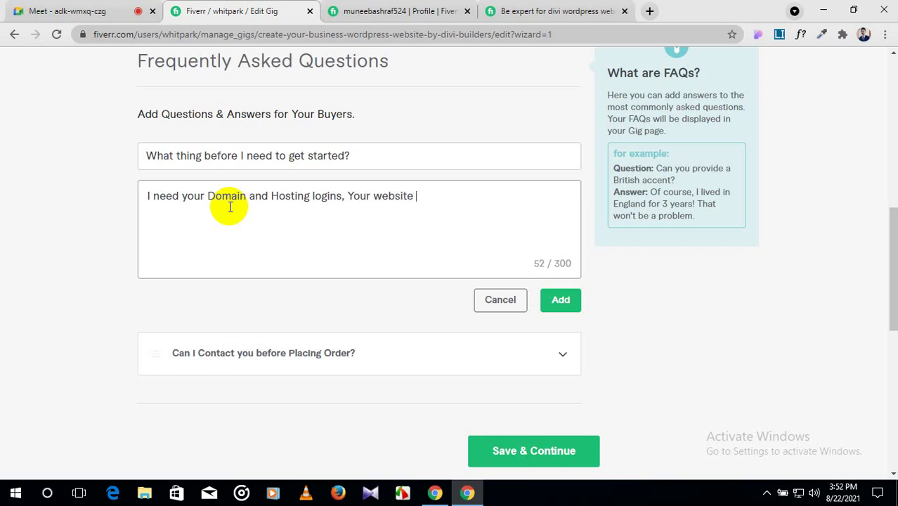
pyautogui.write('cntents,')
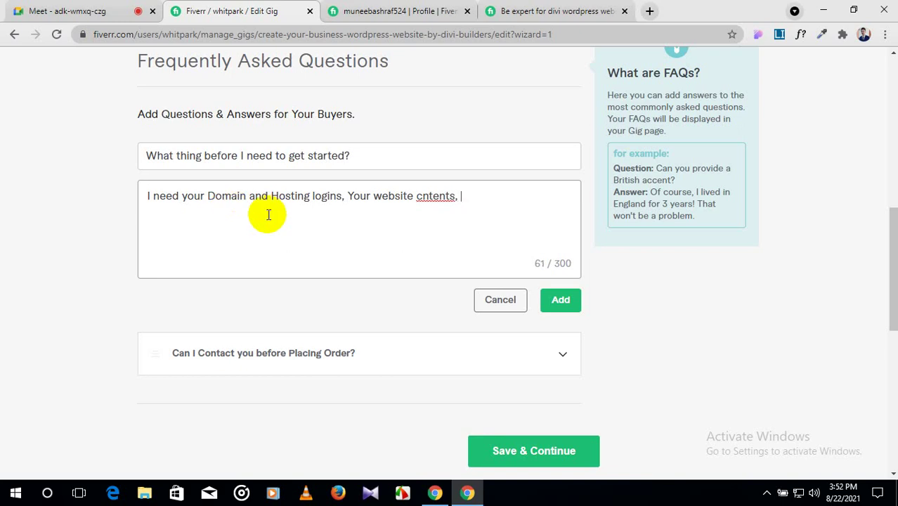
pyautogui.click(422, 196)
pyautogui.write('o')
pyautogui.click(477, 196)
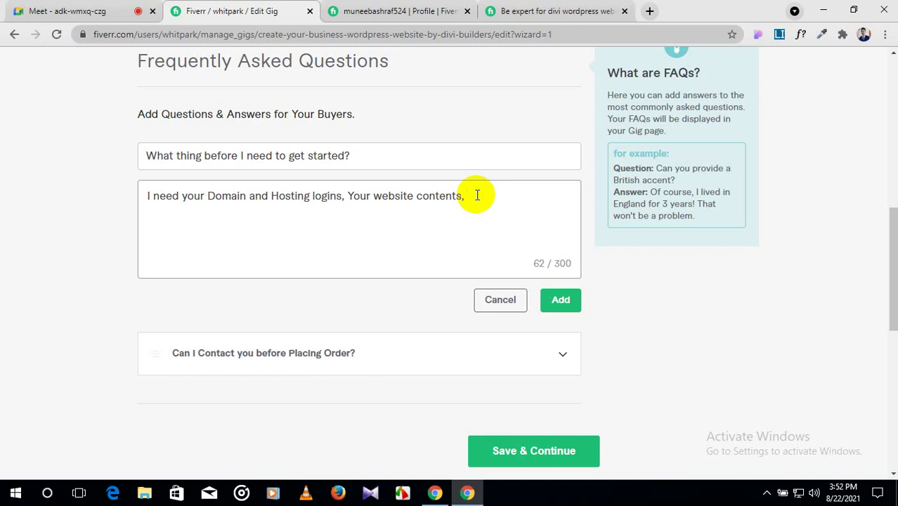
pyautogui.write('Number')
# Capitalize the first letters of "Website" and "Contents" in the second FAQ's answer.
pyautogui.click(383, 199)
pyautogui.press('BackSpace')
pyautogui.write('W')
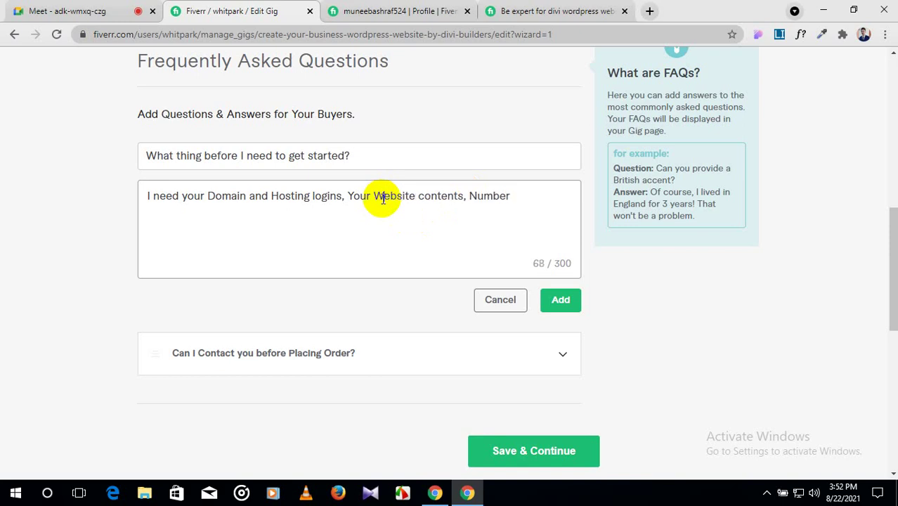
pyautogui.click(423, 197)
pyautogui.press('BackSpace')
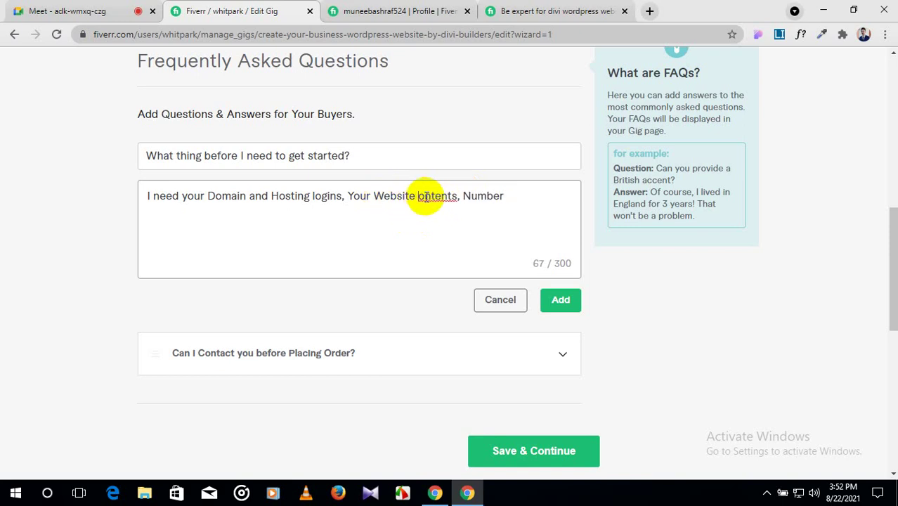
pyautogui.write('C')
# Continue the second FAQ's answer after "Number" with "of pages that".
pyautogui.click(513, 196)
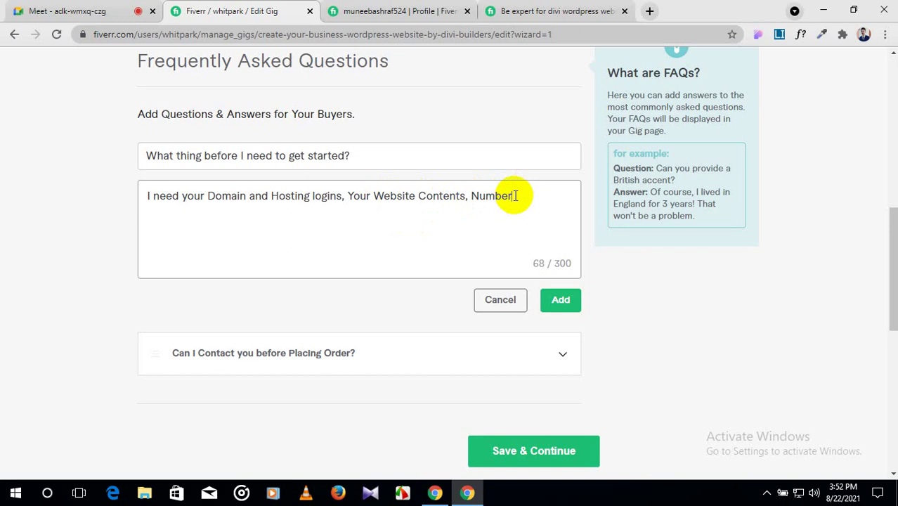
pyautogui.write(',')
pyautogui.press('BackSpace')
pyautogui.press('BackSpace')
pyautogui.write('of pages that ')
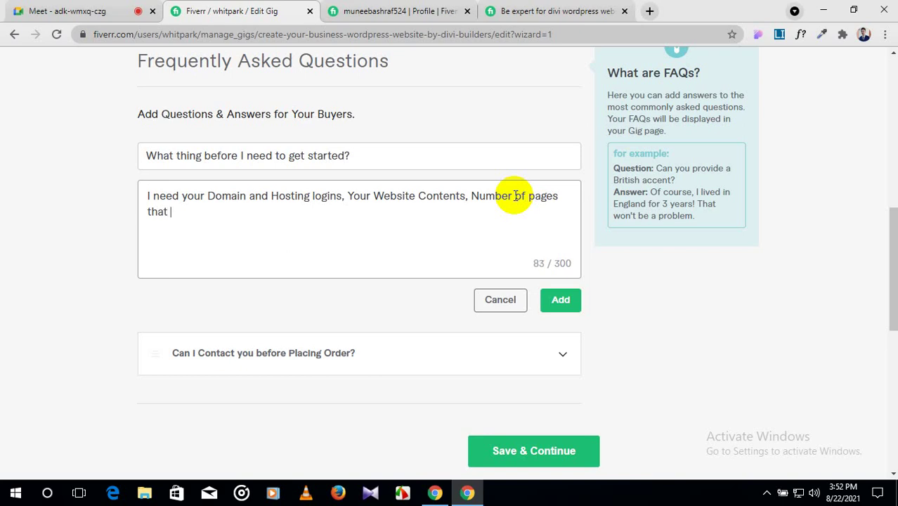
# Continue the FAQ answer after "that" with "you need, For example, HOME | ABOUT US | SERVICE | CONTACT US".
pyautogui.write('you need, F')
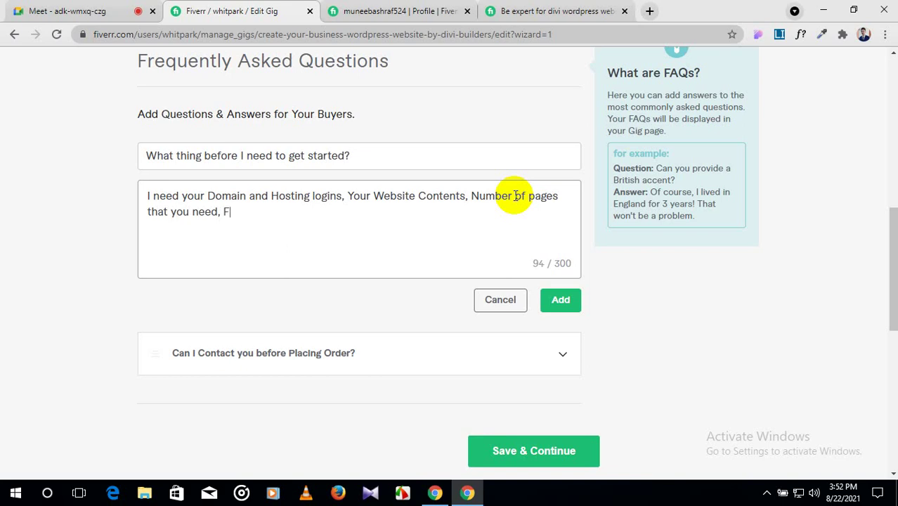
pyautogui.write('or example, H')
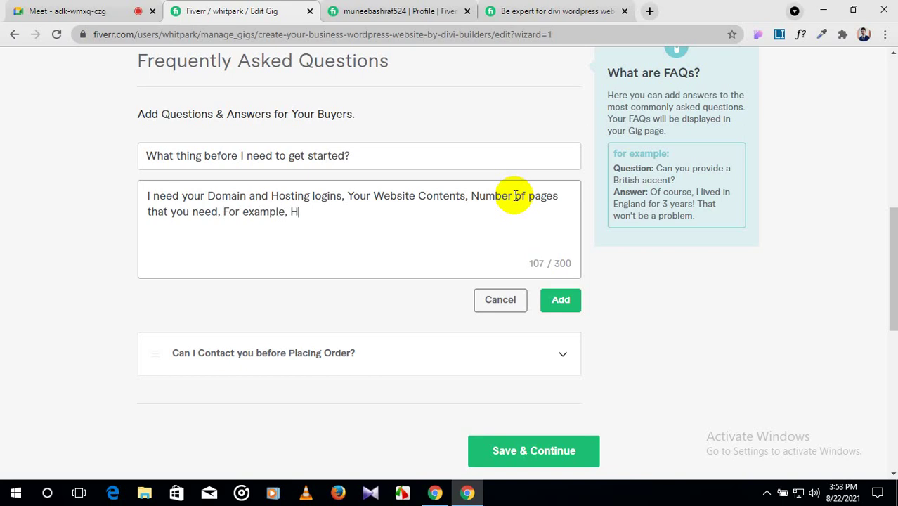
pyautogui.write('OME | about |')
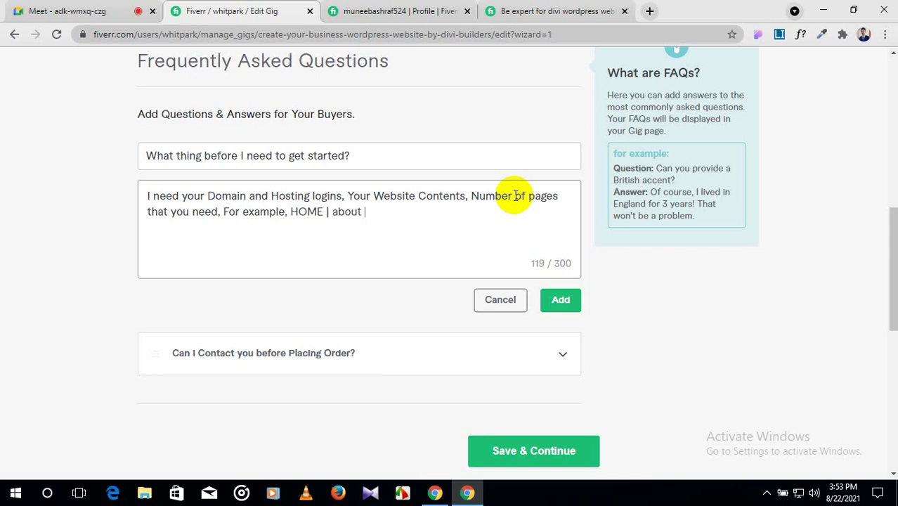
pyautogui.doubleClick(347, 213)
pyautogui.write('A')
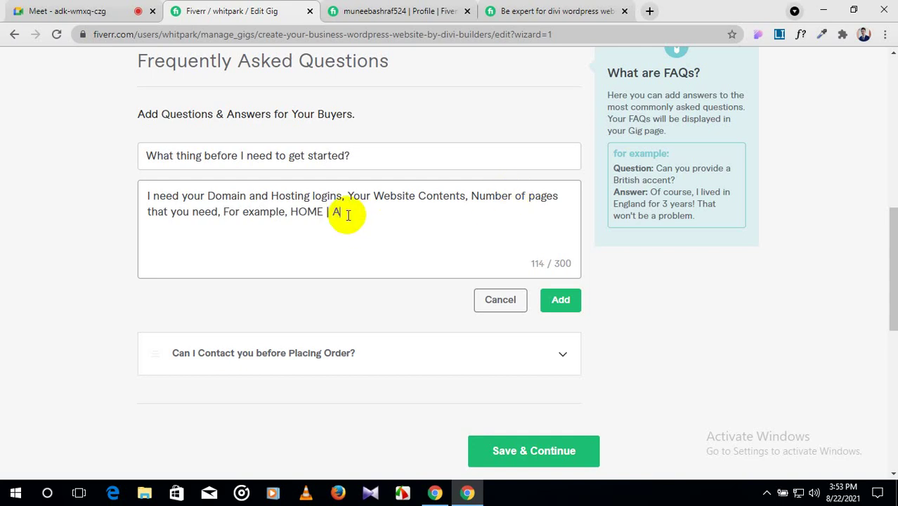
pyautogui.write('BOUT US | SERV')
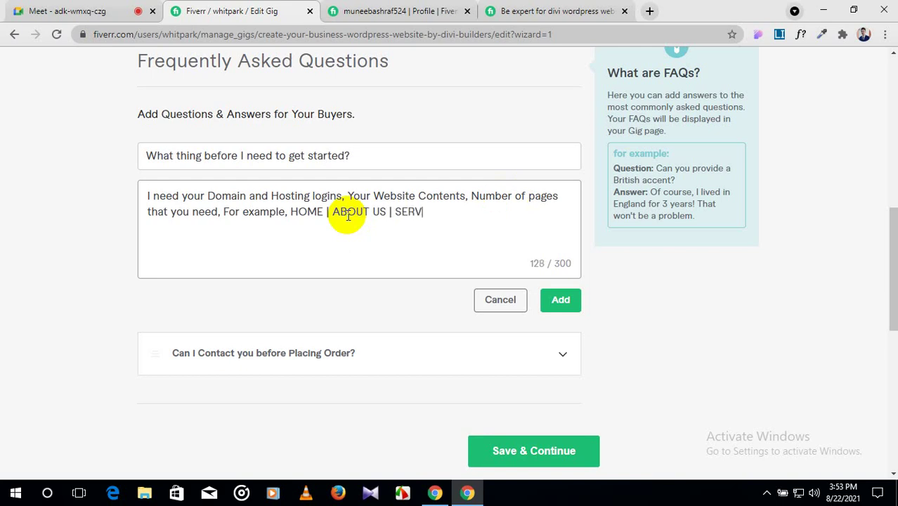
pyautogui.write('ICE | CONTACT')
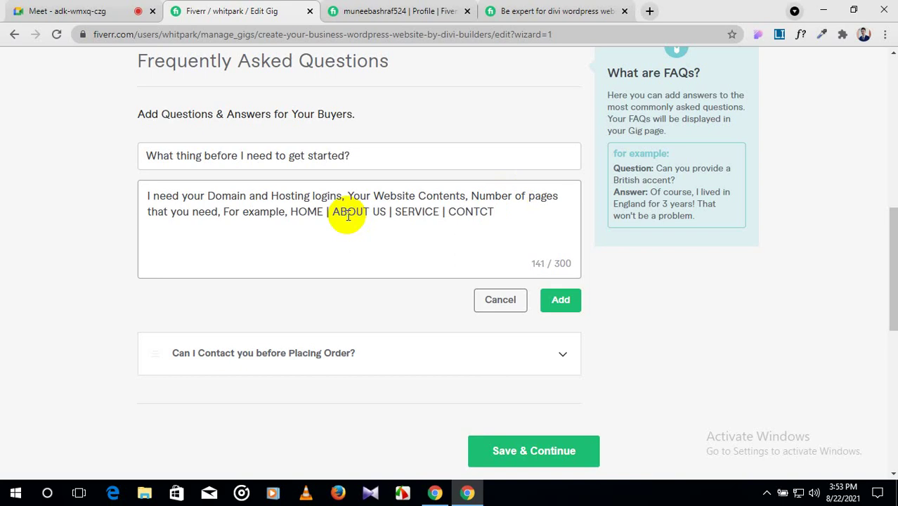
pyautogui.click(482, 215)
pyautogui.write('A')
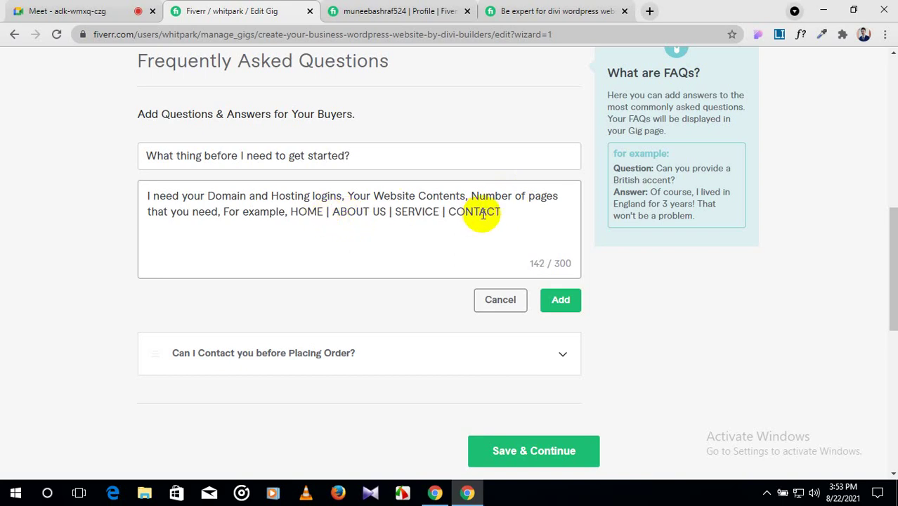
pyautogui.click(511, 211)
pyautogui.write('US |')
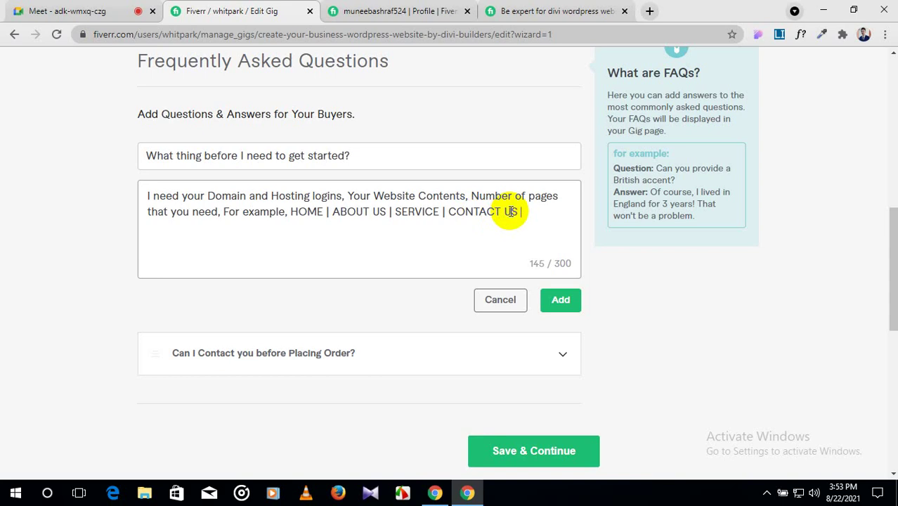
# Append "if you have any design or any reference sites that you like. please let us know ," to the FAQ answer.
pyautogui.write('if you have any ')
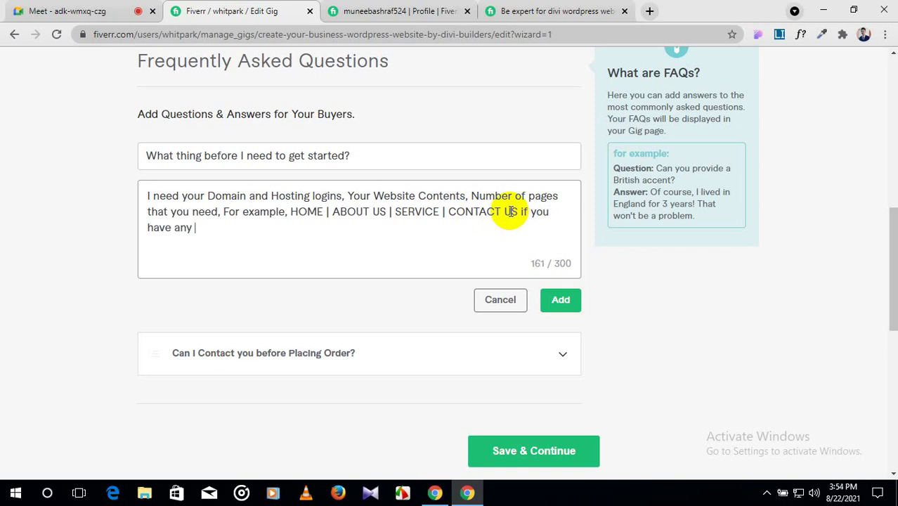
pyautogui.write('design or')
pyautogui.write('any r')
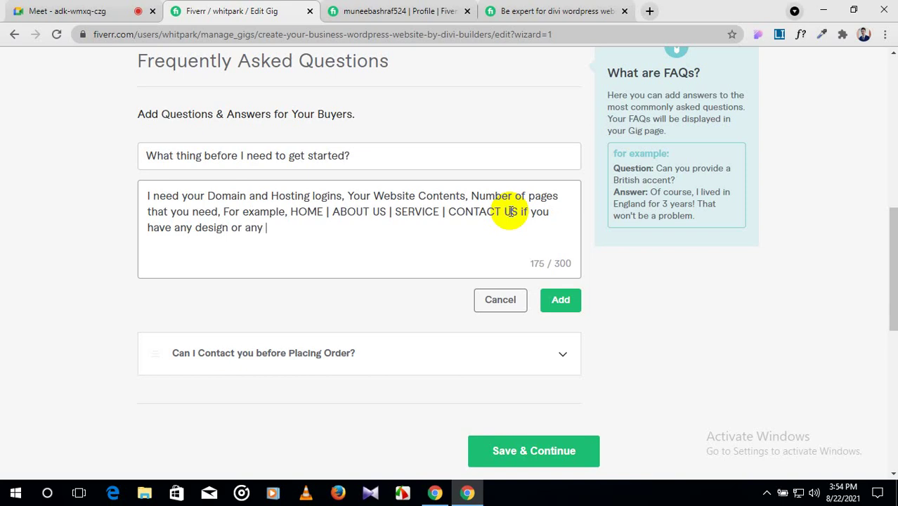
pyautogui.write('eference site')
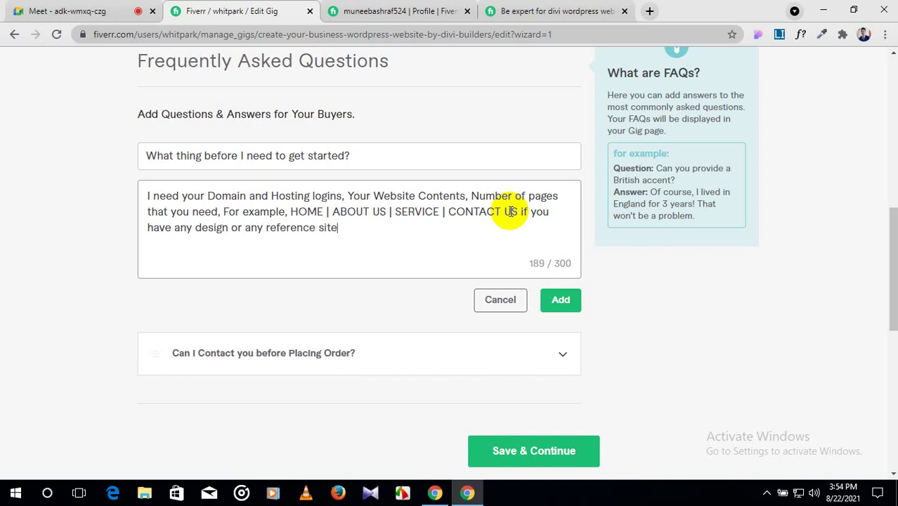
pyautogui.write('s that you like')
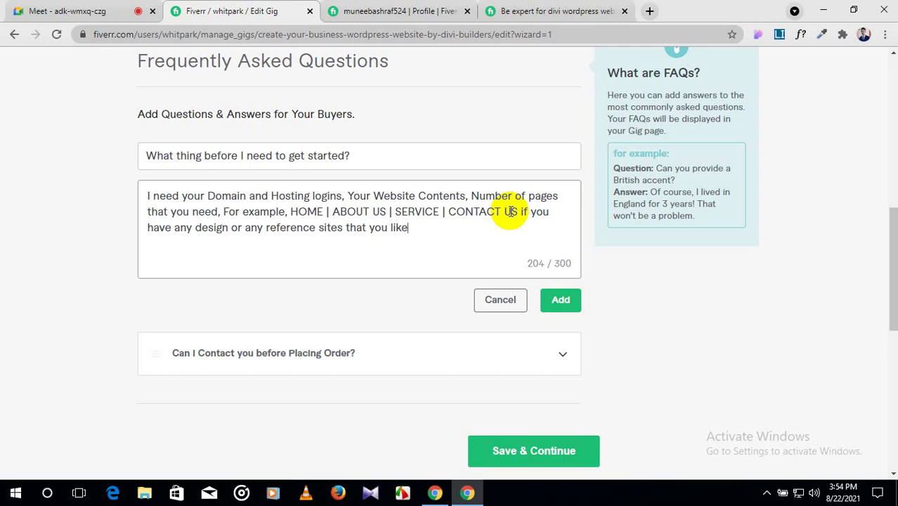
pyautogui.write('. please let us ')
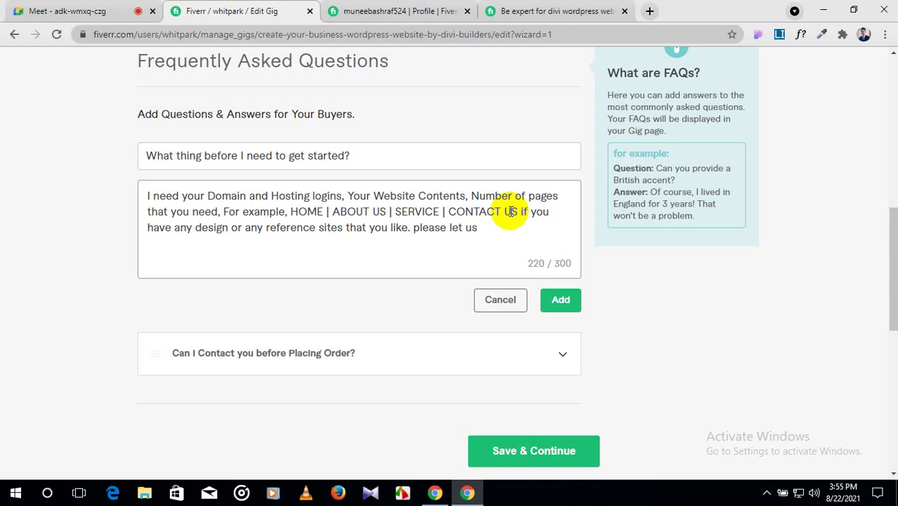
pyautogui.write('kon')
pyautogui.press('BackSpace')
pyautogui.press('BackSpace')
pyautogui.write('now ,')
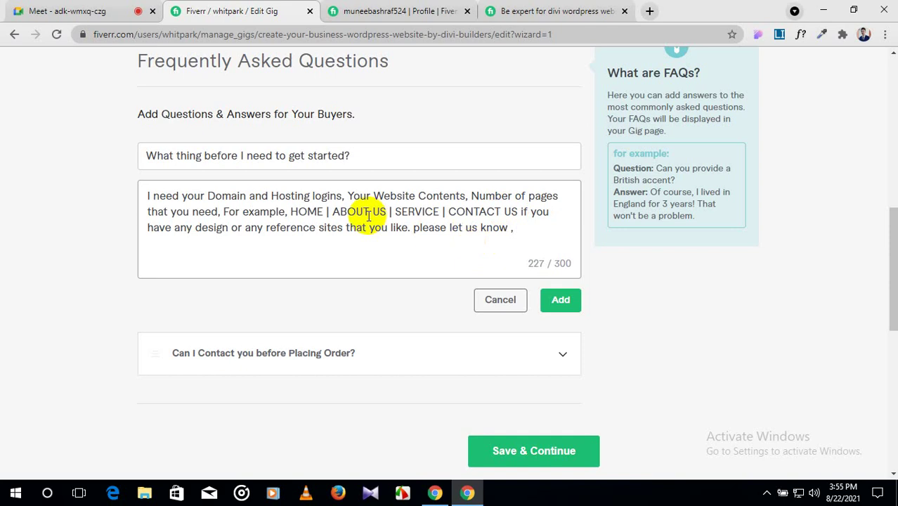
# In the FAQ answer, replace the full stop after "like" with a comma and remove the comma after "know".
pyautogui.click(413, 231)
pyautogui.press('BackSpace')
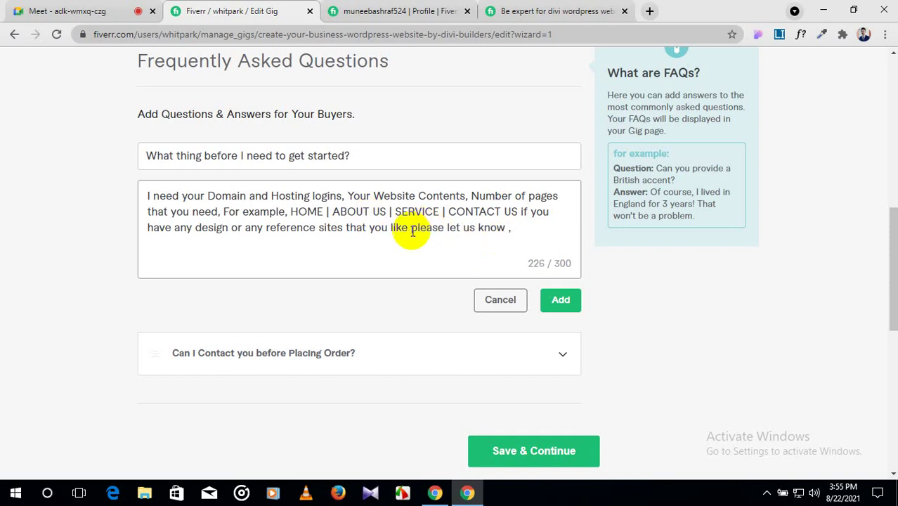
pyautogui.write(',')
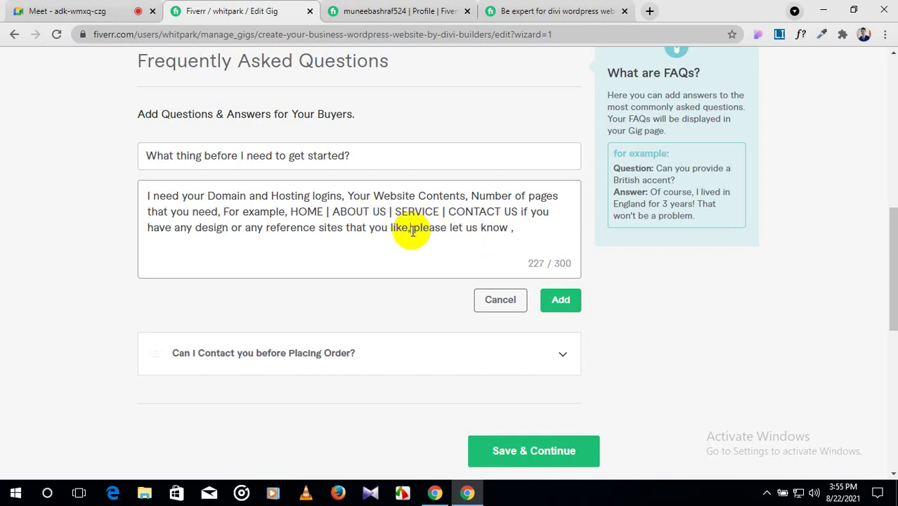
pyautogui.click(512, 228)
pyautogui.press('BackSpace')
pyautogui.press('BackSpace')
# End the answer with ". So we can clear everything for you." and add the question to the gig's FAQs.
pyautogui.write('.  So we can cl')
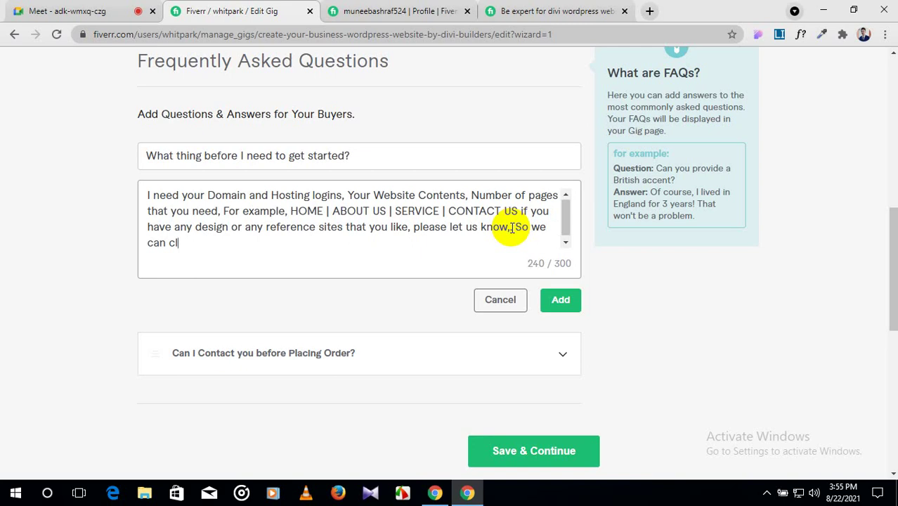
pyautogui.write('ear')
pyautogui.press('BackSpace')
pyautogui.click(209, 243)
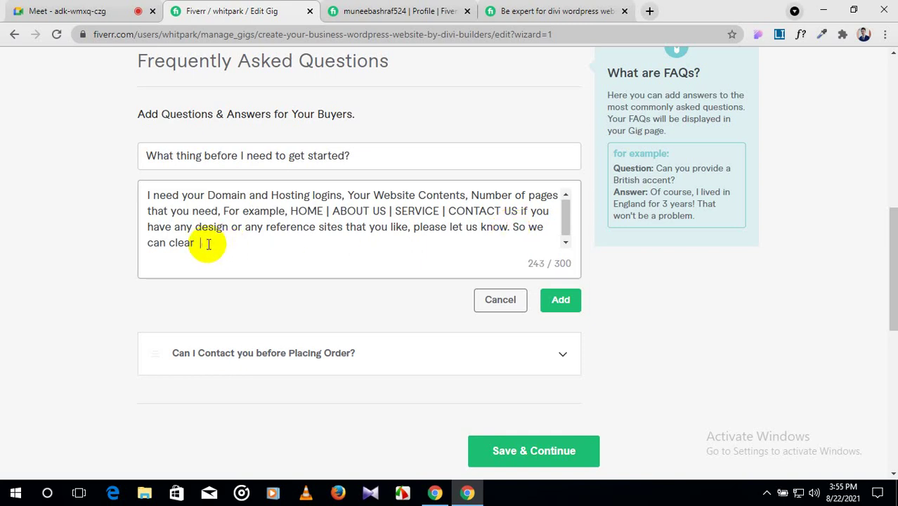
pyautogui.press('BackSpace')
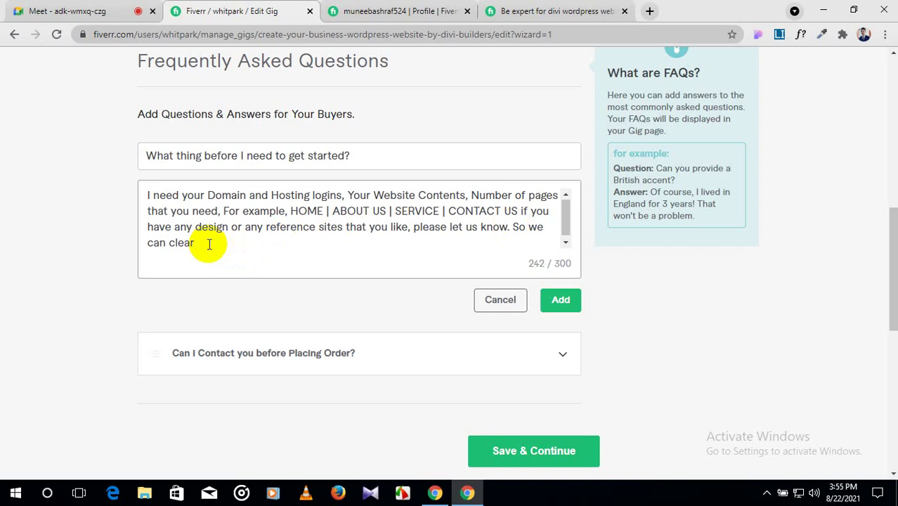
pyautogui.write('everything ')
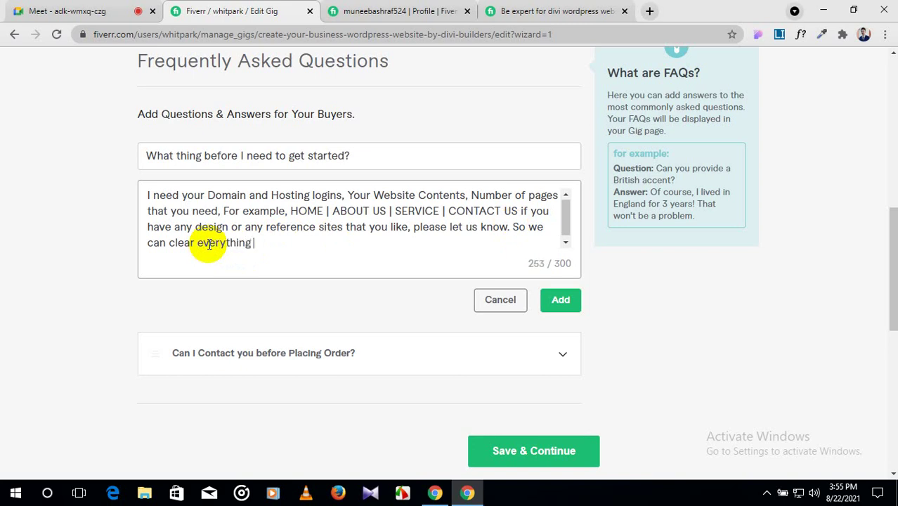
pyautogui.write('for you.')
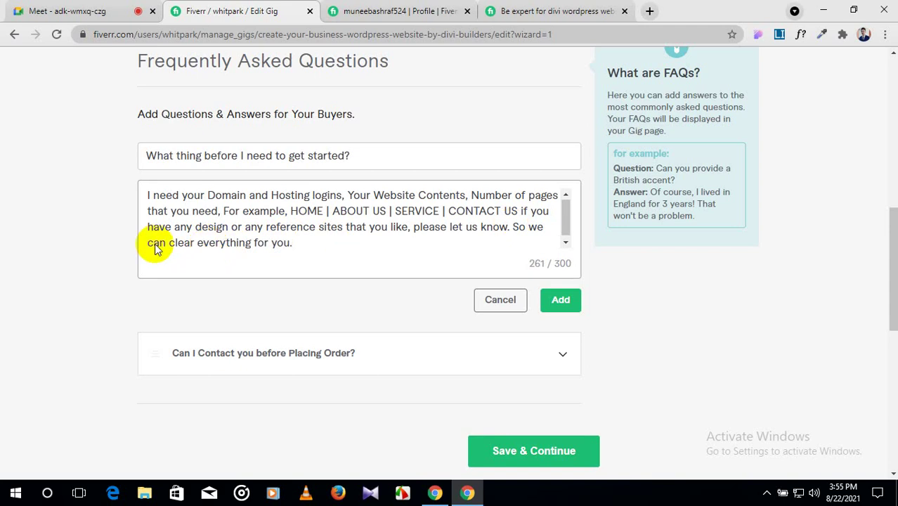
pyautogui.click(555, 303)
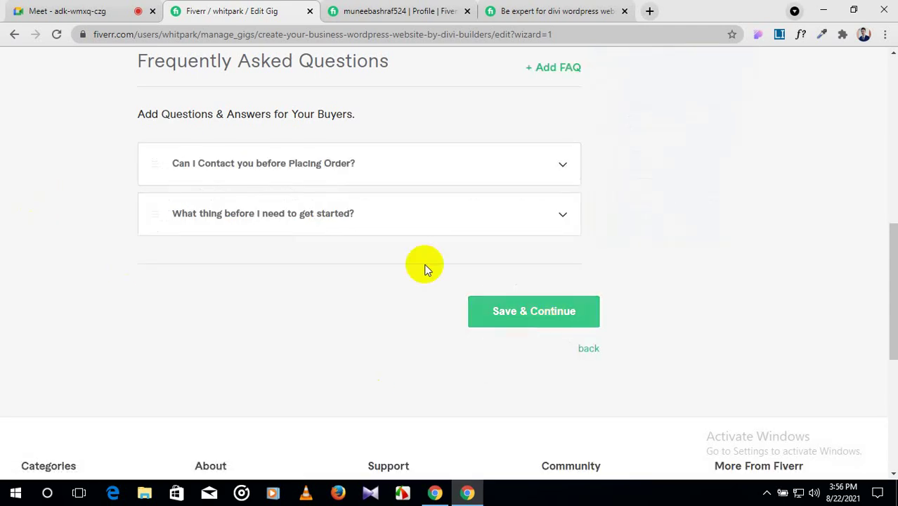
# Try to save the gig's description and FAQs and continue to the next stage.
pyautogui.scroll(1, 411, 211)
pyautogui.scroll(-3, 411, 213)
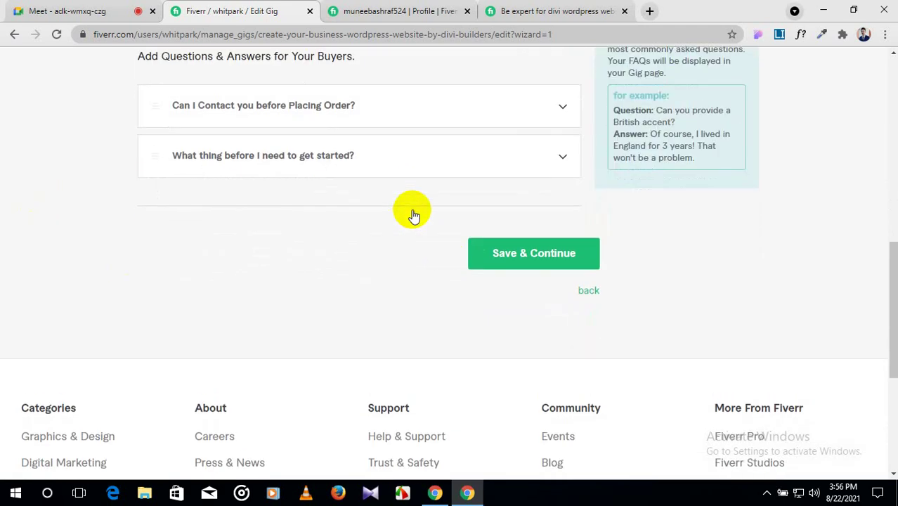
pyautogui.click(500, 272)
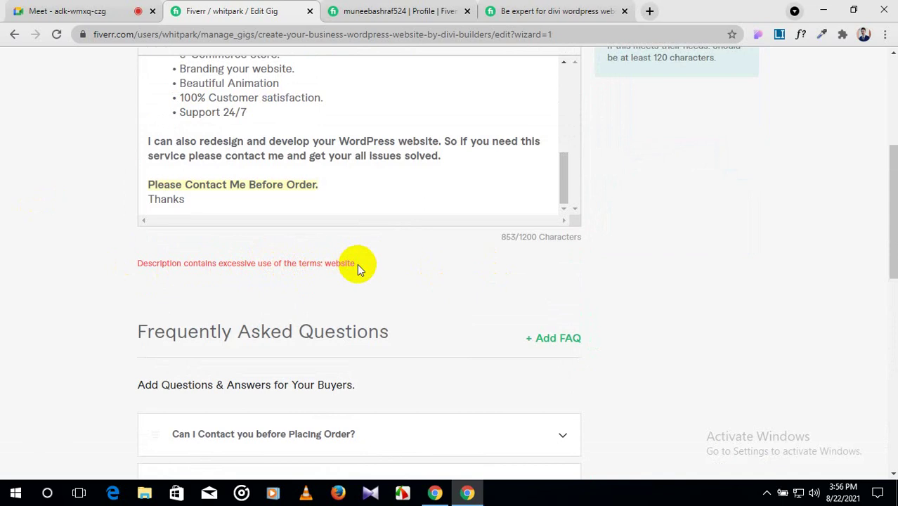
# Capitalize "Website" in the description's "I can also redesign and develop" sentence and try to save and continue again.
pyautogui.click(427, 140)
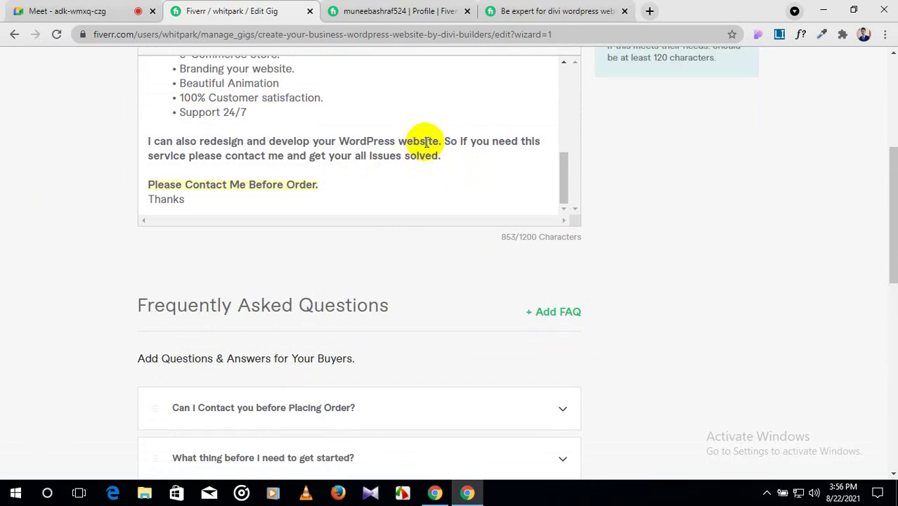
pyautogui.press('BackSpace')
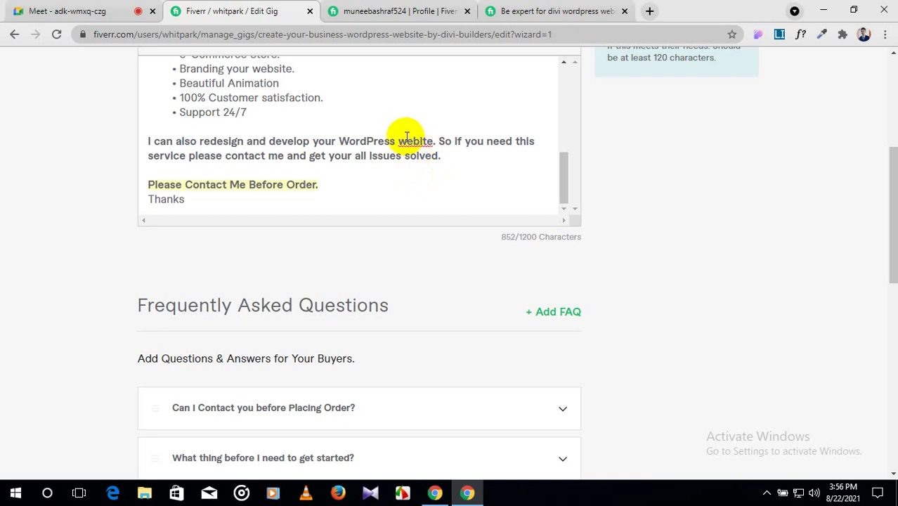
pyautogui.press('BackSpace')
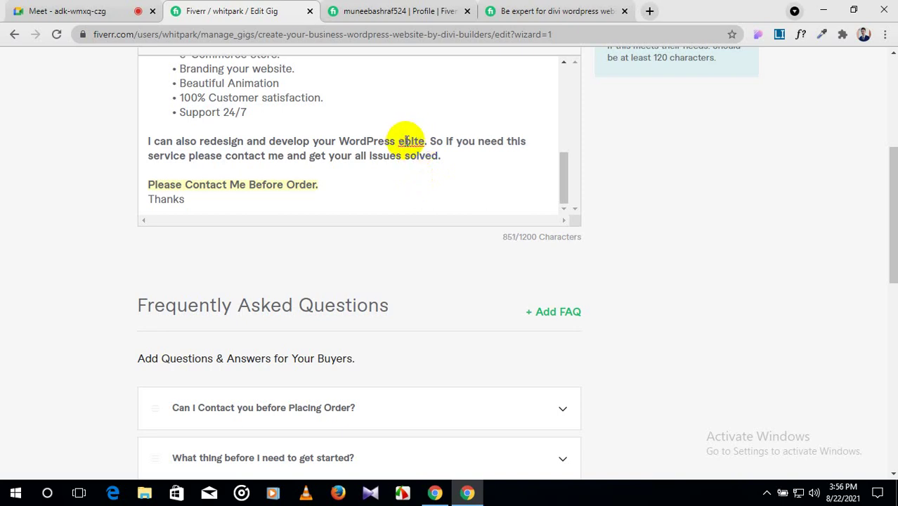
pyautogui.write('W')
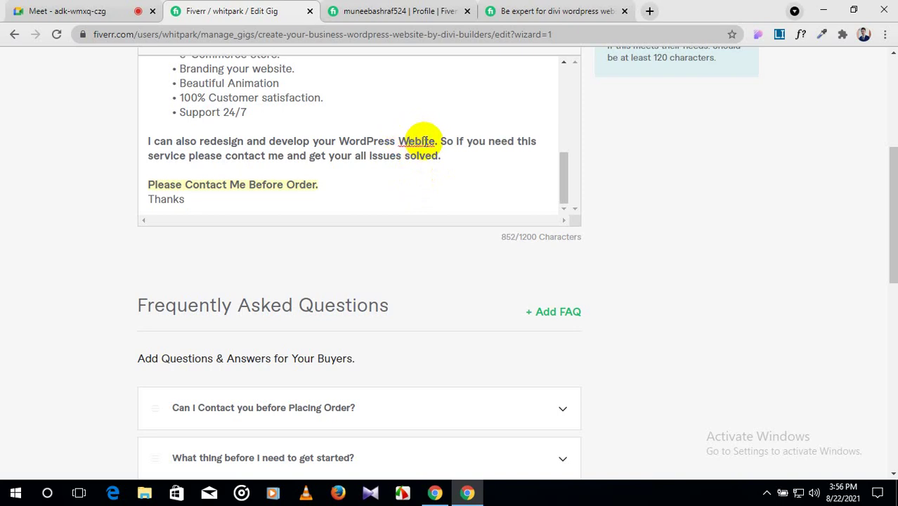
pyautogui.moveTo(434, 141); pyautogui.dragTo(399, 141)
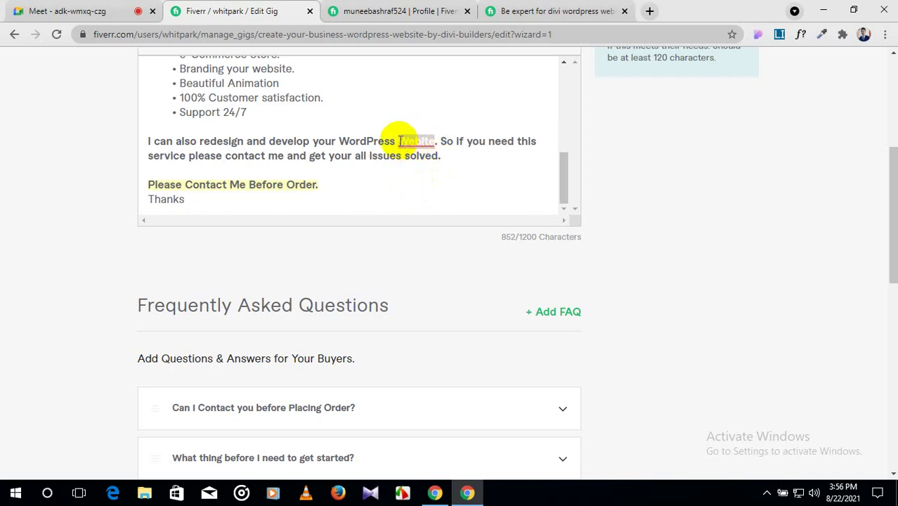
pyautogui.write('Webs')
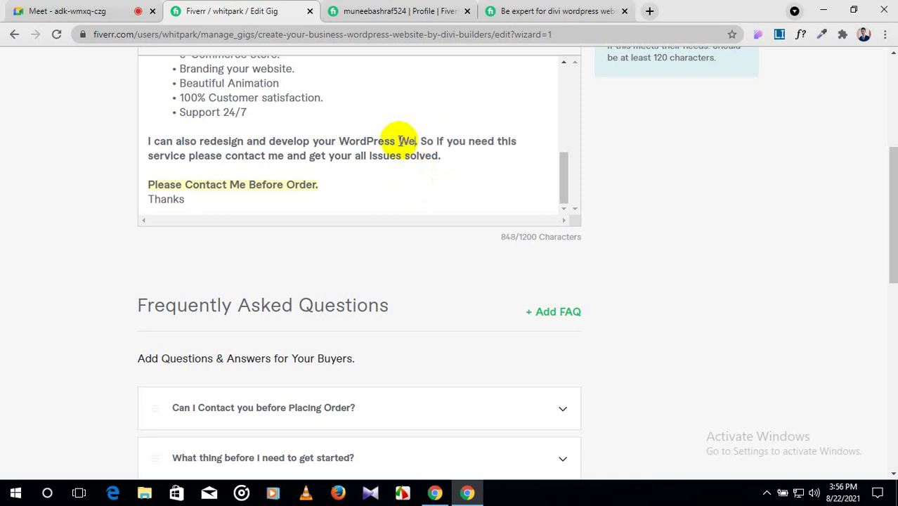
pyautogui.write('ite')
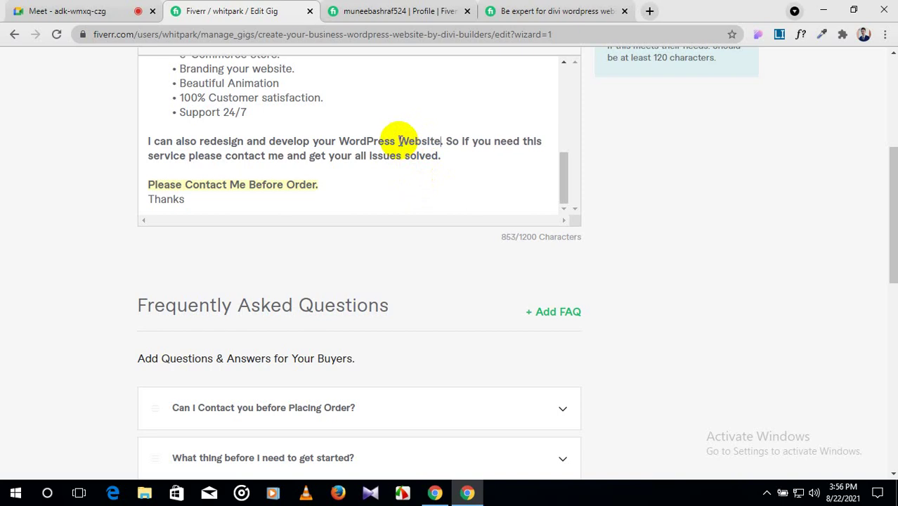
pyautogui.scroll(-4, 481, 306)
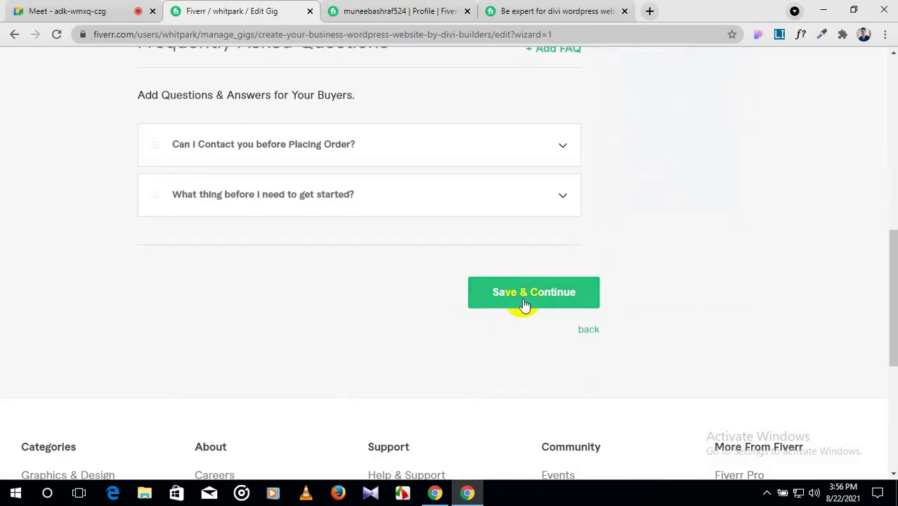
pyautogui.click(524, 301)
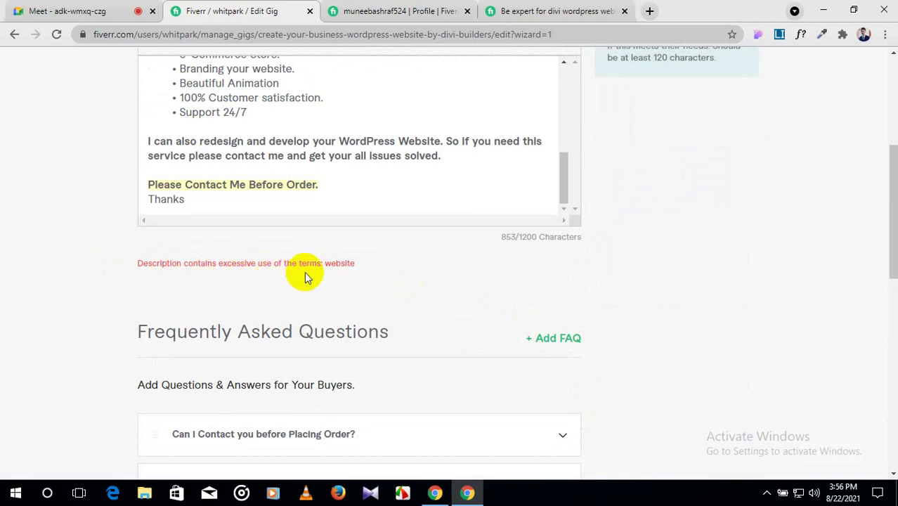
# Remove the bold formatting from the description's "I can also redesign and develop" paragraph and try to save and continue again.
pyautogui.scroll(3, 380, 220)
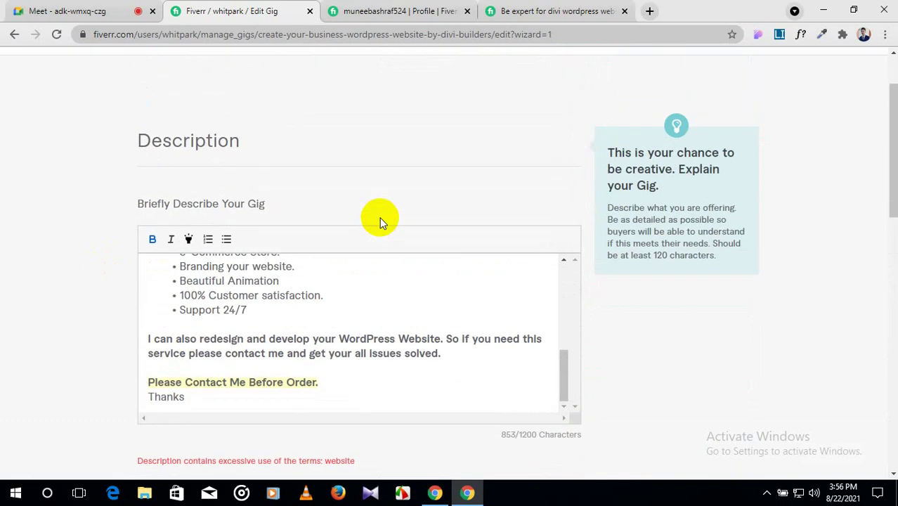
pyautogui.scroll(5, 356, 365)
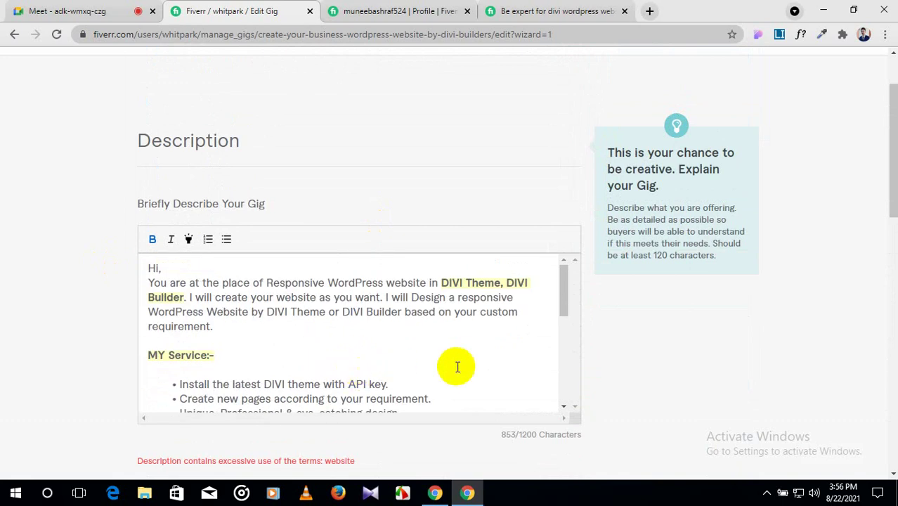
pyautogui.scroll(-5, 347, 331)
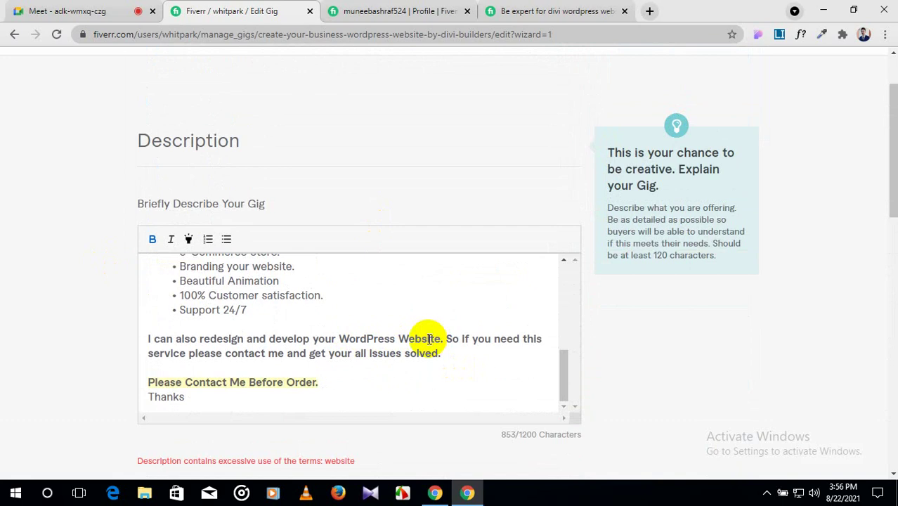
pyautogui.click(443, 339)
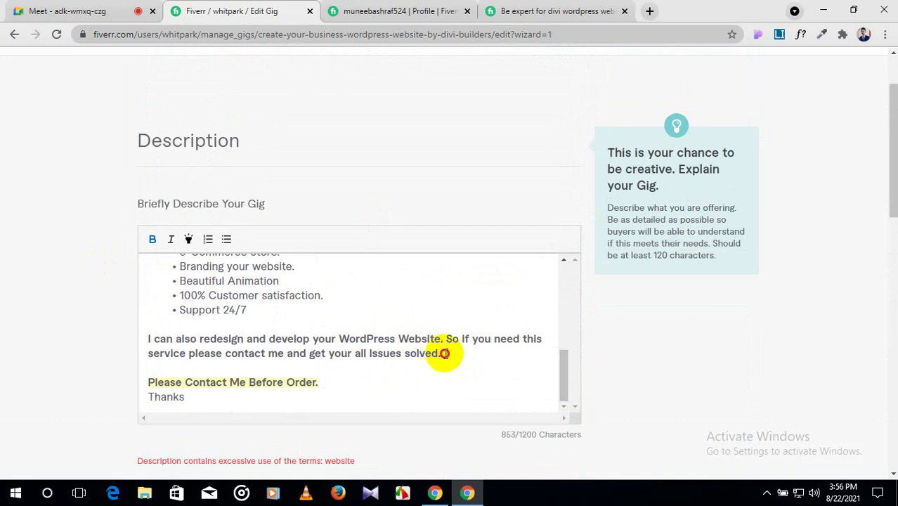
pyautogui.moveTo(444, 354); pyautogui.dragTo(149, 339)
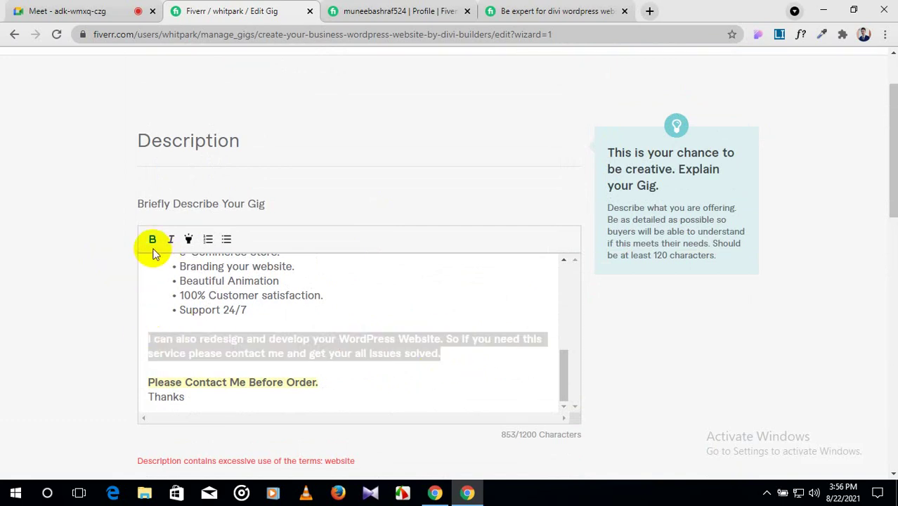
pyautogui.click(341, 382)
pyautogui.scroll(-4, 344, 380)
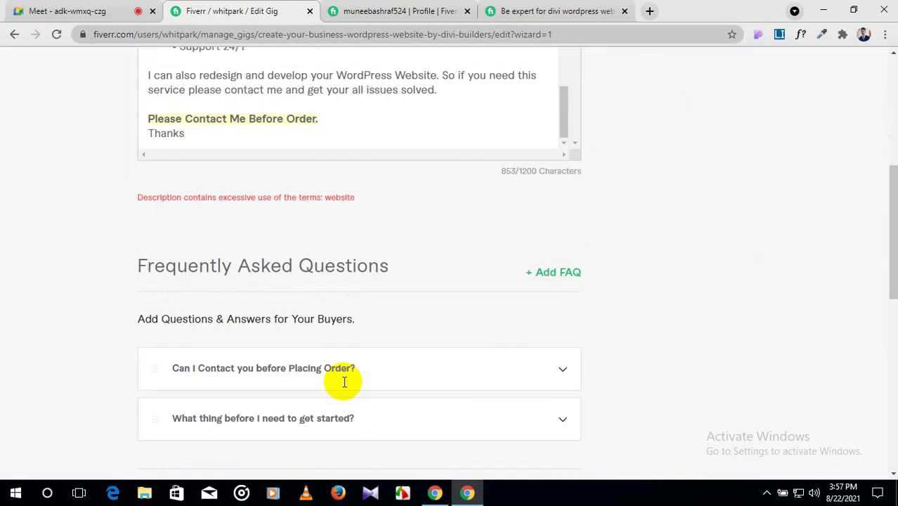
pyautogui.scroll(-3, 471, 376)
pyautogui.click(511, 331)
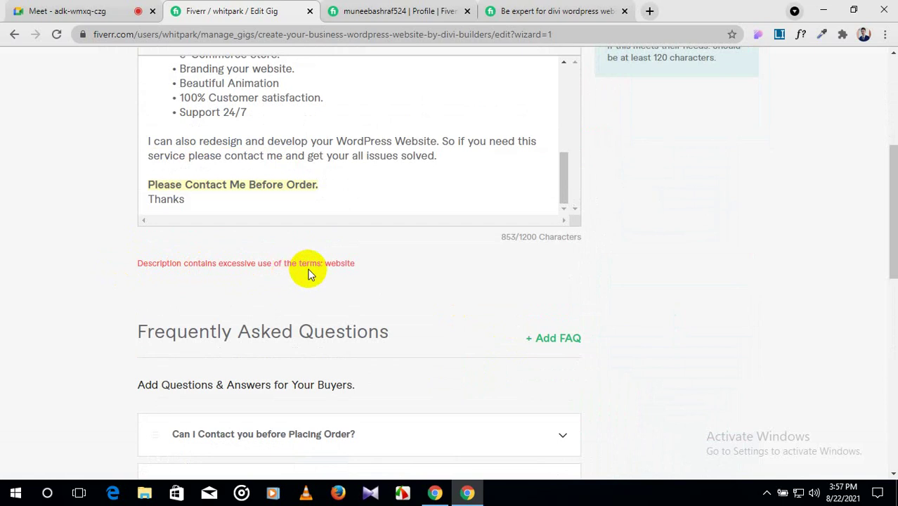
# Capitalize "Website" in the description's opening "You are at the place of" sentence and try to save and continue.
pyautogui.scroll(6, 361, 140)
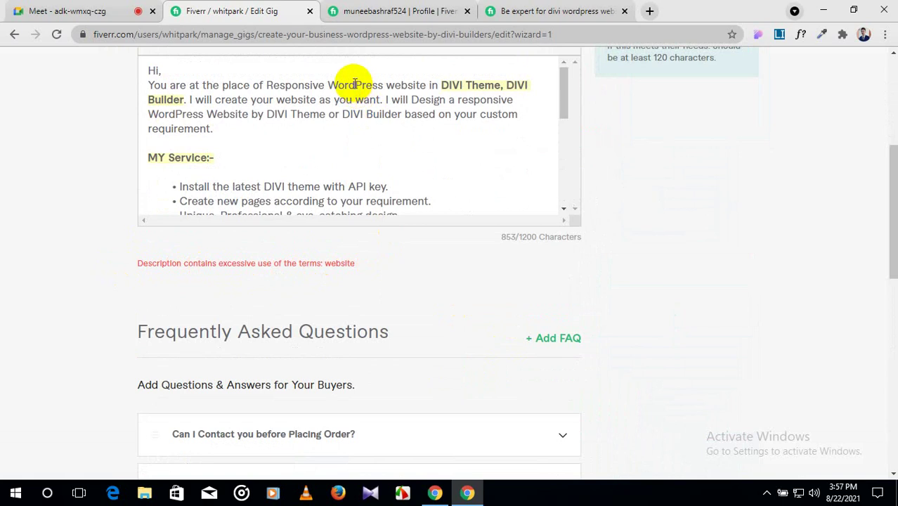
pyautogui.click(394, 87)
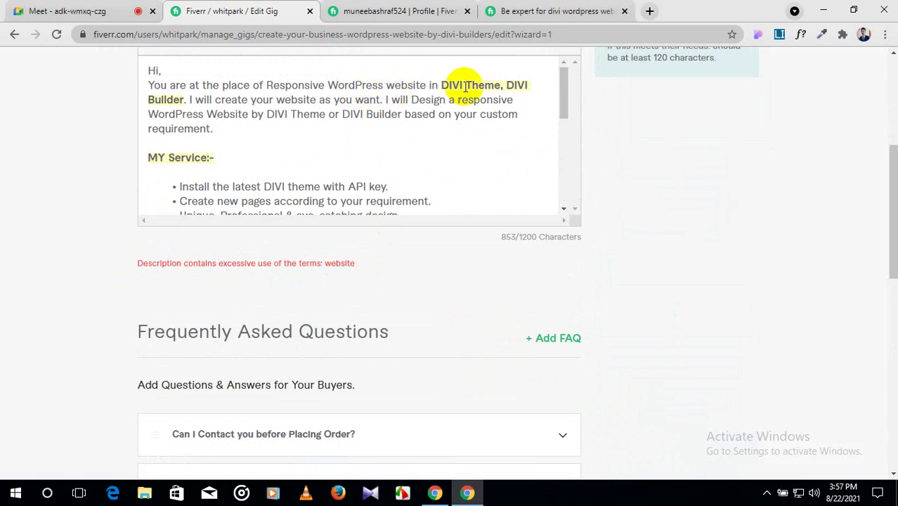
pyautogui.press('BackSpace')
pyautogui.write('W')
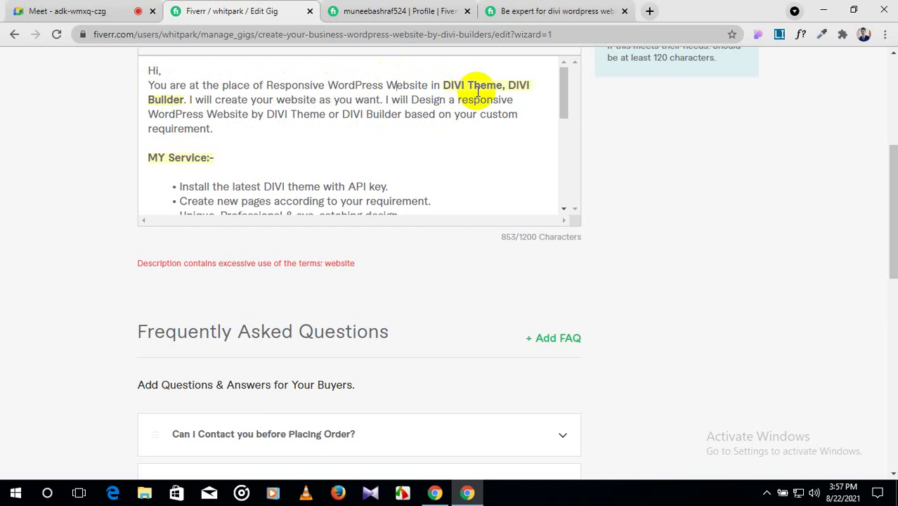
pyautogui.scroll(-1, 418, 95)
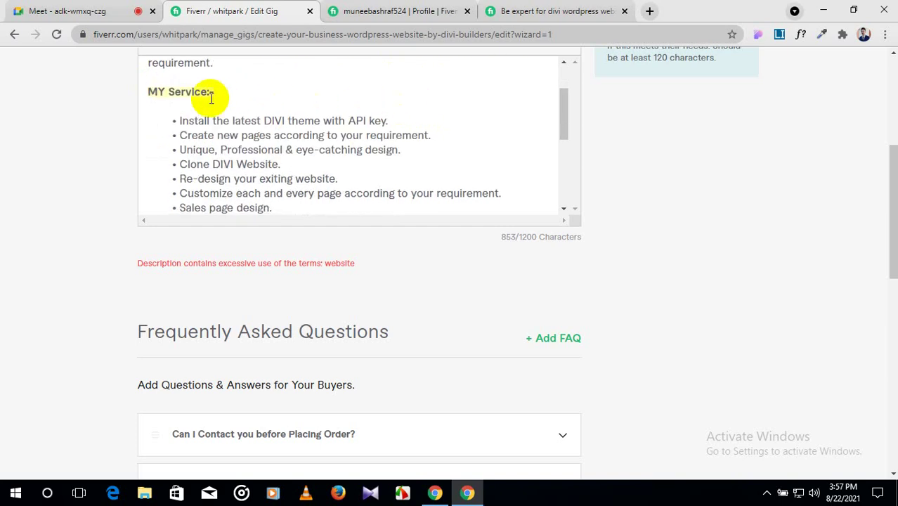
pyautogui.scroll(-2, 210, 99)
pyautogui.scroll(-1, 215, 96)
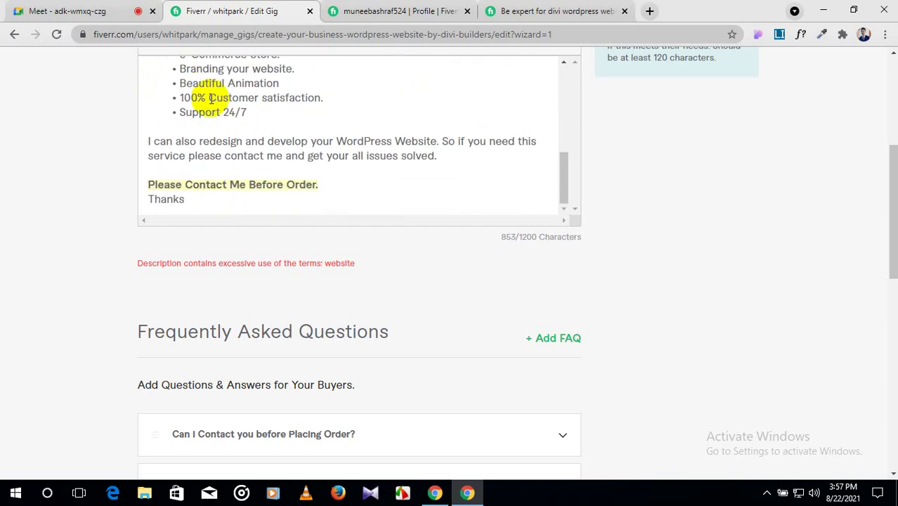
pyautogui.scroll(-1, 211, 94)
pyautogui.scroll(-2, 281, 108)
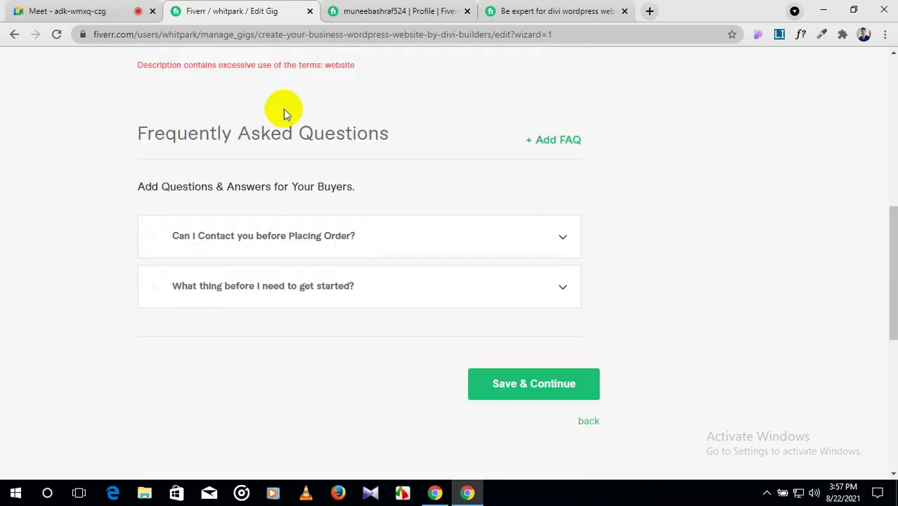
pyautogui.click(542, 394)
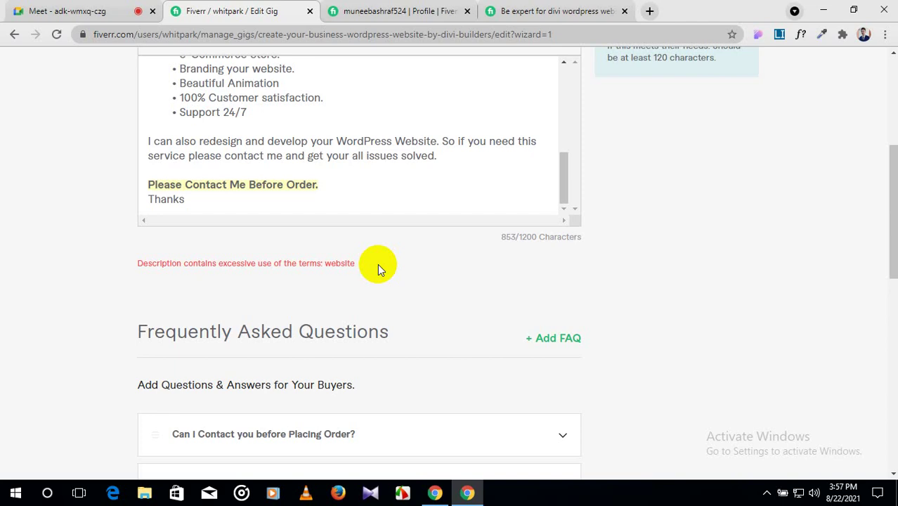
# Change "Website" to lowercase in the description's opening sentence and in the "I will Design a responsive WordPress" sentence.
pyautogui.scroll(5, 377, 264)
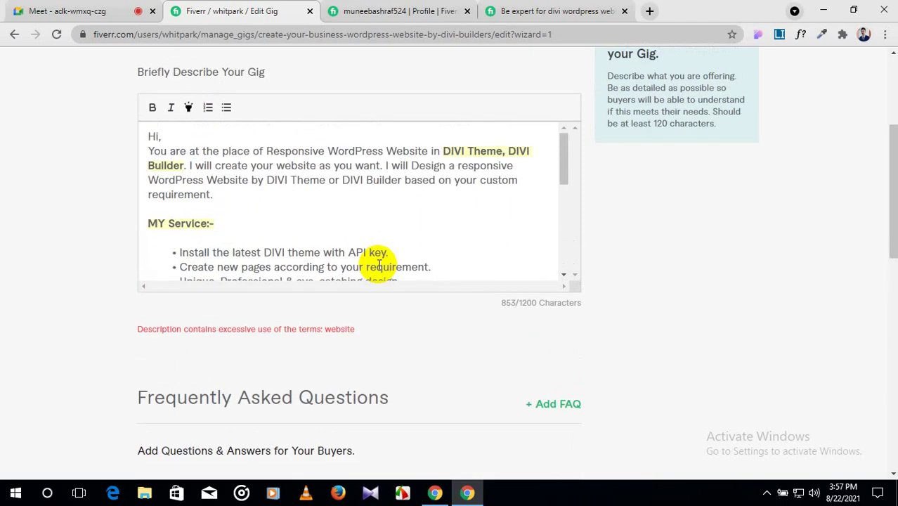
pyautogui.doubleClick(397, 151)
pyautogui.write('website')
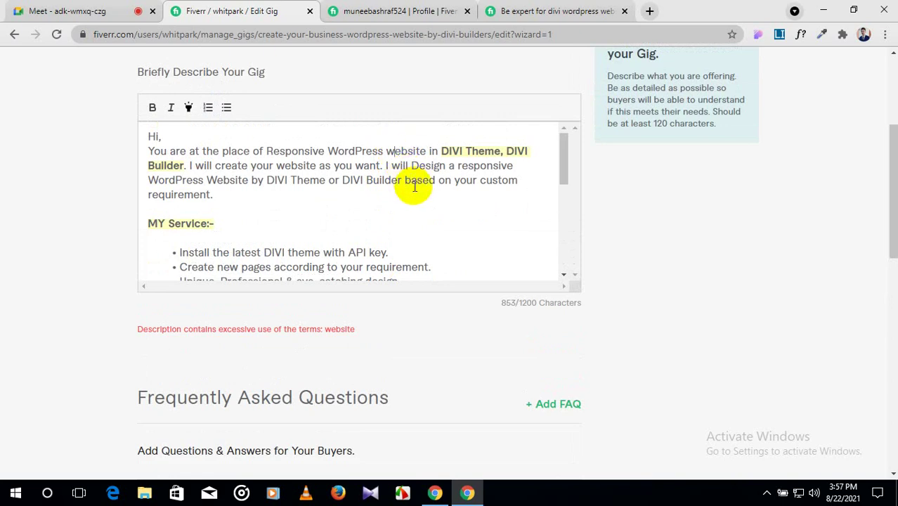
pyautogui.scroll(-1, 415, 186)
pyautogui.scroll(1, 351, 177)
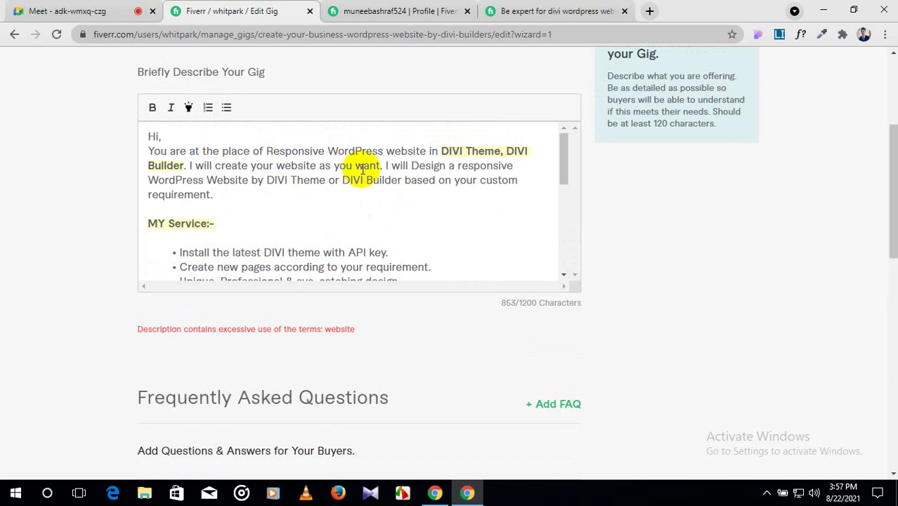
pyautogui.click(216, 180)
pyautogui.press('BackSpace')
pyautogui.write('w')
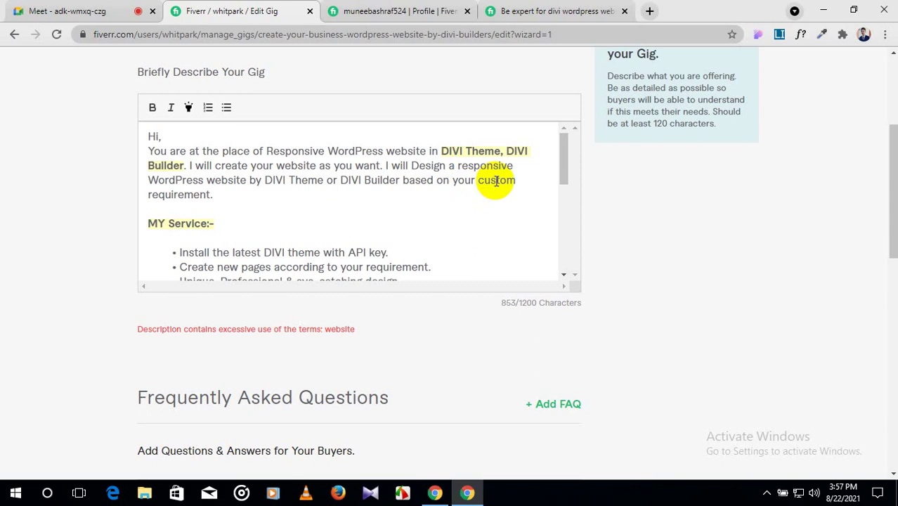
# Change "Website" to lowercase in the "Clone DIVI" bullet and in the "I can also redesign and develop" paragraph.
pyautogui.scroll(-1, 275, 222)
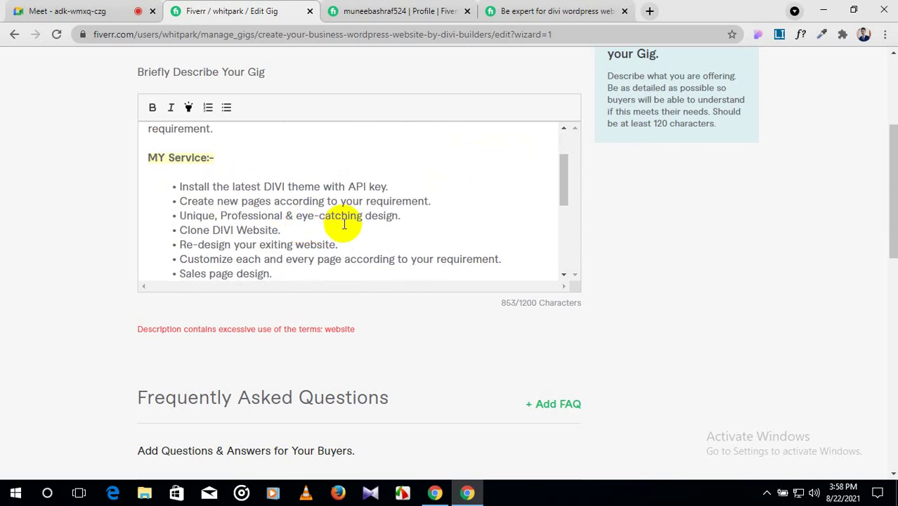
pyautogui.scroll(-1, 205, 219)
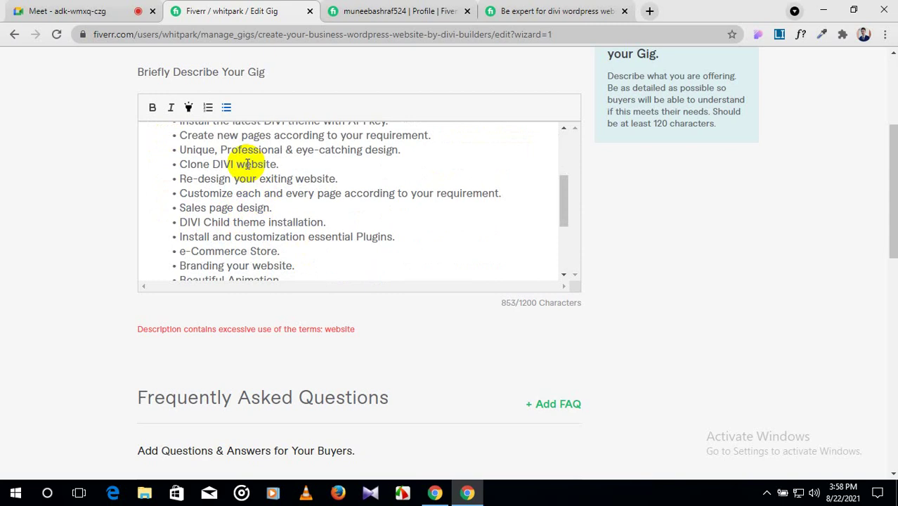
pyautogui.click(246, 168)
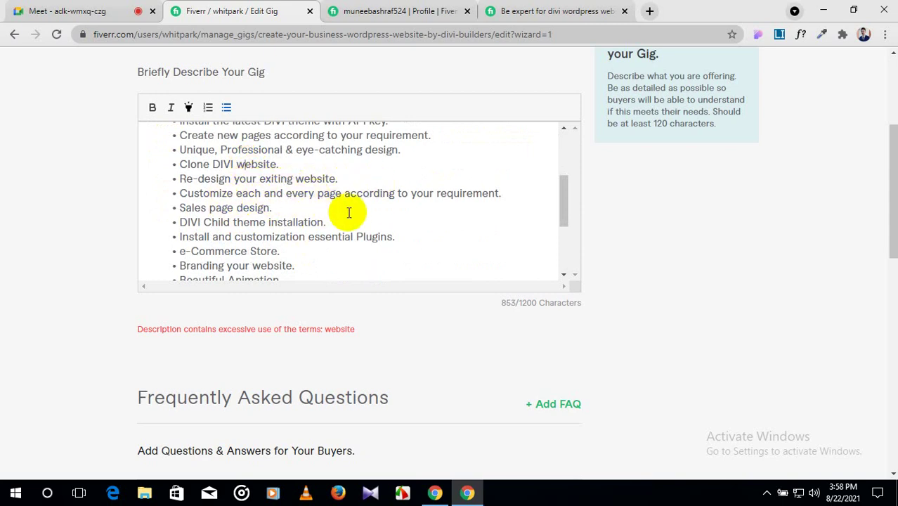
pyautogui.scroll(-1, 358, 211)
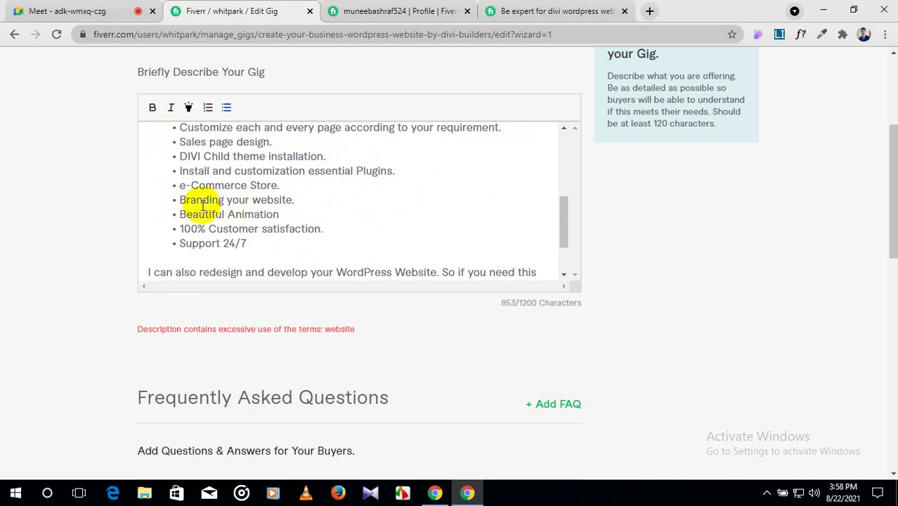
pyautogui.scroll(-1, 275, 211)
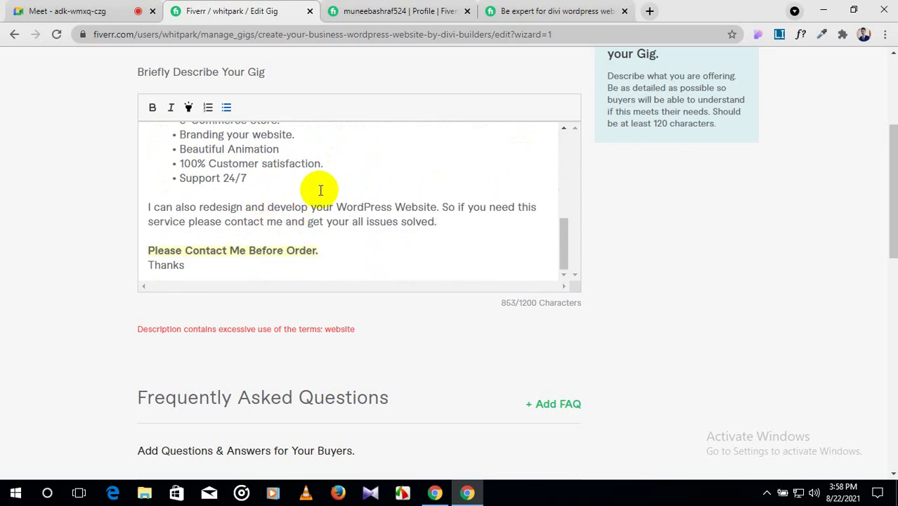
pyautogui.doubleClick(405, 205)
pyautogui.write('website')
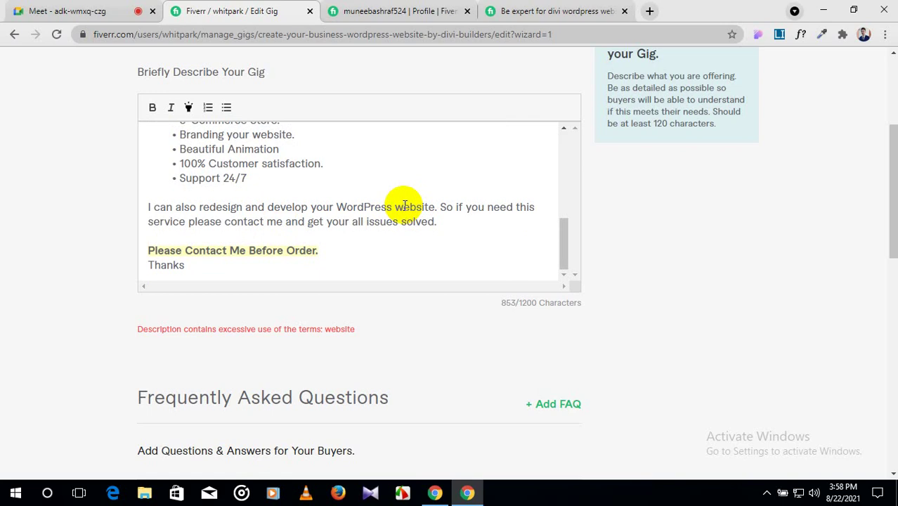
# Insert a blank line between "Please Contact Me Before Order." and "Thanks" and try to save and continue.
pyautogui.scroll(-1, 274, 230)
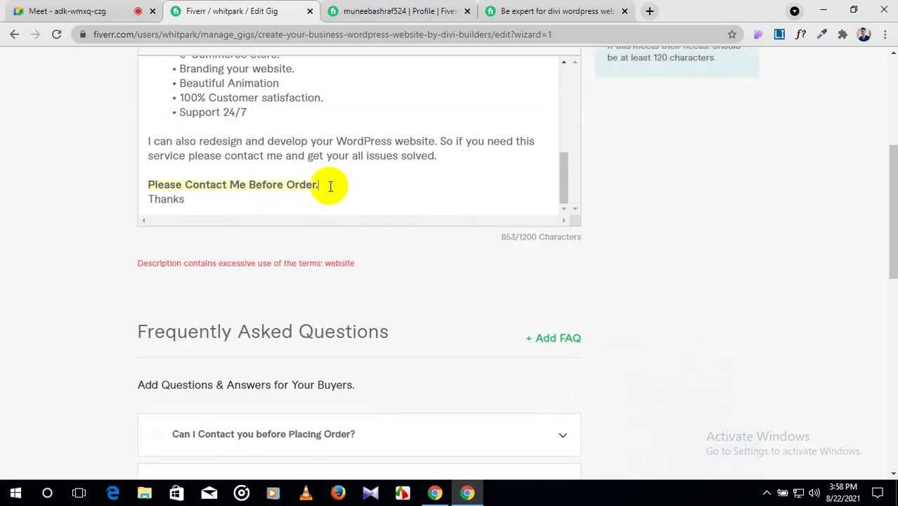
pyautogui.scroll(-2, 330, 186)
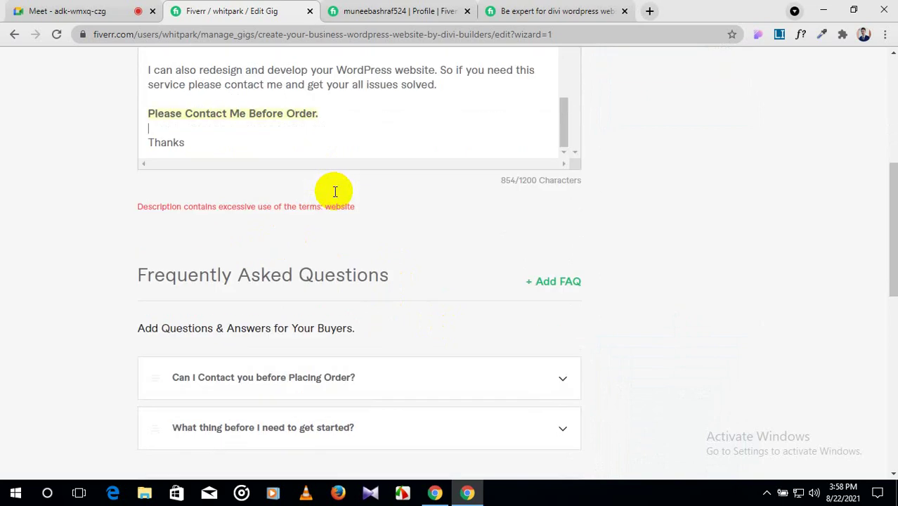
pyautogui.scroll(-3, 485, 336)
pyautogui.click(491, 330)
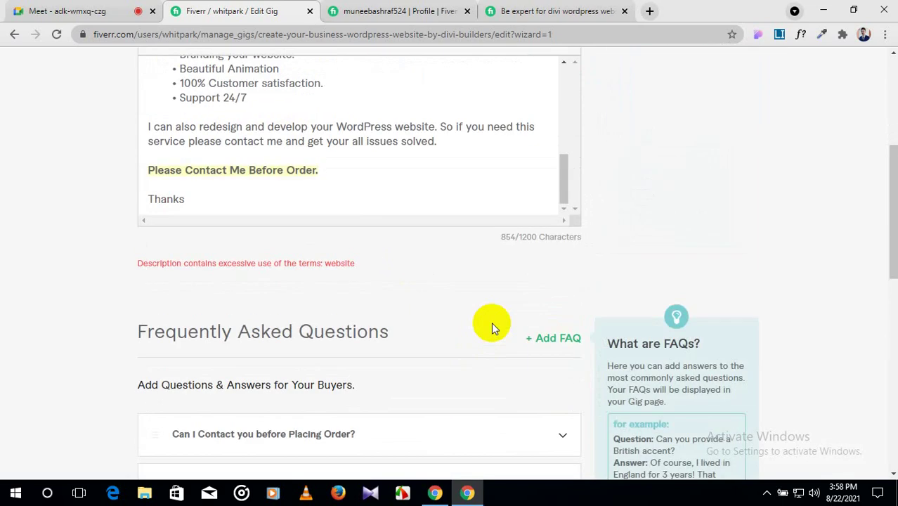
# Remove the bold emphasis from "DIVI Theme, DIVI Builder" in the opening paragraph and try to save and continue again.
pyautogui.scroll(2, 491, 325)
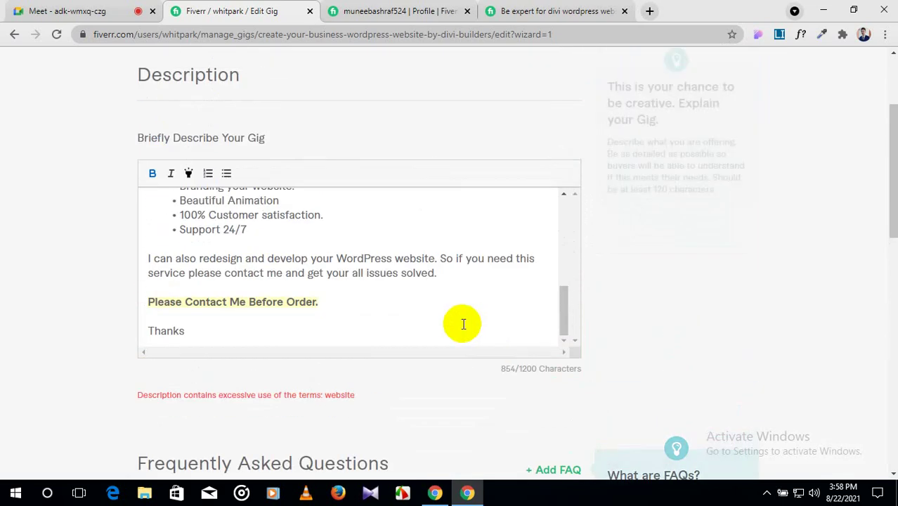
pyautogui.scroll(5, 360, 294)
pyautogui.scroll(2, 365, 296)
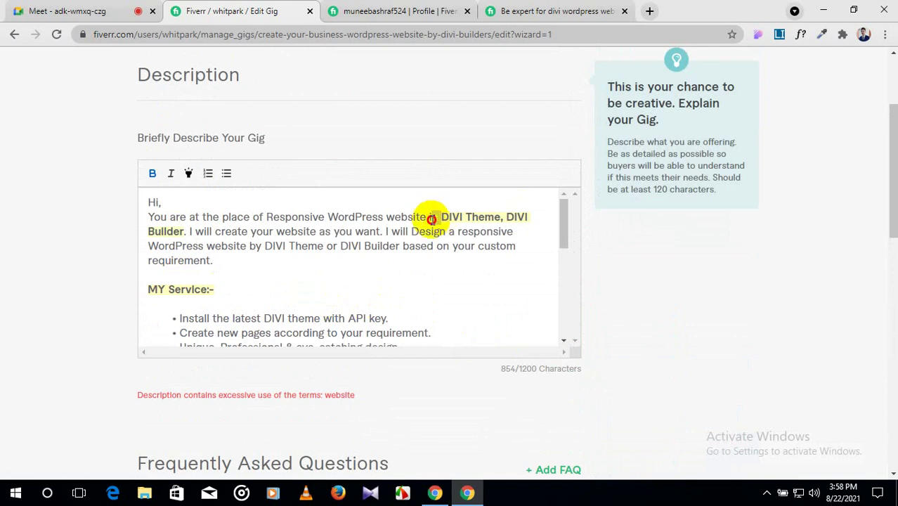
pyautogui.moveTo(432, 219); pyautogui.dragTo(176, 230)
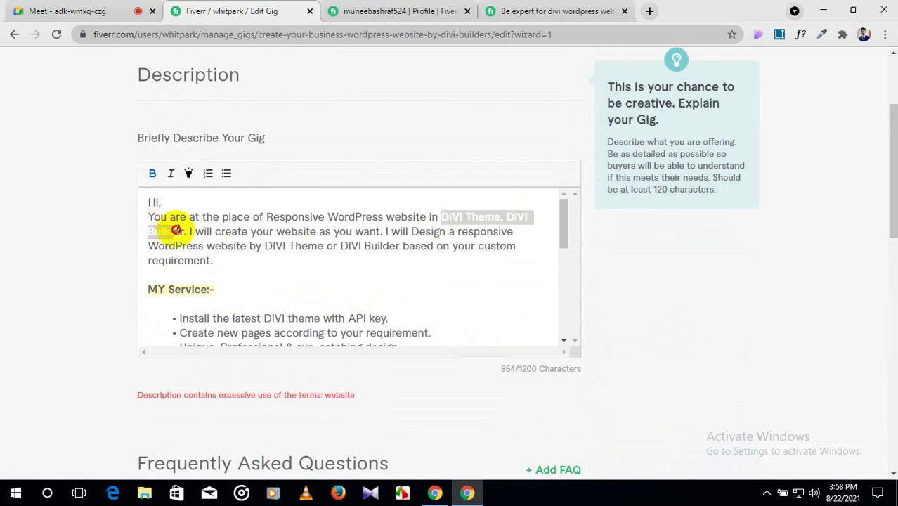
pyautogui.click(152, 174)
pyautogui.click(372, 275)
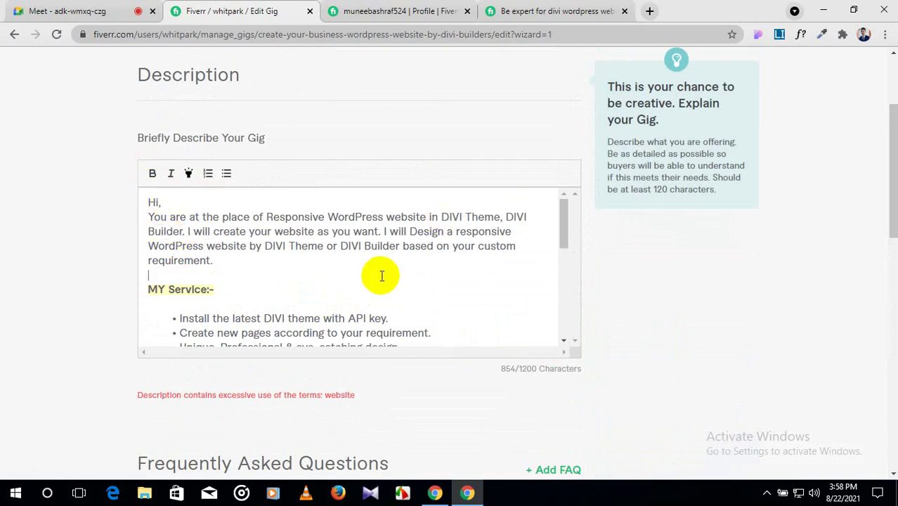
pyautogui.scroll(-5, 441, 288)
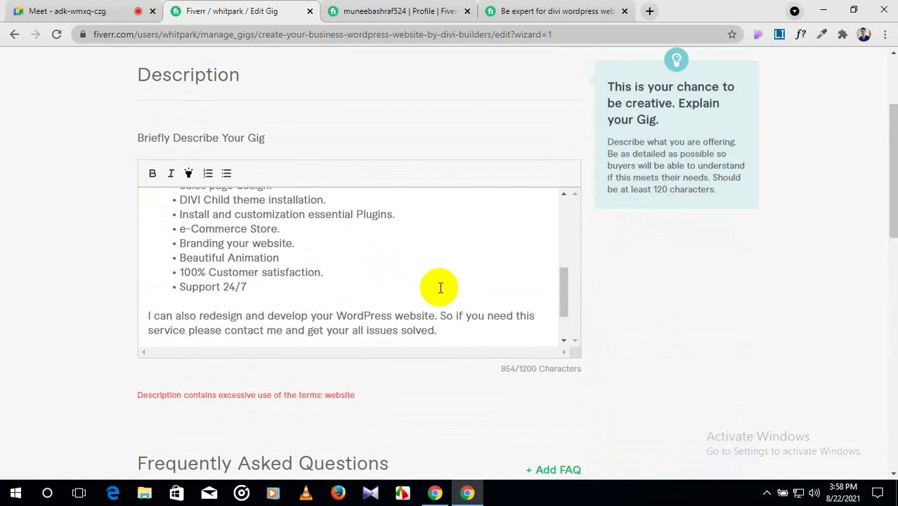
pyautogui.scroll(-1, 531, 358)
pyautogui.scroll(-3, 534, 393)
pyautogui.click(538, 448)
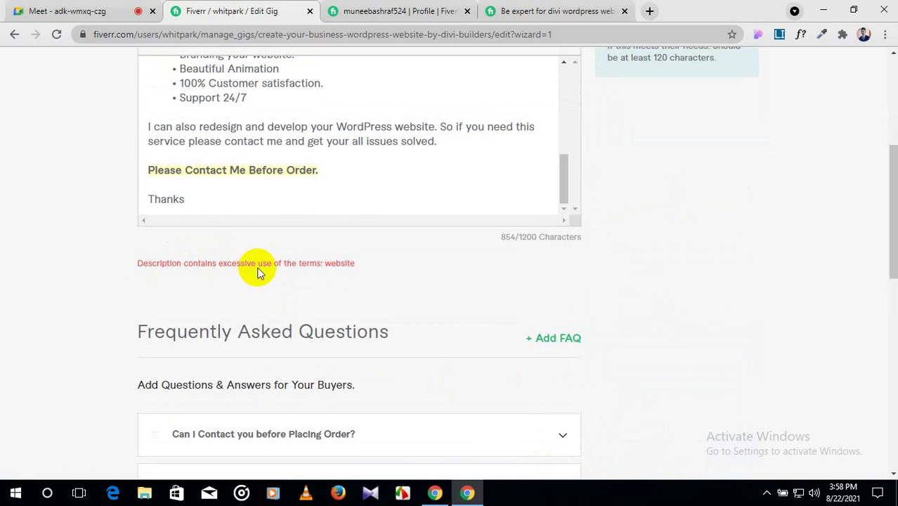
# Shorten "website" to "site" in the description's opening sentence about the Responsive WordPress website in DIVI Theme.
pyautogui.scroll(5, 320, 144)
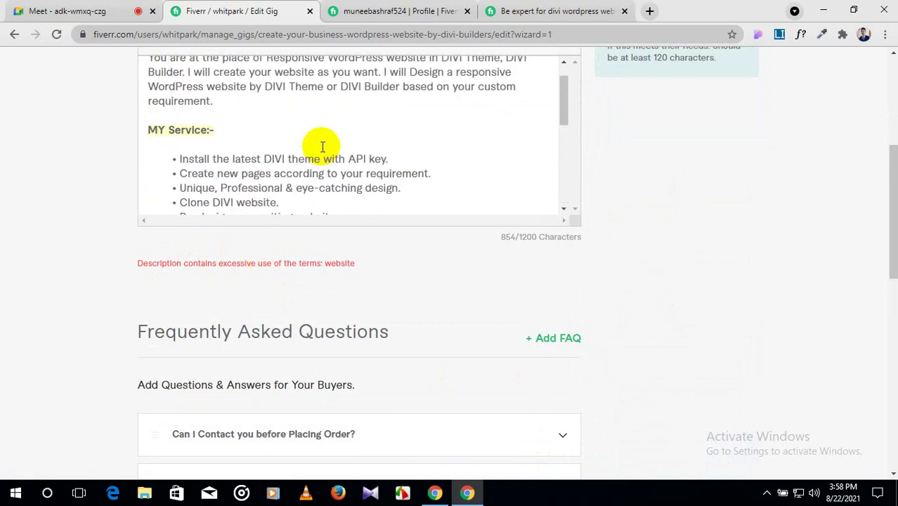
pyautogui.scroll(1, 322, 146)
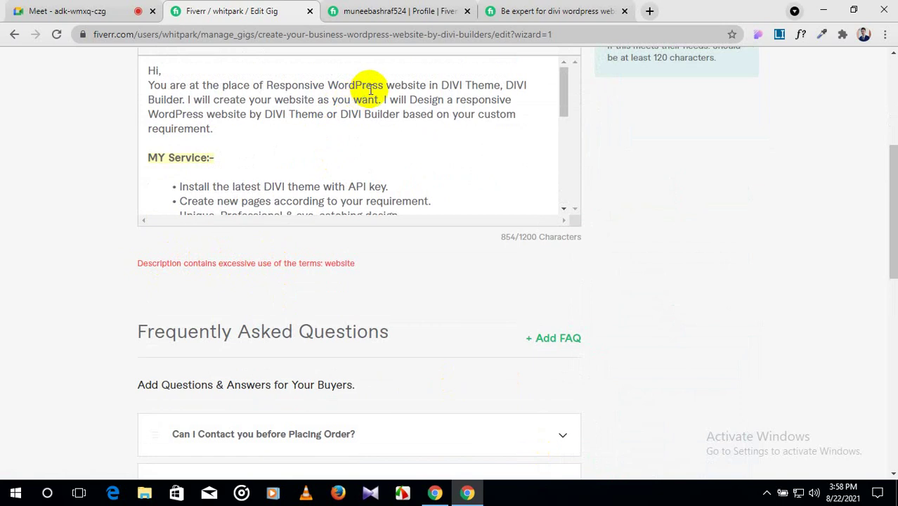
pyautogui.moveTo(406, 85); pyautogui.dragTo(383, 85)
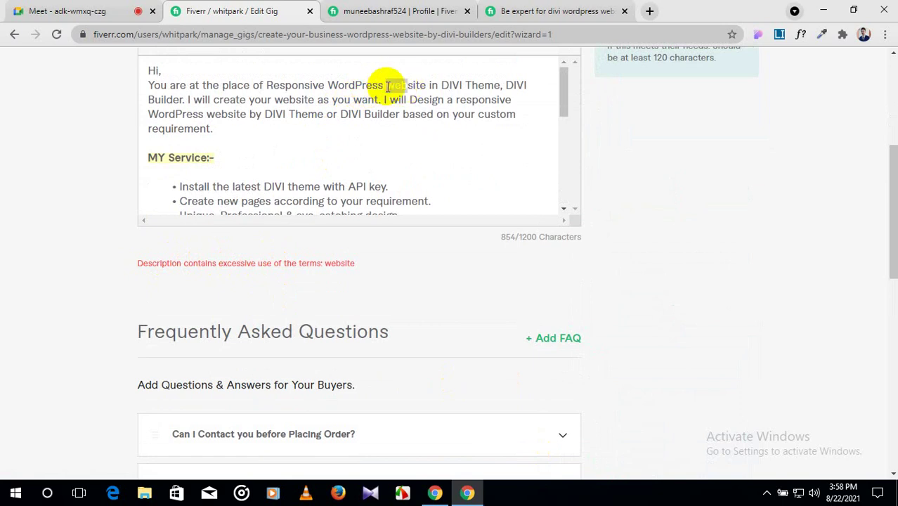
pyautogui.press('BackSpace')
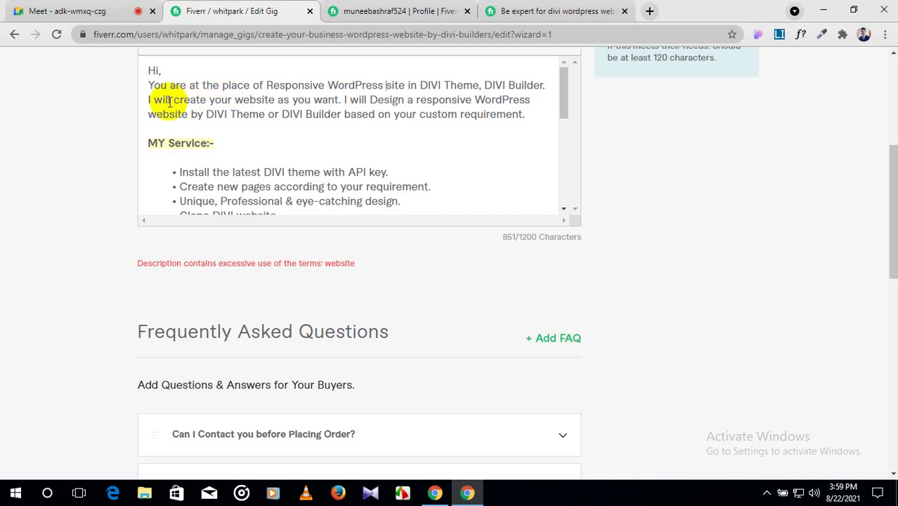
# Shorten "website" to "site" in the "I will Design a responsive WordPress" sentence and try to save and continue.
pyautogui.scroll(-2, 269, 102)
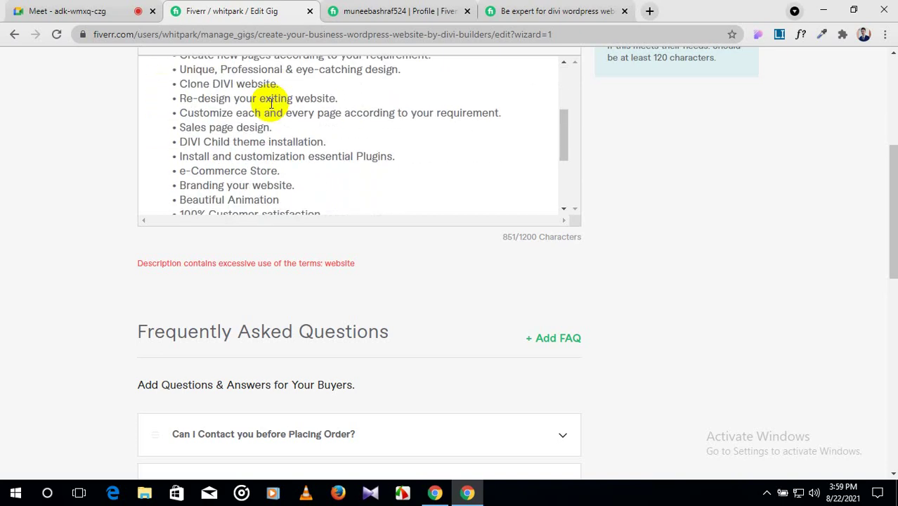
pyautogui.scroll(1, 269, 102)
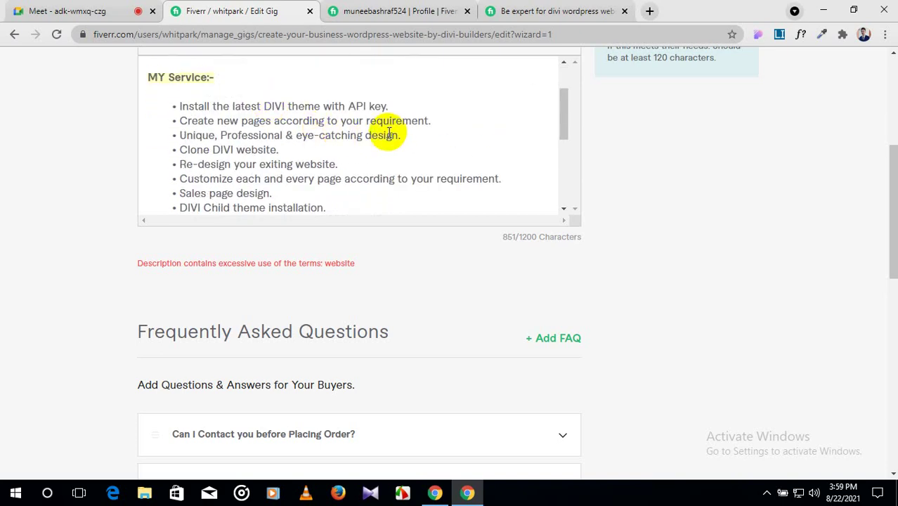
pyautogui.scroll(1, 388, 133)
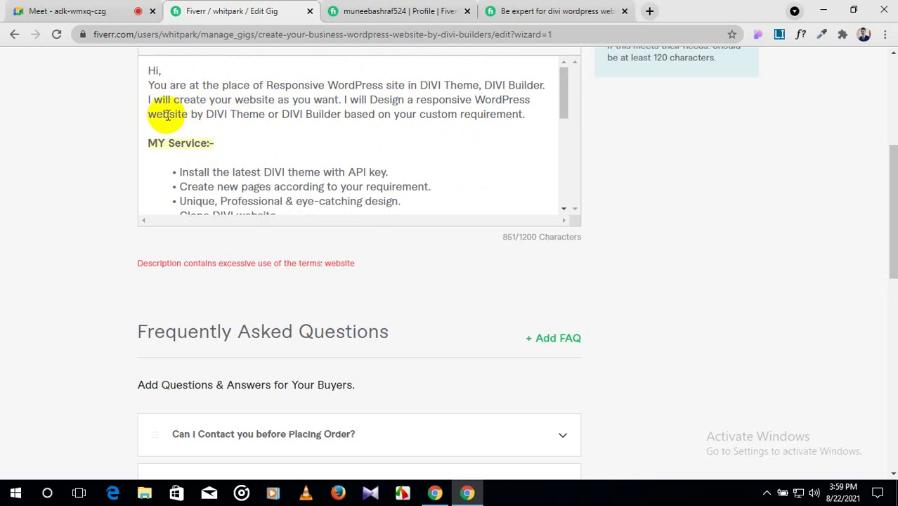
pyautogui.moveTo(168, 116); pyautogui.dragTo(144, 116)
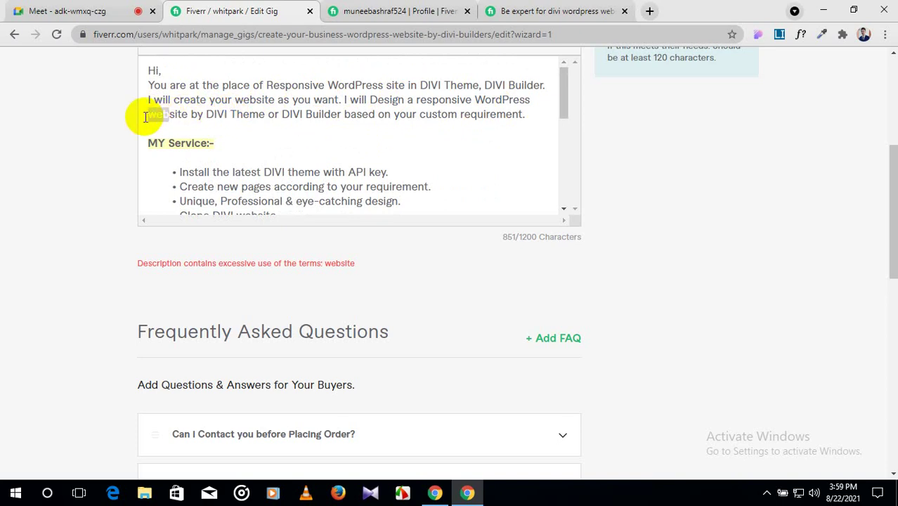
pyautogui.press('BackSpace')
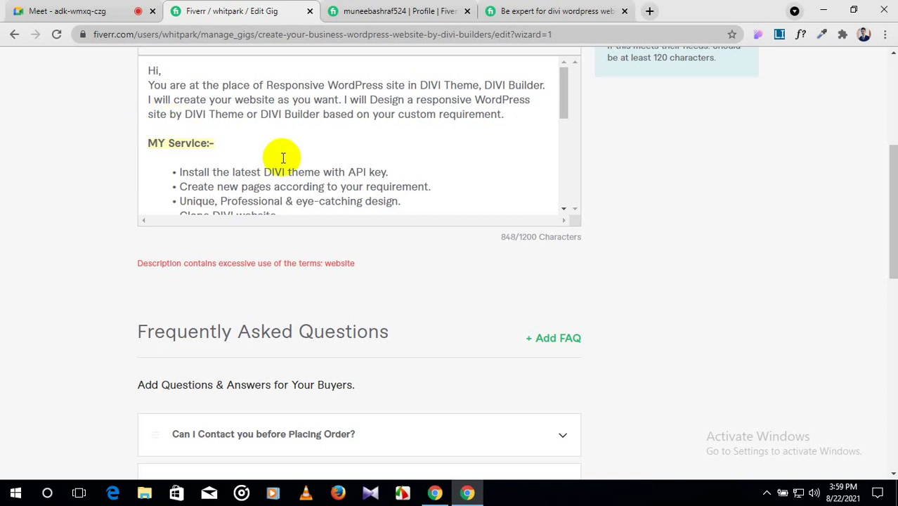
pyautogui.scroll(-7, 283, 157)
pyautogui.scroll(-2, 493, 246)
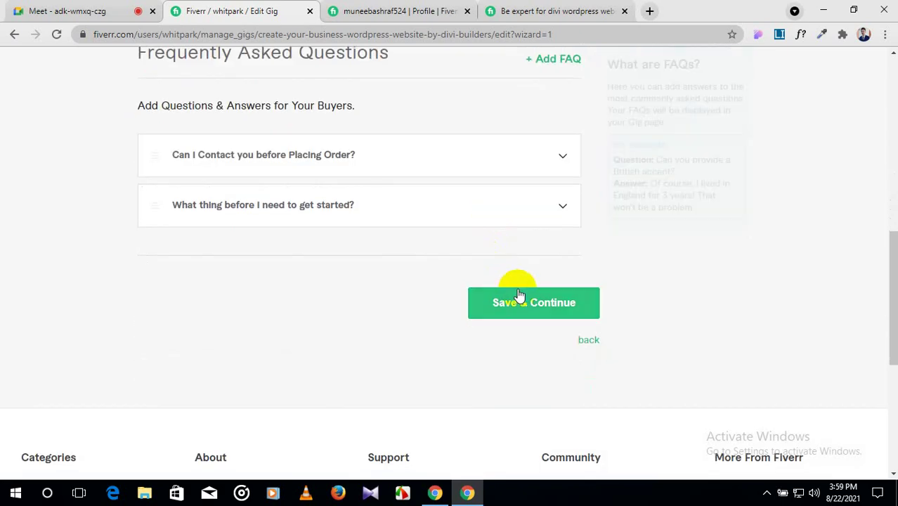
pyautogui.click(523, 299)
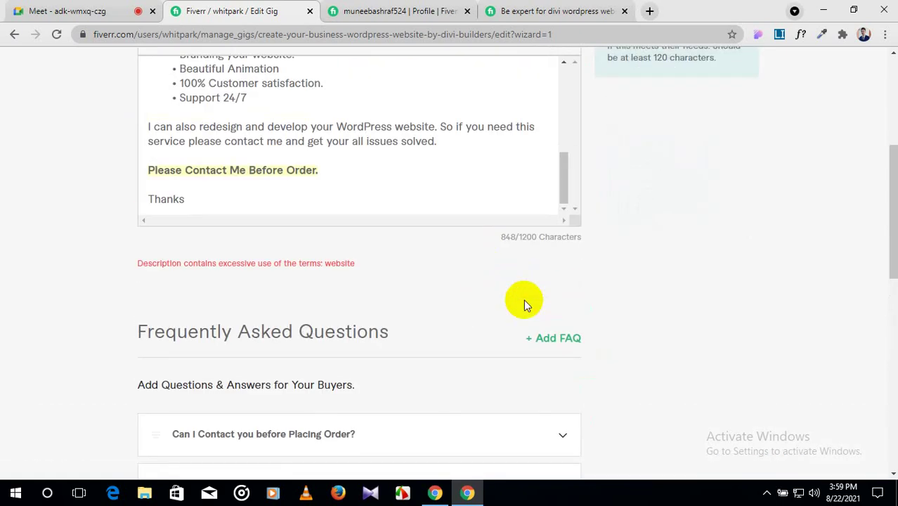
# Shorten "website" to "site" in the "I can also redesign and develop" paragraph and try to save and continue.
pyautogui.scroll(-4, 523, 299)
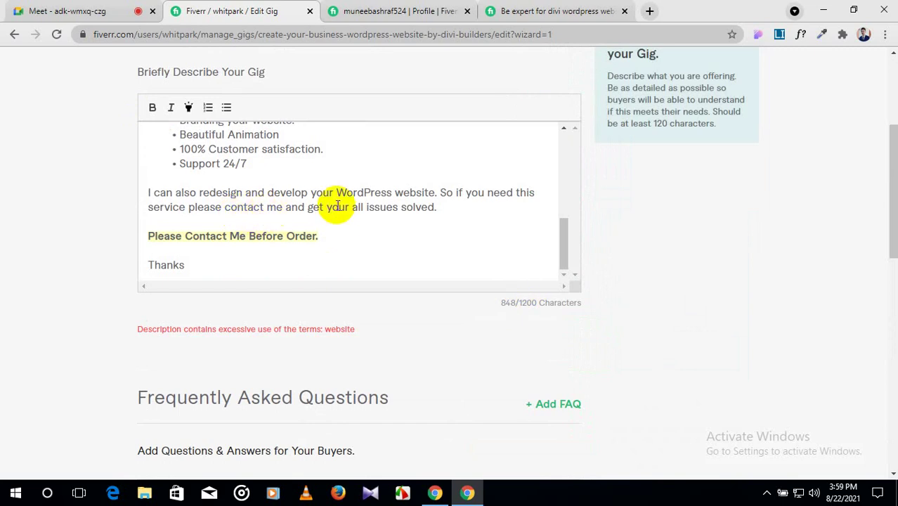
pyautogui.moveTo(415, 194); pyautogui.dragTo(398, 193)
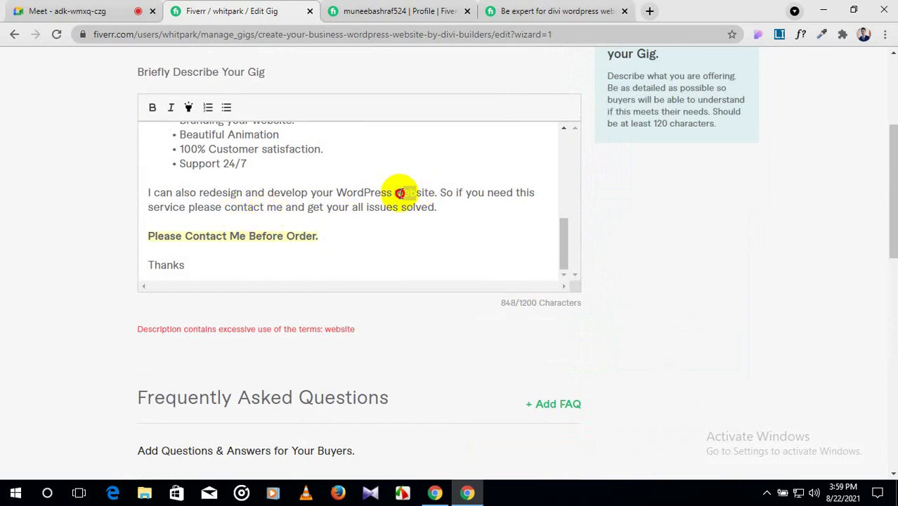
pyautogui.press('BackSpace')
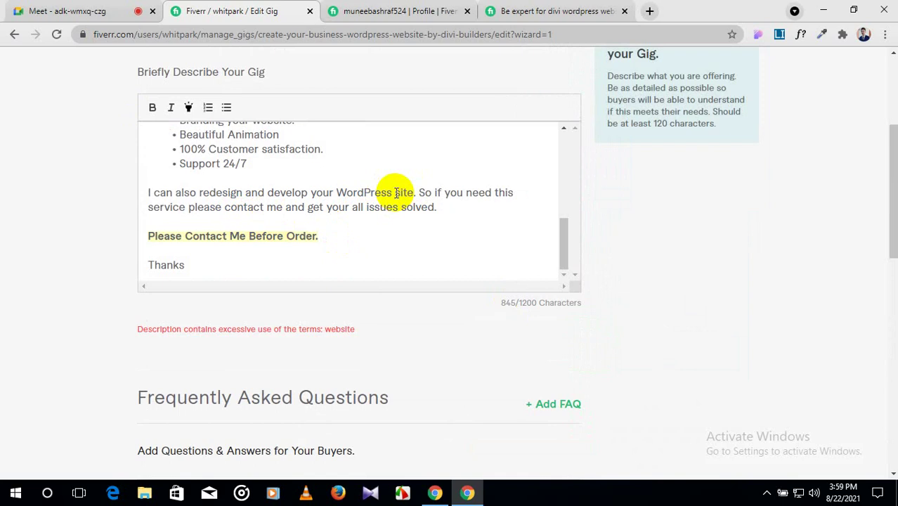
pyautogui.scroll(-4, 457, 286)
pyautogui.click(520, 380)
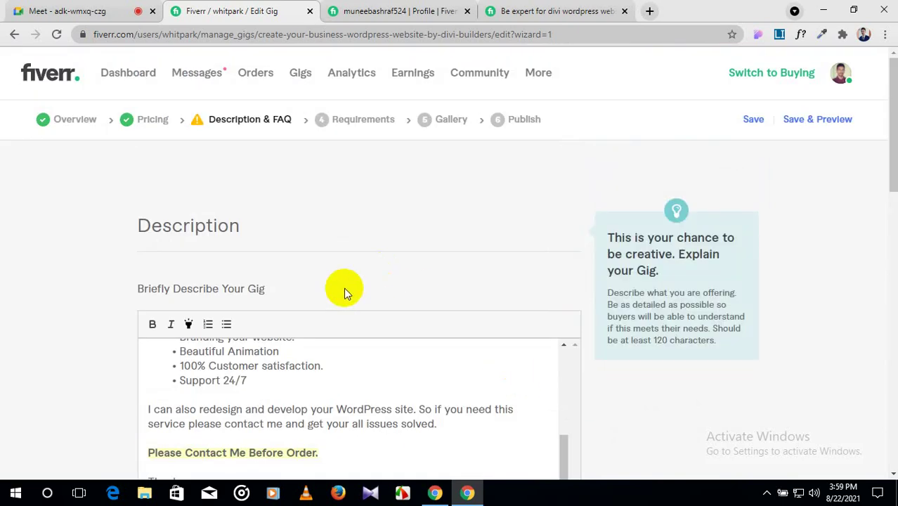
# Review the whole description, from the introduction through the service bullets to the closing lines, for remaining uses of "website".
pyautogui.scroll(-3, 365, 287)
pyautogui.scroll(6, 304, 274)
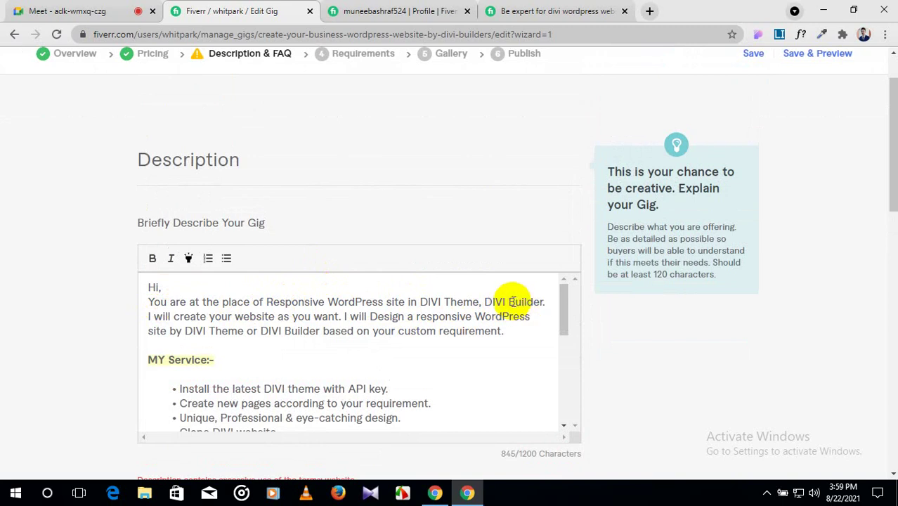
pyautogui.scroll(-2, 303, 315)
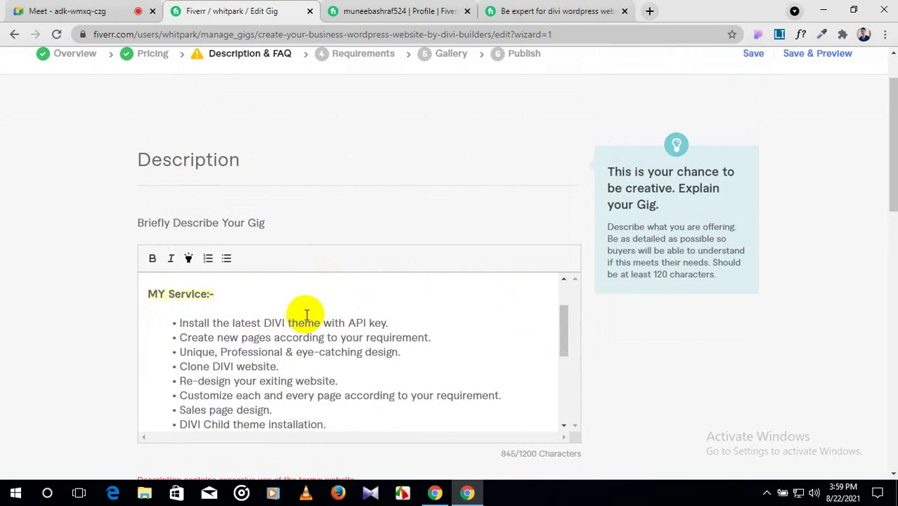
pyautogui.scroll(2, 302, 315)
pyautogui.scroll(-2, 367, 316)
pyautogui.scroll(-2, 310, 316)
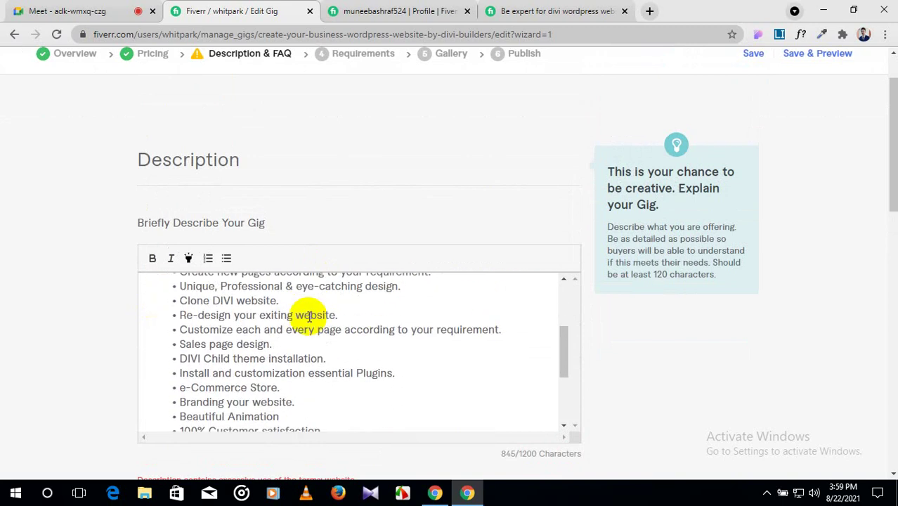
pyautogui.scroll(-2, 307, 315)
pyautogui.scroll(6, 309, 315)
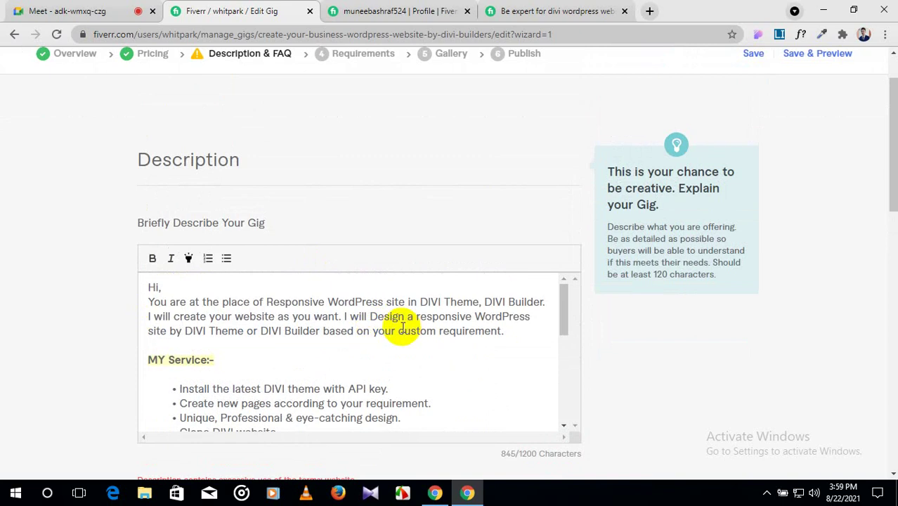
pyautogui.scroll(-1, 402, 329)
pyautogui.scroll(1, 402, 329)
pyautogui.scroll(-2, 484, 327)
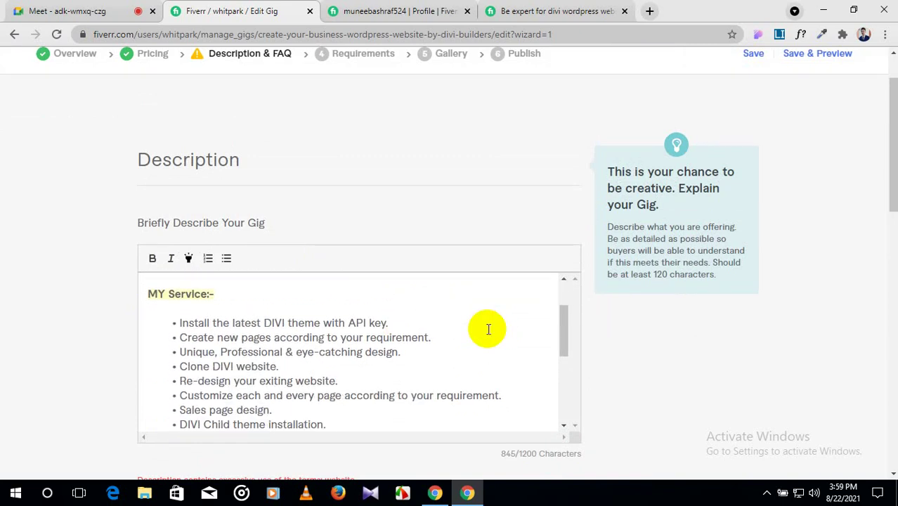
pyautogui.scroll(-3, 485, 326)
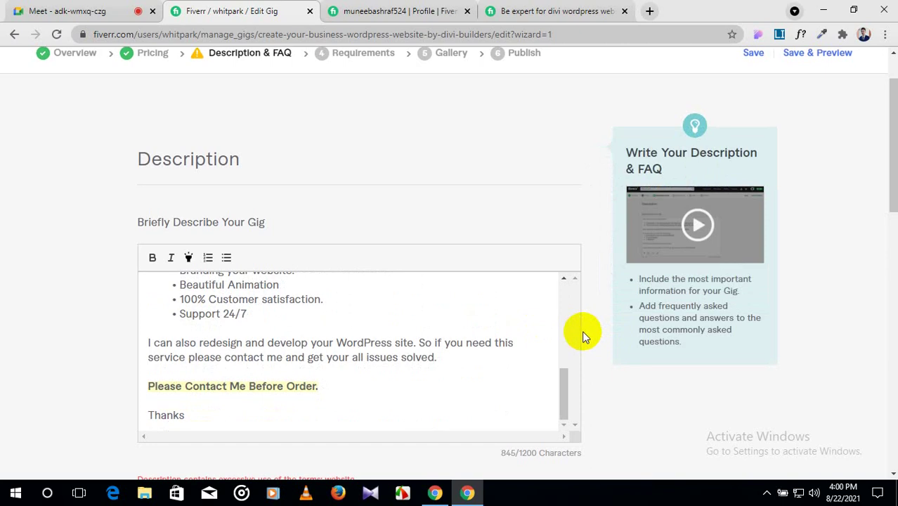
# Bold and highlight the "I can also redesign and develop your WordPress site" paragraph and try to save and continue.
pyautogui.scroll(-2, 497, 319)
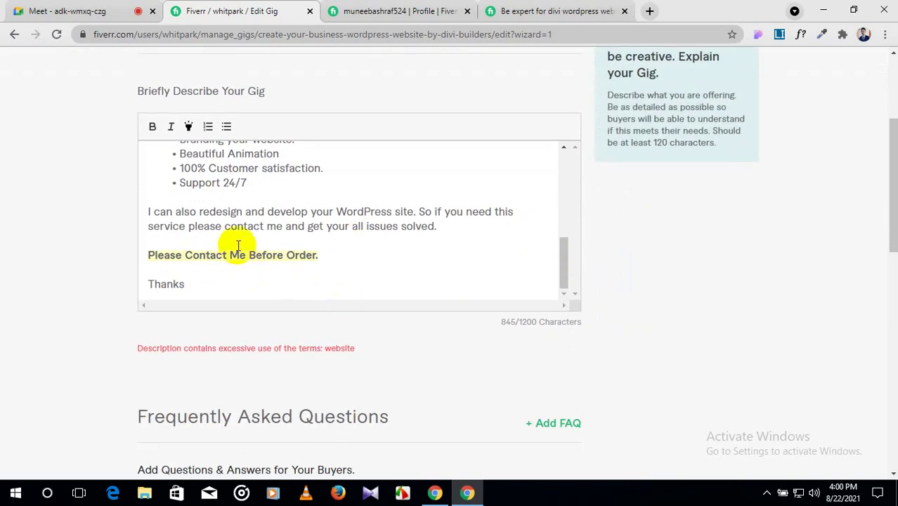
pyautogui.moveTo(437, 226); pyautogui.dragTo(151, 207)
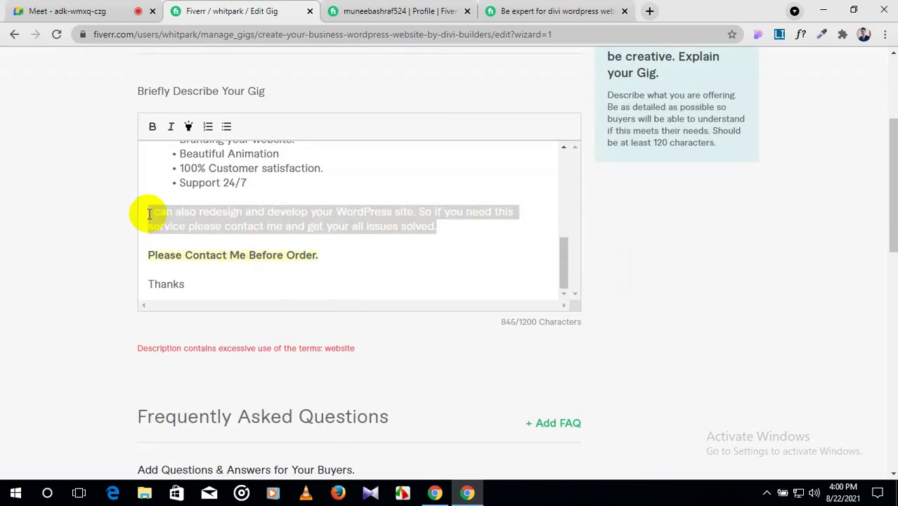
pyautogui.click(152, 126)
pyautogui.click(187, 128)
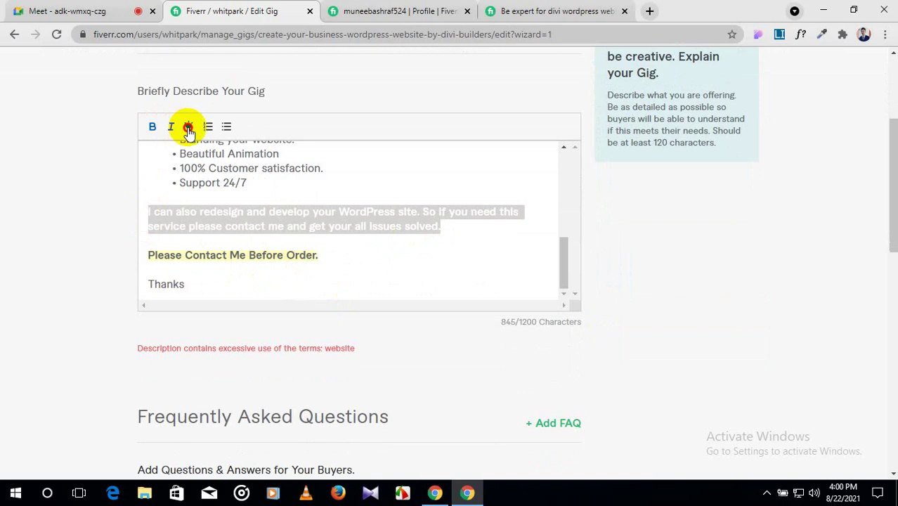
pyautogui.click(610, 332)
pyautogui.scroll(-2, 610, 332)
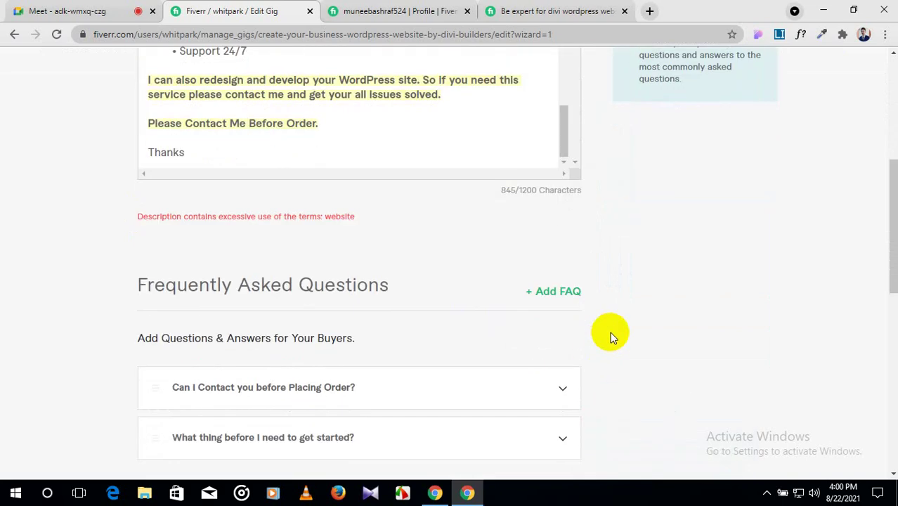
pyautogui.scroll(-4, 610, 332)
pyautogui.click(555, 281)
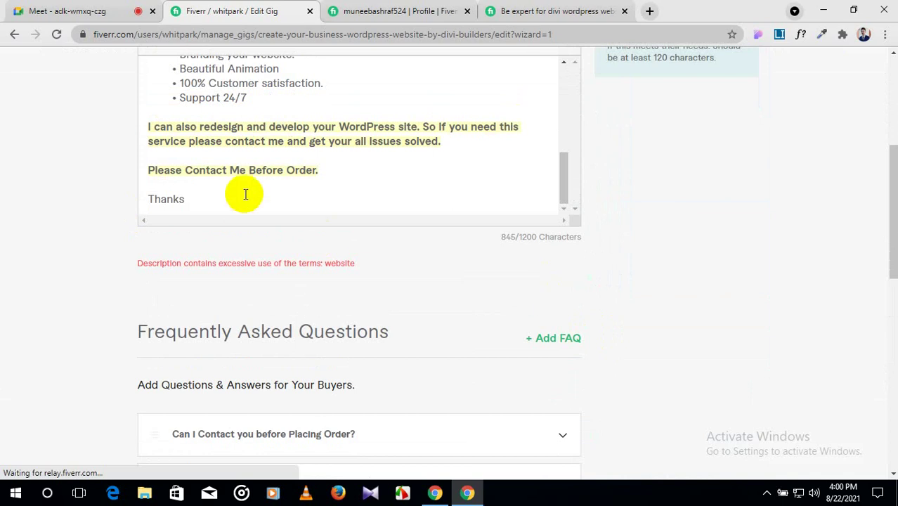
# Remove the bold and highlight formatting from the "I can also redesign and develop your WordPress site" paragraph.
pyautogui.moveTo(456, 144); pyautogui.dragTo(104, 132)
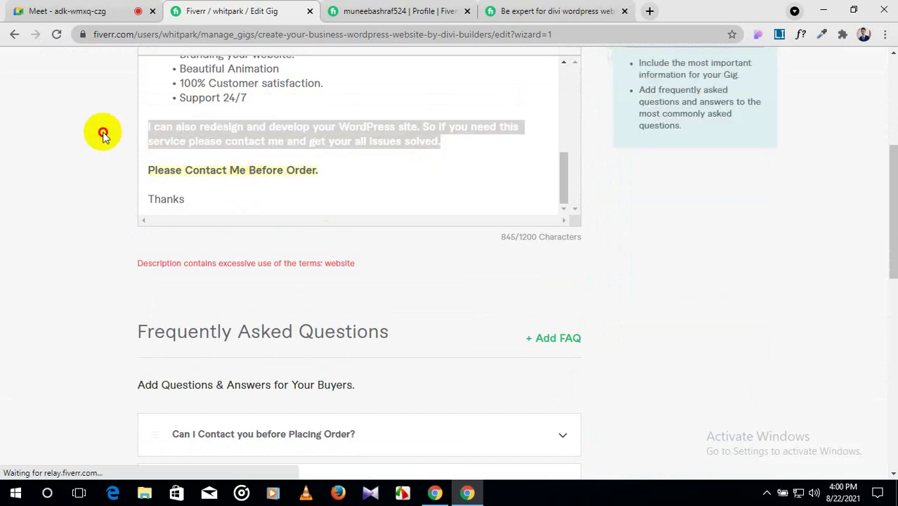
pyautogui.scroll(5, 273, 173)
pyautogui.scroll(2, 273, 172)
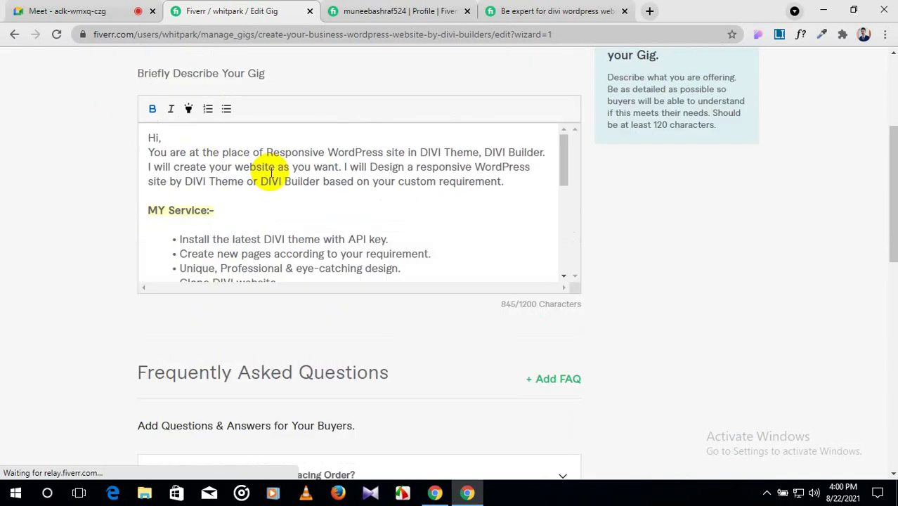
pyautogui.click(187, 174)
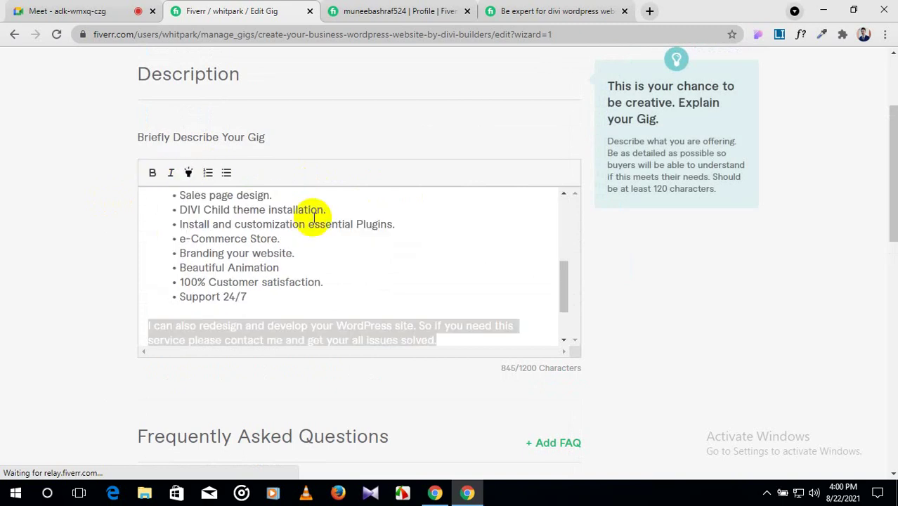
pyautogui.click(413, 247)
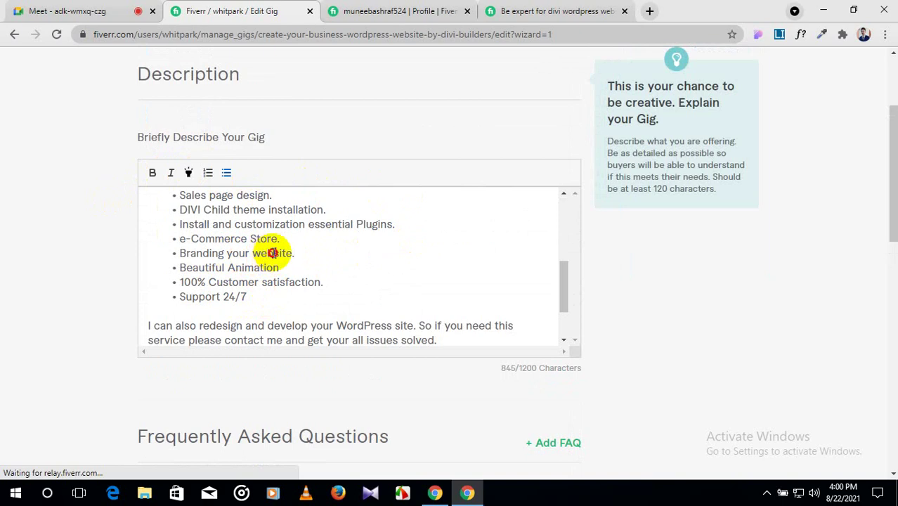
# Shorten "website" to "site" in the "Branding your website" and "Re-design your exiting website" bullets.
pyautogui.moveTo(272, 252); pyautogui.dragTo(254, 254)
pyautogui.press('BackSpace')
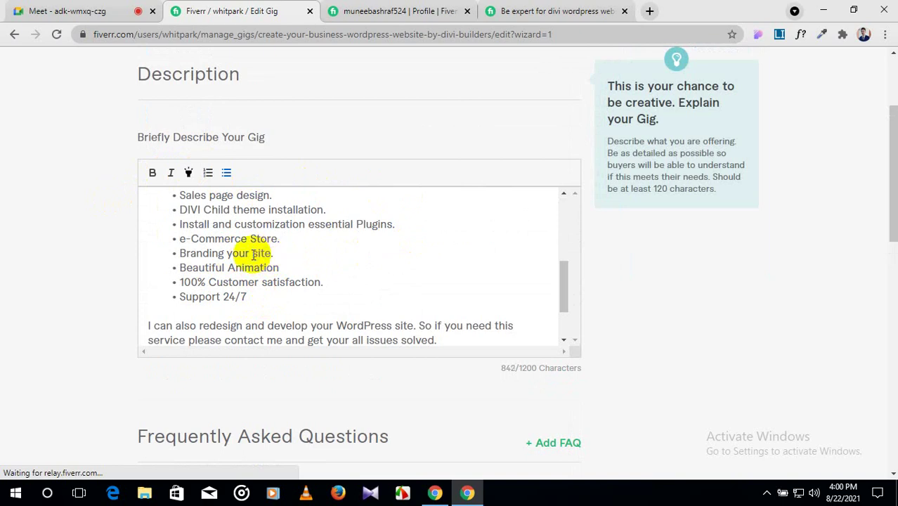
pyautogui.scroll(2, 254, 254)
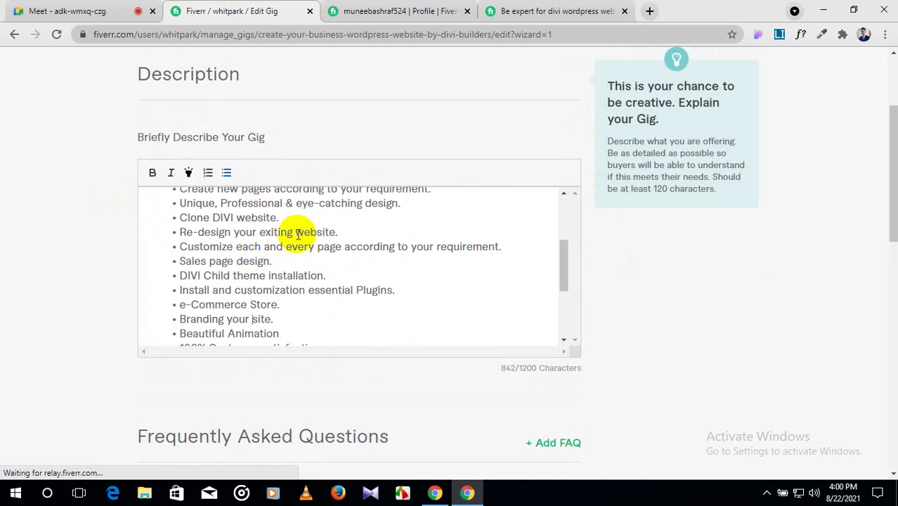
pyautogui.moveTo(316, 233); pyautogui.dragTo(296, 233)
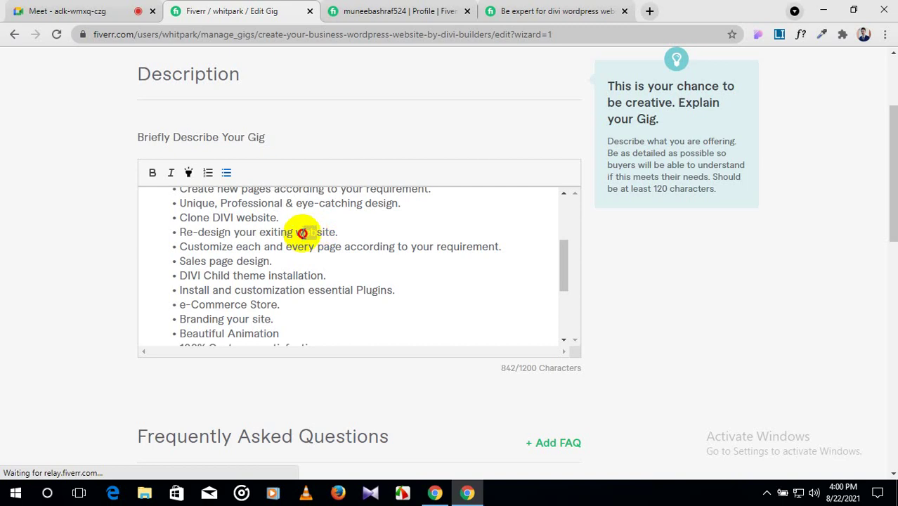
pyautogui.press('BackSpace')
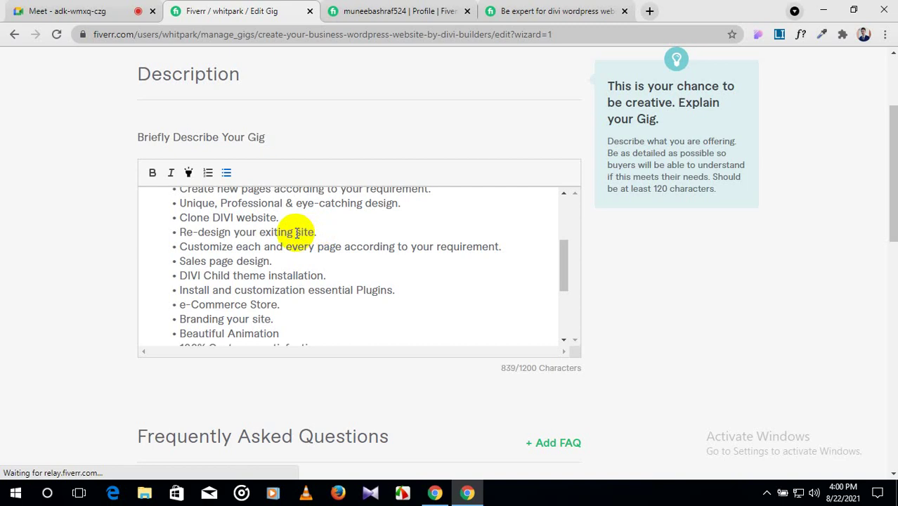
pyautogui.scroll(1, 297, 232)
pyautogui.scroll(2, 296, 233)
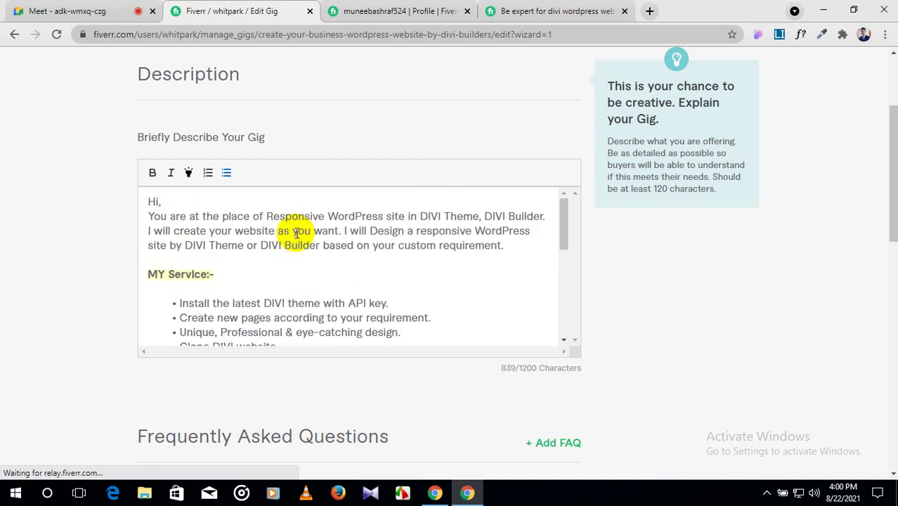
# Save the gig's description and FAQ and continue to the Requirements stage.
pyautogui.scroll(-6, 296, 232)
pyautogui.scroll(-4, 493, 384)
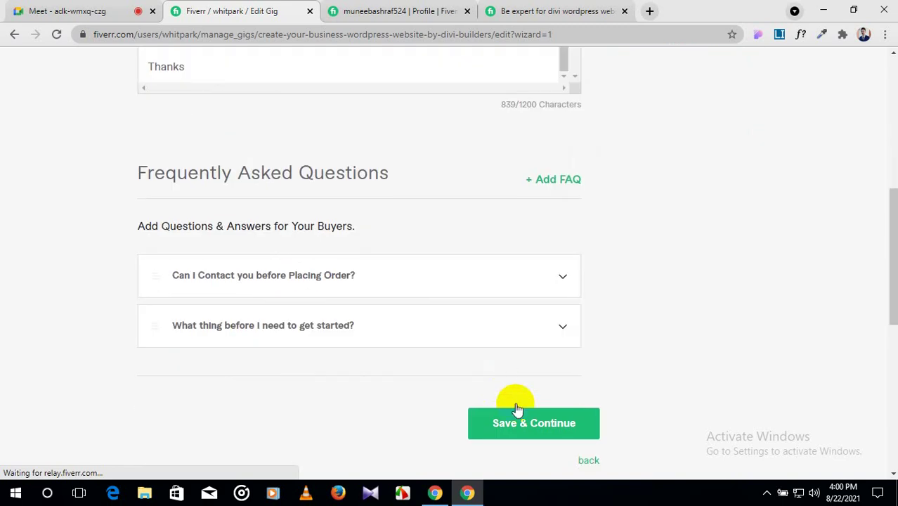
pyautogui.click(527, 427)
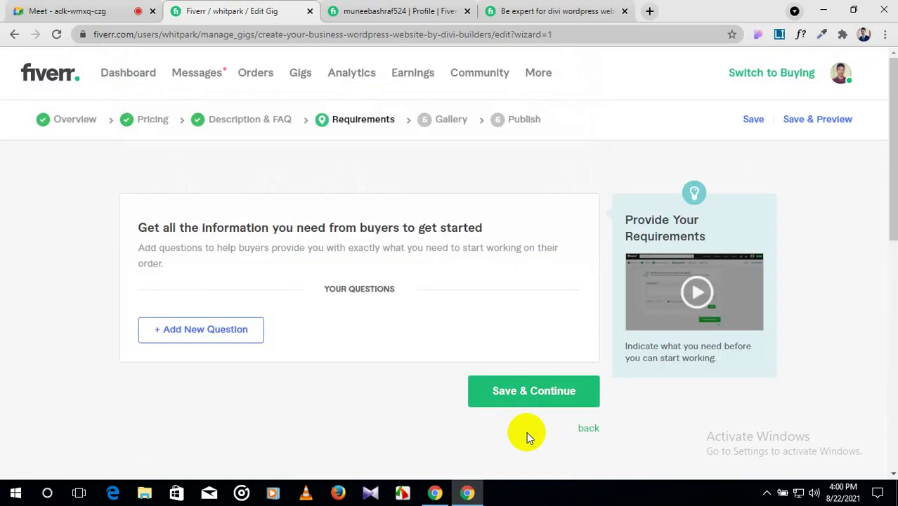
# Start a new buyer question and enter "I Need Your Domain & Hosting Details" as its text.
pyautogui.scroll(-2, 282, 263)
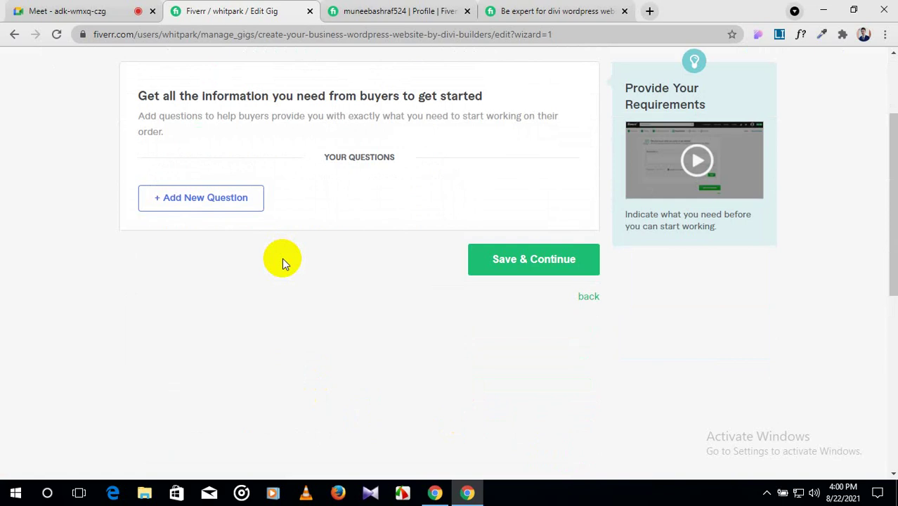
pyautogui.click(184, 204)
pyautogui.click(203, 236)
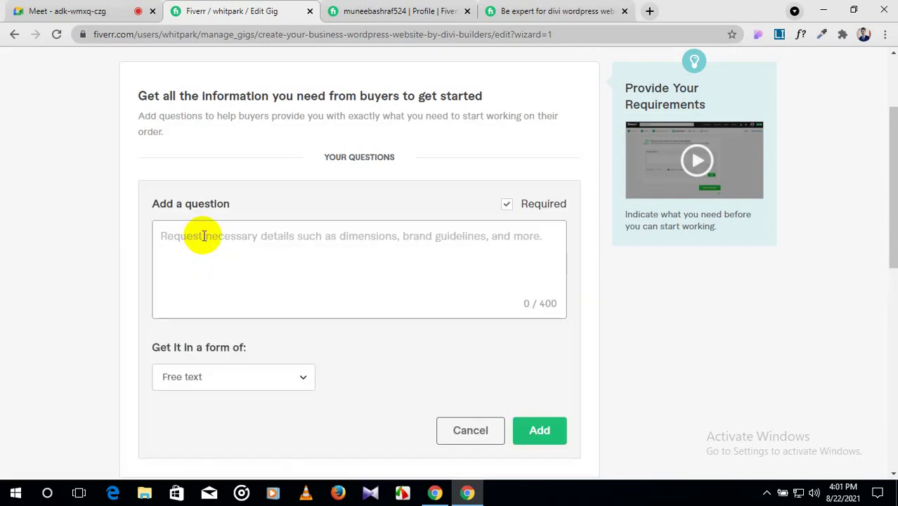
pyautogui.scroll(-1, 203, 235)
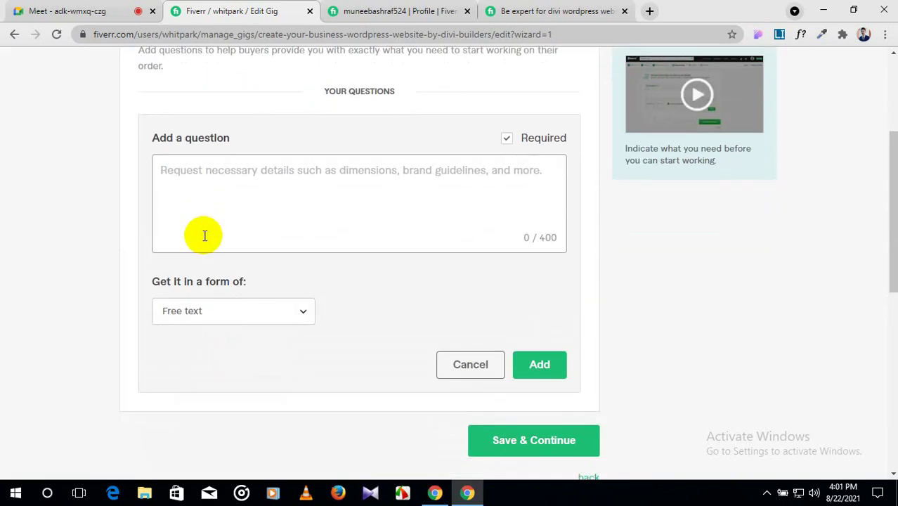
pyautogui.write('I ne')
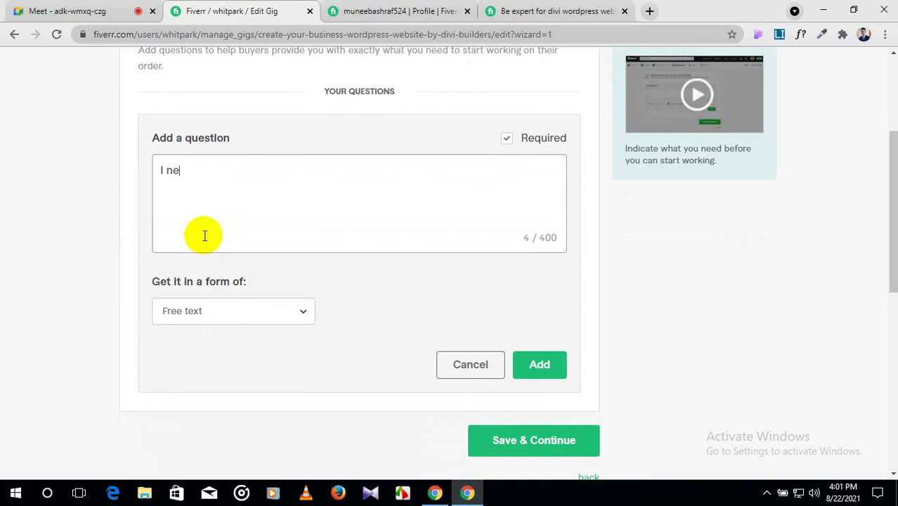
pyautogui.press('BackSpace')
pyautogui.press('BackSpace')
pyautogui.write('Need Your Dom')
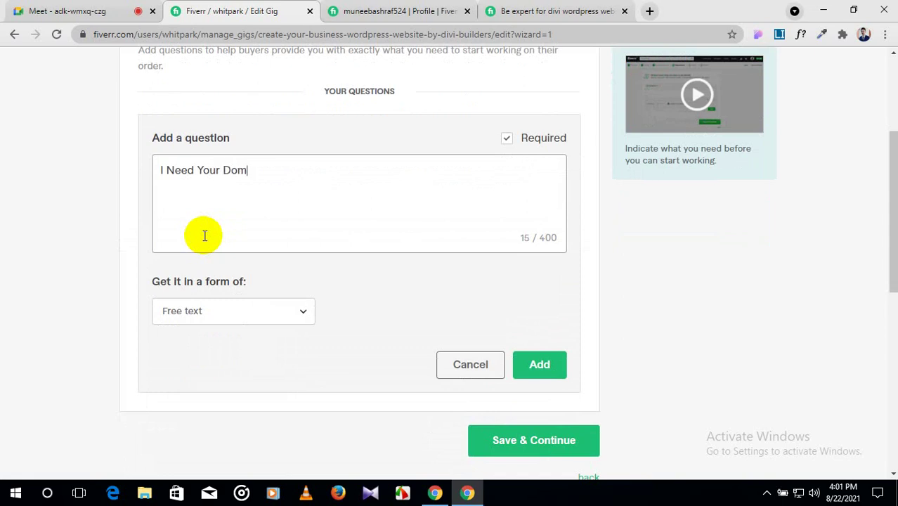
pyautogui.write('ain a')
pyautogui.press('BackSpace')
pyautogui.write('&')
pyautogui.write('Hosin')
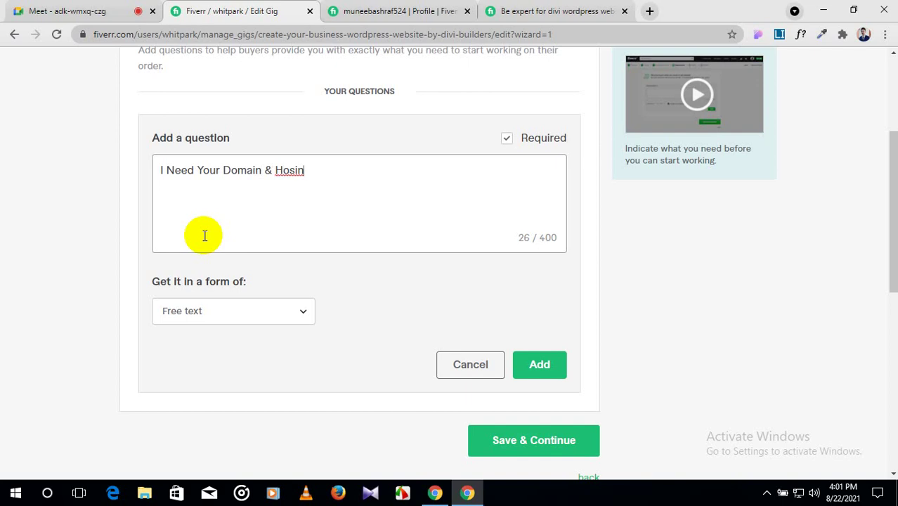
pyautogui.press('BackSpace')
pyautogui.press('BackSpace')
pyautogui.write('ting Details')
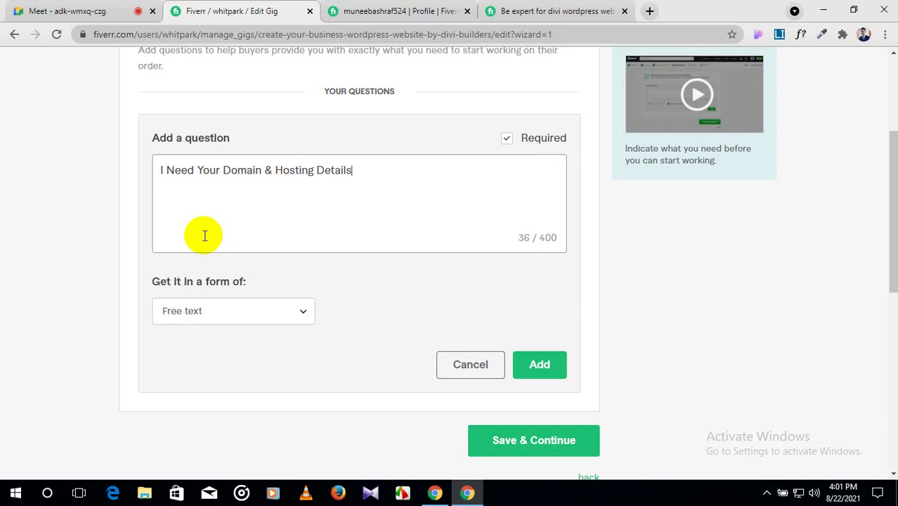
# Extend the question with ", Website Admin login Details.", correcting the spelling of "Details".
pyautogui.write(', Website Admi')
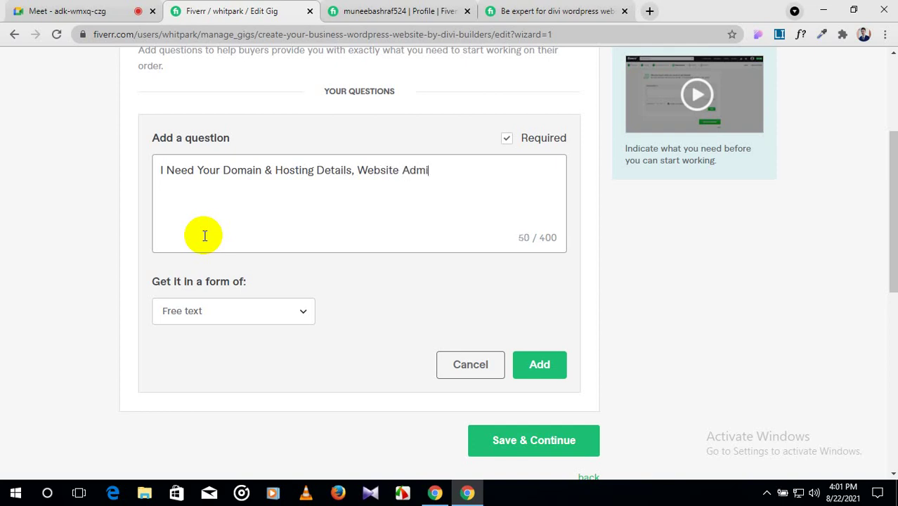
pyautogui.write('n login Deatail')
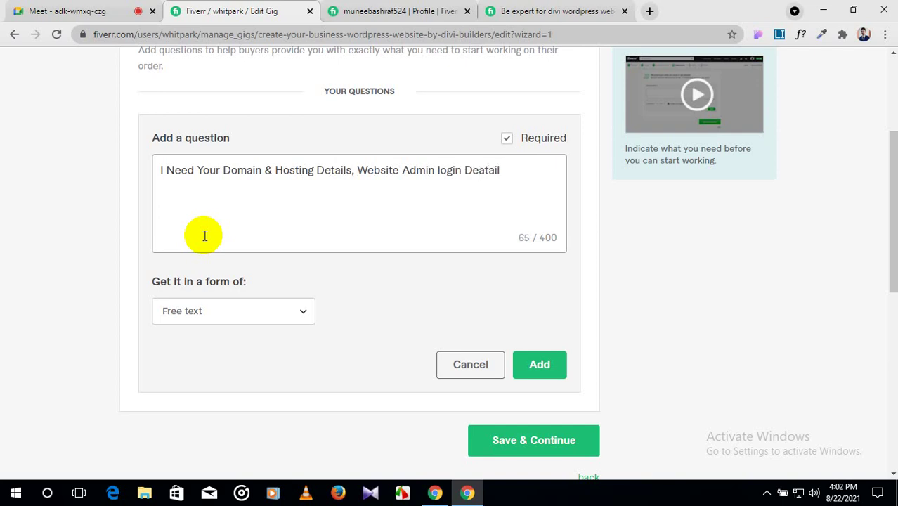
pyautogui.write('s.')
pyautogui.click(480, 171)
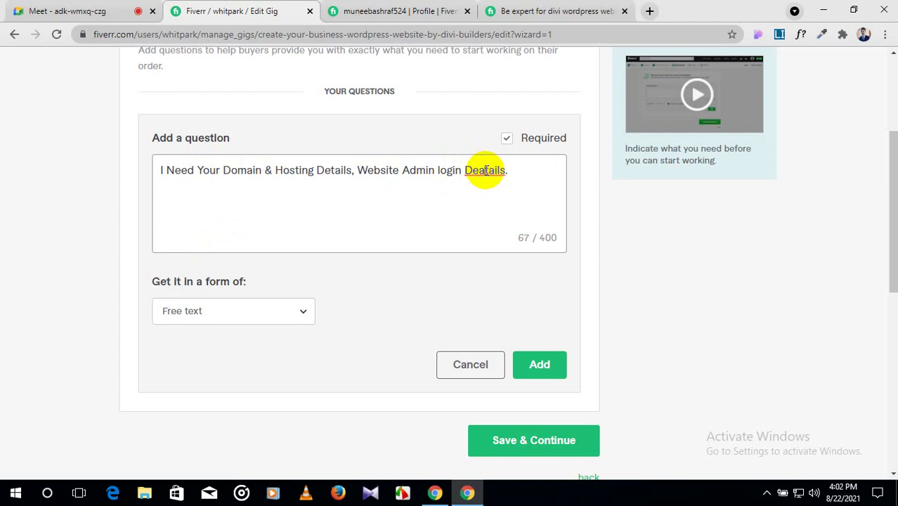
pyautogui.press('BackSpace')
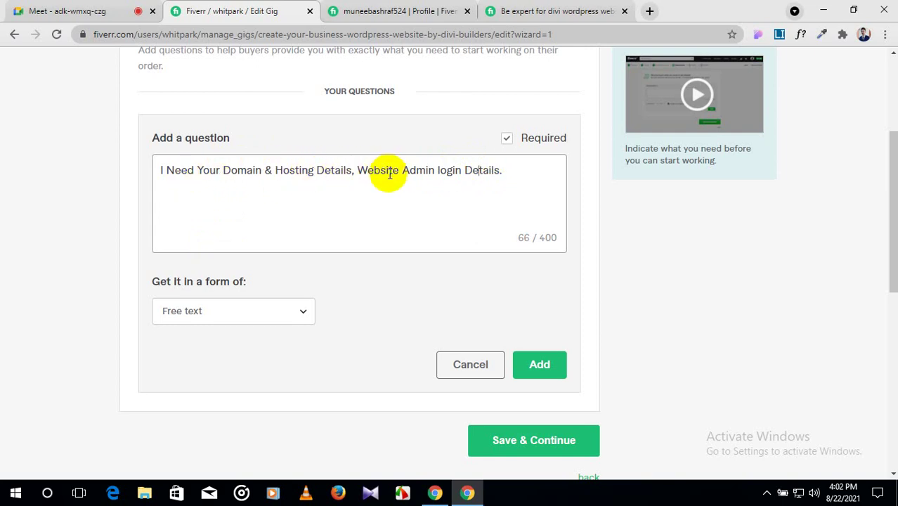
# Replace the comma after "Hosting Details" with "or" in the buyer question.
pyautogui.click(354, 171)
pyautogui.press('BackSpace')
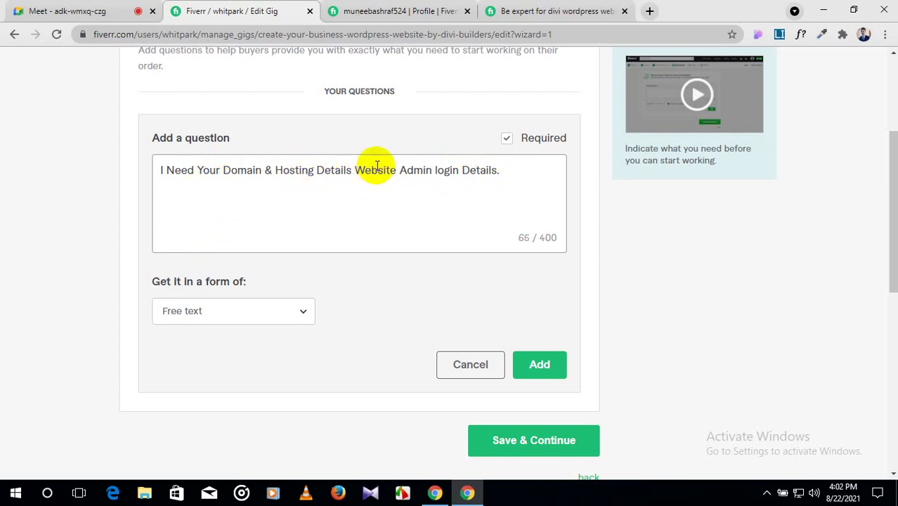
pyautogui.write('or')
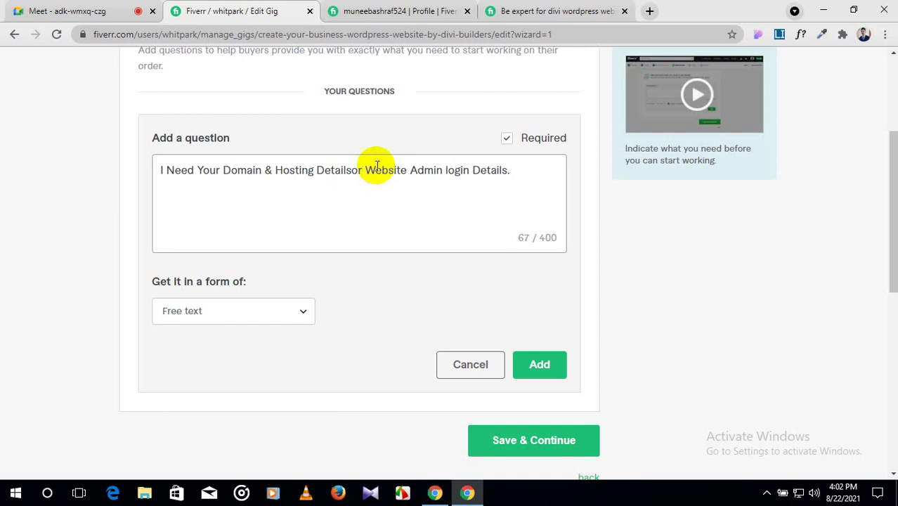
pyautogui.press('BackSpace')
pyautogui.press('BackSpace')
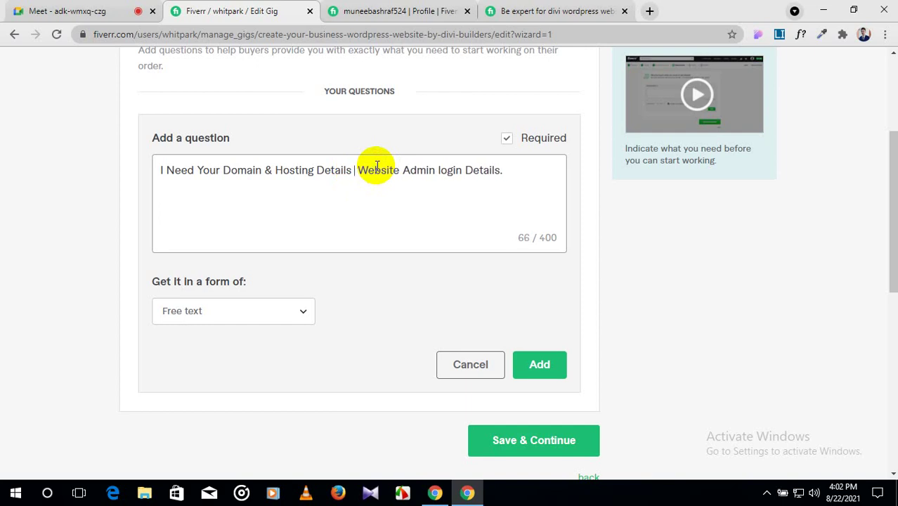
pyautogui.write('or')
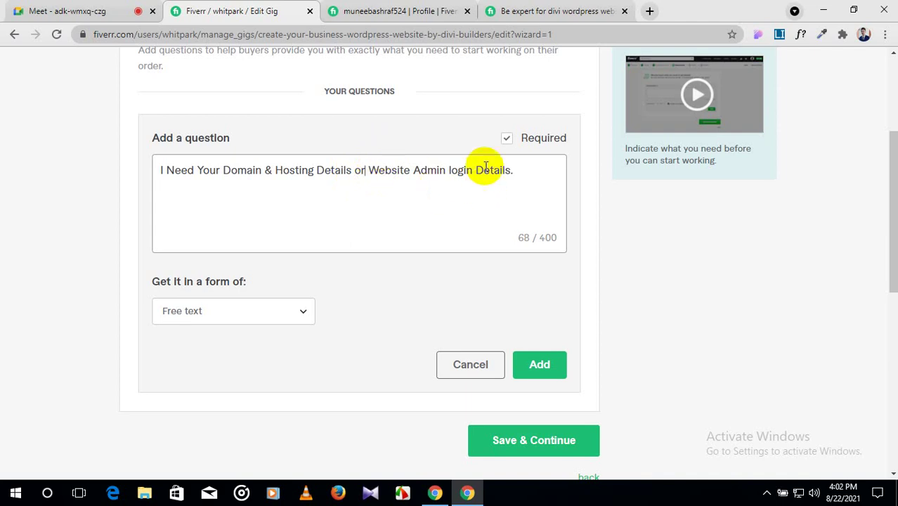
# Add the free-text question to the requirements and save the stage to continue to the Gallery.
pyautogui.scroll(-2, 286, 190)
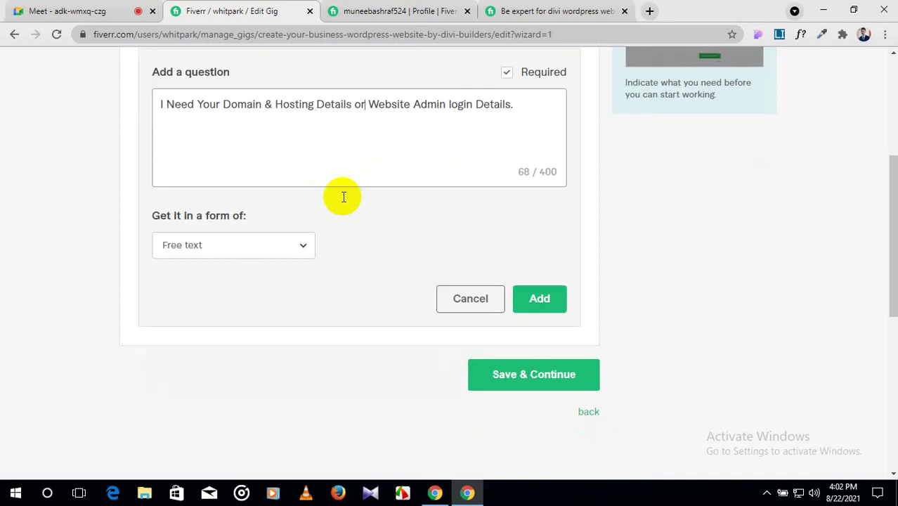
pyautogui.click(536, 233)
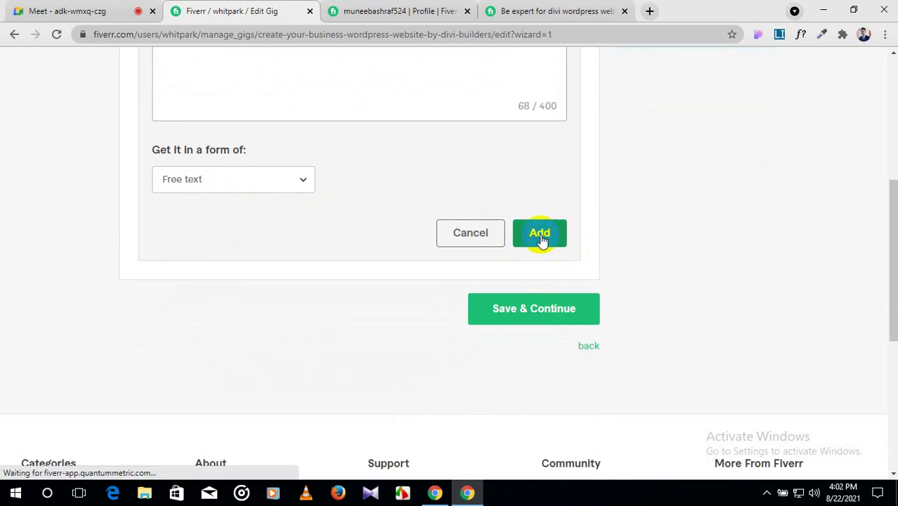
pyautogui.click(576, 136)
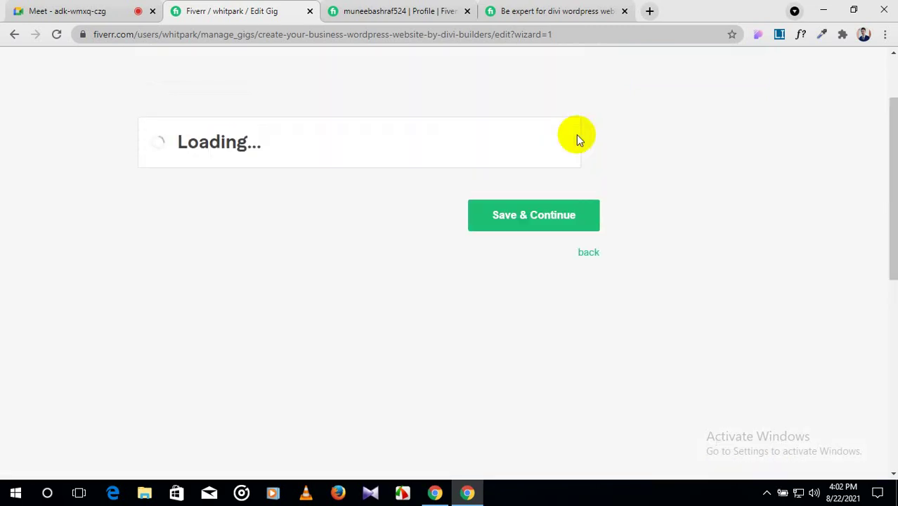
# Review the Gallery stage's guidelines for images, video and PDF documents, including the minimum image size.
pyautogui.scroll(-3, 393, 152)
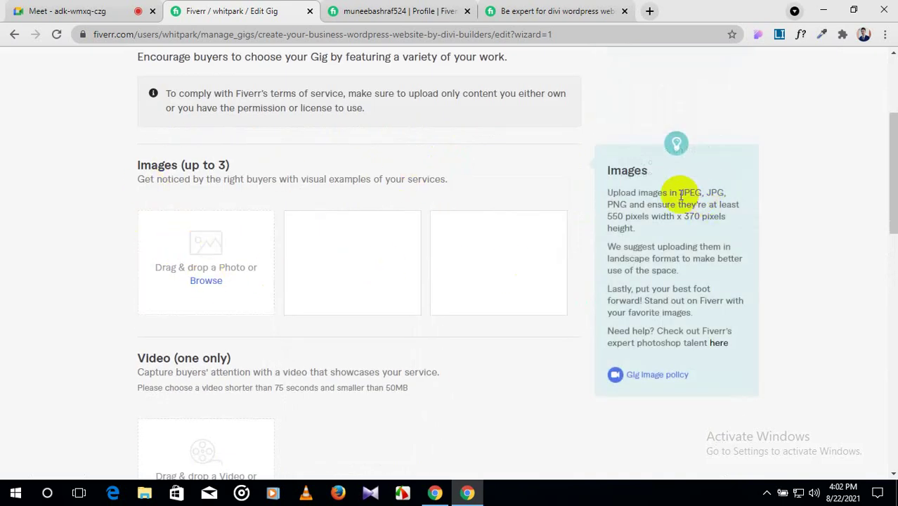
pyautogui.click(606, 219)
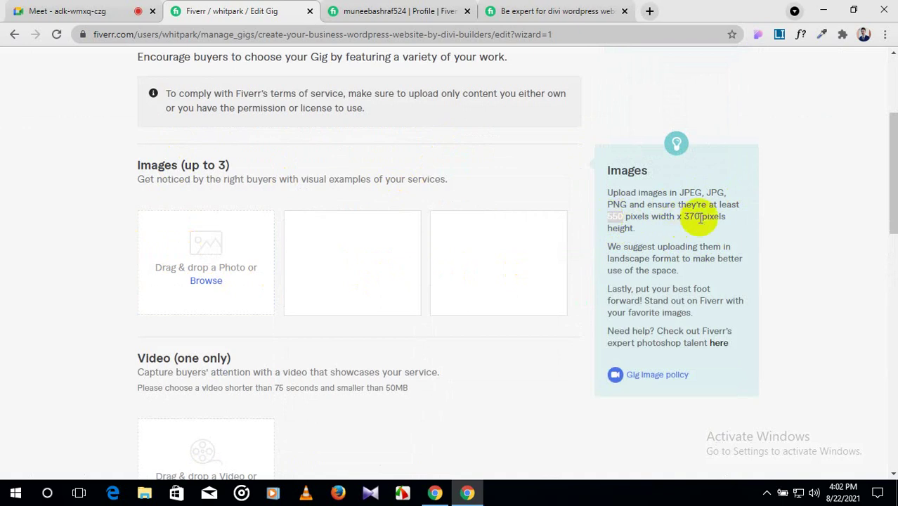
pyautogui.scroll(-3, 699, 217)
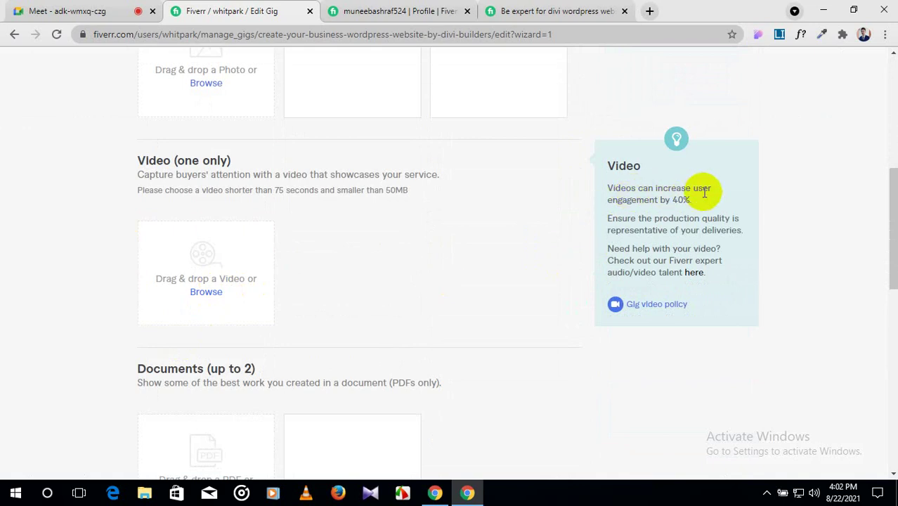
pyautogui.scroll(-1, 648, 236)
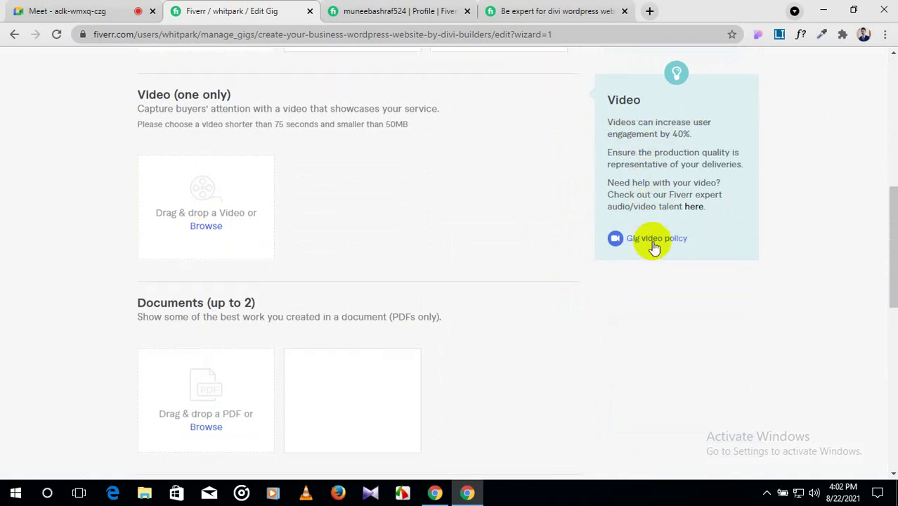
pyautogui.scroll(-2, 323, 246)
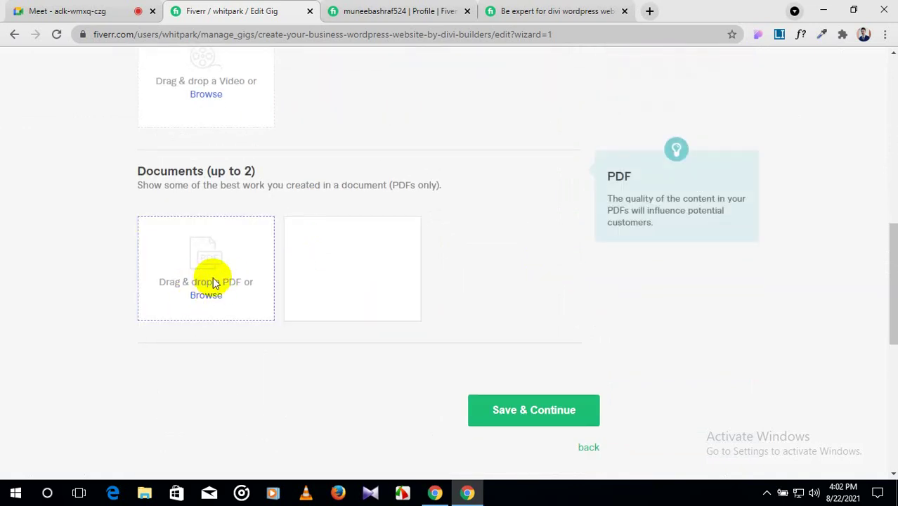
# Close the reference seller's profile and Divi gig tabs and return to the gallery's Images section.
pyautogui.click(541, 11)
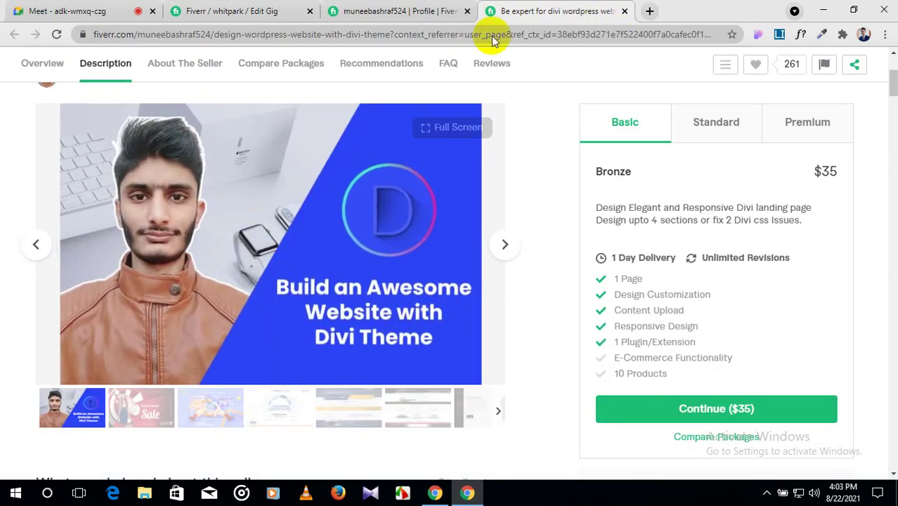
pyautogui.click(416, 7)
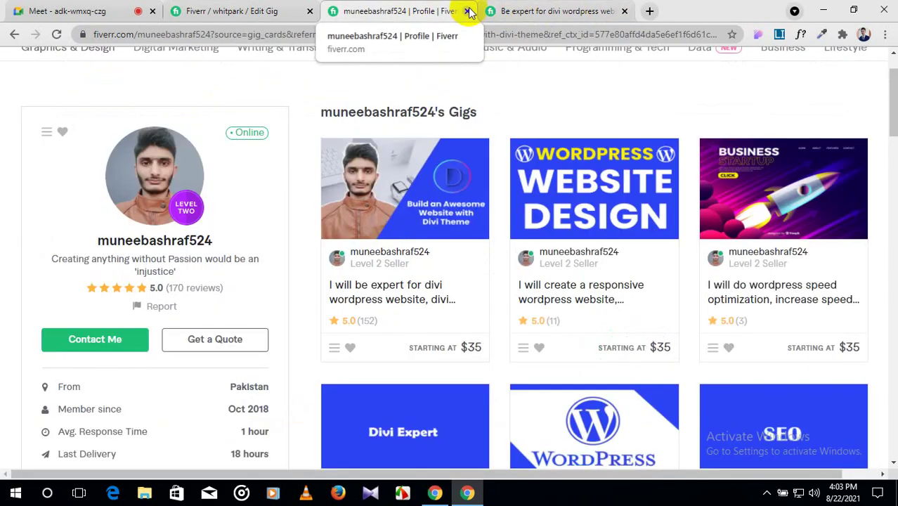
pyautogui.click(468, 11)
pyautogui.click(467, 10)
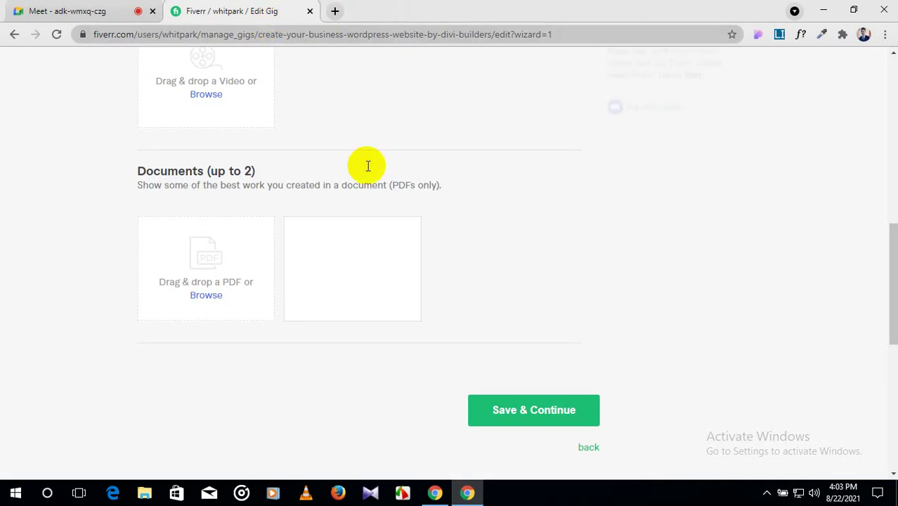
pyautogui.scroll(5, 394, 197)
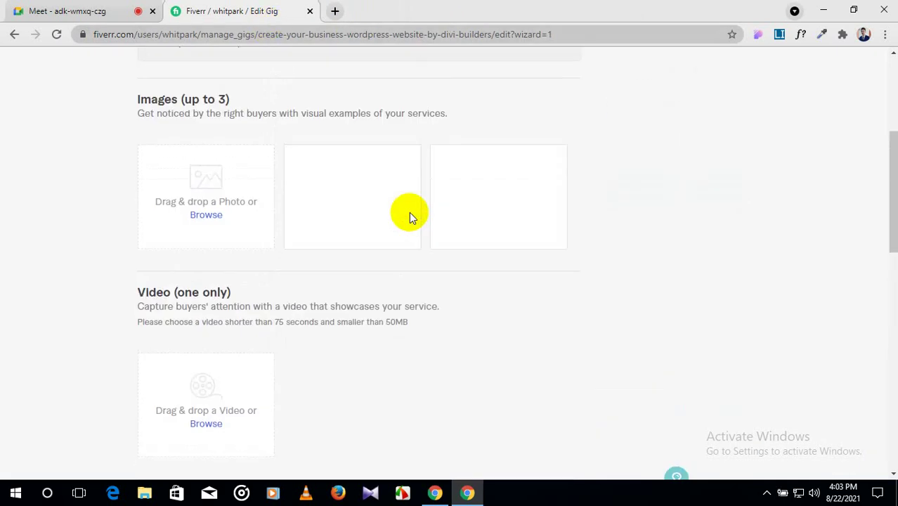
# Open a new browser tab, and check the computer's Pictures folder in File Explorer before returning to Chrome.
pyautogui.click(335, 11)
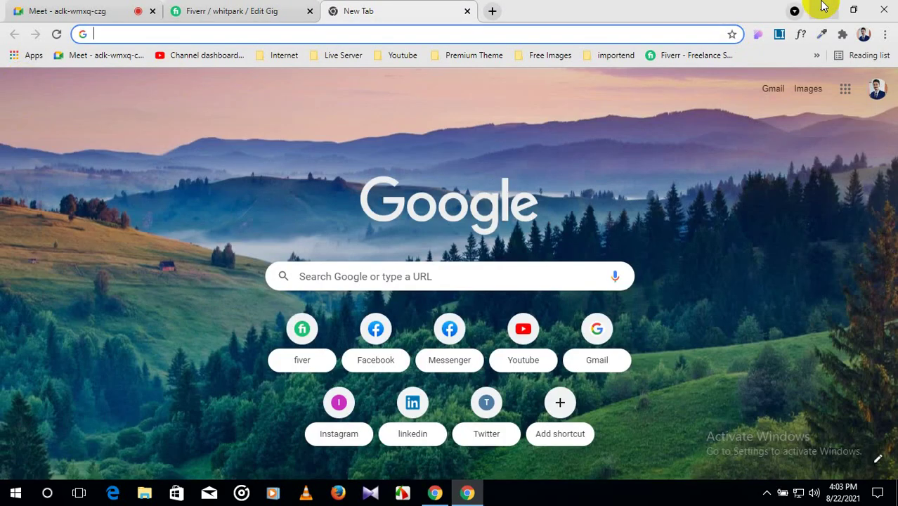
pyautogui.click(823, 8)
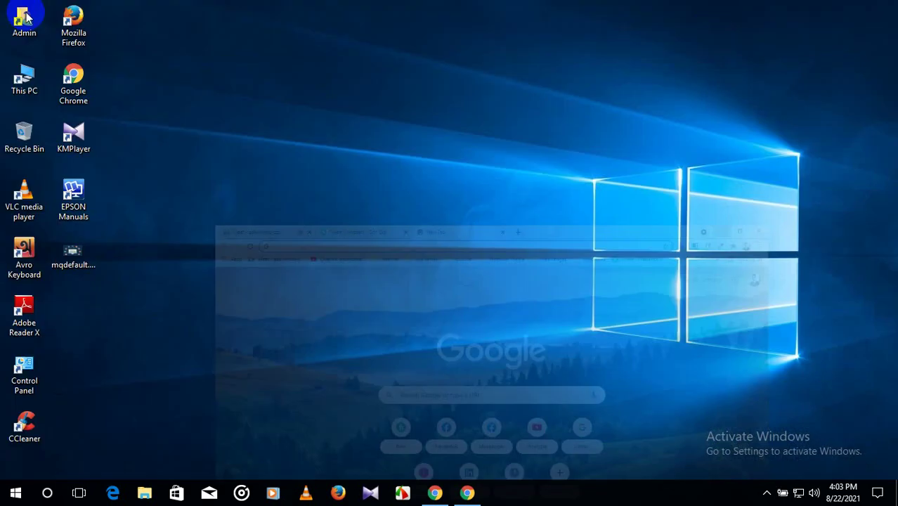
pyautogui.doubleClick(28, 84)
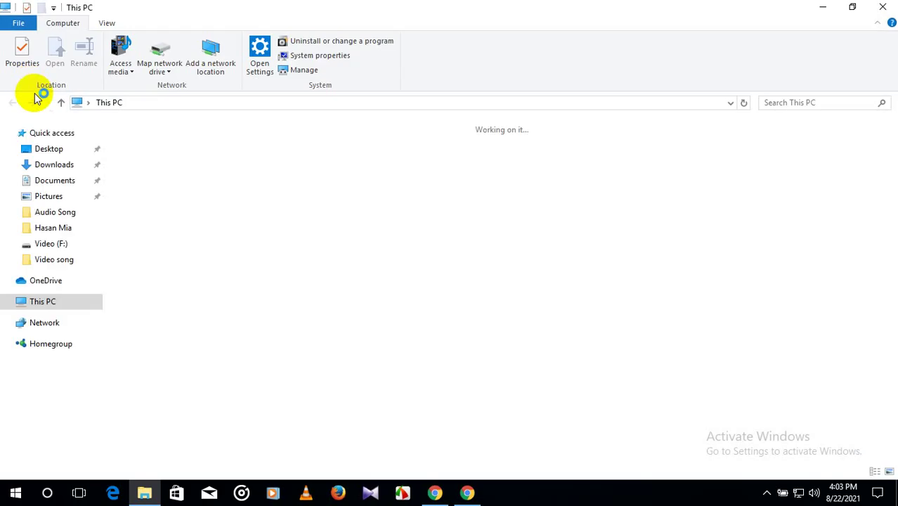
pyautogui.click(61, 199)
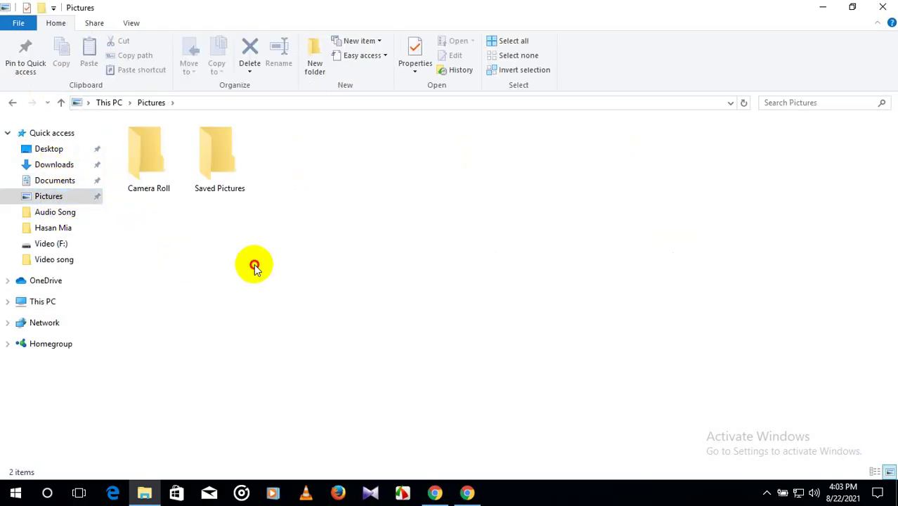
pyautogui.click(883, 7)
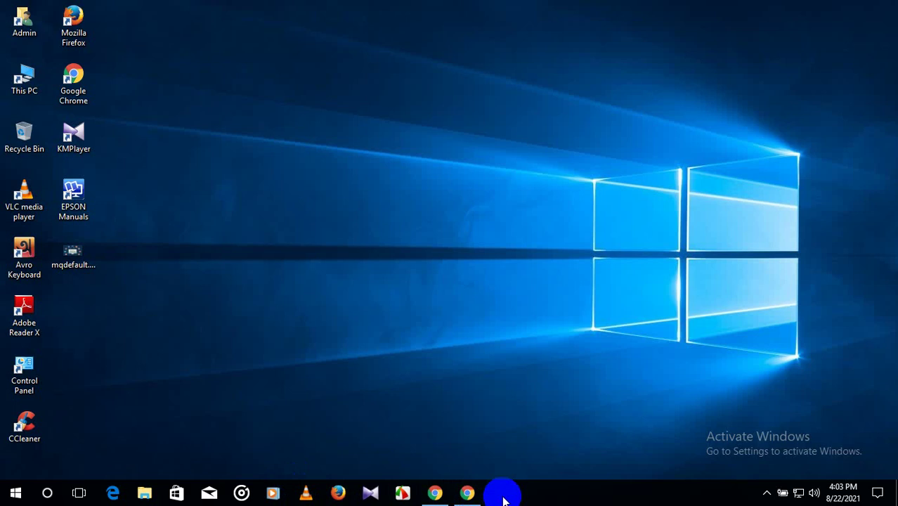
pyautogui.click(465, 498)
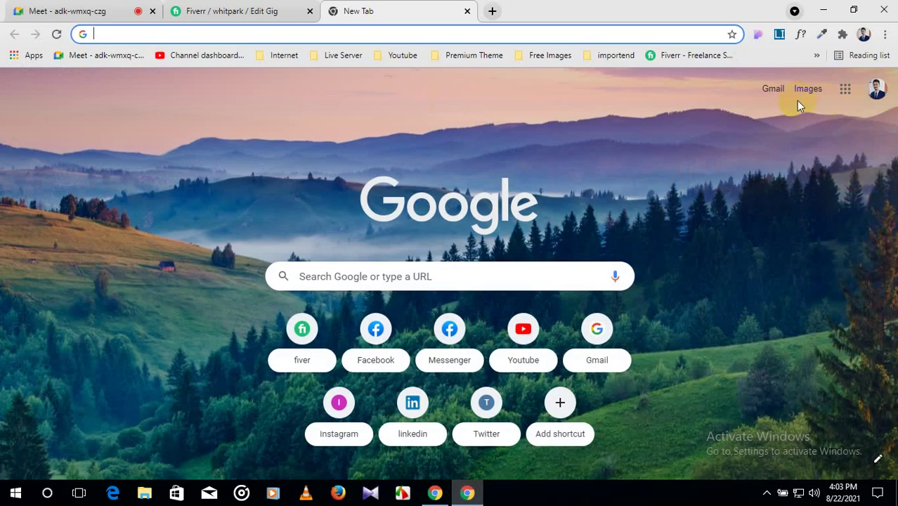
# Open the Gmail inbox, check the email with the DR prescription Pad attachment, and return to the inbox.
pyautogui.click(773, 89)
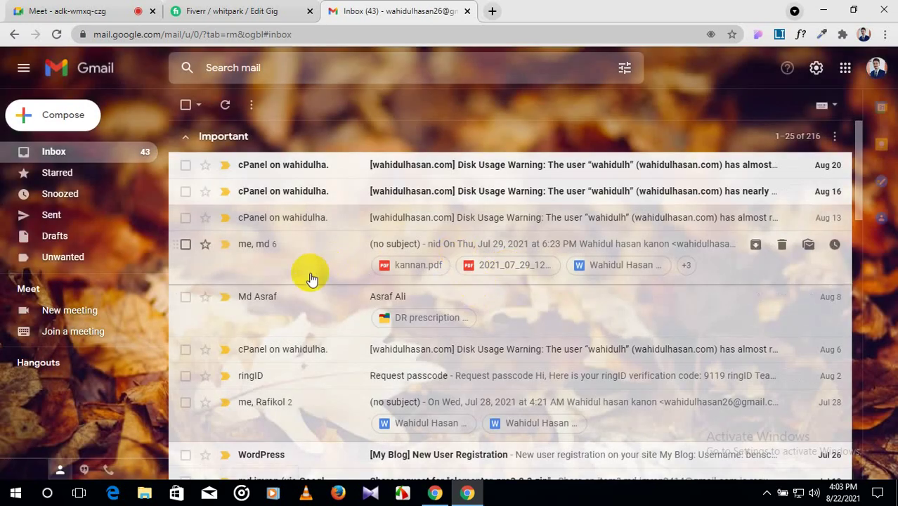
pyautogui.click(348, 312)
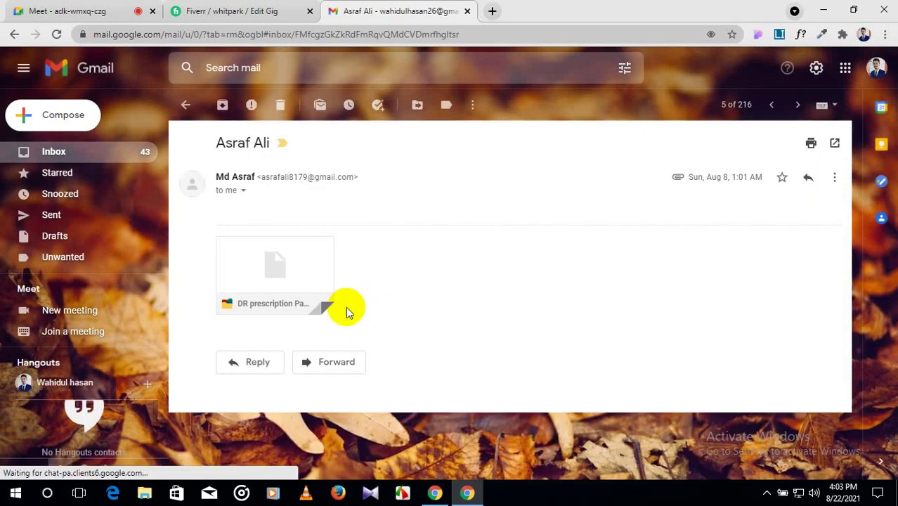
pyautogui.moveTo(329, 263)
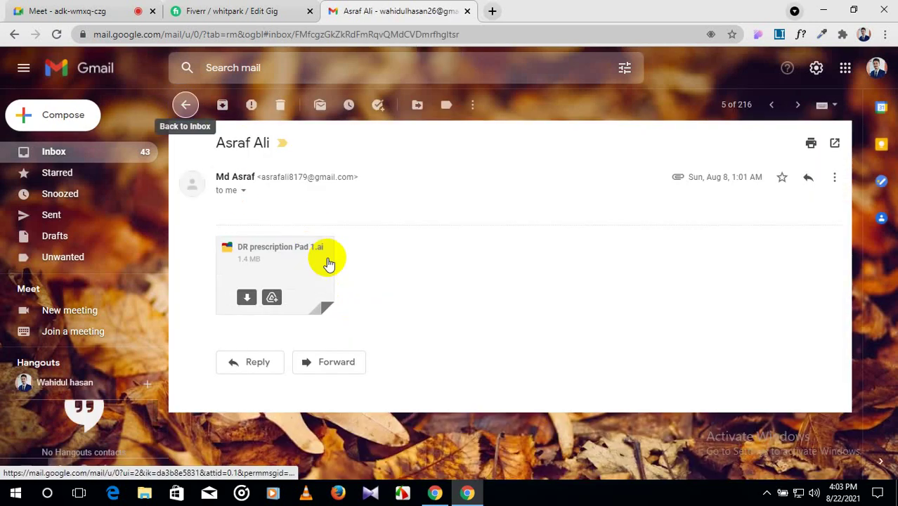
pyautogui.hotkey('alt', 'Left')
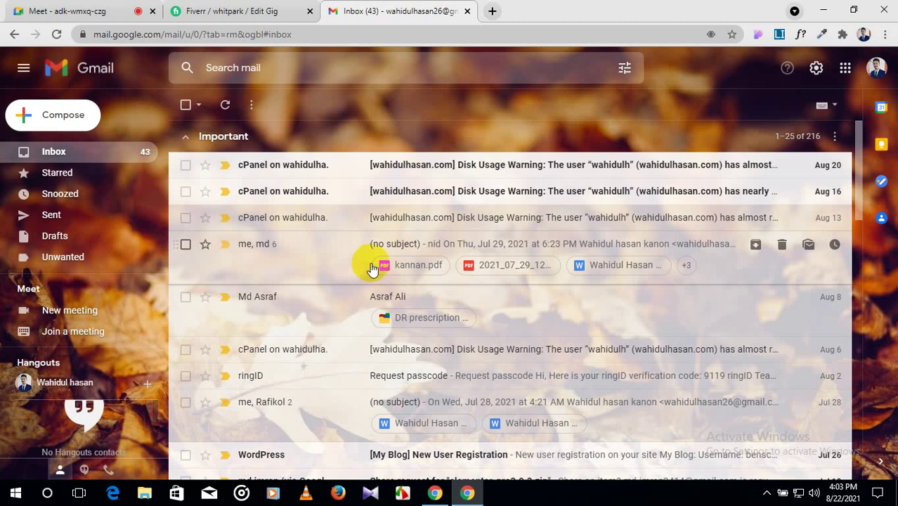
# Find the "Gig PSD File" email further down the inbox's Important section and open it.
pyautogui.scroll(-2, 372, 269)
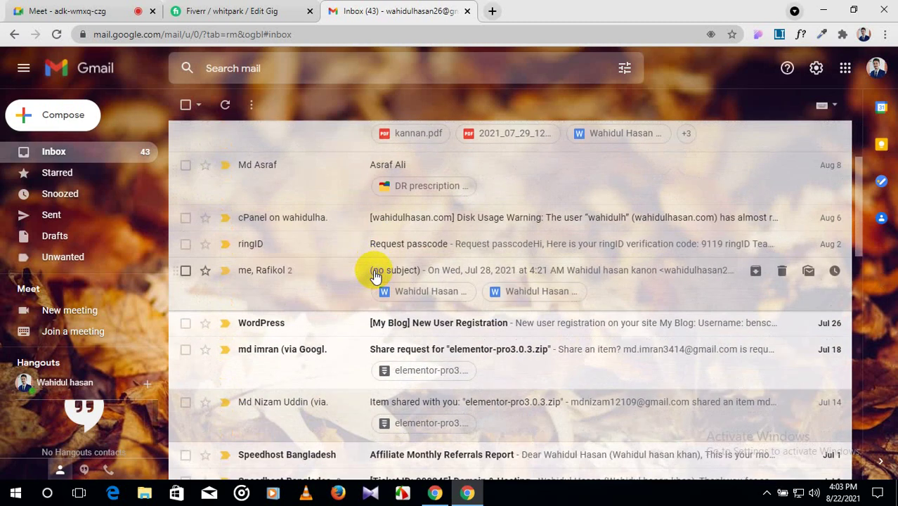
pyautogui.scroll(-2, 375, 274)
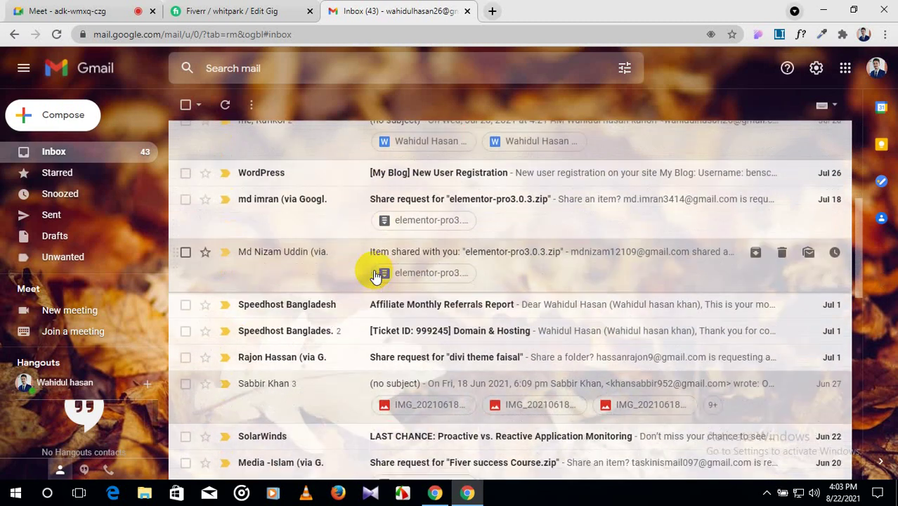
pyautogui.scroll(-1, 374, 274)
pyautogui.scroll(-2, 375, 274)
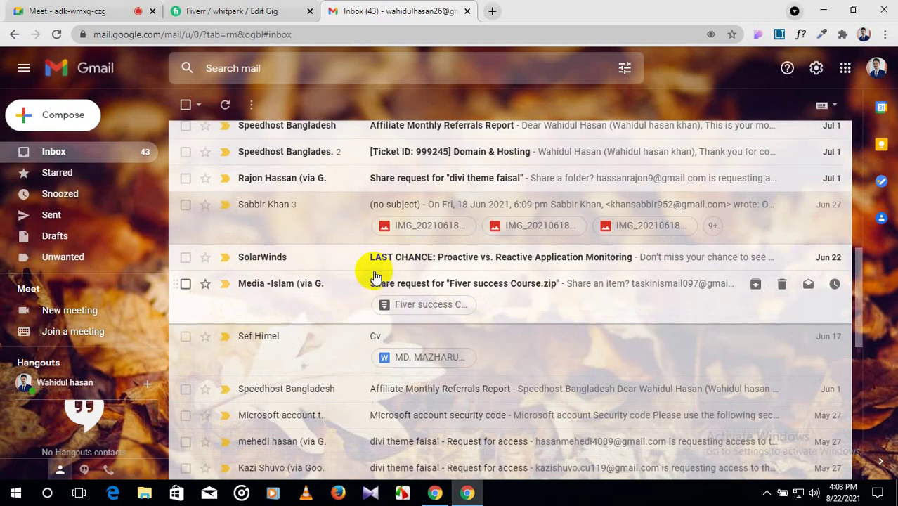
pyautogui.scroll(-1, 374, 274)
pyautogui.scroll(-2, 375, 274)
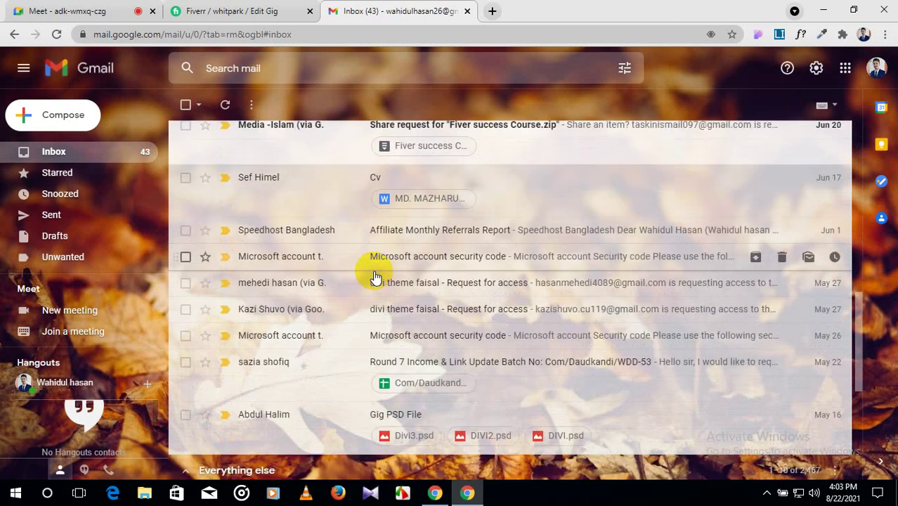
pyautogui.scroll(-2, 374, 276)
pyautogui.click(374, 311)
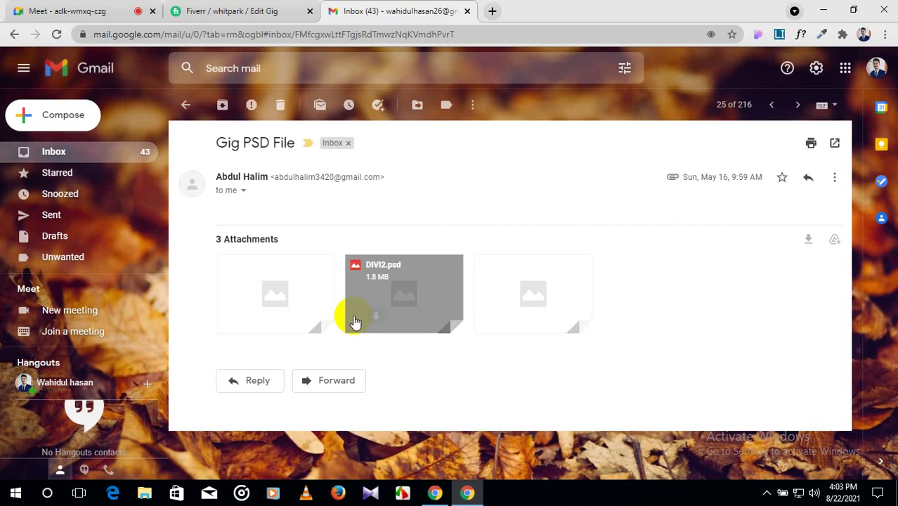
# Download the three attachments Divi3.psd, DIVI2.psd and DIVI.psd into the Pictures folder.
pyautogui.moveTo(331, 328)
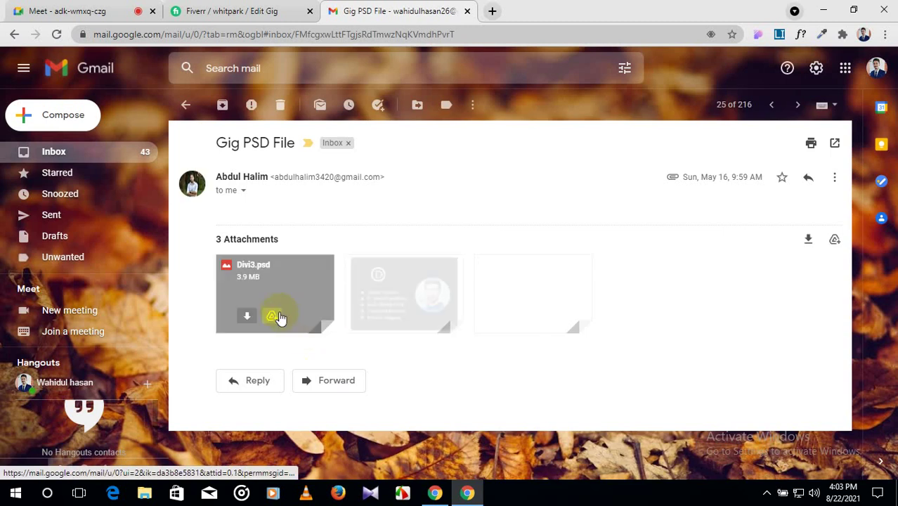
pyautogui.click(246, 316)
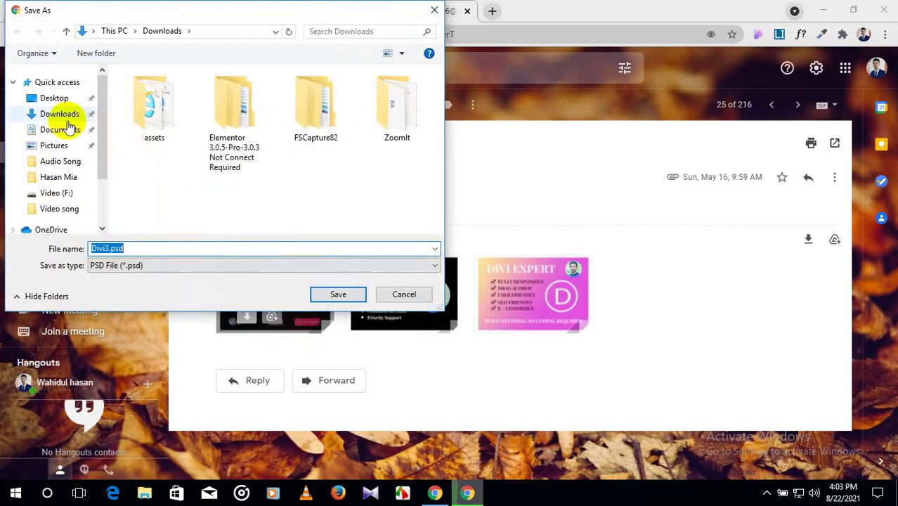
pyautogui.click(62, 148)
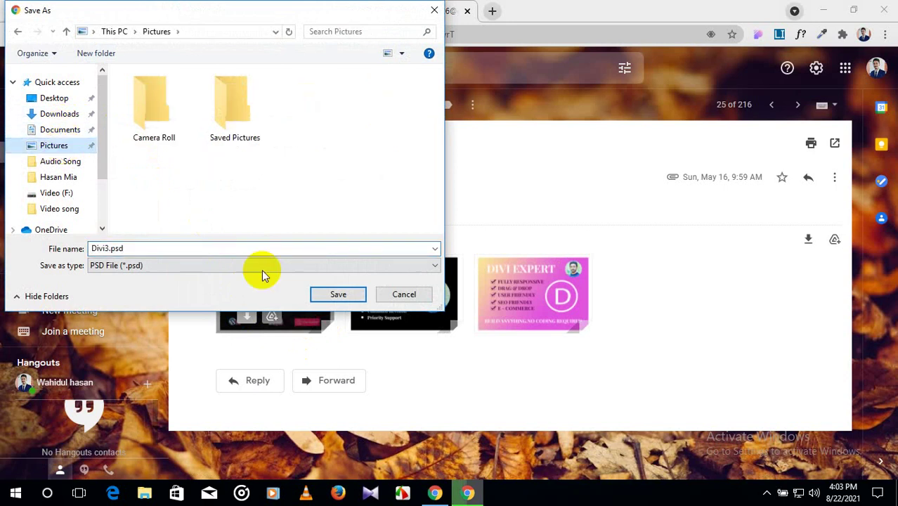
pyautogui.click(334, 297)
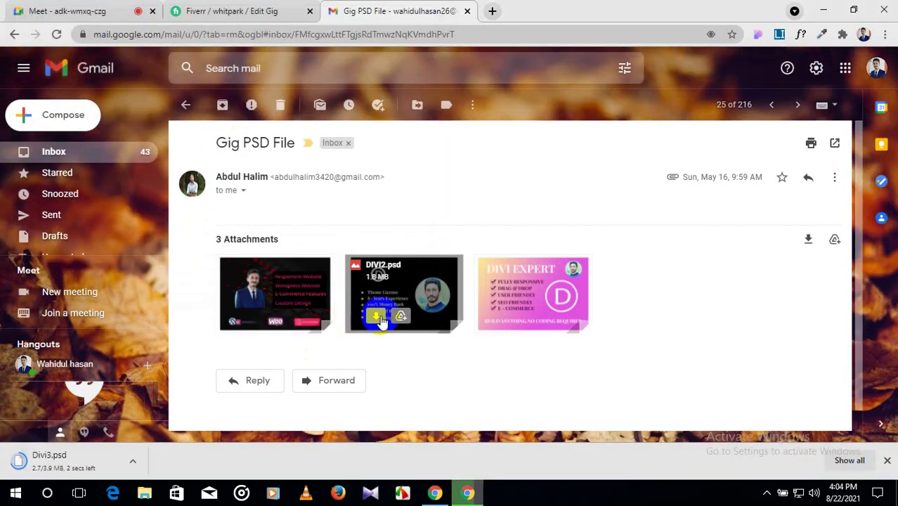
pyautogui.click(380, 318)
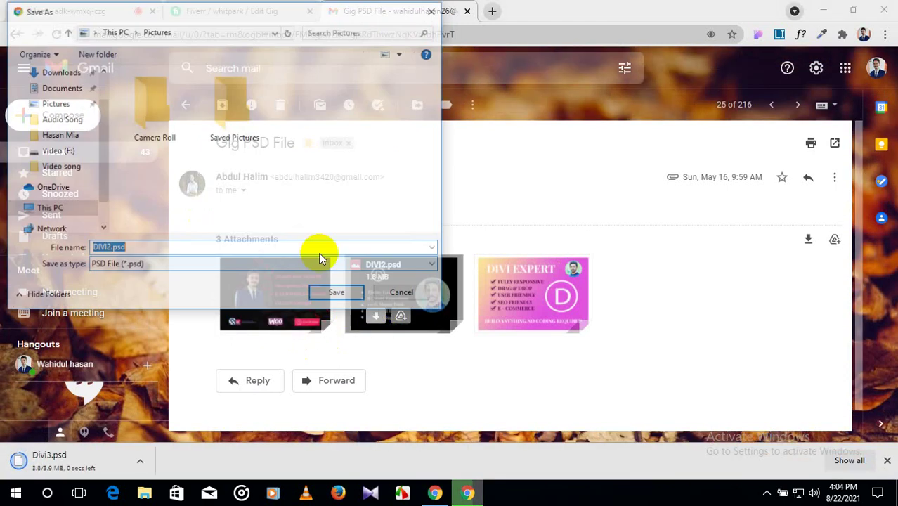
pyautogui.click(333, 296)
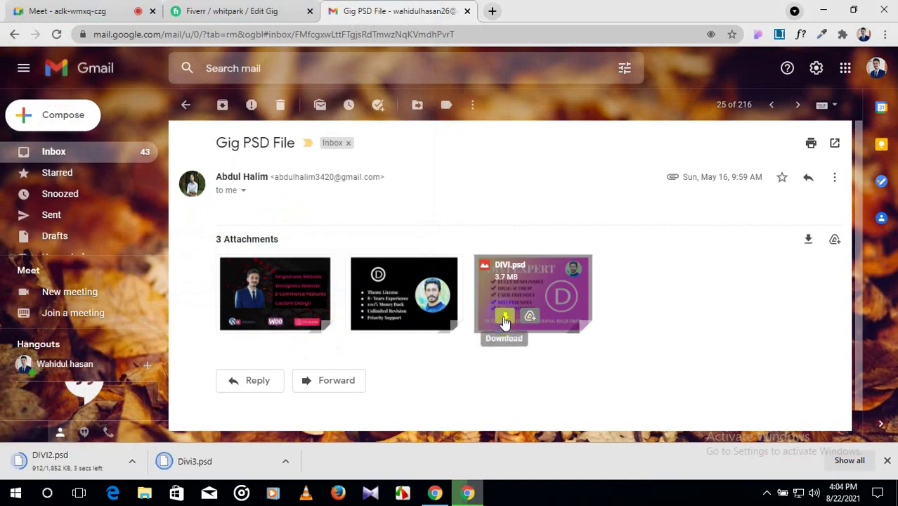
pyautogui.click(505, 317)
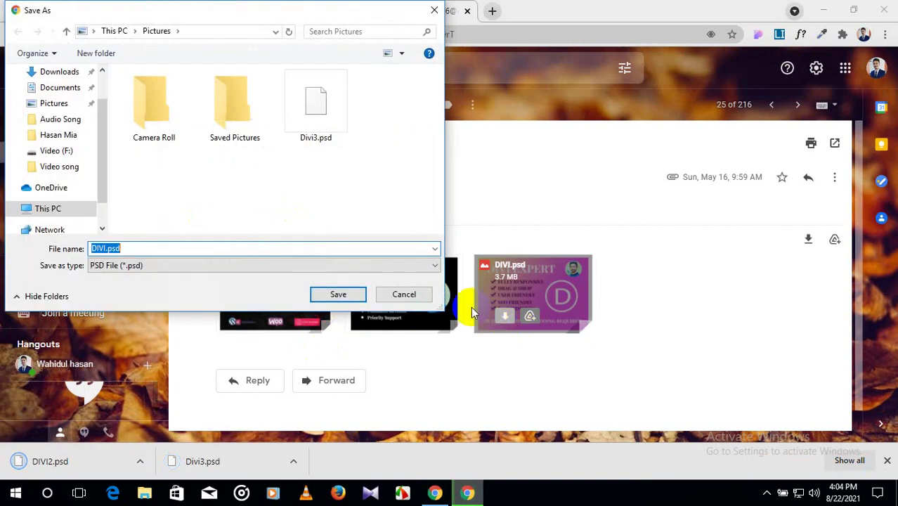
pyautogui.click(341, 292)
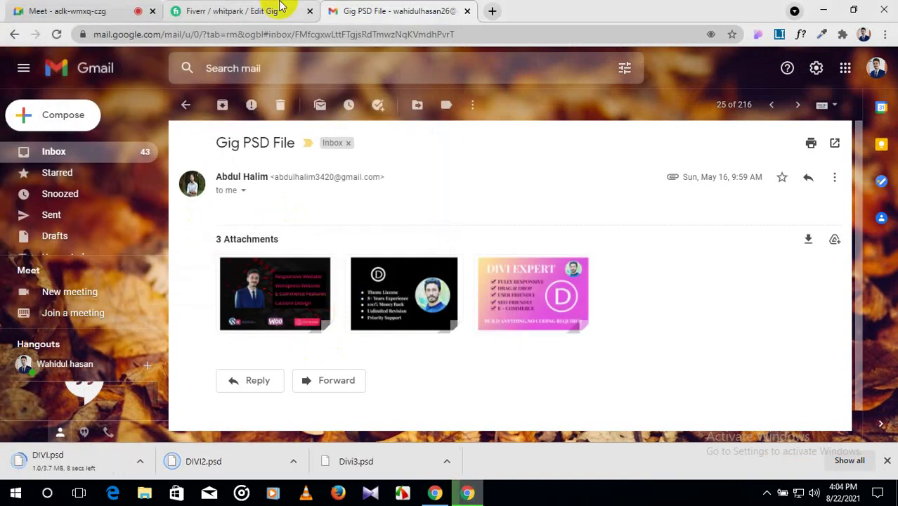
# Search Google for "psd to jpg" in a new browser tab and open the Zamzar PSD to JPG converter.
pyautogui.click(494, 12)
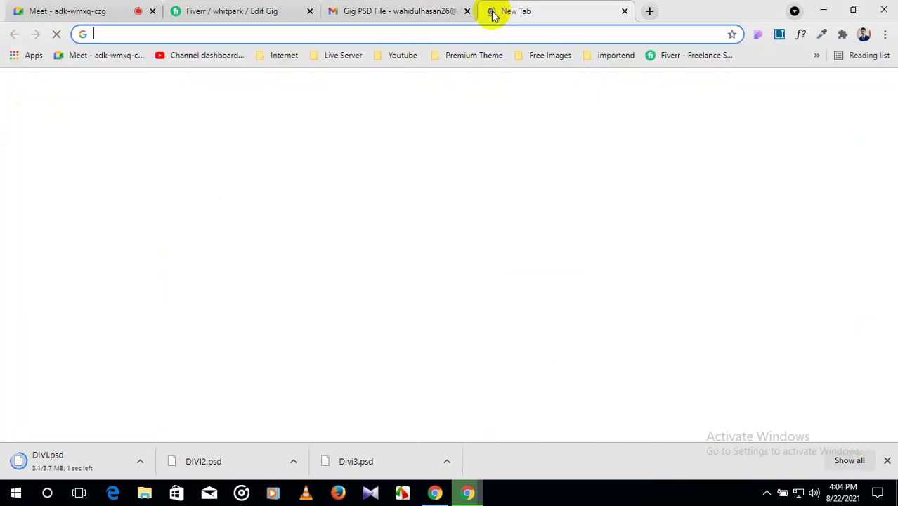
pyautogui.write('pst')
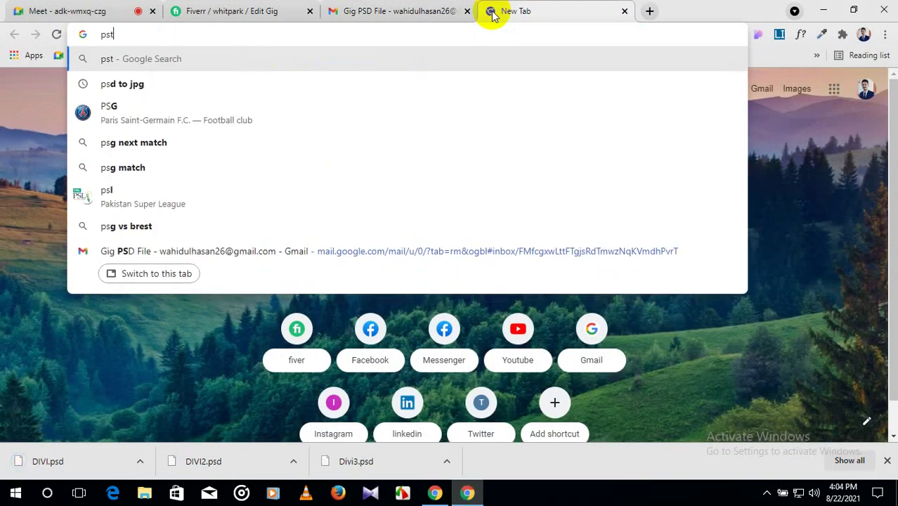
pyautogui.press('BackSpace')
pyautogui.press('BackSpace')
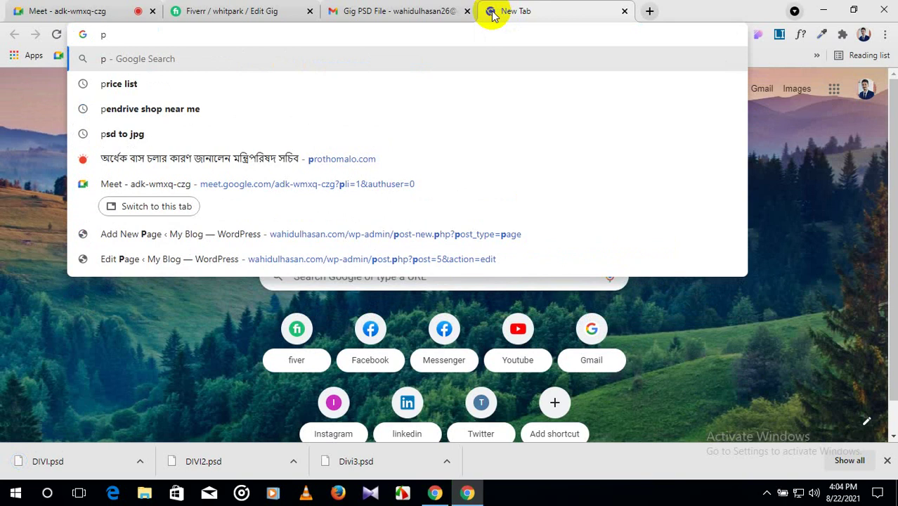
pyautogui.write('sd to')
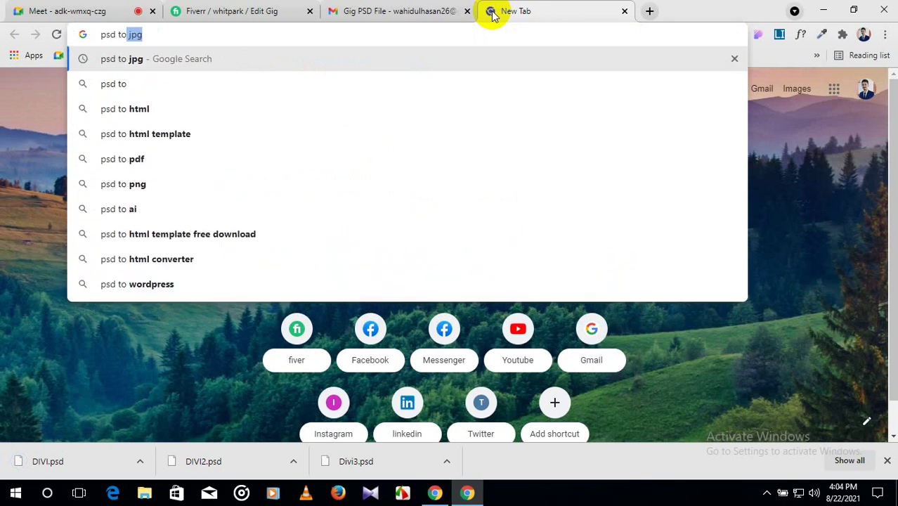
pyautogui.press('Return')
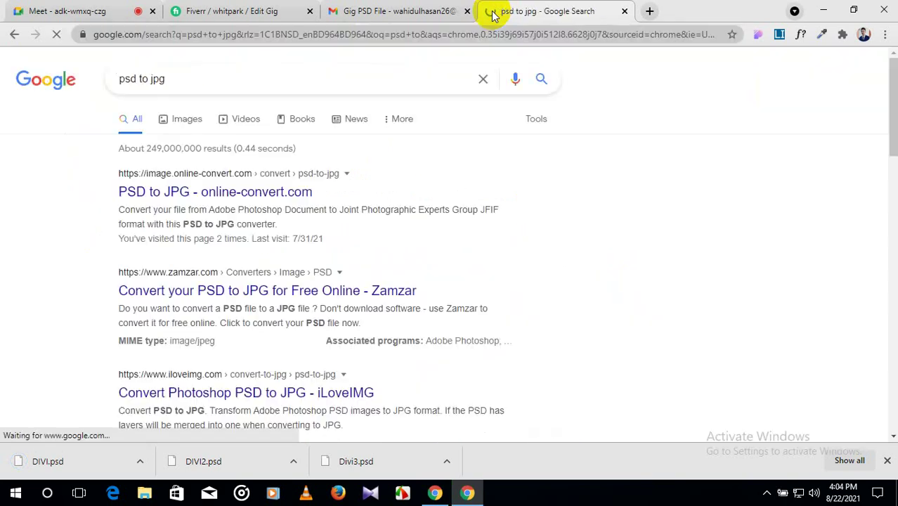
pyautogui.click(887, 460)
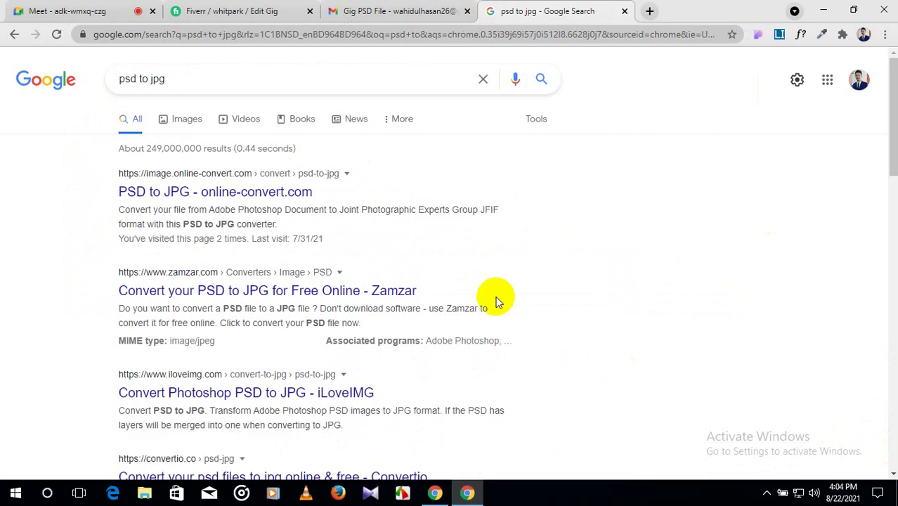
pyautogui.click(191, 276)
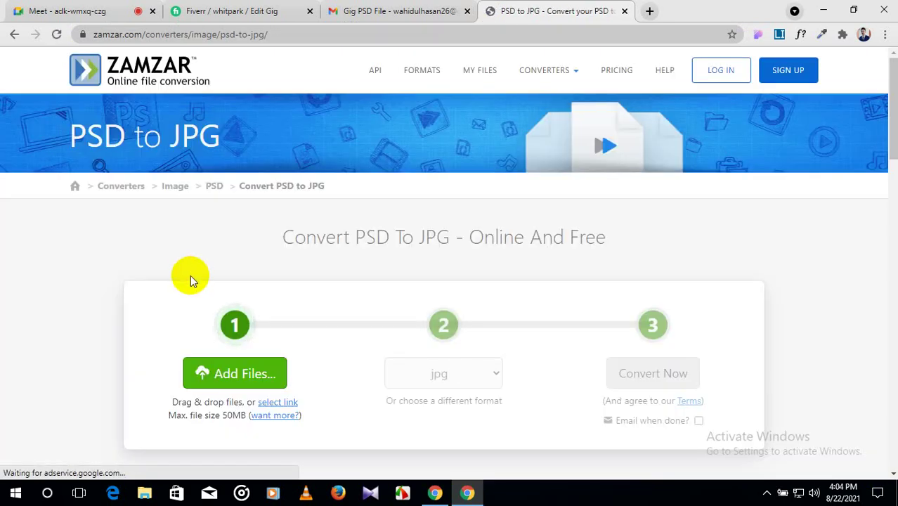
# Add DIVI.psd, DIVI2.psd and Divi3.psd from the Pictures folder to the converter and convert them to JPG.
pyautogui.scroll(-1, 190, 275)
pyautogui.click(229, 305)
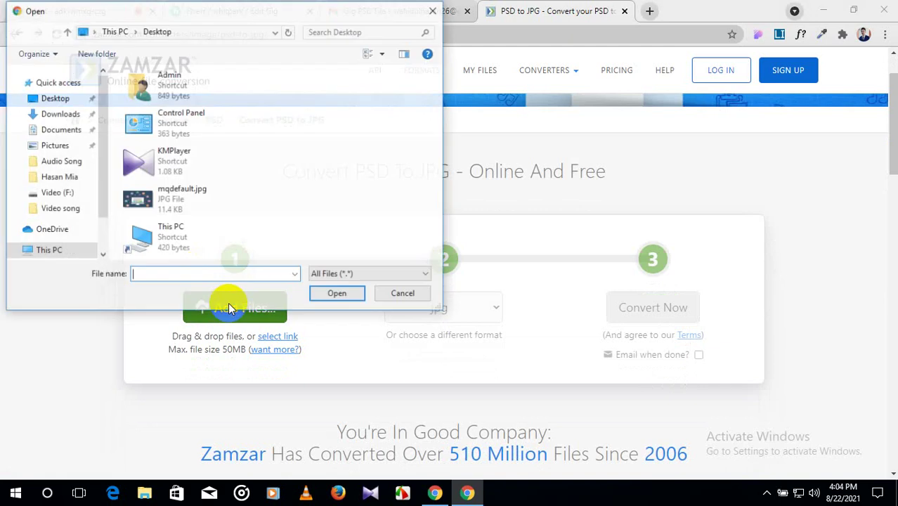
pyautogui.click(51, 146)
pyautogui.click(311, 125)
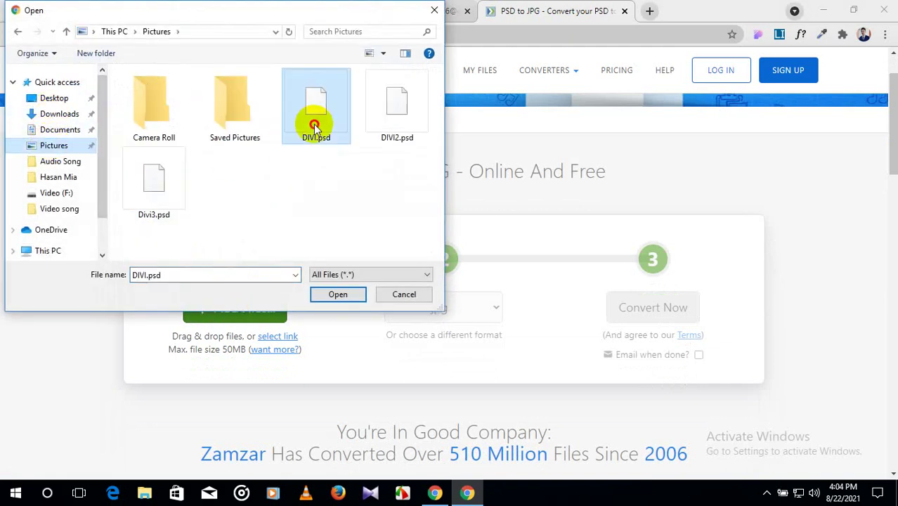
pyautogui.keyDown('ctrl'); pyautogui.click(395, 124); pyautogui.keyUp('ctrl')
pyautogui.keyDown('ctrl'); pyautogui.click(148, 181); pyautogui.keyUp('ctrl')
pyautogui.click(341, 298)
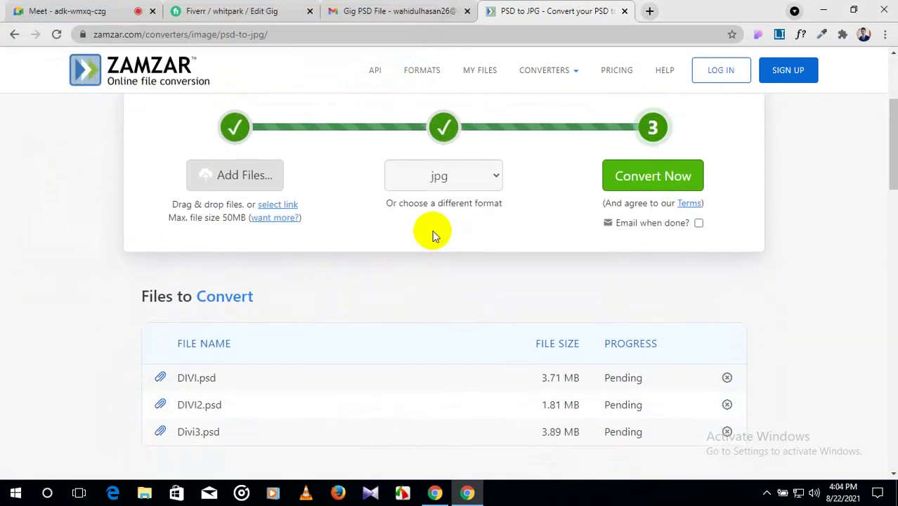
pyautogui.click(673, 176)
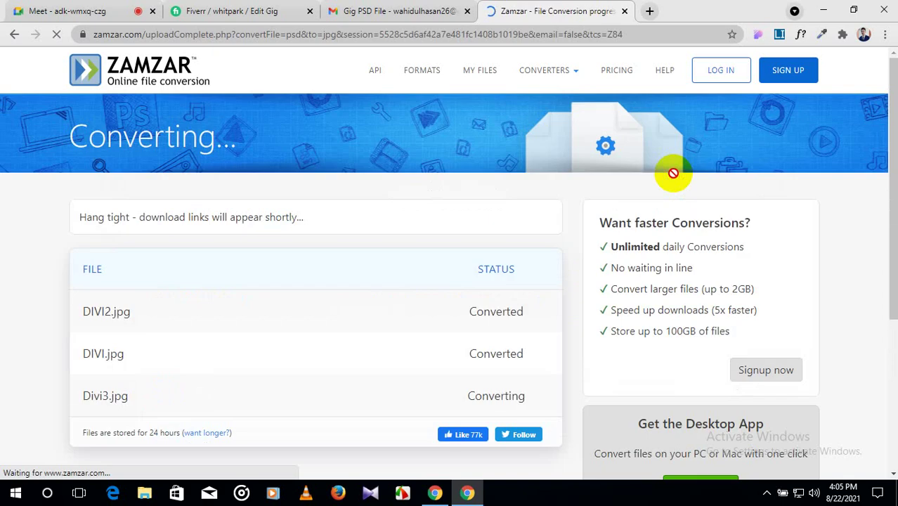
# Open the download page for the converted DIVI2.jpg and look through its list of files.
pyautogui.scroll(-2, 673, 176)
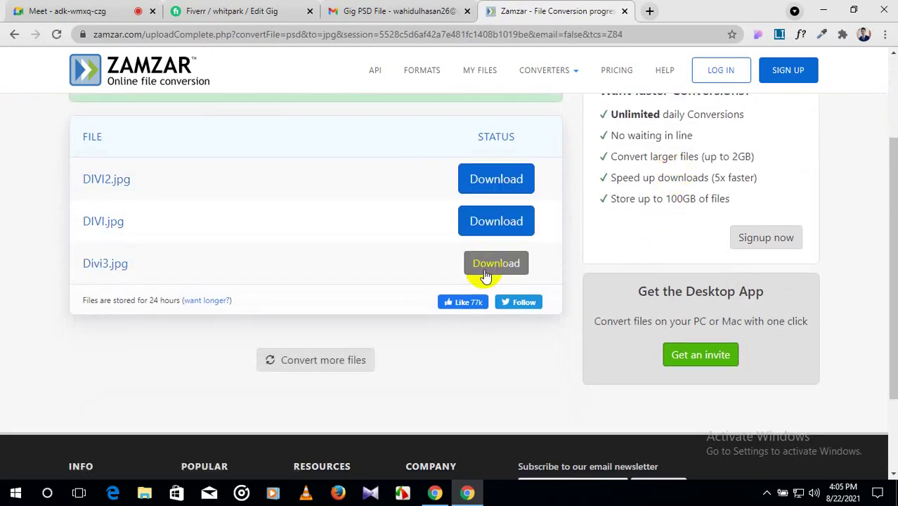
pyautogui.click(496, 180)
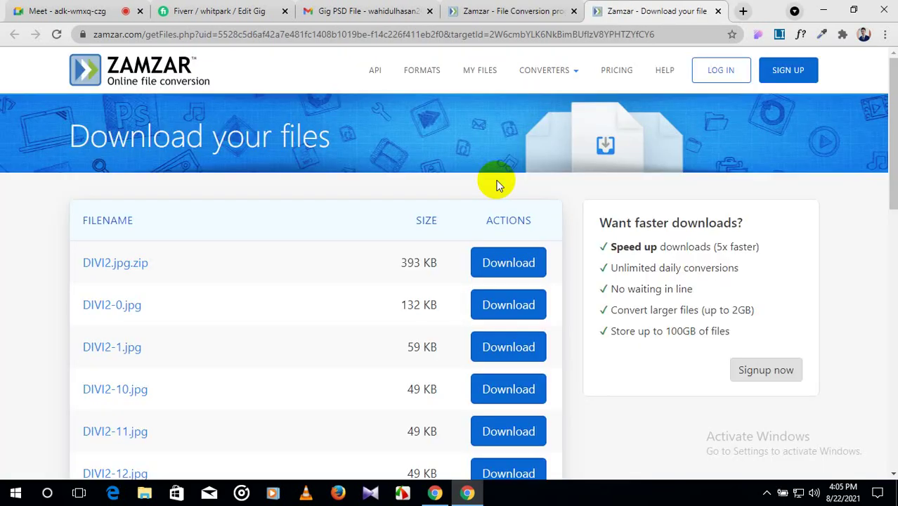
pyautogui.scroll(-3, 500, 186)
pyautogui.click(501, 183)
pyautogui.scroll(-1, 495, 183)
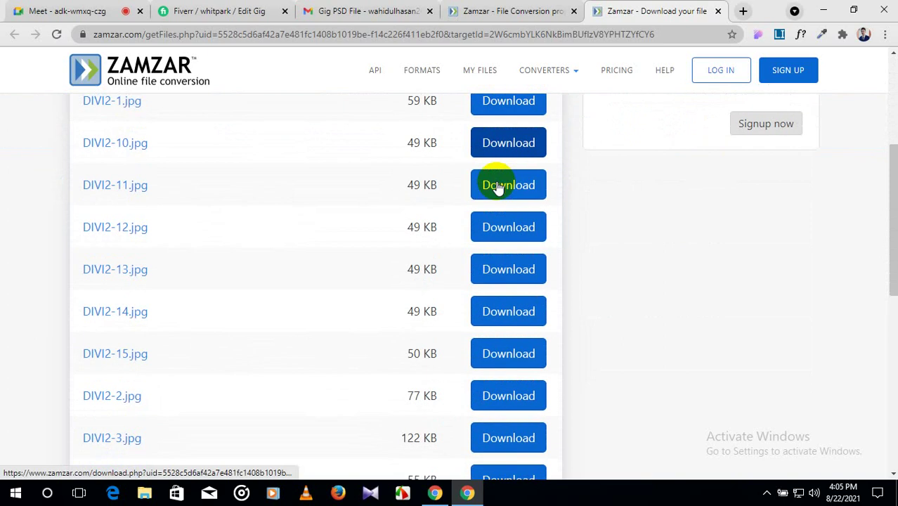
pyautogui.scroll(4, 497, 187)
# Open the download page for the converted DIVI2.jpg again and save DIVI2.jpg.zip into the Pictures folder.
pyautogui.click(518, 9)
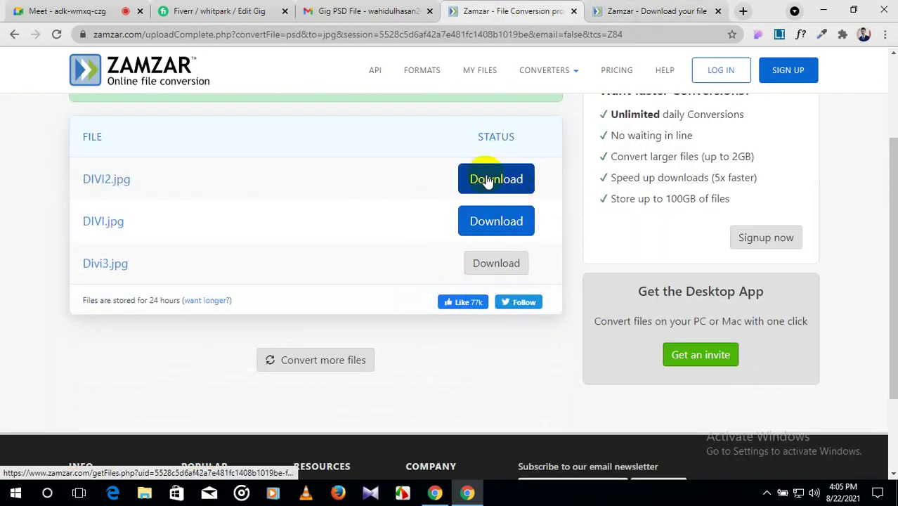
pyautogui.click(486, 181)
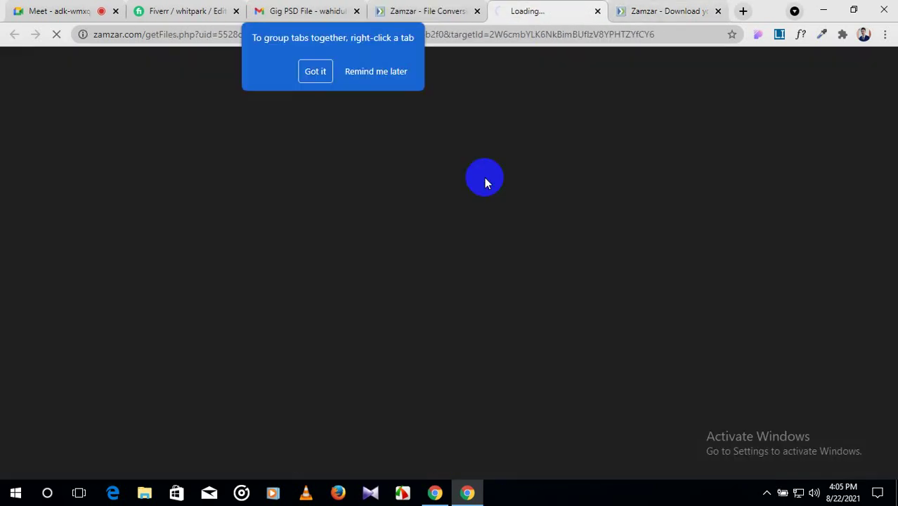
pyautogui.click(617, 11)
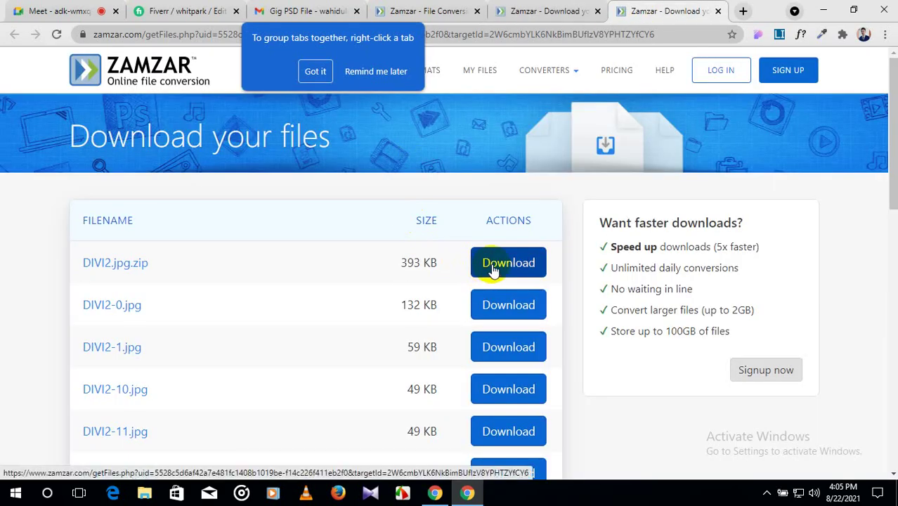
pyautogui.click(494, 270)
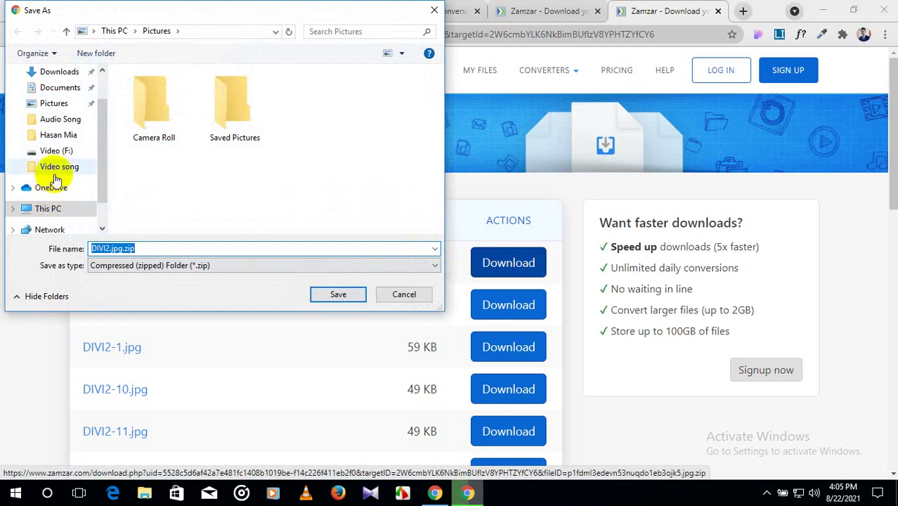
pyautogui.click(53, 103)
pyautogui.click(336, 295)
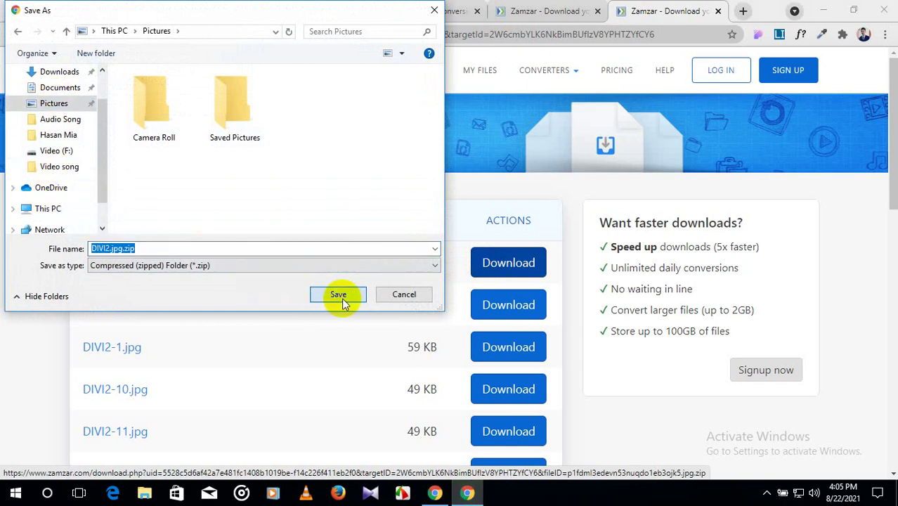
# Download DIVI2-0.jpg and DIVI2-1.jpg into the Pictures folder, then close both DIVI2 download pages.
pyautogui.click(503, 305)
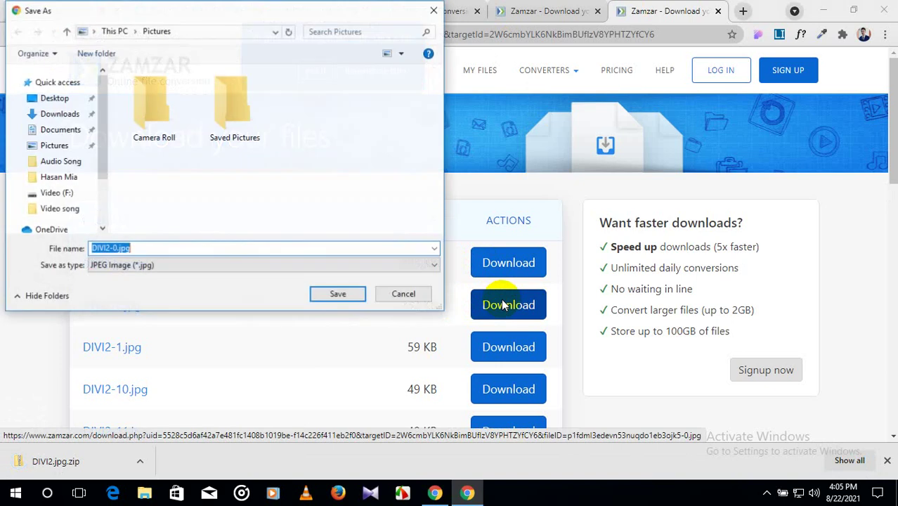
pyautogui.click(335, 293)
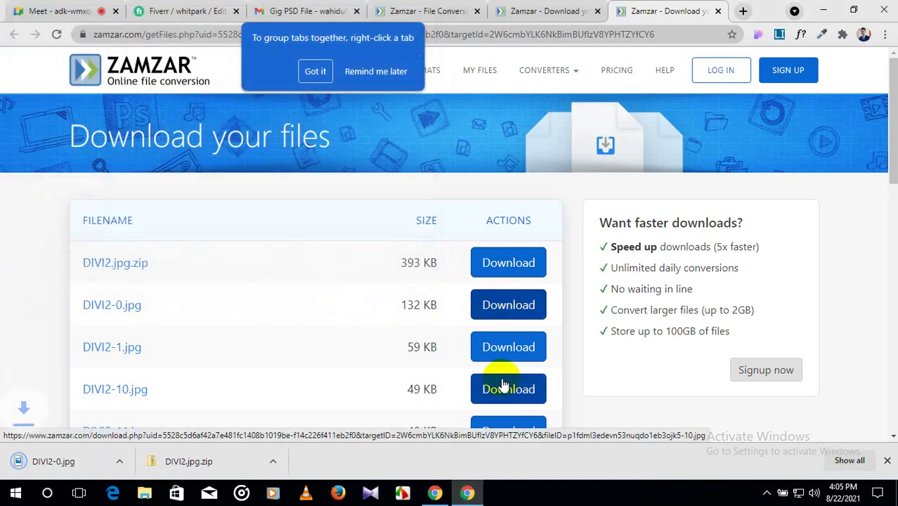
pyautogui.click(503, 385)
pyautogui.click(497, 350)
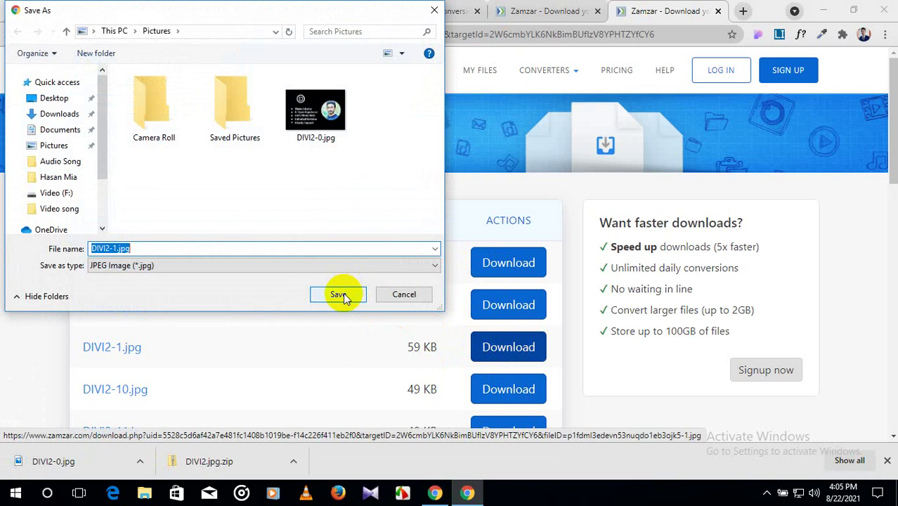
pyautogui.click(343, 295)
pyautogui.scroll(-10, 344, 298)
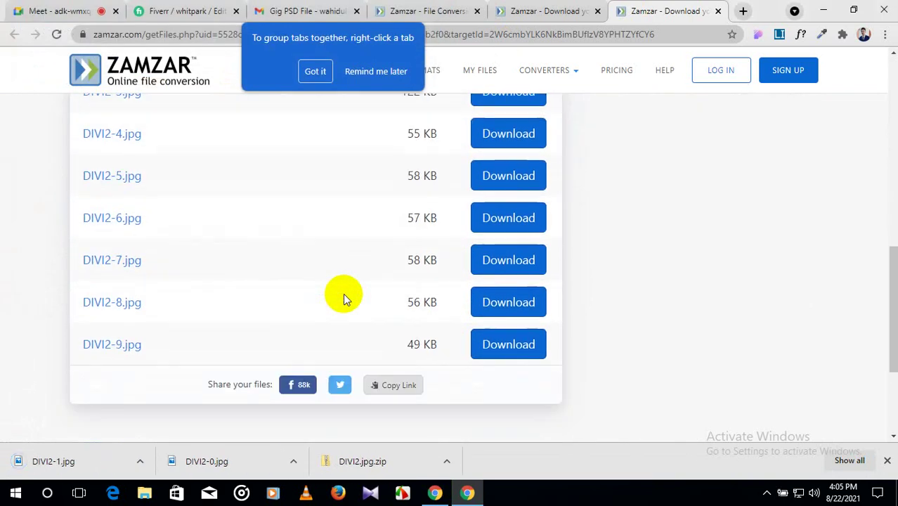
pyautogui.scroll(-3, 343, 293)
pyautogui.scroll(15, 343, 293)
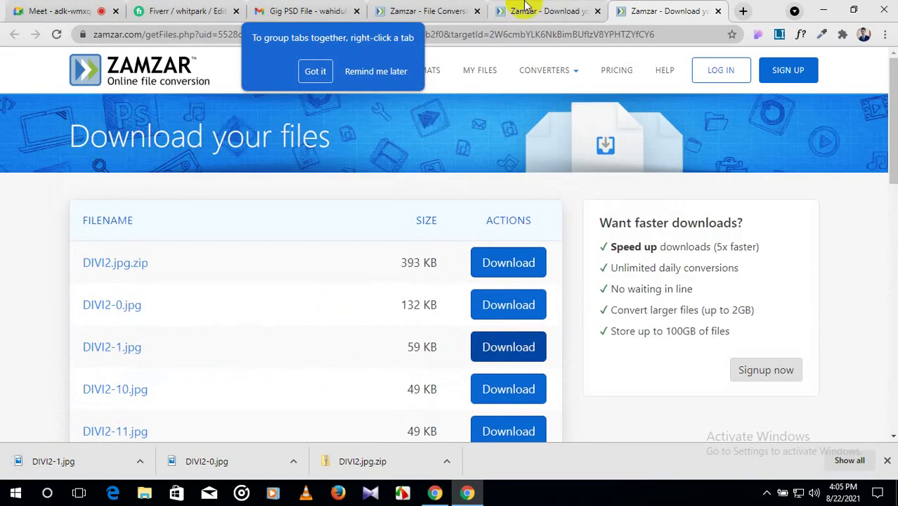
pyautogui.click(597, 11)
pyautogui.click(596, 11)
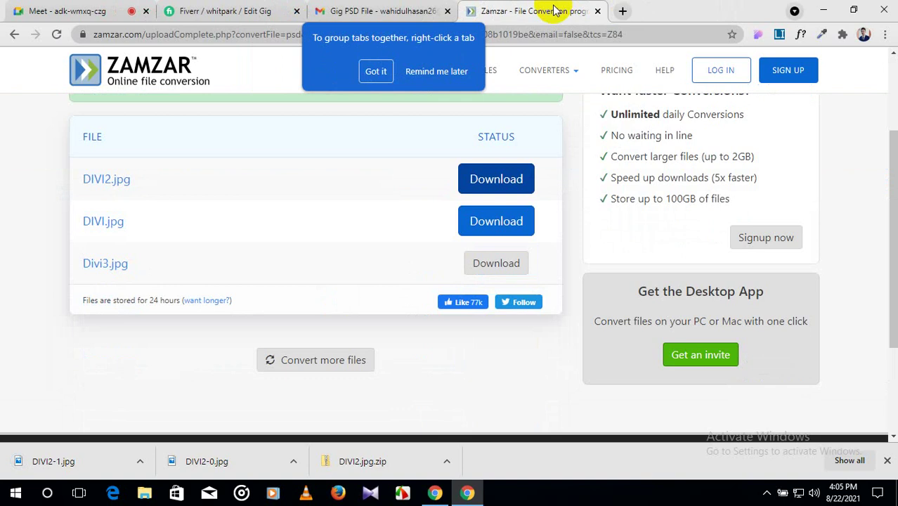
# Switch to File Explorer and open the Pictures folder to check the downloaded files.
pyautogui.click(820, 10)
pyautogui.rightClick(345, 76)
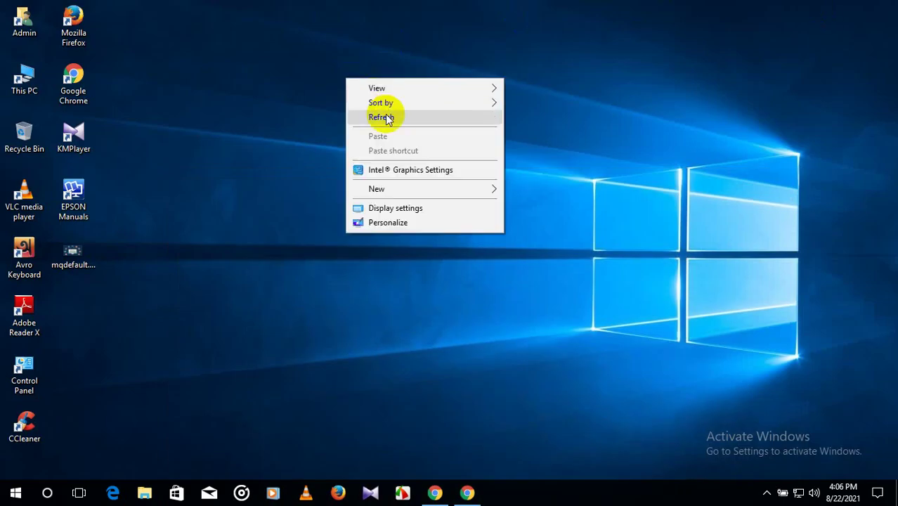
pyautogui.click(386, 117)
pyautogui.doubleClick(23, 64)
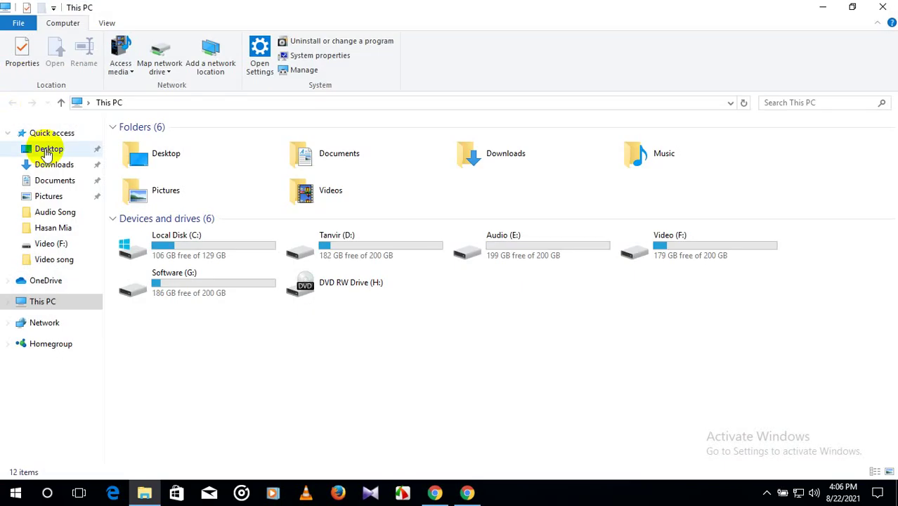
pyautogui.click(56, 200)
pyautogui.click(589, 163)
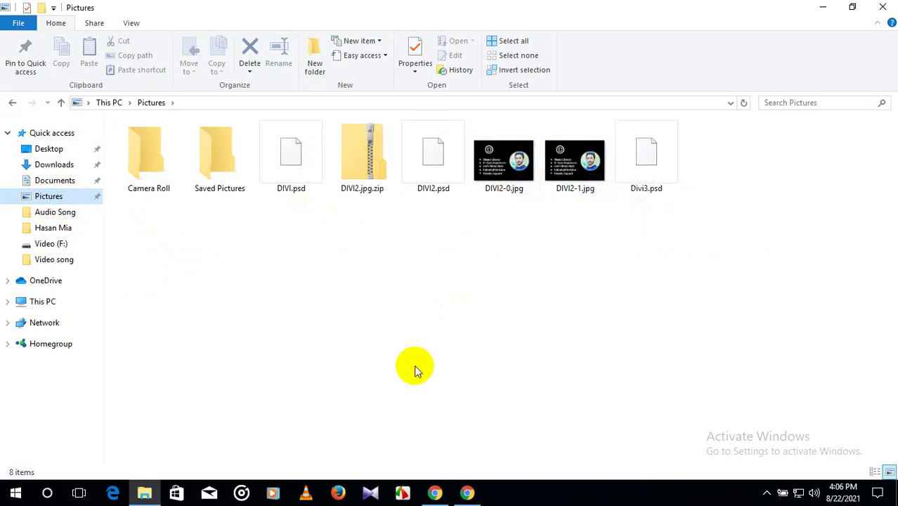
# Return to Chrome, open the download page for the converted DIVI.jpg and save DIVI.jpg.zip into the Pictures folder.
pyautogui.click(467, 492)
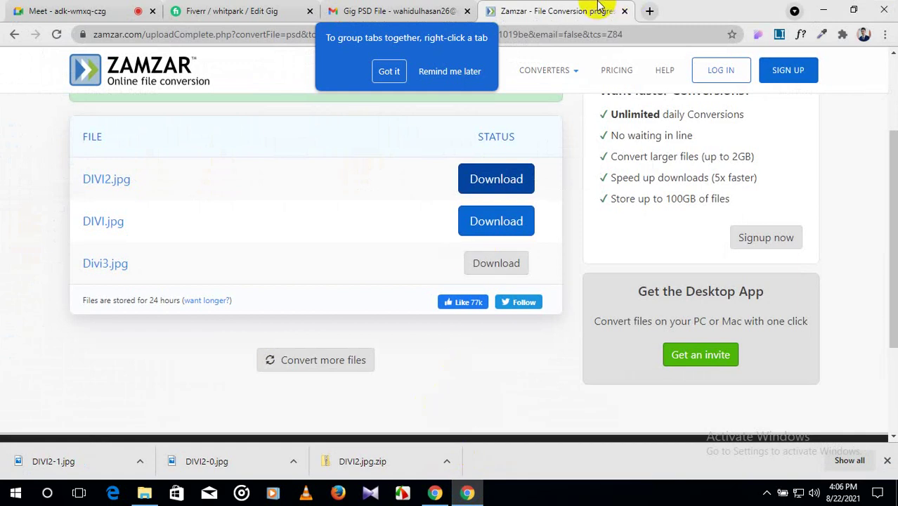
pyautogui.click(496, 222)
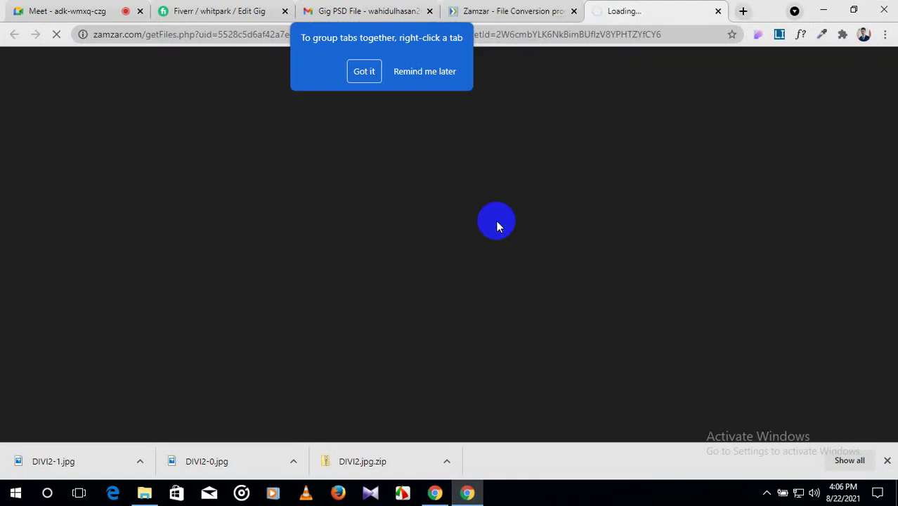
pyautogui.click(363, 71)
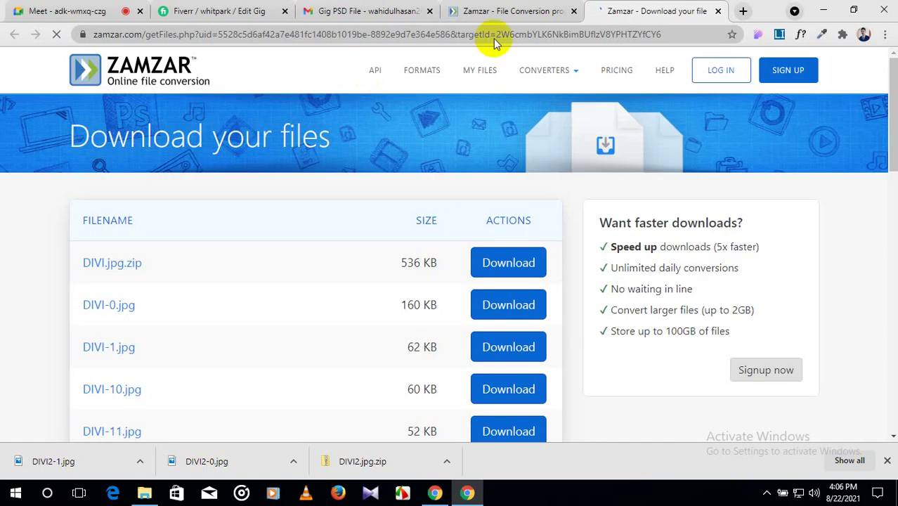
pyautogui.click(523, 264)
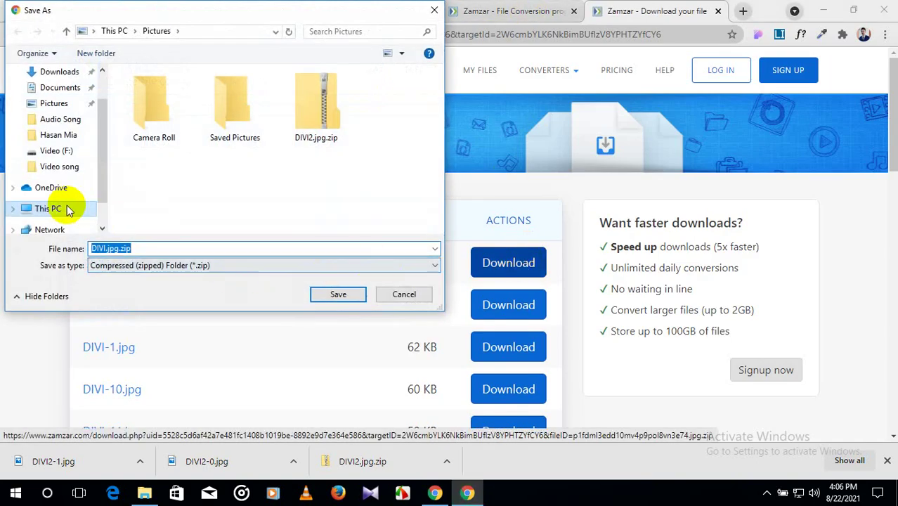
pyautogui.click(339, 295)
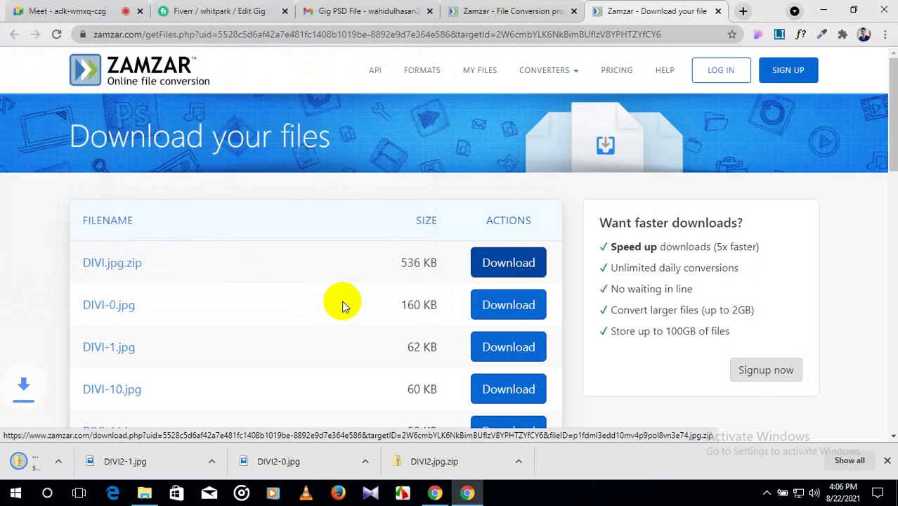
# Try to download Divi3.jpg from the conversion results, and close the DIVI download page.
pyautogui.click(492, 10)
pyautogui.click(500, 264)
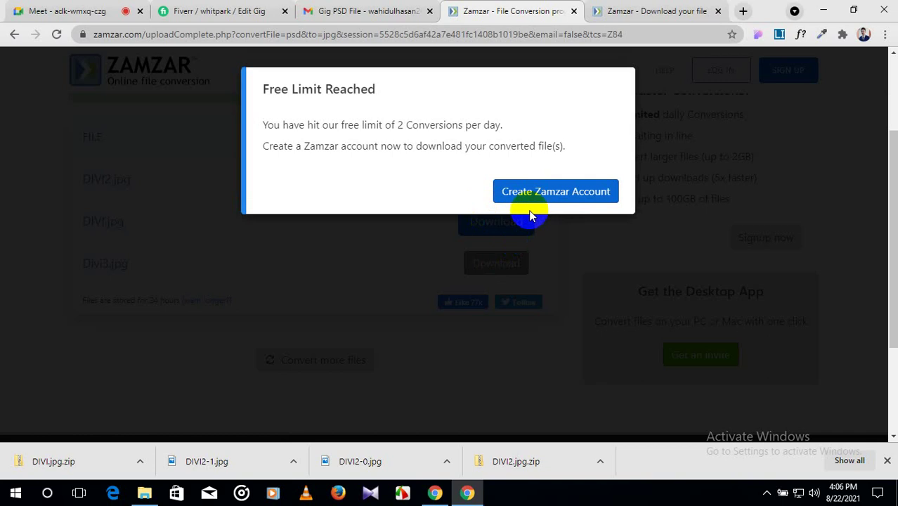
pyautogui.click(752, 207)
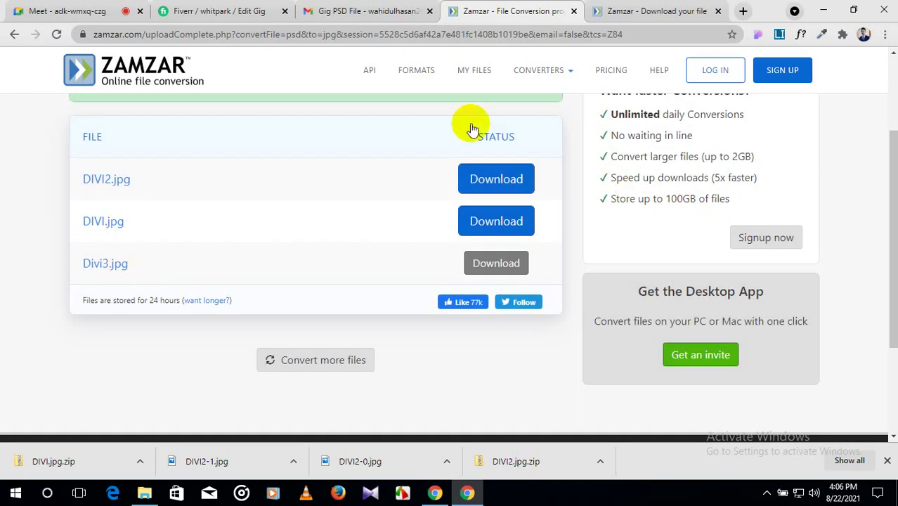
pyautogui.click(650, 10)
pyautogui.click(718, 12)
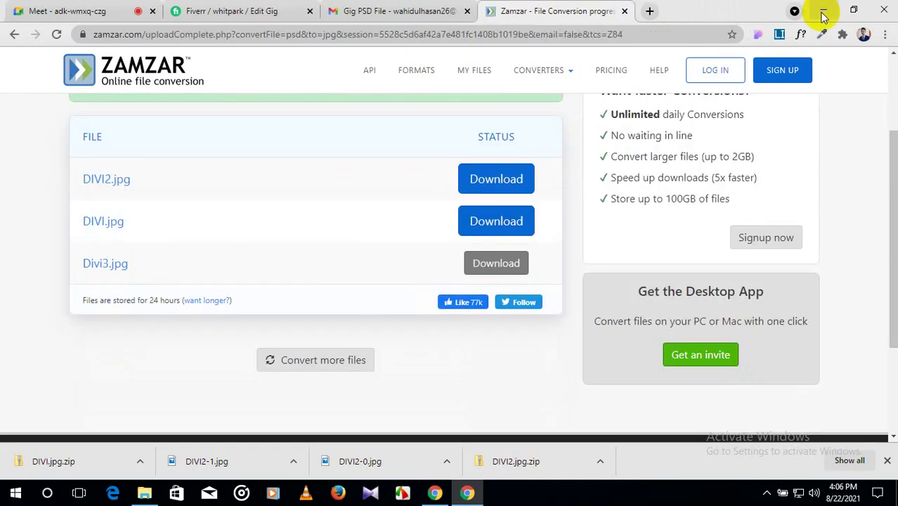
# Switch to the Pictures folder in File Explorer, refresh it, extract DIVI2.jpg.zip and close the extracted folder's window.
pyautogui.click(823, 10)
pyautogui.rightClick(359, 247)
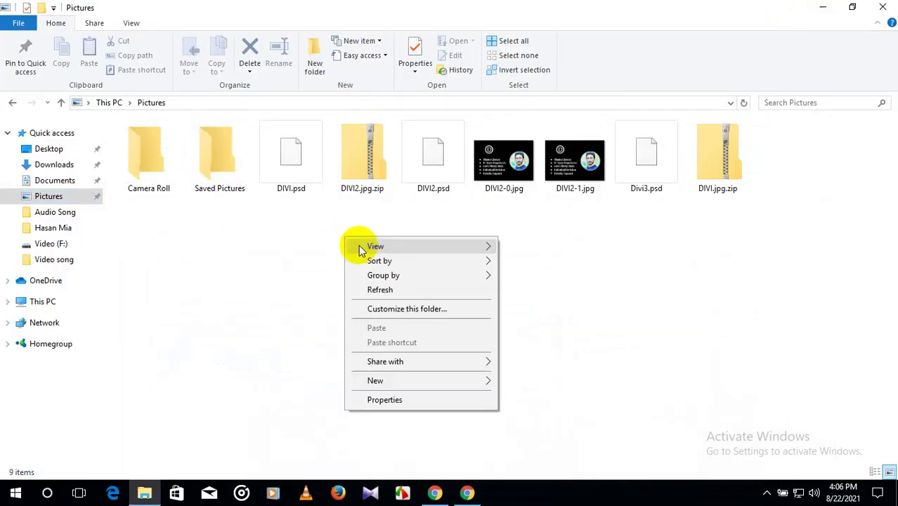
pyautogui.click(397, 289)
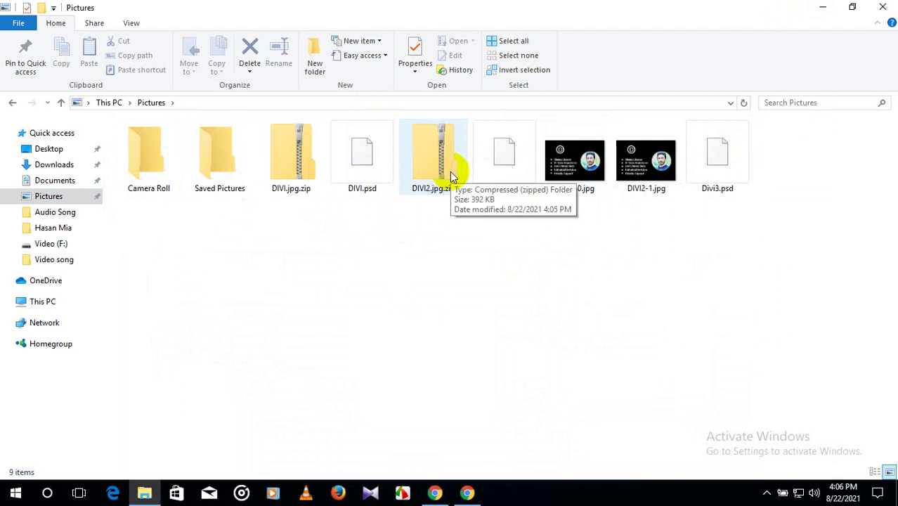
pyautogui.rightClick(441, 150)
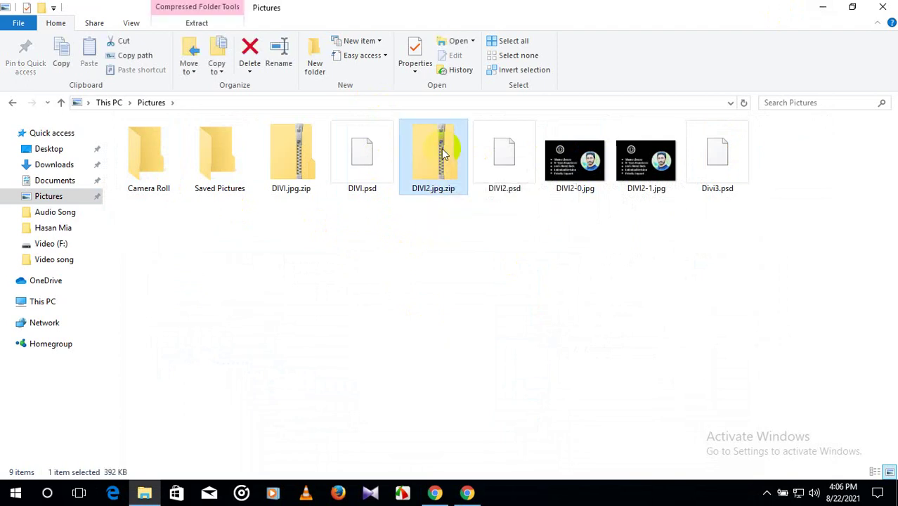
pyautogui.click(485, 193)
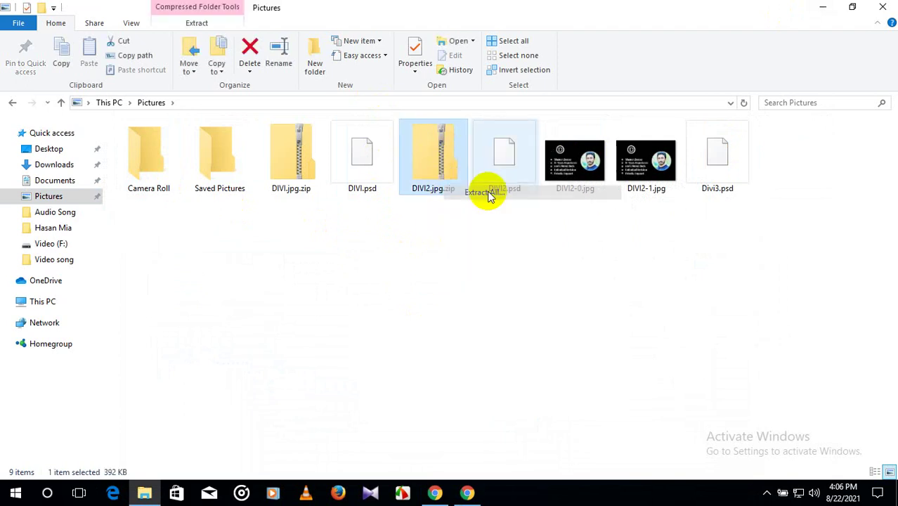
pyautogui.click(568, 374)
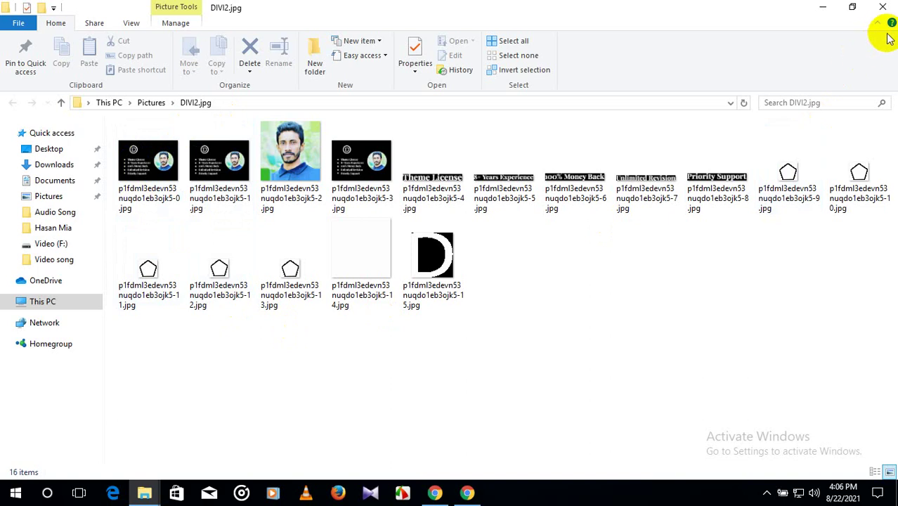
pyautogui.click(884, 6)
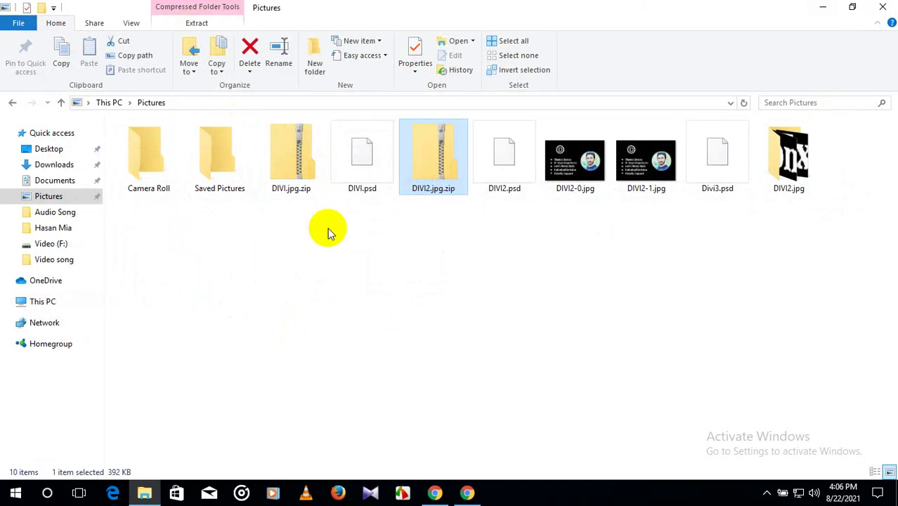
# Return to Chrome, reopen the DIVI.jpg download page and save DIVI-1.jpg into the Pictures folder.
pyautogui.click(445, 497)
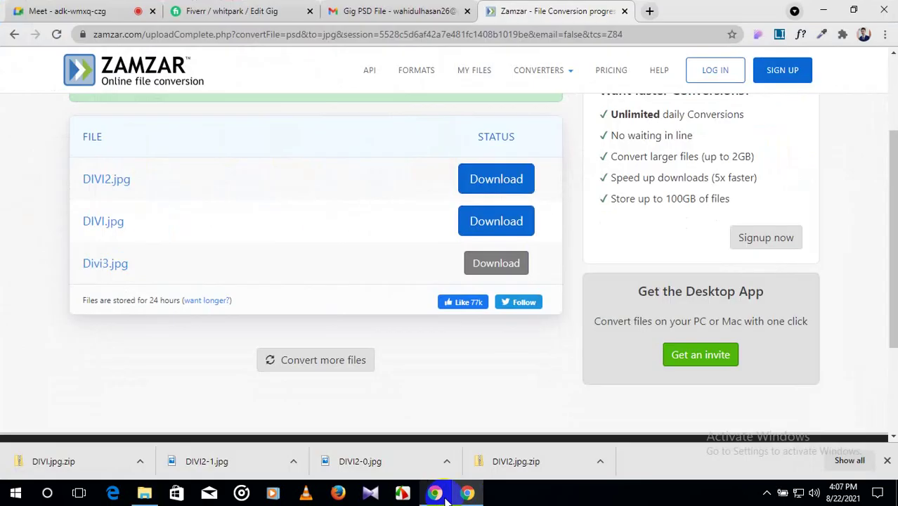
pyautogui.click(489, 222)
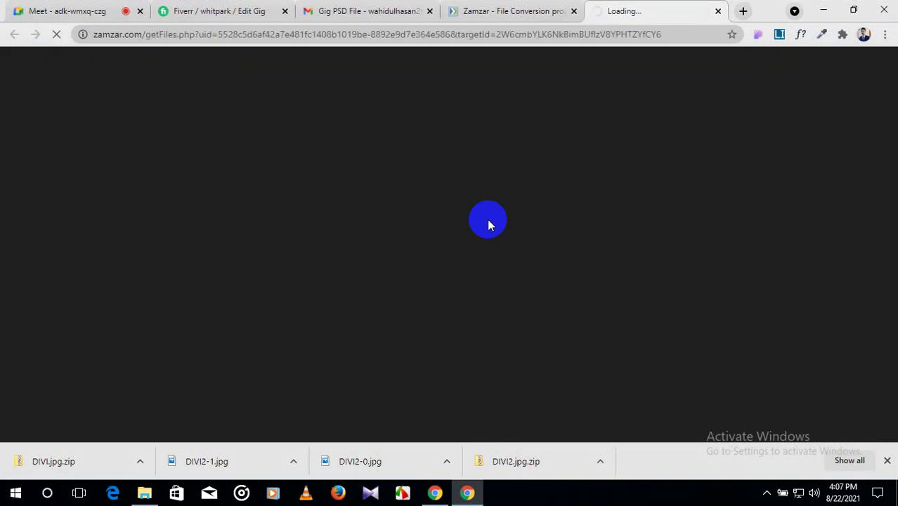
pyautogui.click(489, 11)
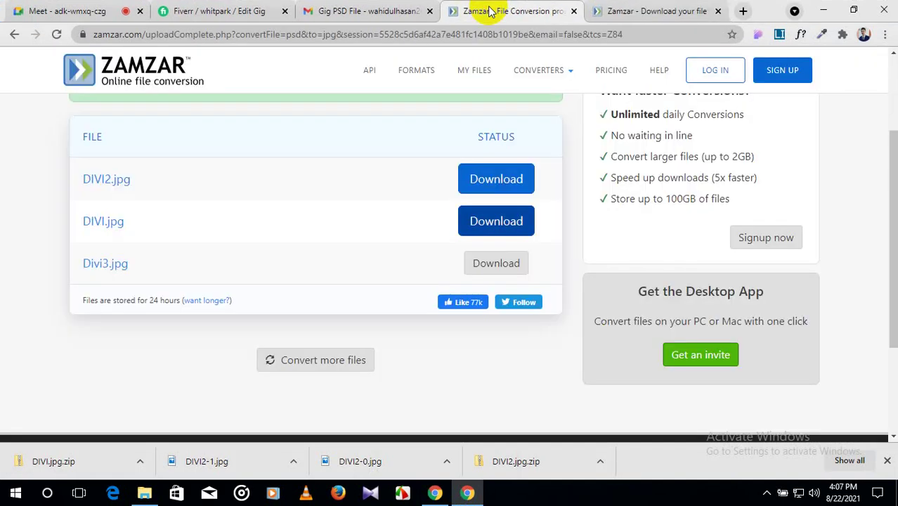
pyautogui.click(659, 10)
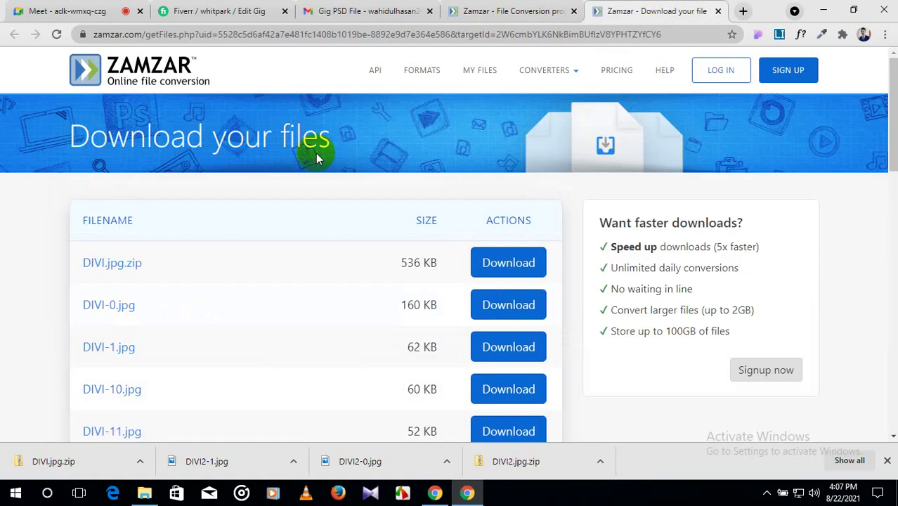
pyautogui.click(506, 347)
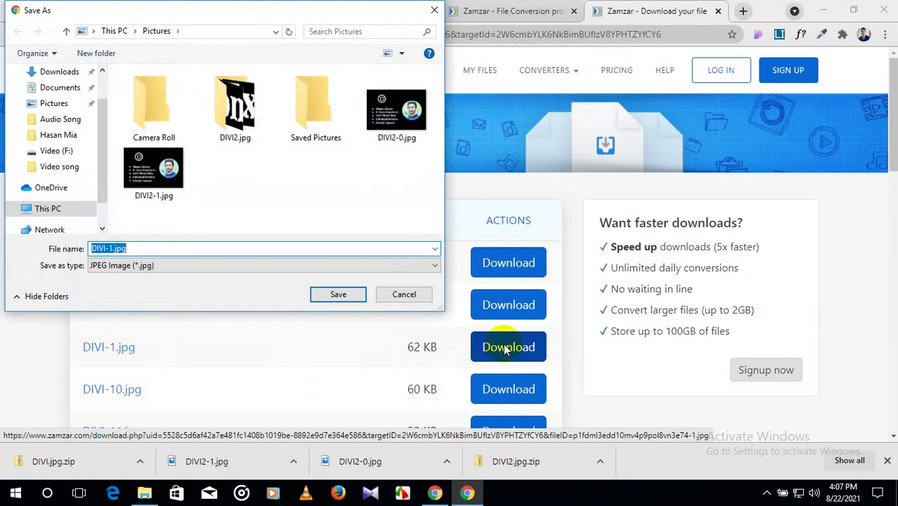
pyautogui.click(336, 294)
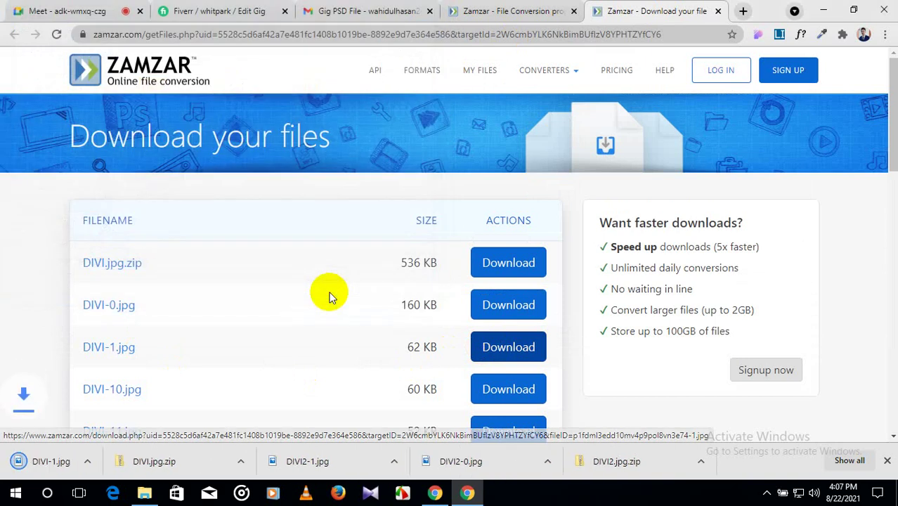
pyautogui.scroll(-3, 421, 320)
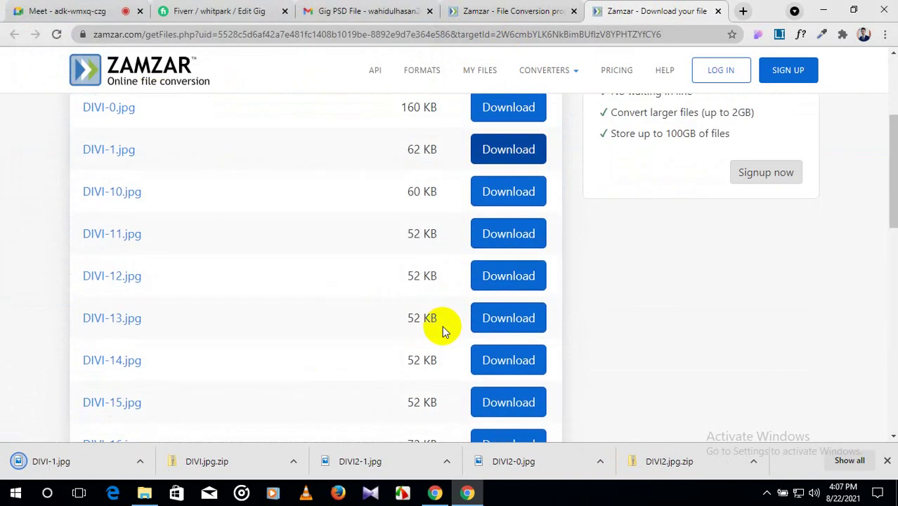
# Look over the converted DIVI files, switch to the Pictures folder in File Explorer and refresh it.
pyautogui.scroll(-2, 442, 325)
pyautogui.scroll(2, 442, 325)
pyautogui.scroll(2, 442, 326)
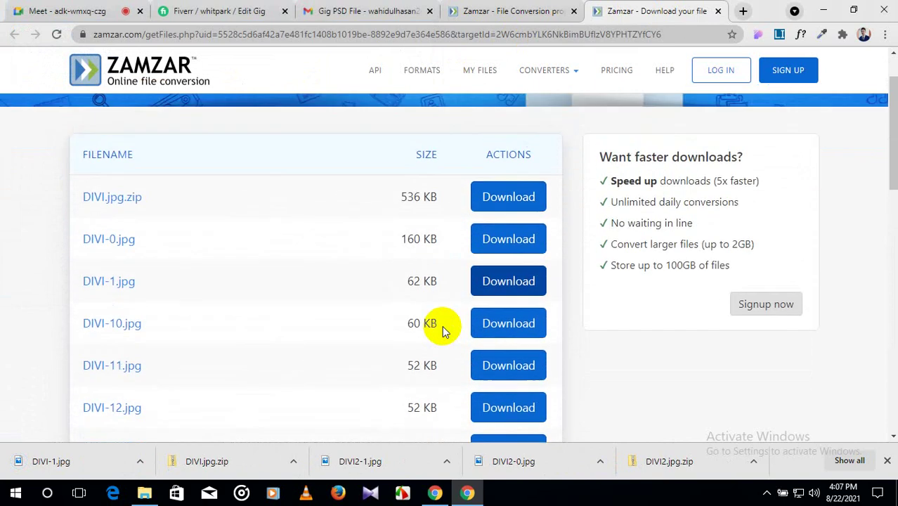
pyautogui.scroll(-2, 106, 301)
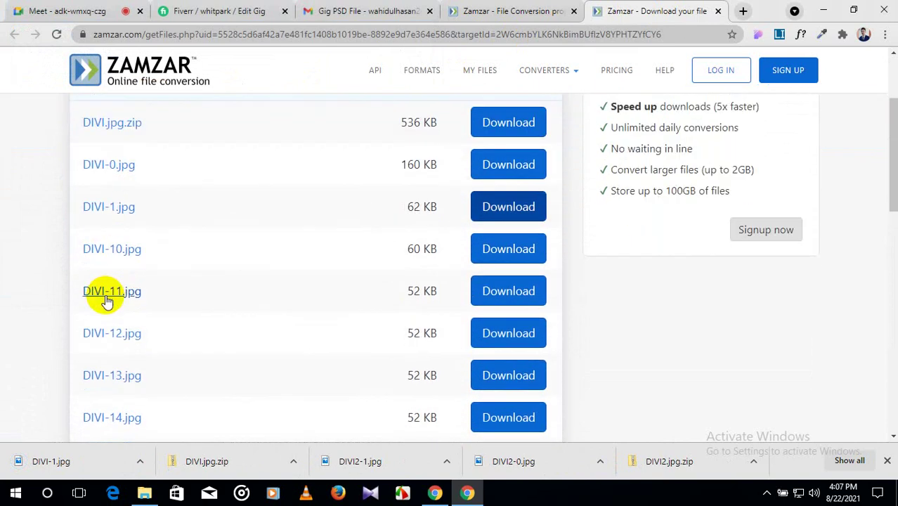
pyautogui.click(485, 11)
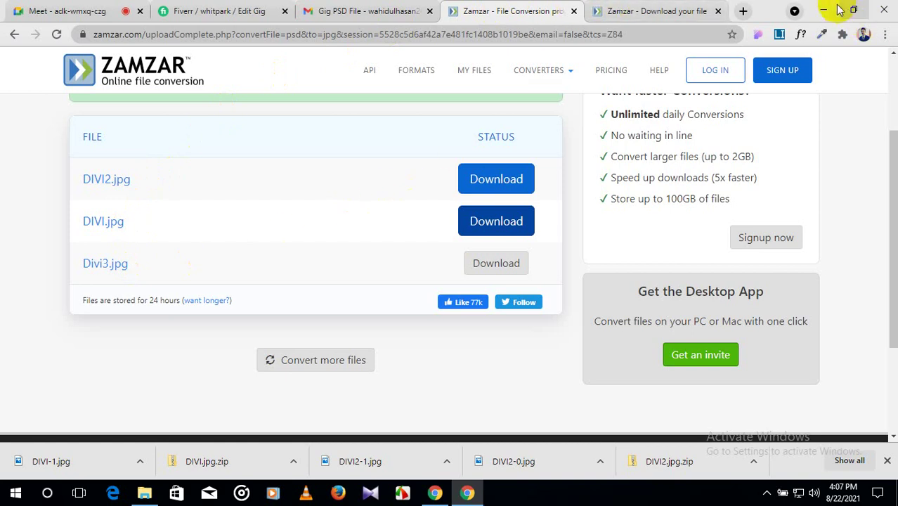
pyautogui.click(828, 9)
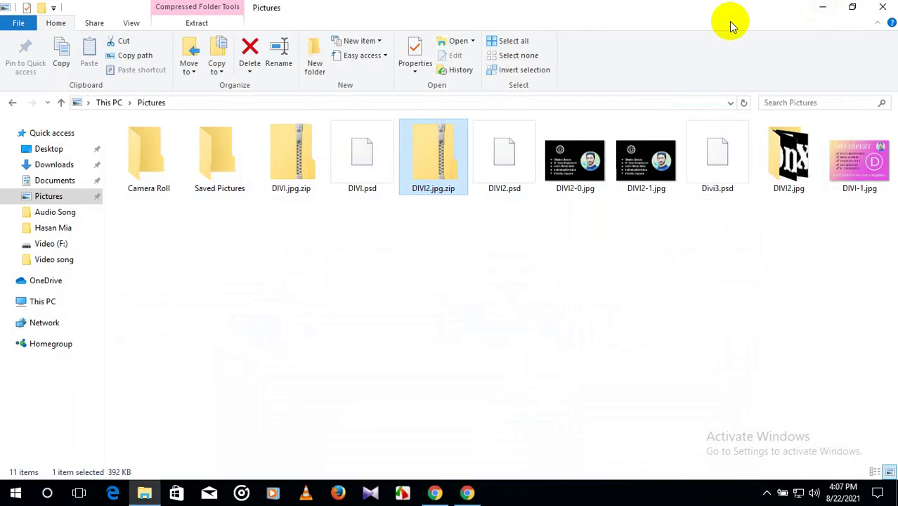
pyautogui.rightClick(634, 264)
pyautogui.click(664, 317)
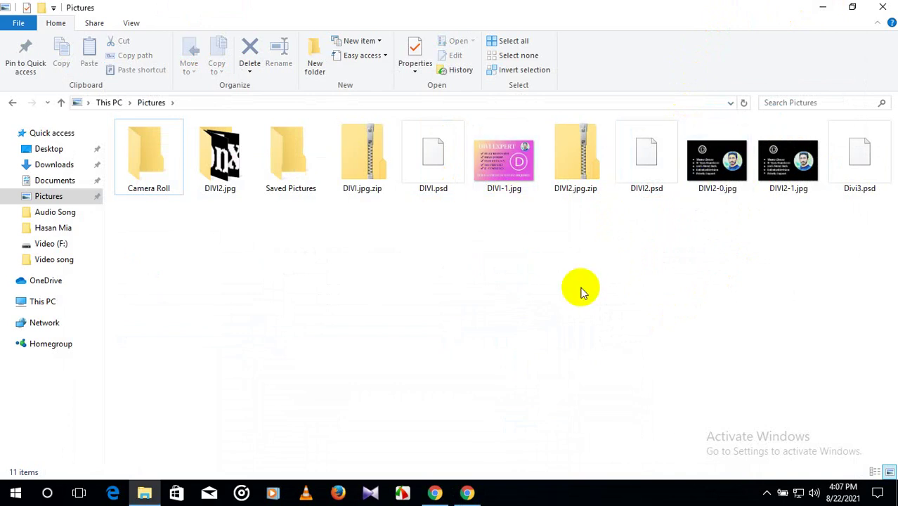
# Return to the Fiverr gig editor in Chrome and upload DIVI-1.jpg from the Pictures folder as the first gallery image.
pyautogui.click(453, 497)
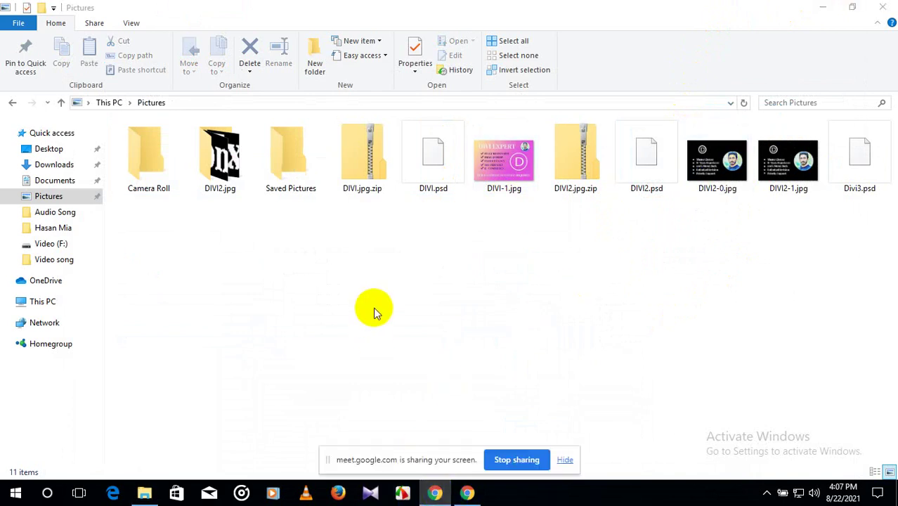
pyautogui.click(567, 459)
pyautogui.click(465, 492)
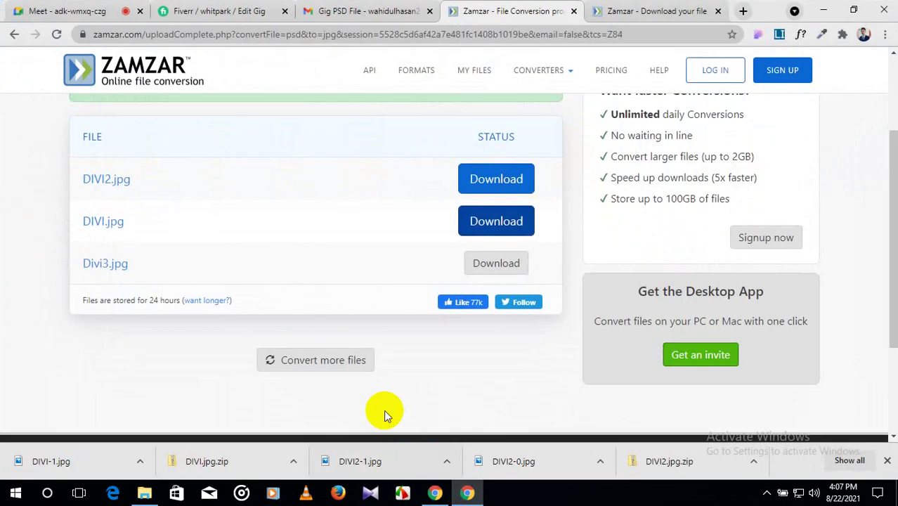
pyautogui.click(338, 7)
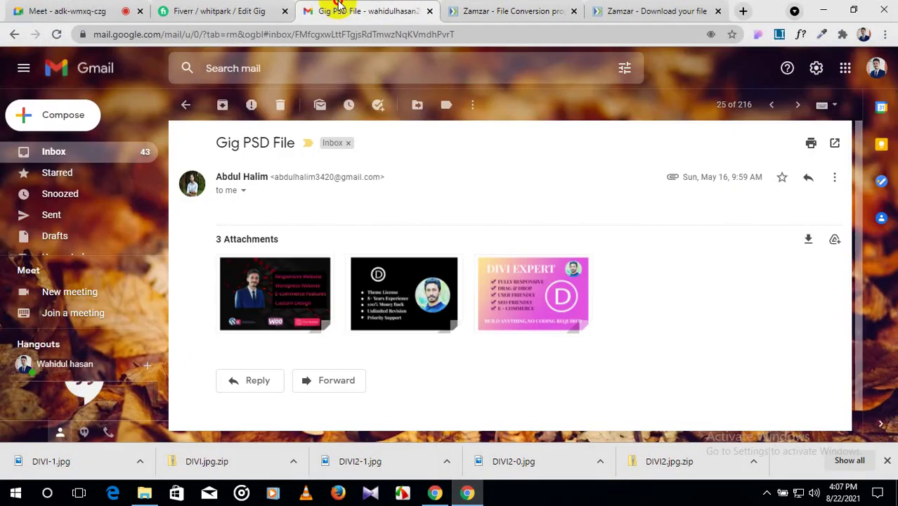
pyautogui.click(247, 10)
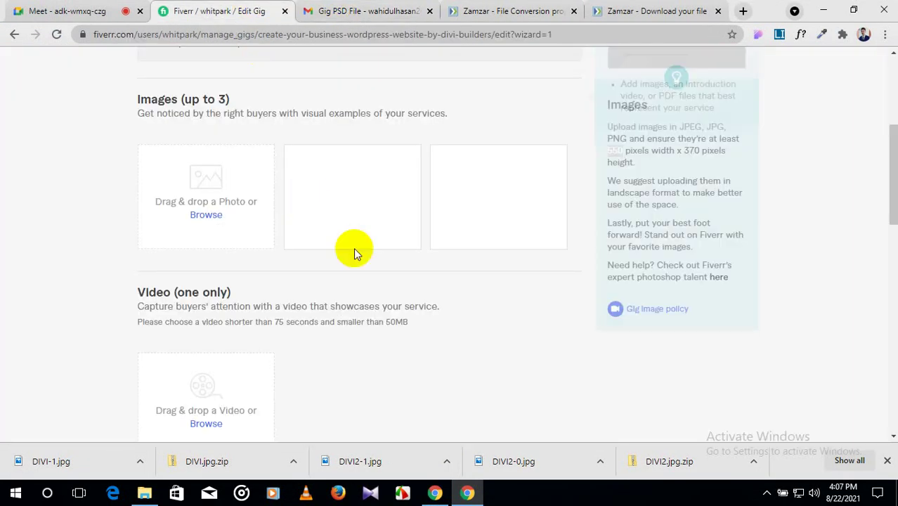
pyautogui.click(206, 215)
pyautogui.click(54, 146)
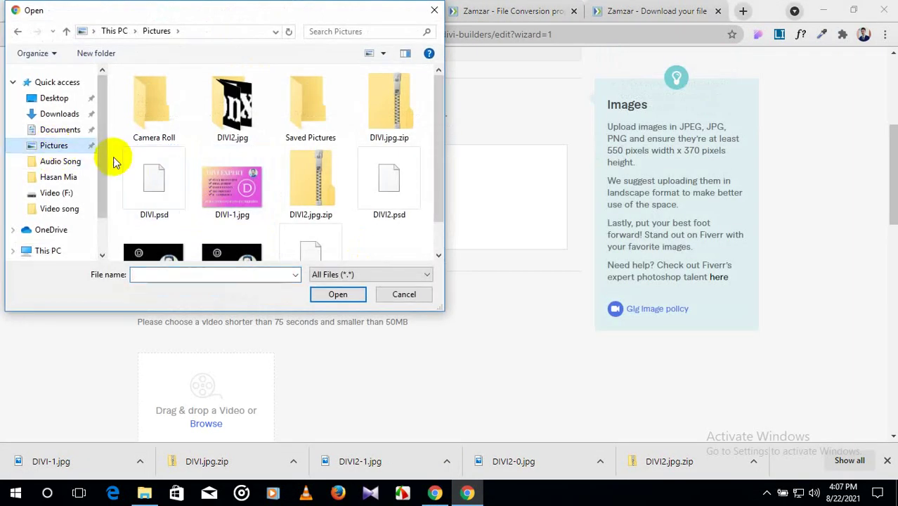
pyautogui.click(239, 184)
pyautogui.click(338, 294)
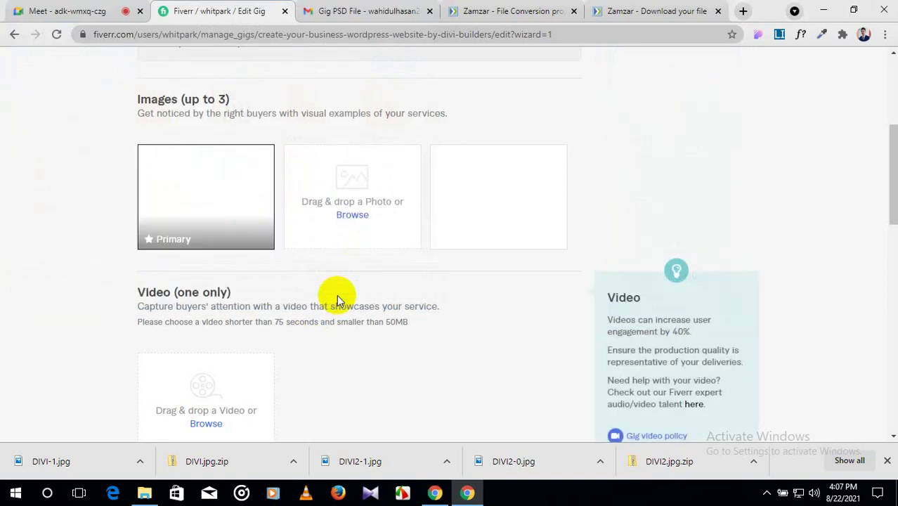
# Upload DIVI2-1.jpg from the Pictures folder as the second gallery image.
pyautogui.click(359, 222)
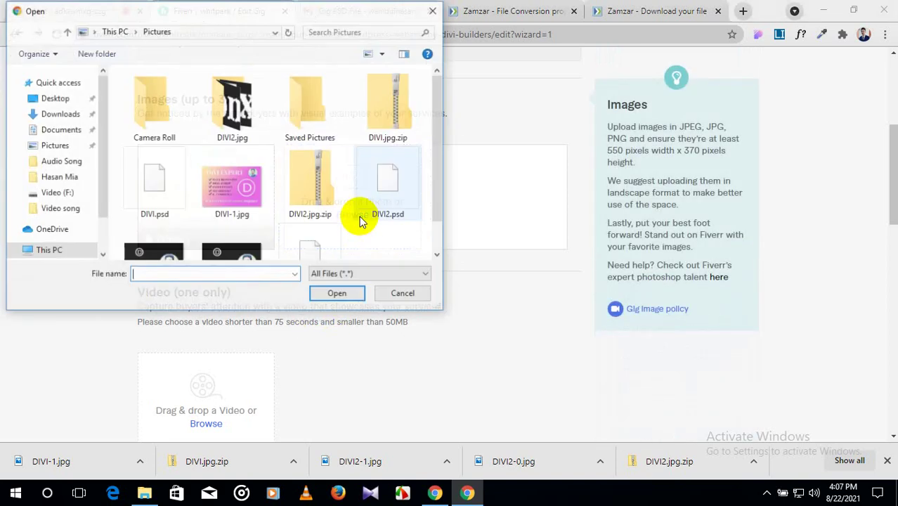
pyautogui.scroll(-1, 224, 209)
pyautogui.click(226, 225)
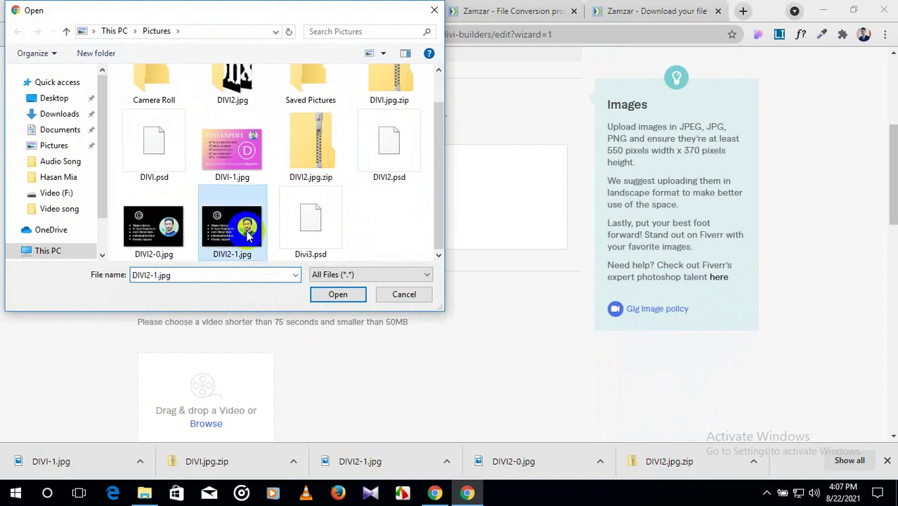
pyautogui.click(333, 295)
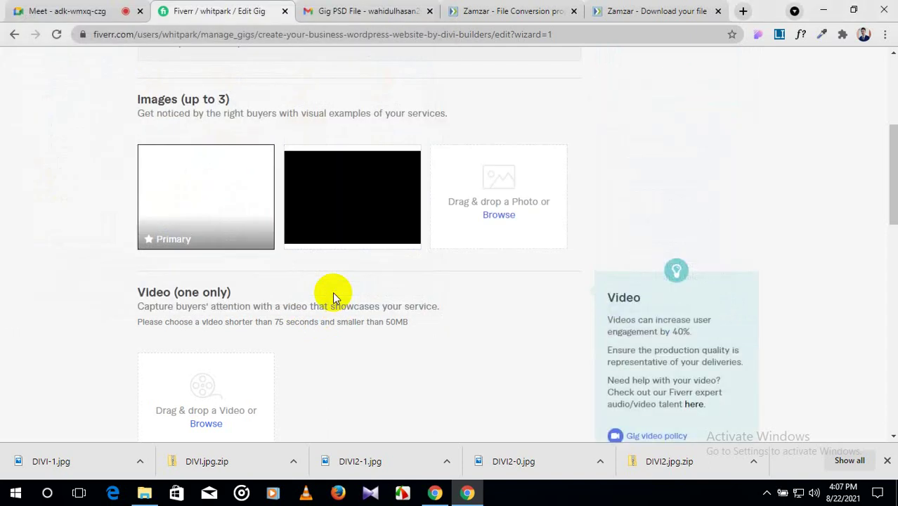
# Save the Gallery stage and publish the gig, finishing the wizard on the Gigs page.
pyautogui.scroll(-8, 548, 289)
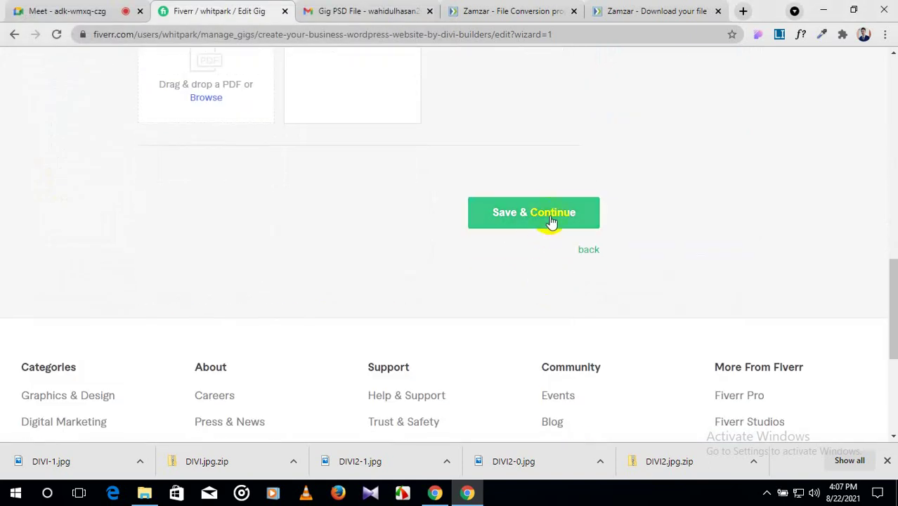
pyautogui.click(551, 220)
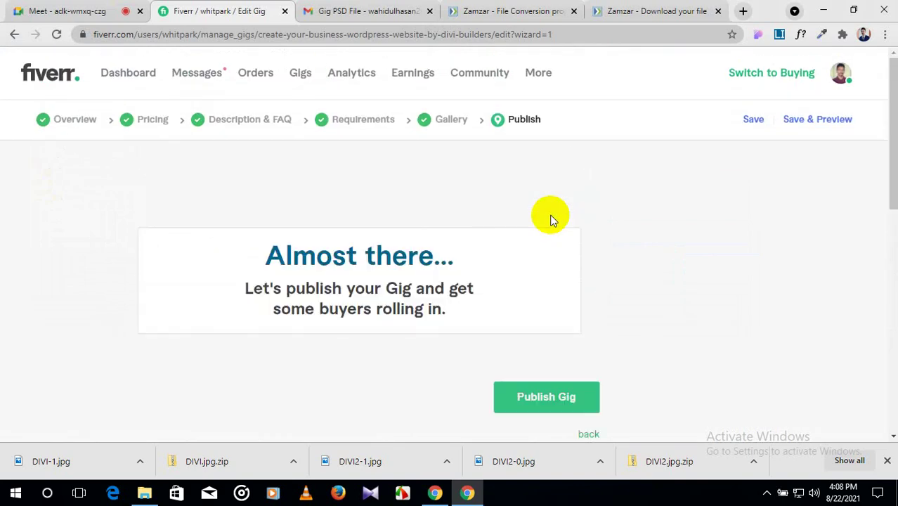
pyautogui.scroll(-2, 461, 224)
pyautogui.click(529, 267)
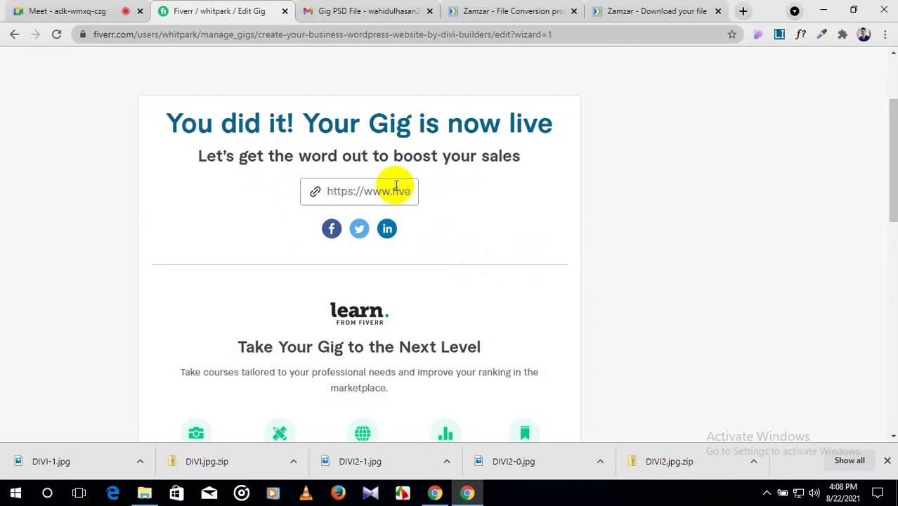
pyautogui.scroll(-5, 395, 184)
pyautogui.click(544, 223)
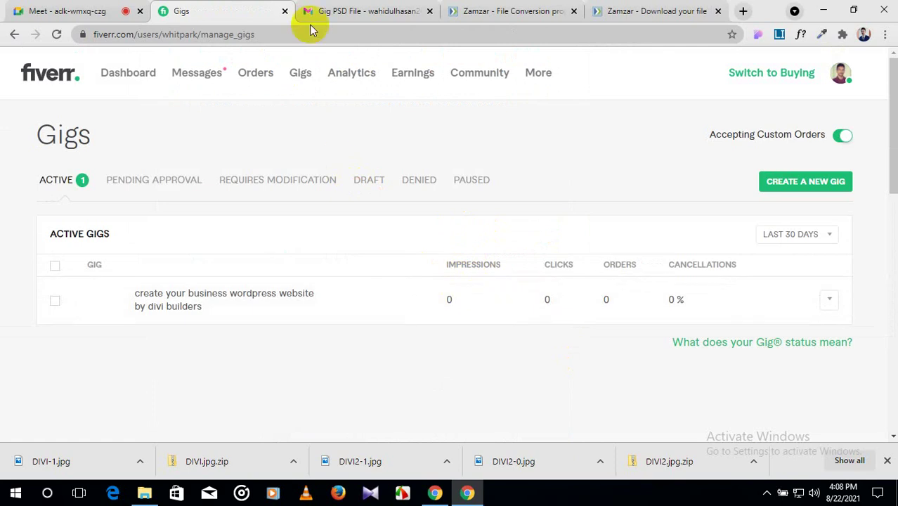
# Close the Gmail page, both Zamzar pages and the browser's list of downloaded files.
pyautogui.click(351, 11)
pyautogui.click(430, 12)
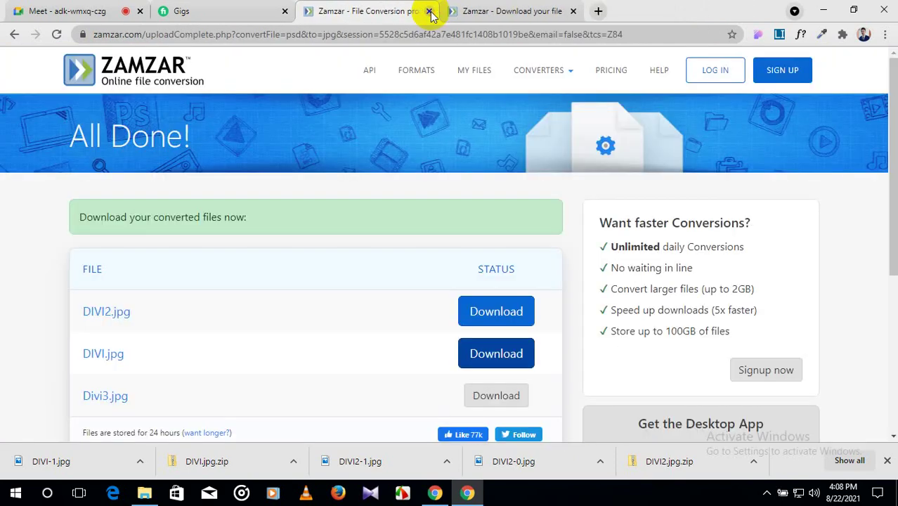
pyautogui.click(430, 12)
pyautogui.click(431, 12)
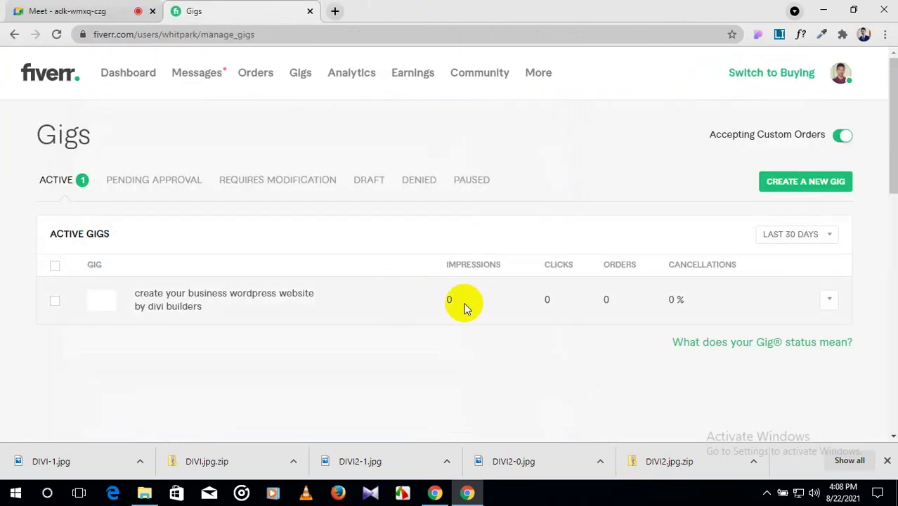
pyautogui.click(887, 461)
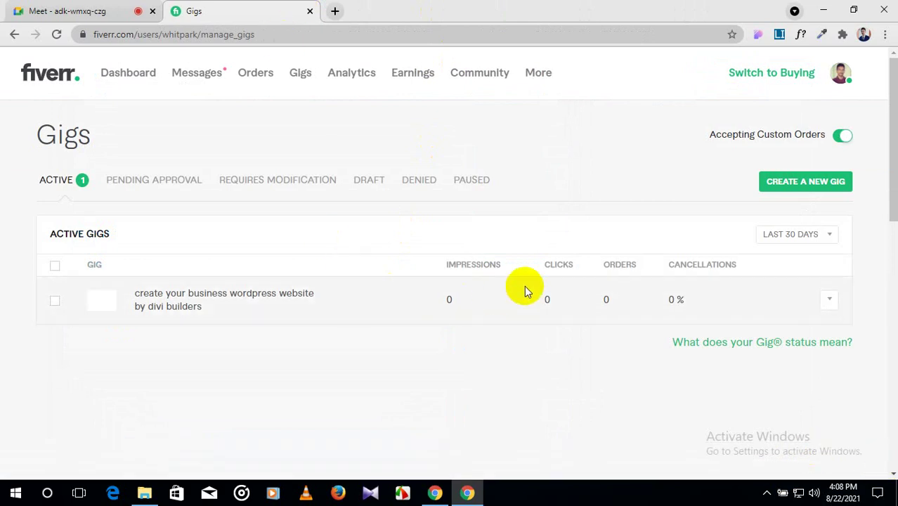
# Expand the active Divi WordPress gig in the gig list and review its status, delivery and review details.
pyautogui.click(201, 294)
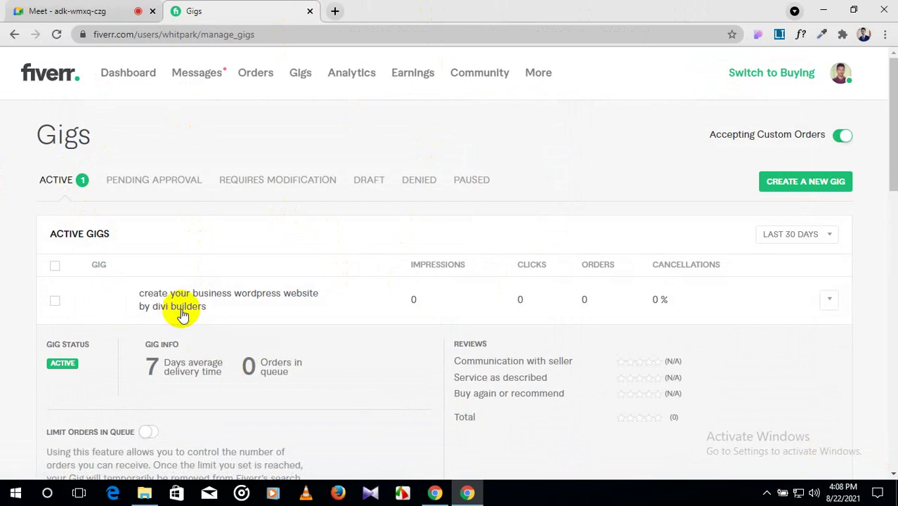
pyautogui.scroll(-4, 230, 338)
pyautogui.scroll(4, 231, 337)
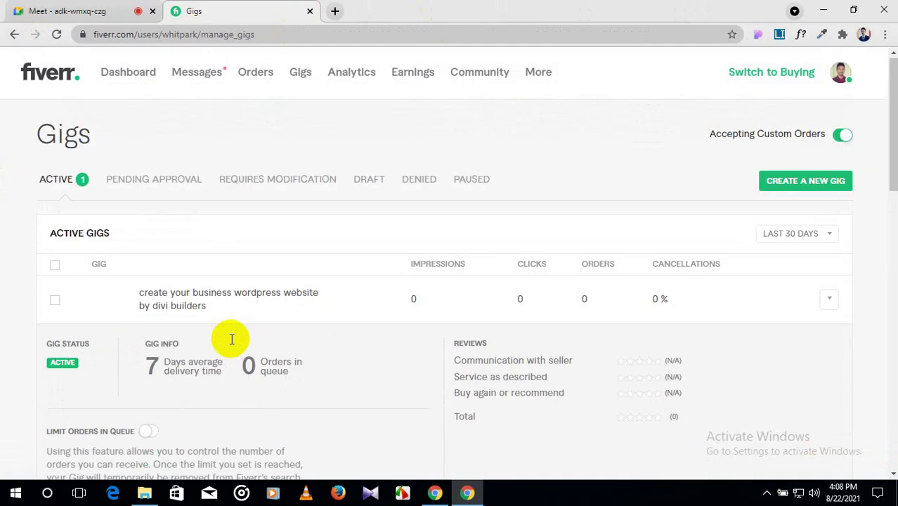
# Leave the gig list, open the seller dashboard and look over its performance rates and advice sections.
pyautogui.click(14, 34)
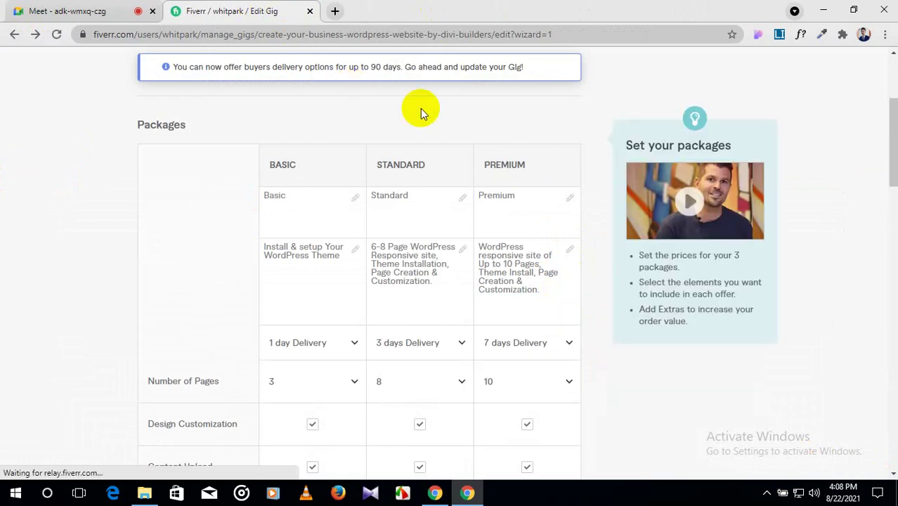
pyautogui.scroll(3, 418, 110)
pyautogui.click(135, 74)
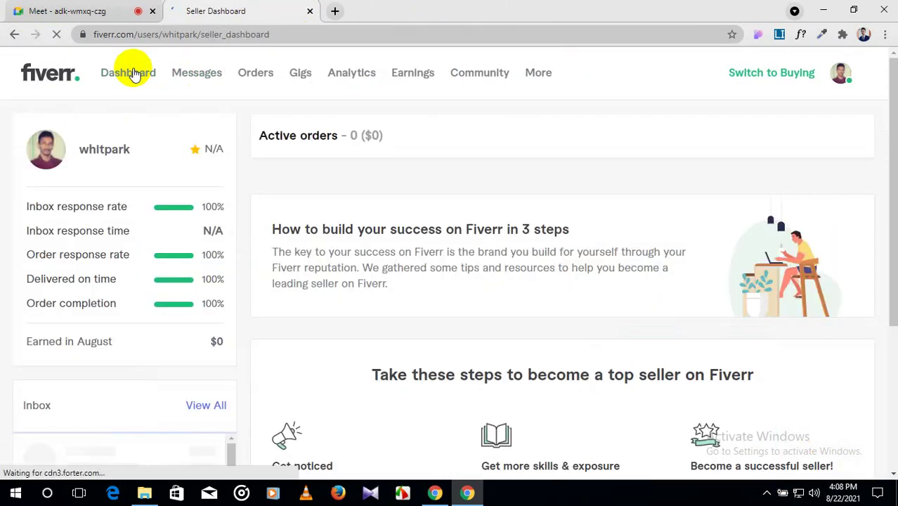
pyautogui.scroll(-3, 420, 282)
pyautogui.scroll(3, 420, 282)
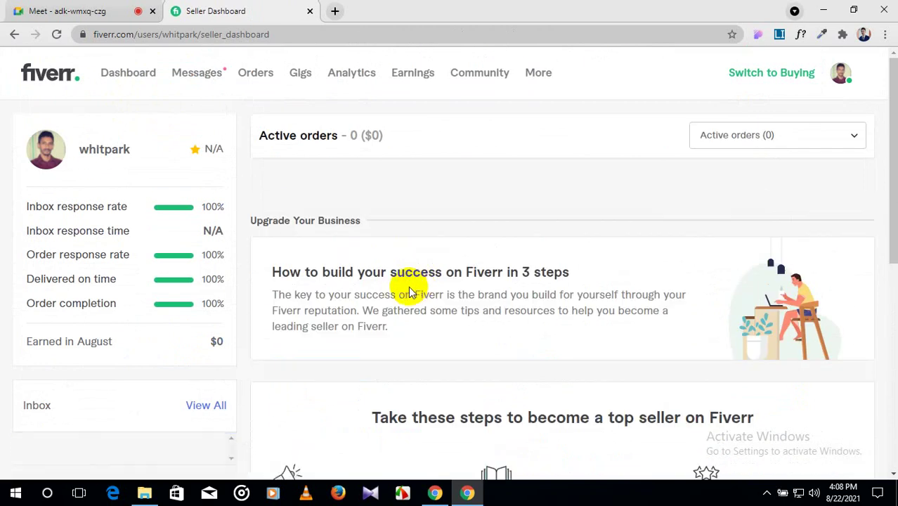
# Preview the active Divi gig from the Gigs page and browse through its gallery images.
pyautogui.click(300, 74)
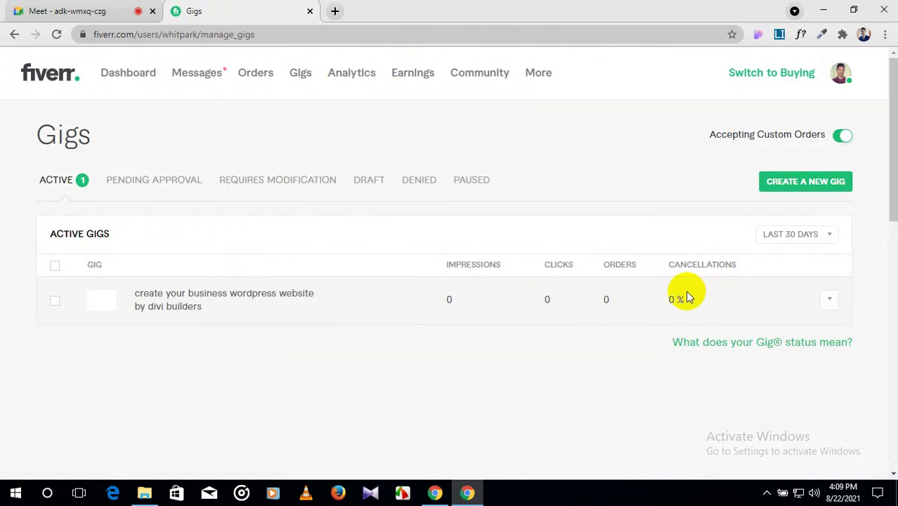
pyautogui.moveTo(607, 300)
pyautogui.click(828, 301)
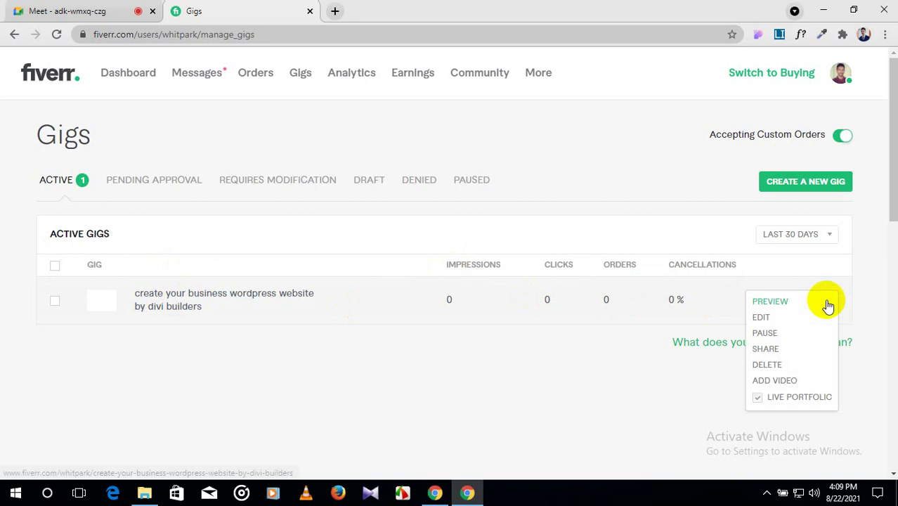
pyautogui.click(785, 302)
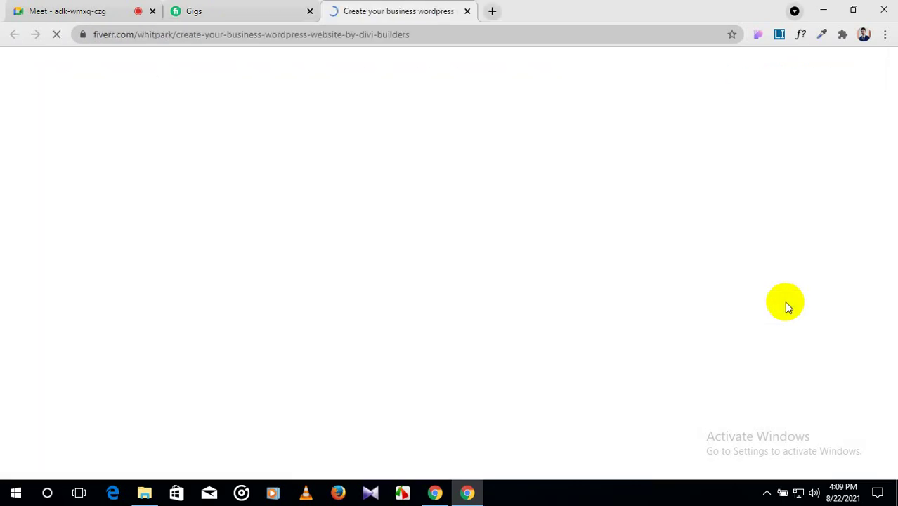
pyautogui.scroll(-2, 445, 316)
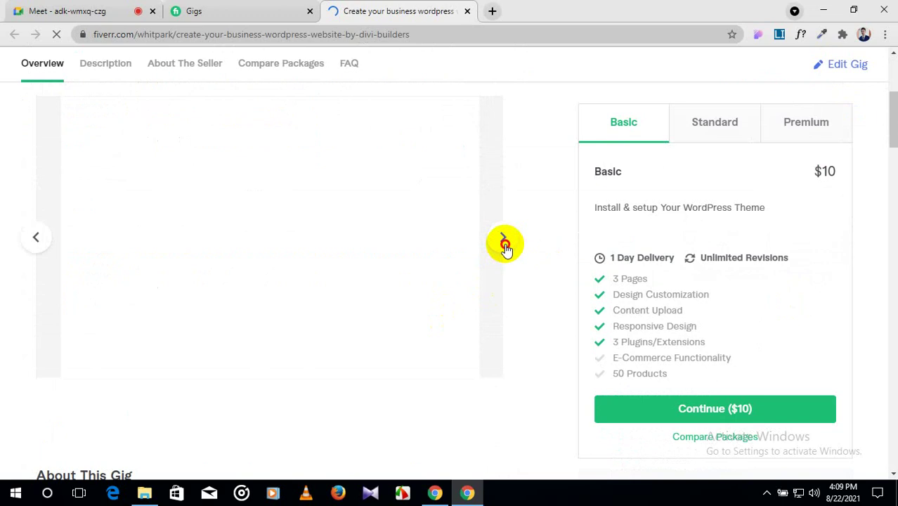
pyautogui.click(503, 239)
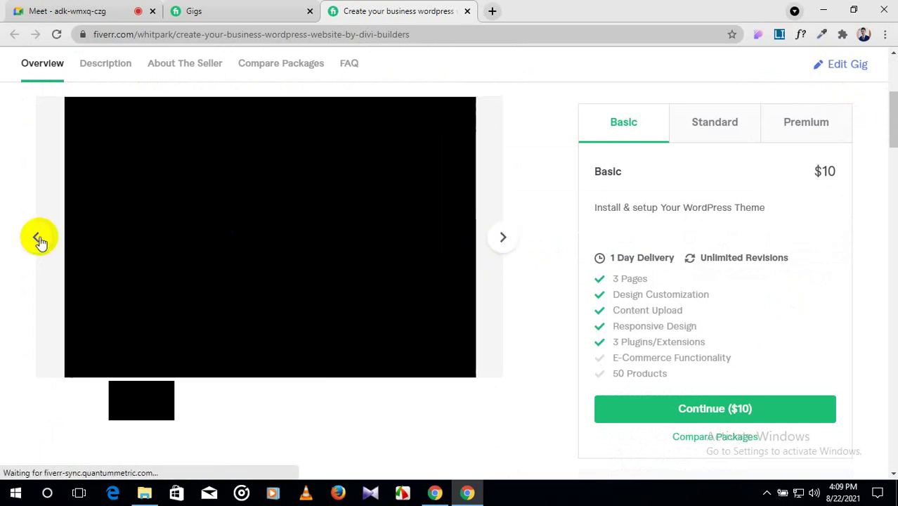
pyautogui.click(39, 240)
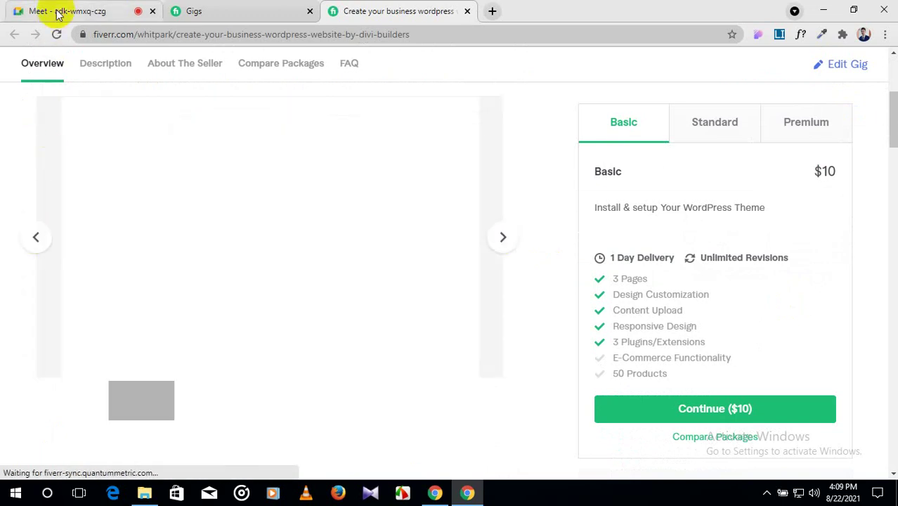
# Check the Google Meet call and return to the Fiverr Gigs page.
pyautogui.click(58, 12)
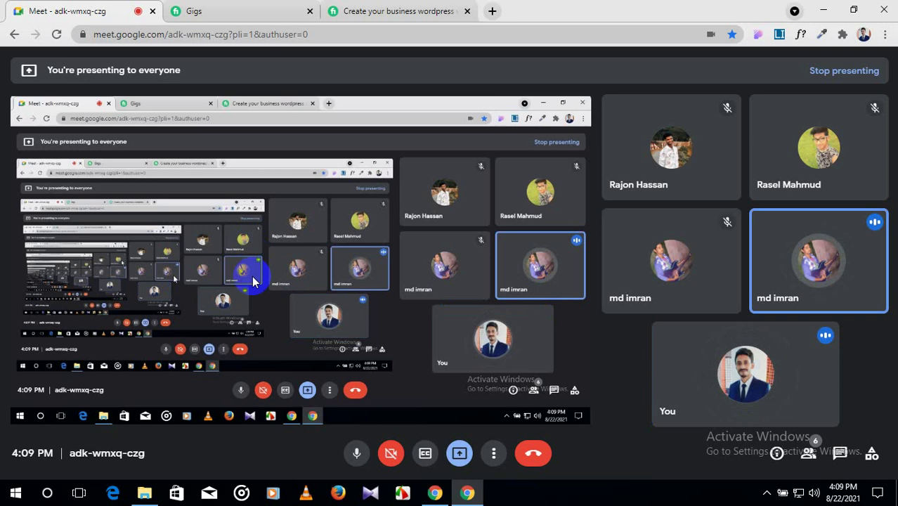
pyautogui.click(360, 8)
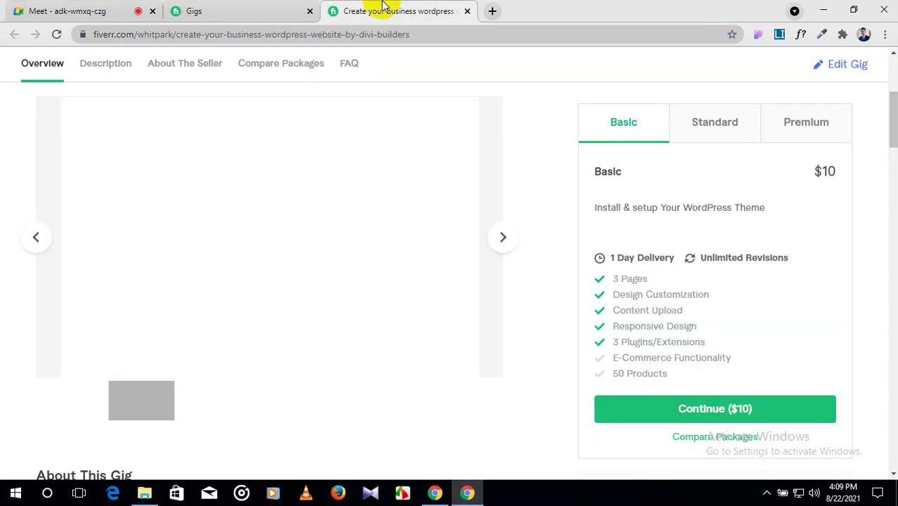
pyautogui.click(224, 11)
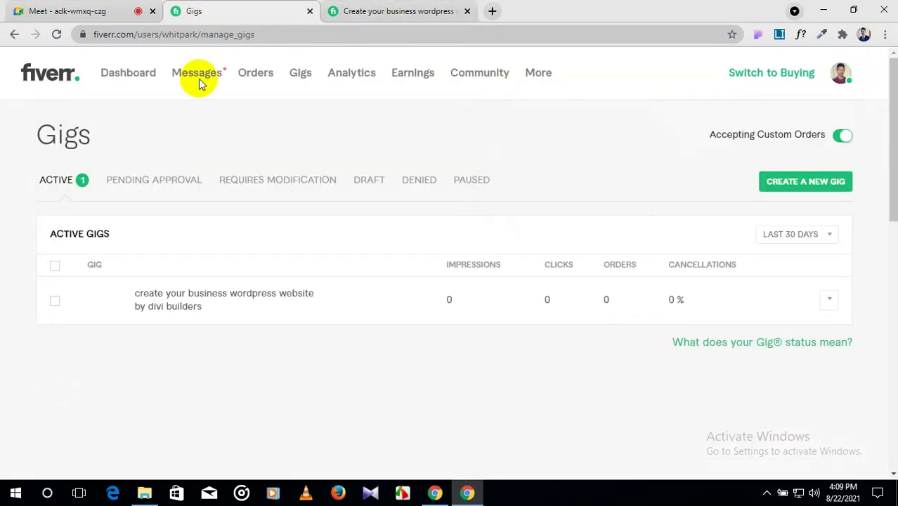
# Reload the Gigs page, switch to the Divi gig preview and look through its description.
pyautogui.click(56, 35)
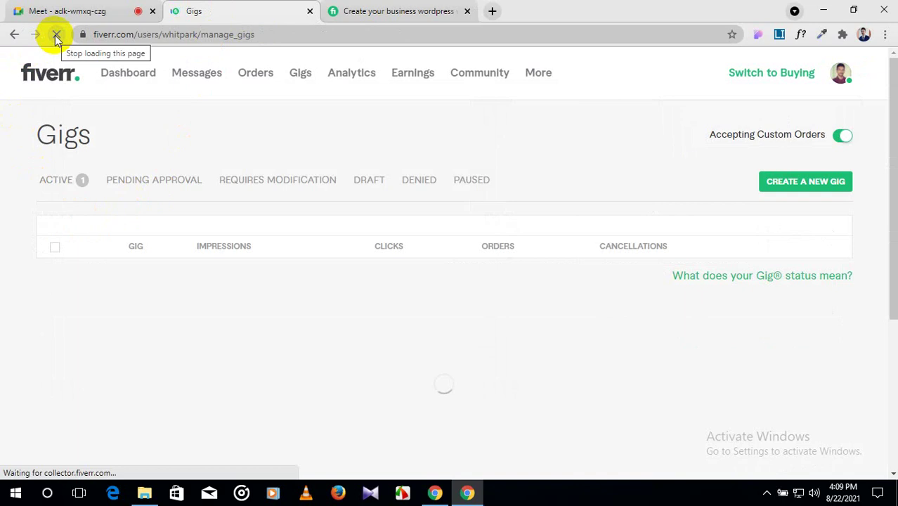
pyautogui.click(414, 7)
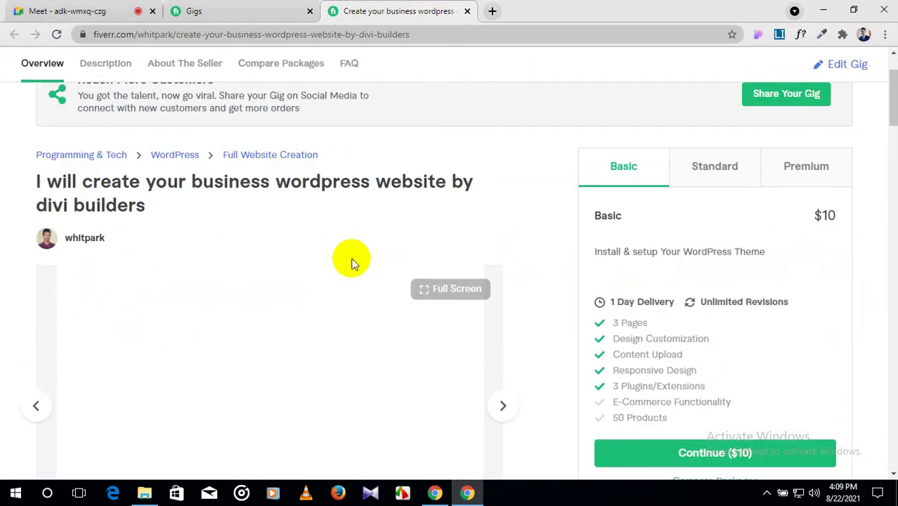
pyautogui.scroll(-12, 351, 261)
pyautogui.scroll(-5, 353, 263)
pyautogui.scroll(8, 351, 258)
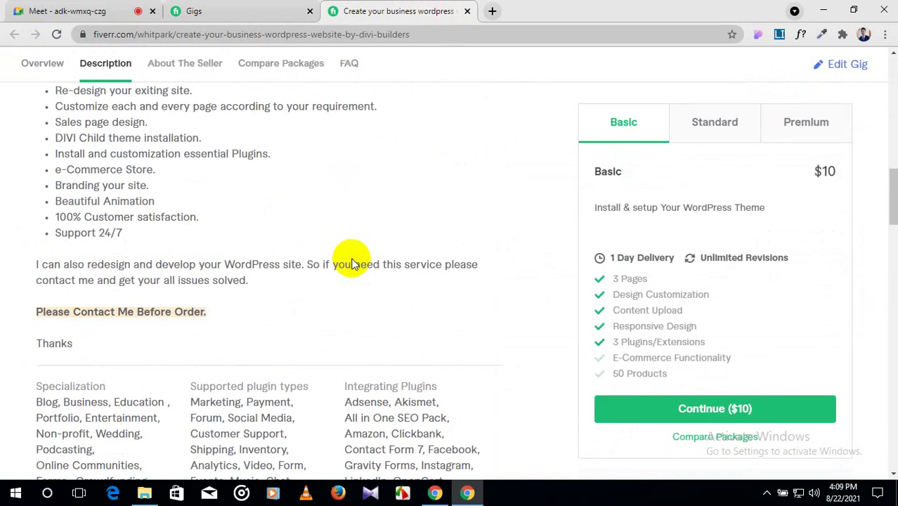
pyautogui.scroll(3, 140, 168)
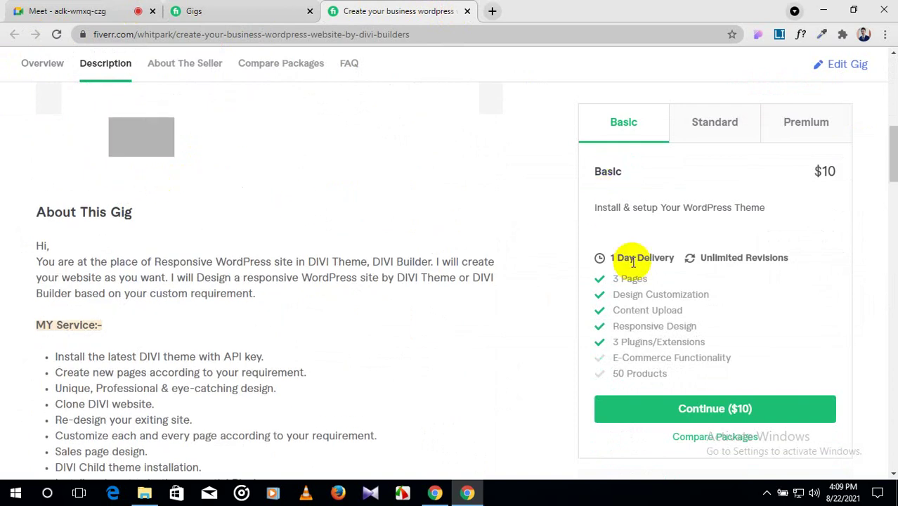
# Compare the gig's Standard, Premium and Basic package details, ending on the Basic package.
pyautogui.click(712, 137)
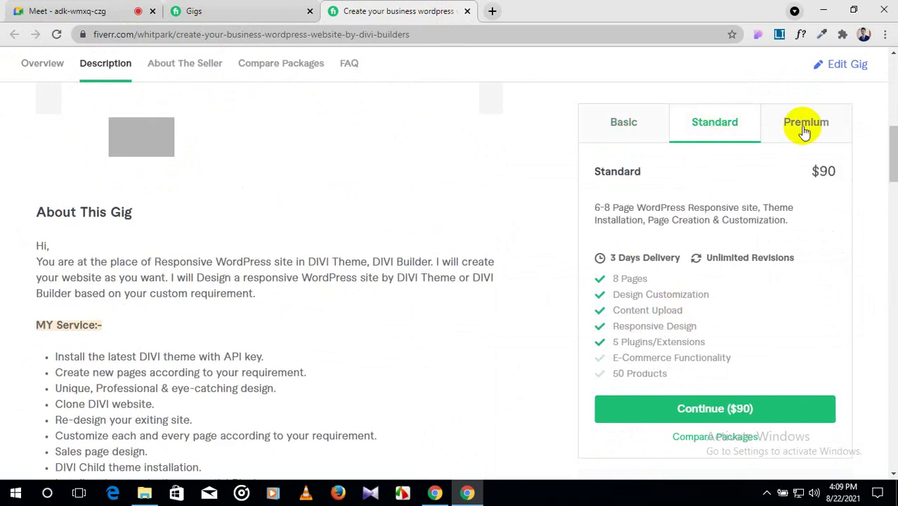
pyautogui.click(804, 131)
pyautogui.scroll(-1, 603, 357)
pyautogui.click(713, 114)
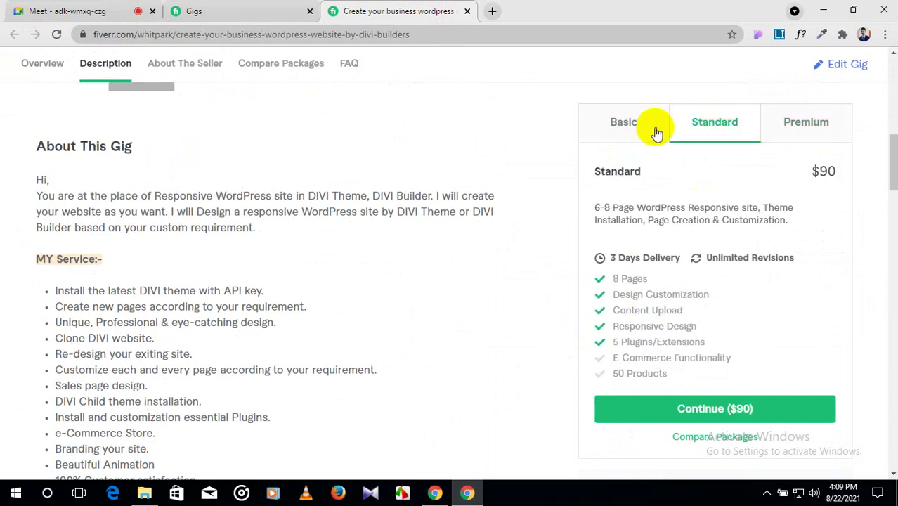
pyautogui.click(647, 128)
# Examine the rest of the gig preview, including the seller information, package comparison table, FAQ and related tags.
pyautogui.scroll(-6, 555, 326)
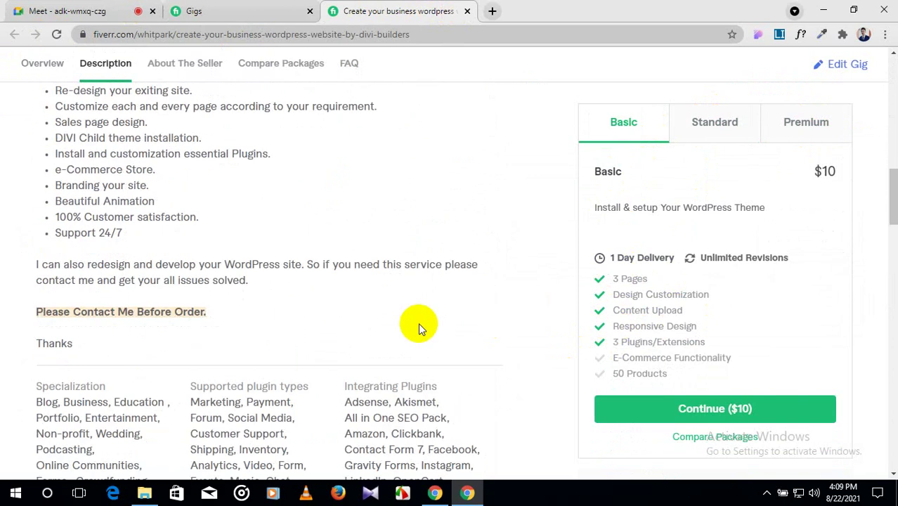
pyautogui.scroll(-5, 462, 343)
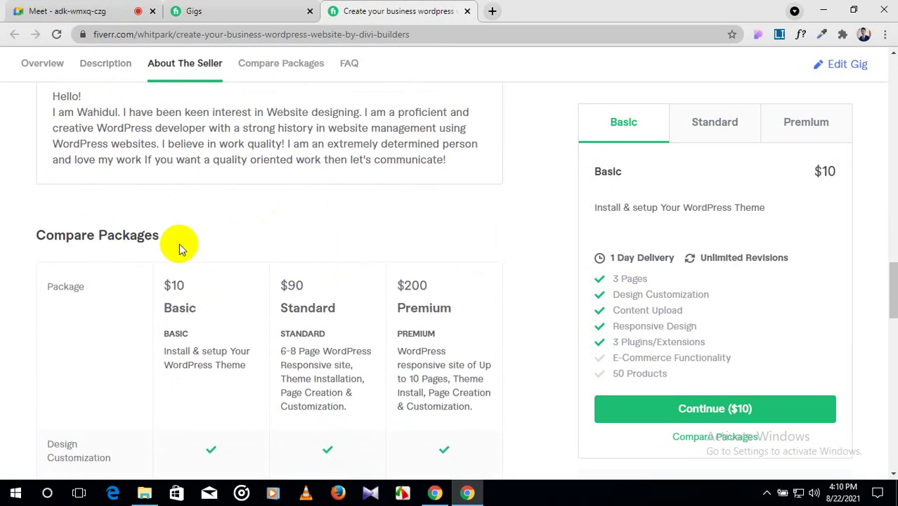
pyautogui.scroll(-2, 181, 247)
pyautogui.scroll(-1, 195, 176)
pyautogui.scroll(2, 130, 200)
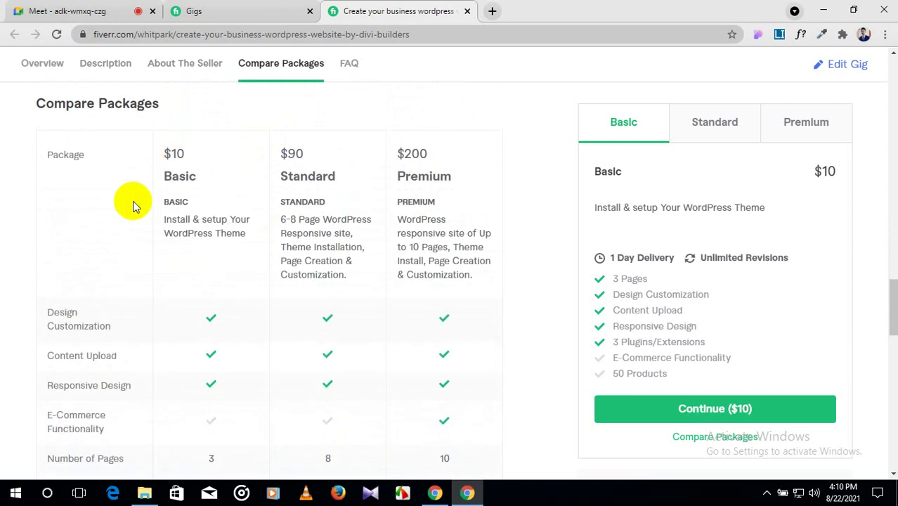
pyautogui.scroll(-5, 84, 267)
pyautogui.scroll(-3, 337, 251)
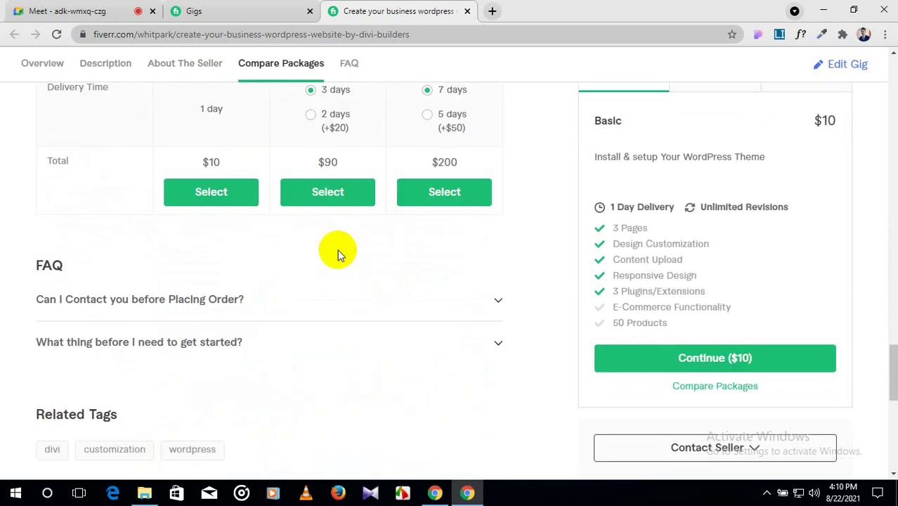
pyautogui.scroll(-1, 91, 217)
pyautogui.scroll(-1, 70, 223)
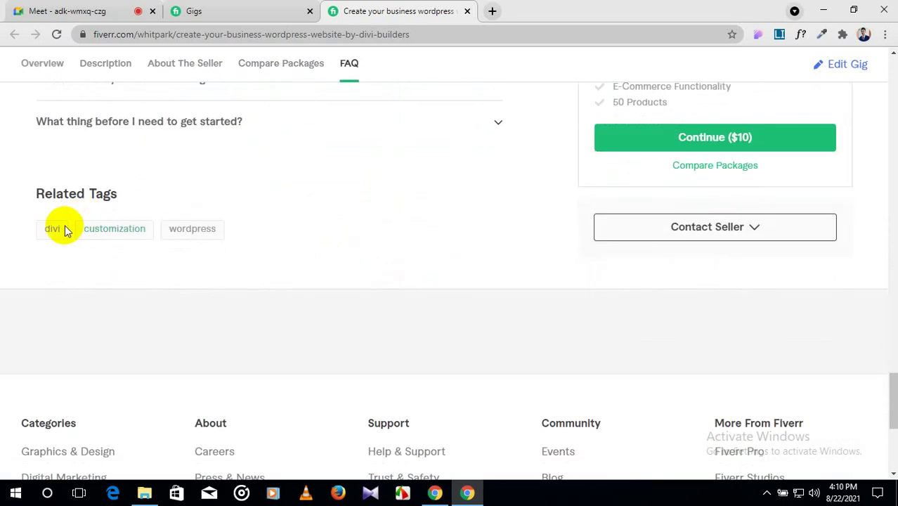
pyautogui.scroll(-4, 186, 237)
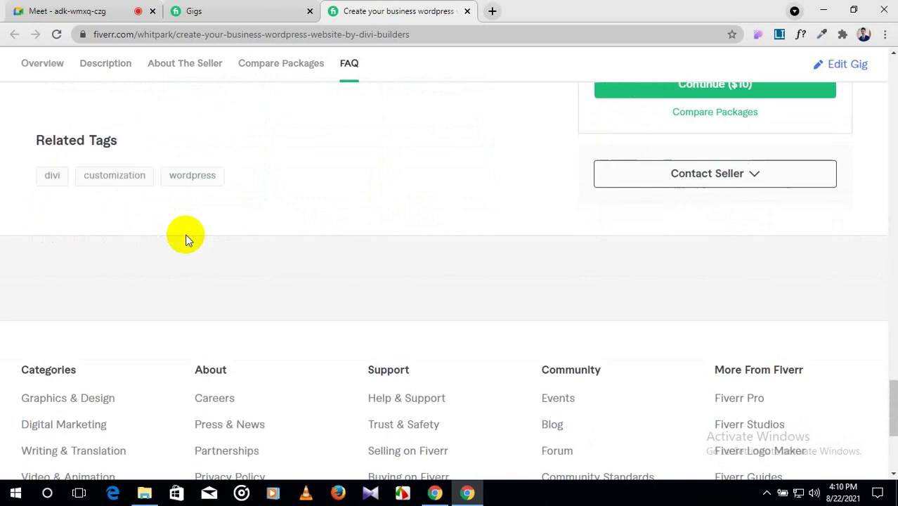
pyautogui.scroll(12, 194, 235)
pyautogui.scroll(10, 194, 239)
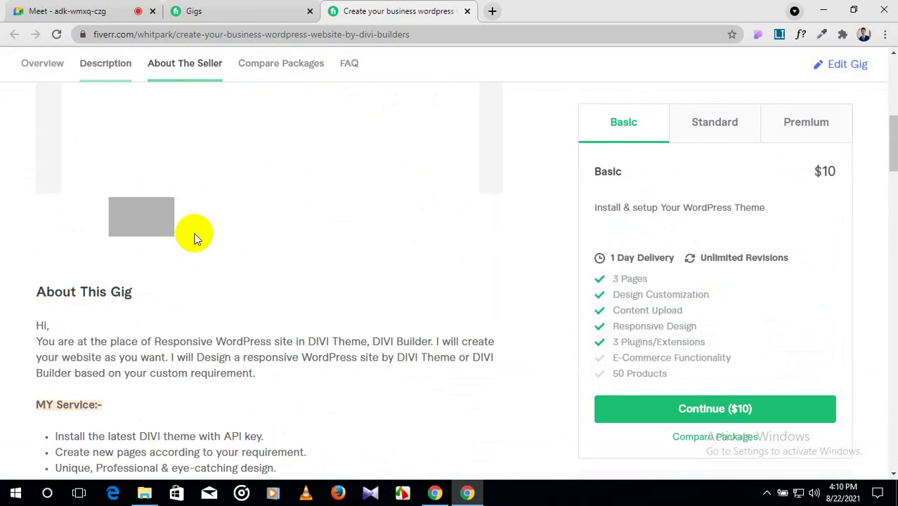
# Open the Buyer Requests page and expand the full text of the website development request.
pyautogui.click(232, 9)
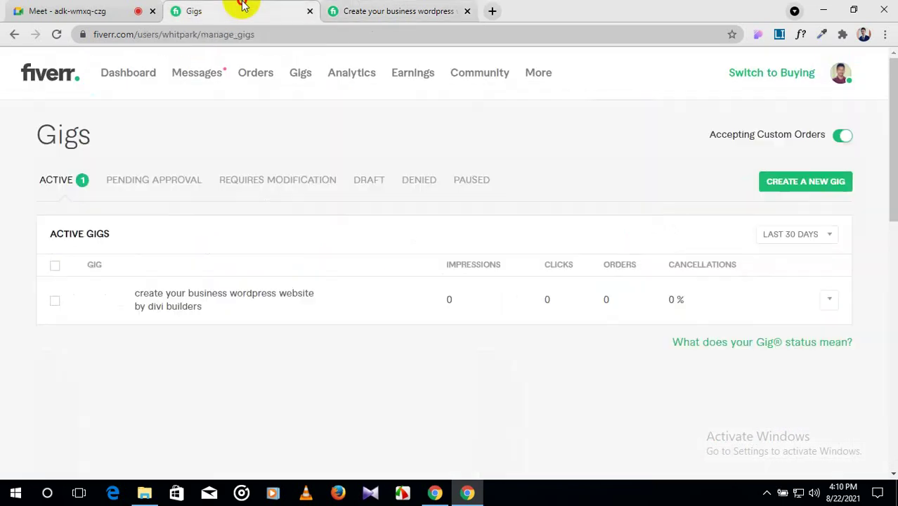
pyautogui.click(439, 10)
pyautogui.click(547, 83)
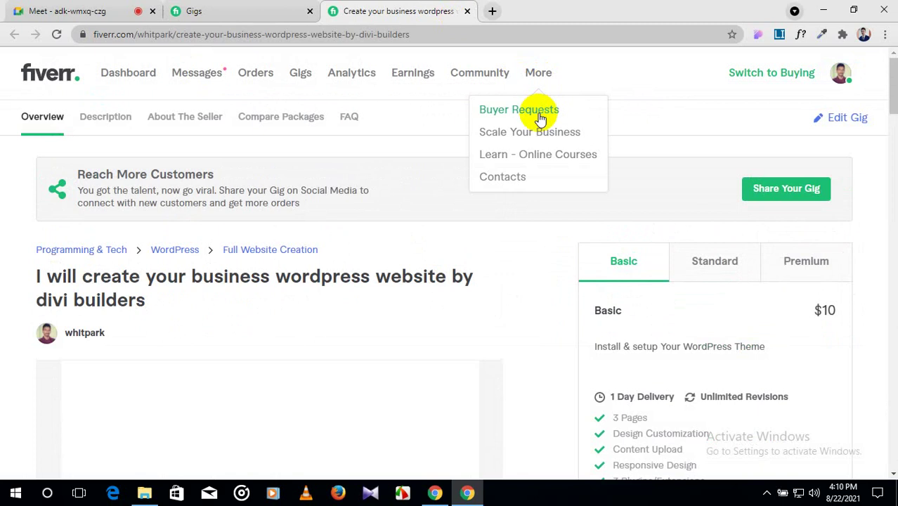
pyautogui.click(538, 115)
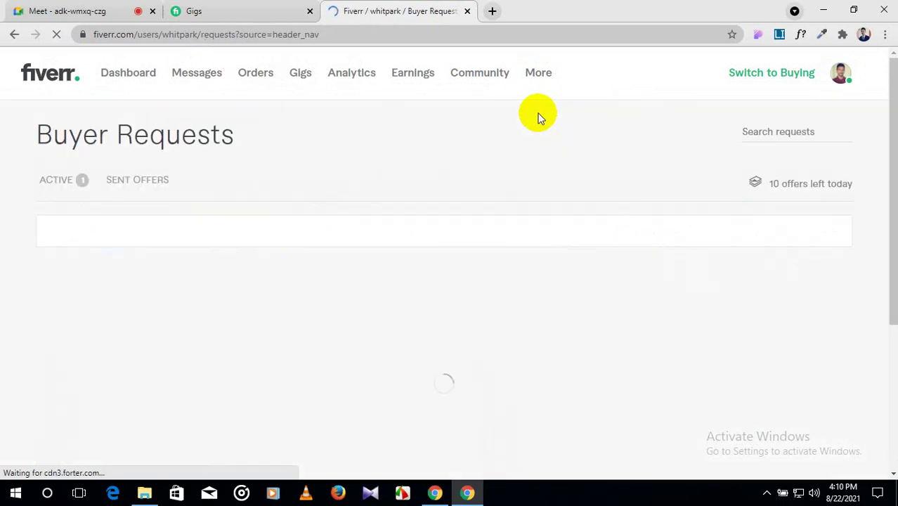
pyautogui.moveTo(40, 354)
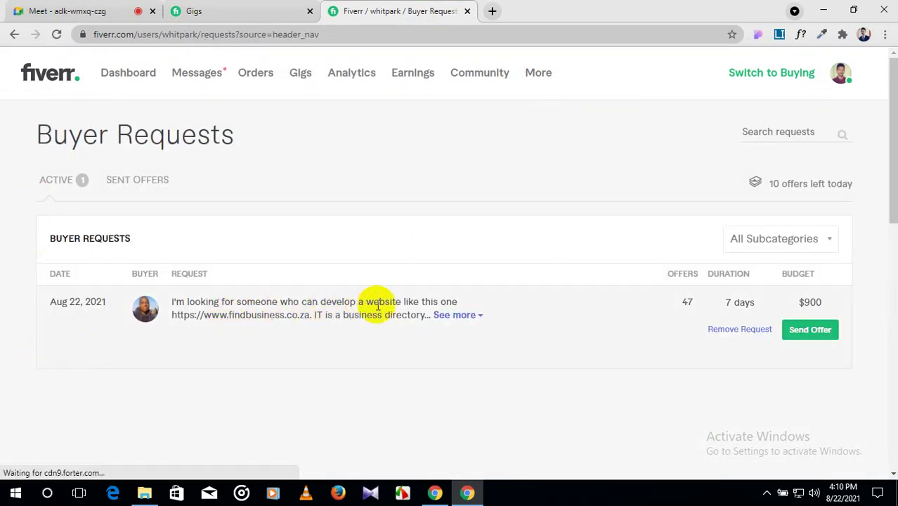
pyautogui.click(457, 317)
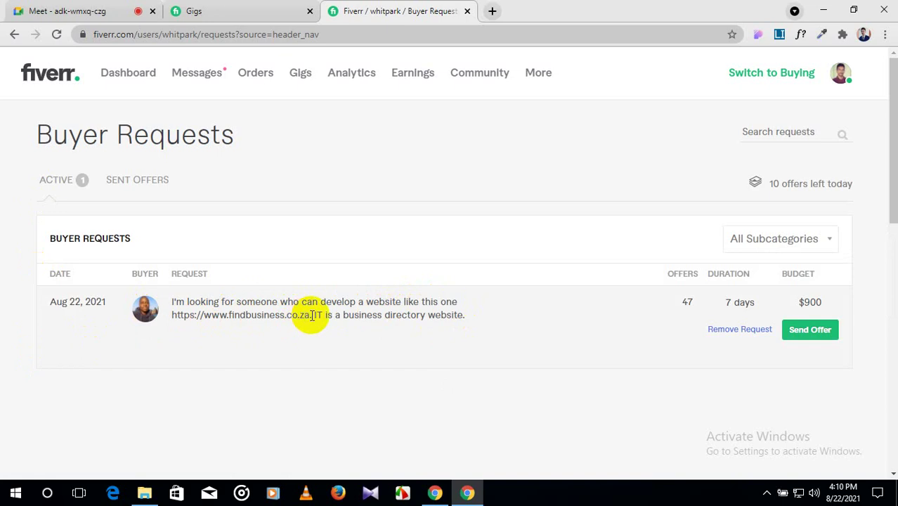
# Copy the reference website address with its trailing period from the buyer request and try to open it in a new tab.
pyautogui.moveTo(310, 315); pyautogui.dragTo(174, 317)
pyautogui.hotkey('ctrl', 'c')
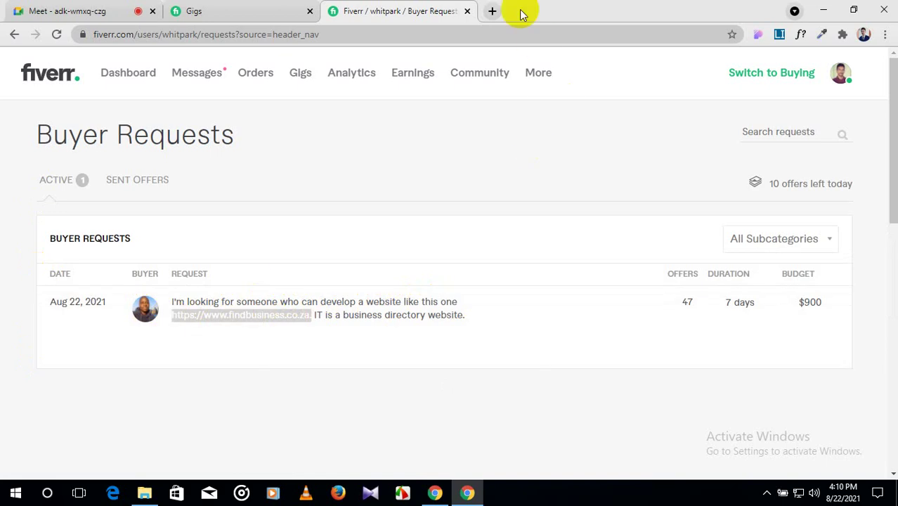
pyautogui.click(493, 11)
pyautogui.write('https://www.findbusiness.co.za.')
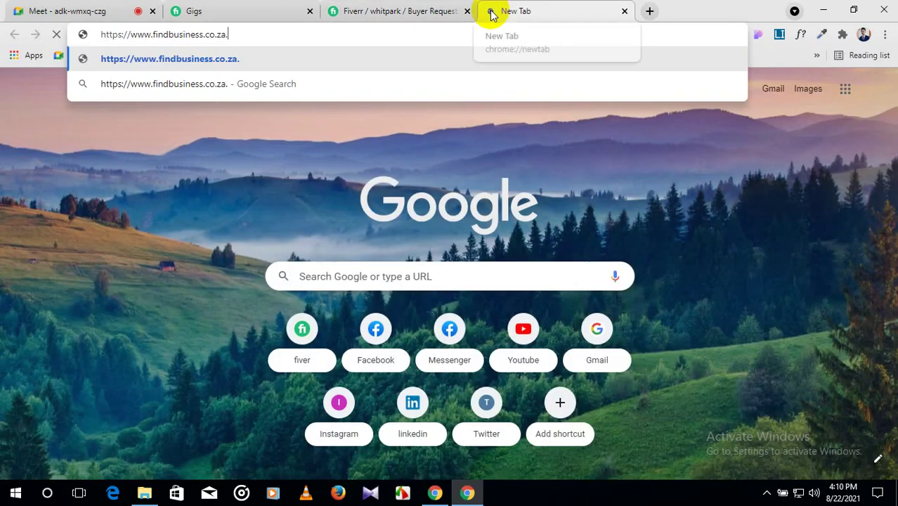
pyautogui.press('Return')
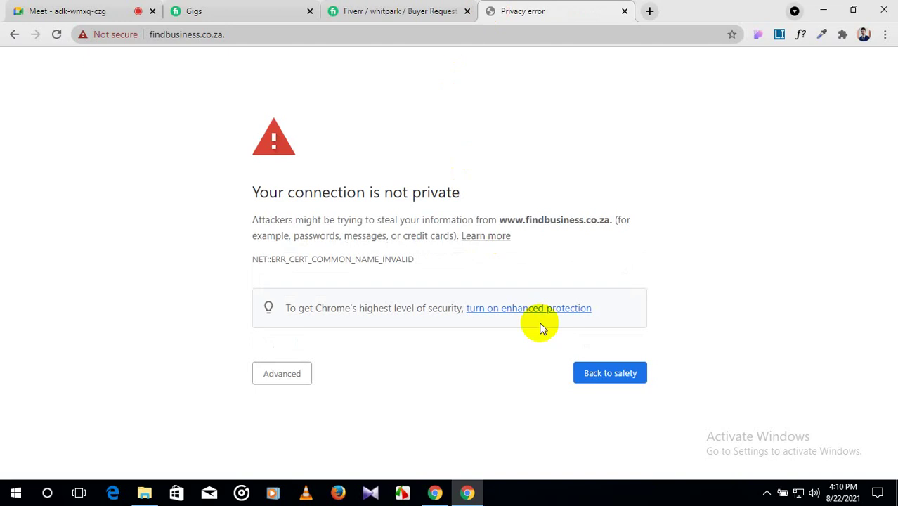
pyautogui.click(291, 374)
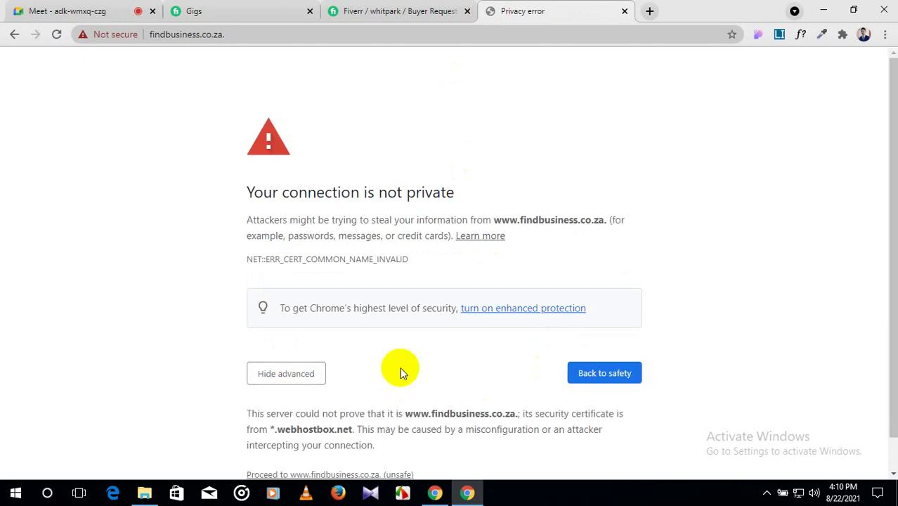
pyautogui.scroll(-1, 547, 350)
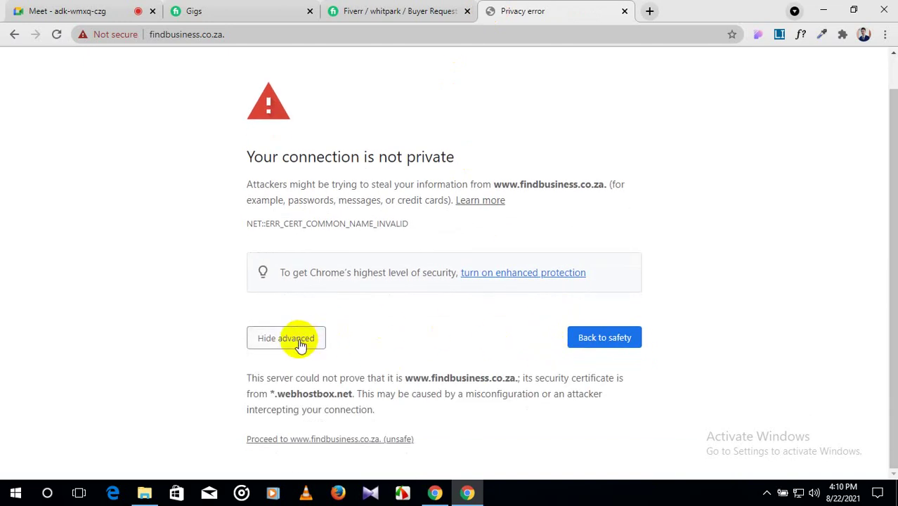
pyautogui.click(362, 443)
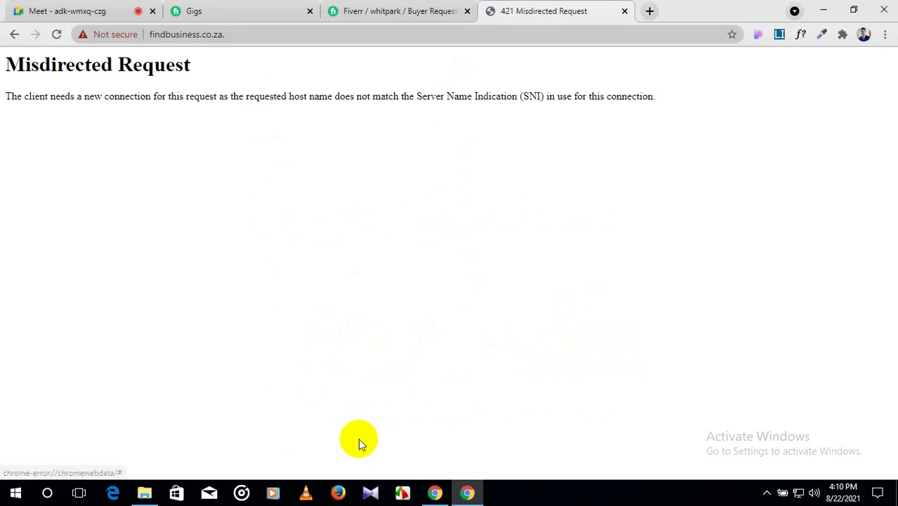
pyautogui.click(624, 12)
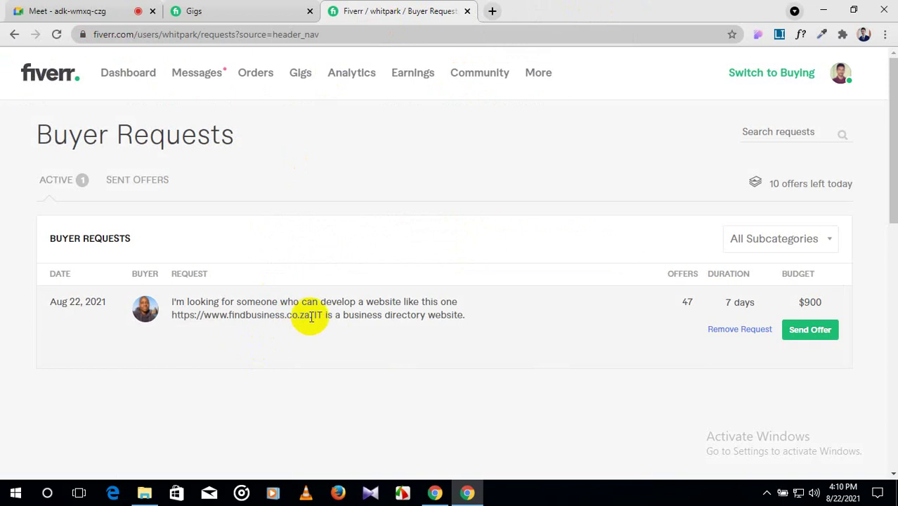
pyautogui.moveTo(310, 316); pyautogui.dragTo(174, 318)
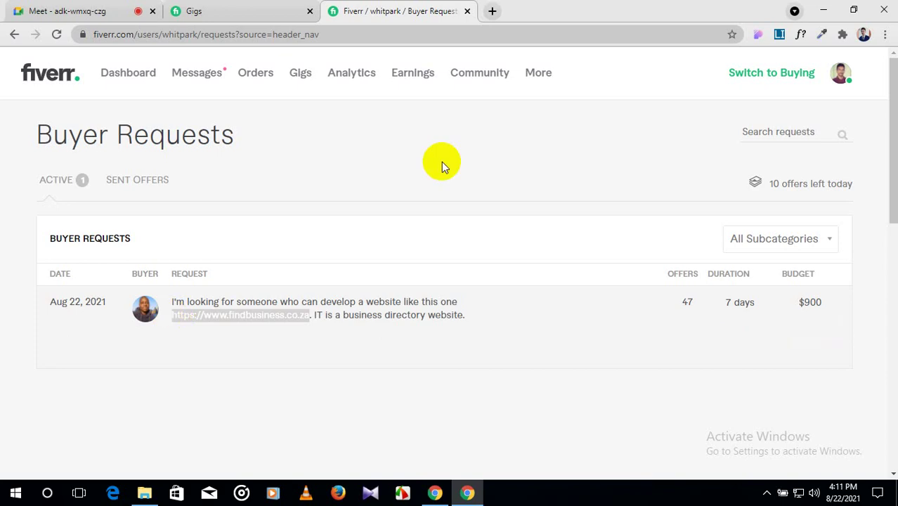
pyautogui.click(490, 12)
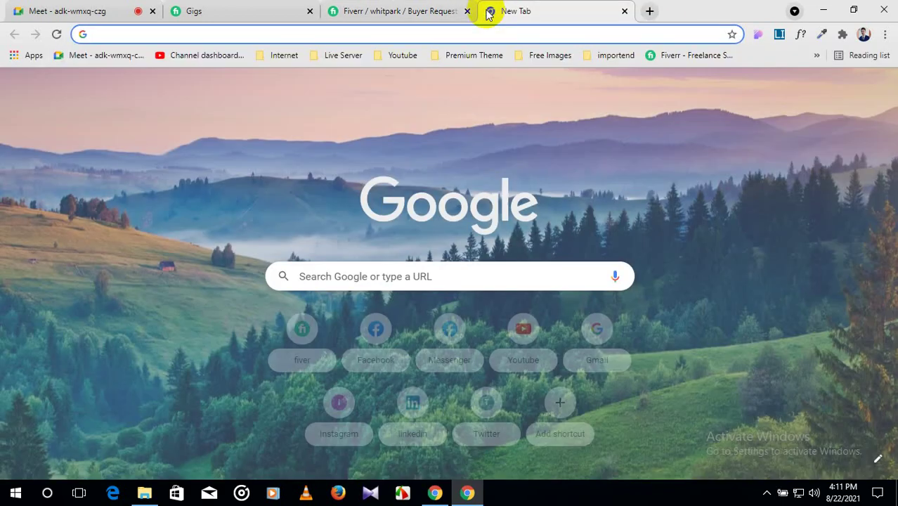
pyautogui.hotkey('ctrl', 'v')
pyautogui.press('Return')
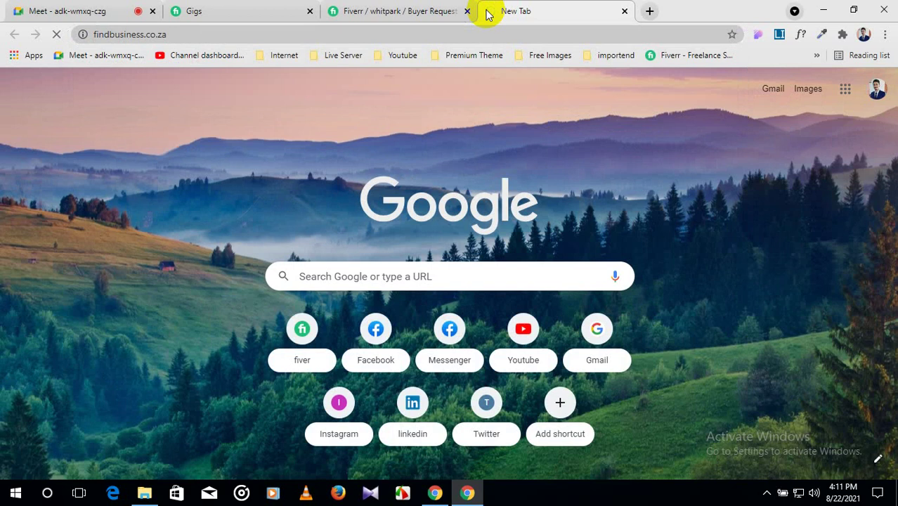
# Return to the Buyer Requests page and review the request's offers, duration and budget.
pyautogui.click(428, 11)
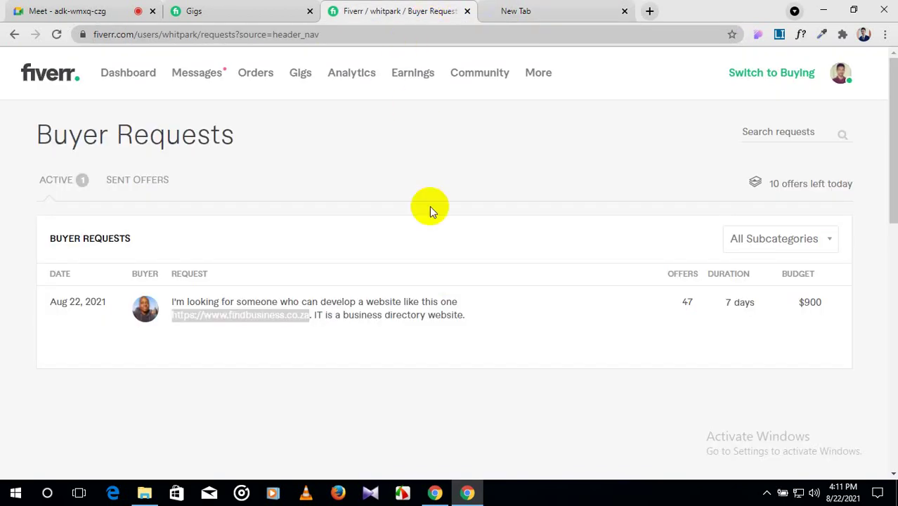
pyautogui.moveTo(411, 315)
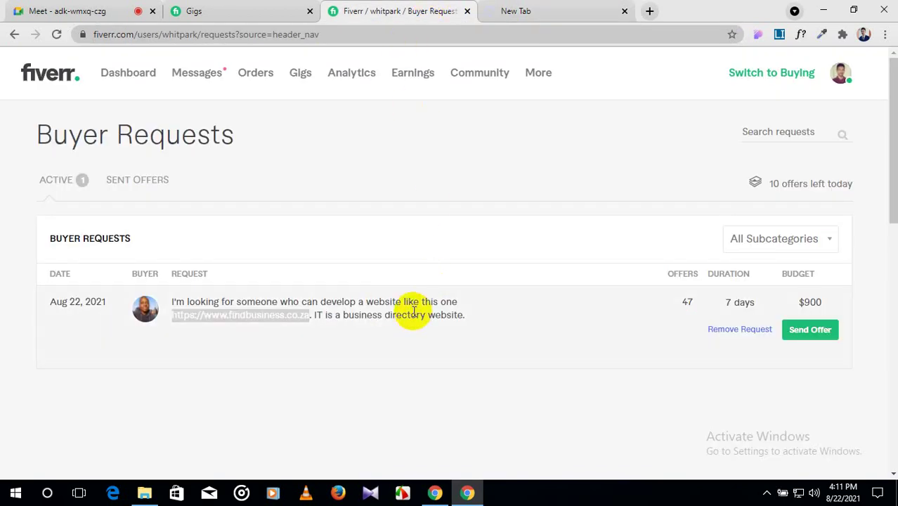
pyautogui.click(693, 303)
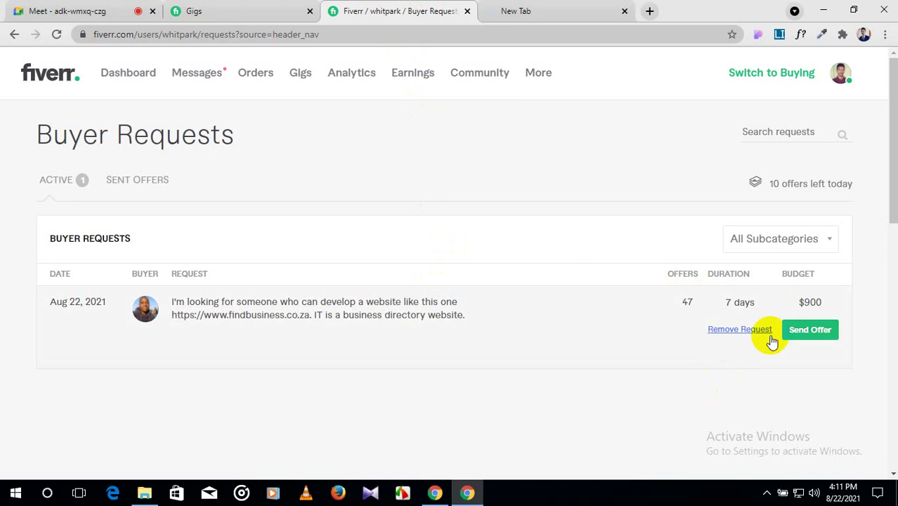
pyautogui.moveTo(820, 302); pyautogui.dragTo(727, 304)
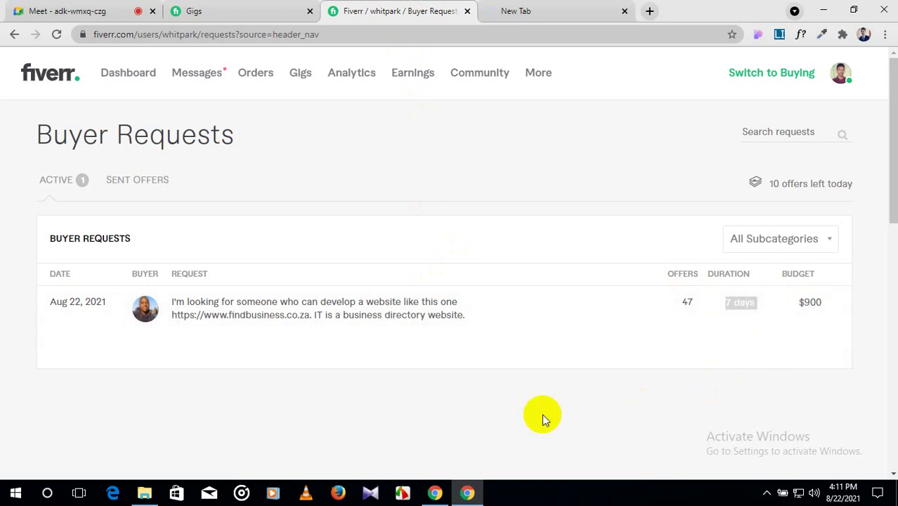
# Check the loading findbusiness.co.za site and the Gigs page, ending on the findbusiness.co.za site.
pyautogui.click(524, 8)
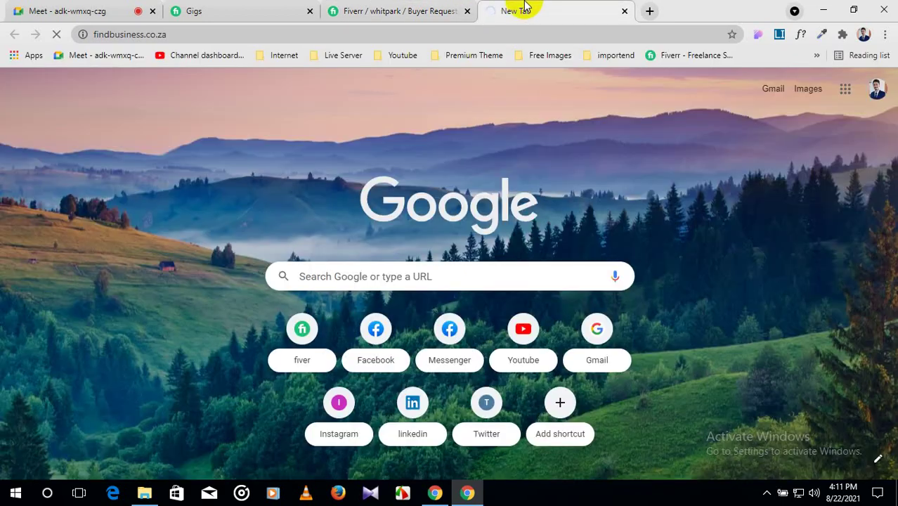
pyautogui.click(282, 7)
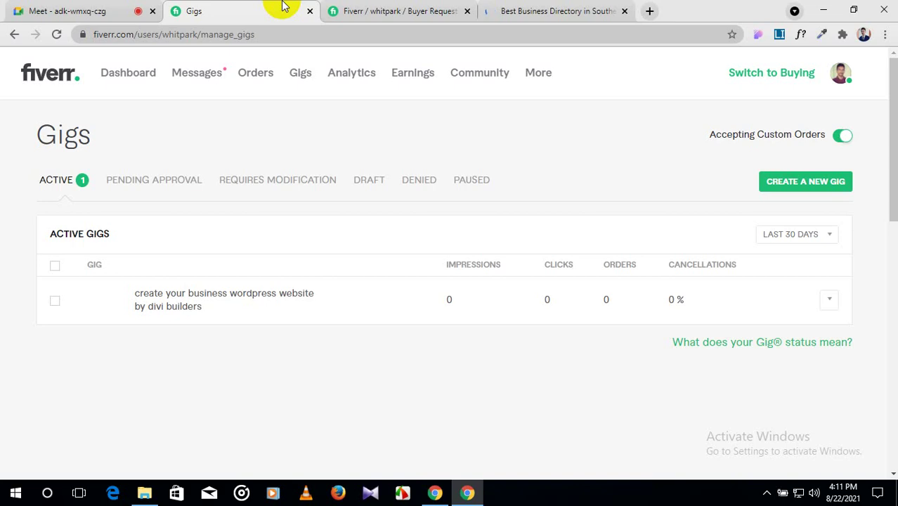
pyautogui.click(562, 8)
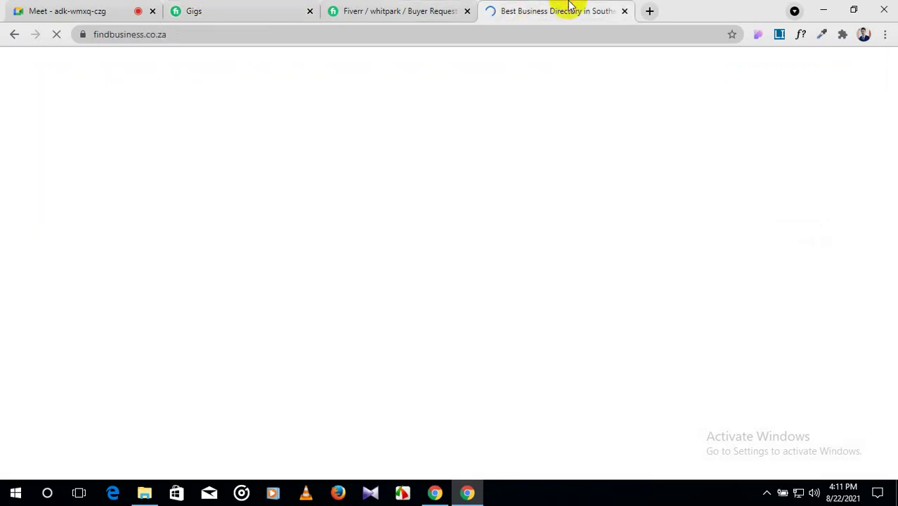
# Check the active gig on the Gigs page, and start a custom offer for the business directory website request in Buyer Requests.
pyautogui.click(195, 8)
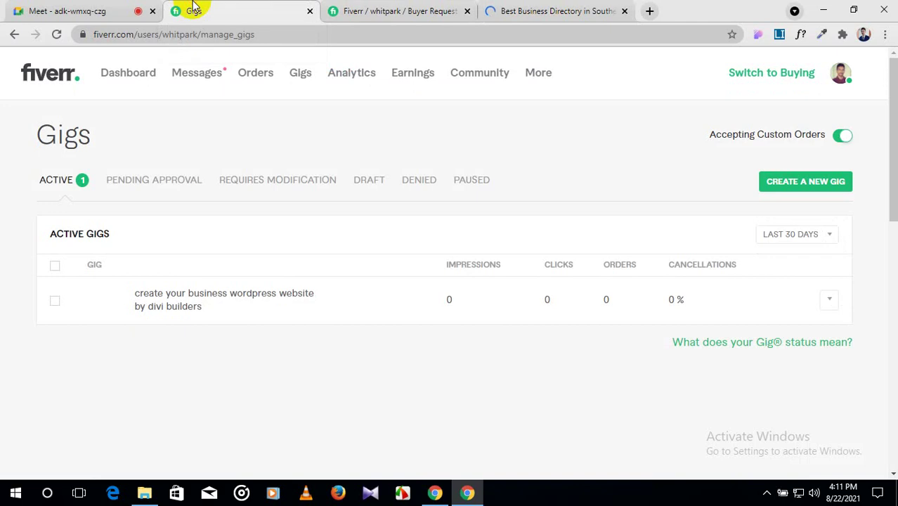
pyautogui.scroll(-1, 334, 292)
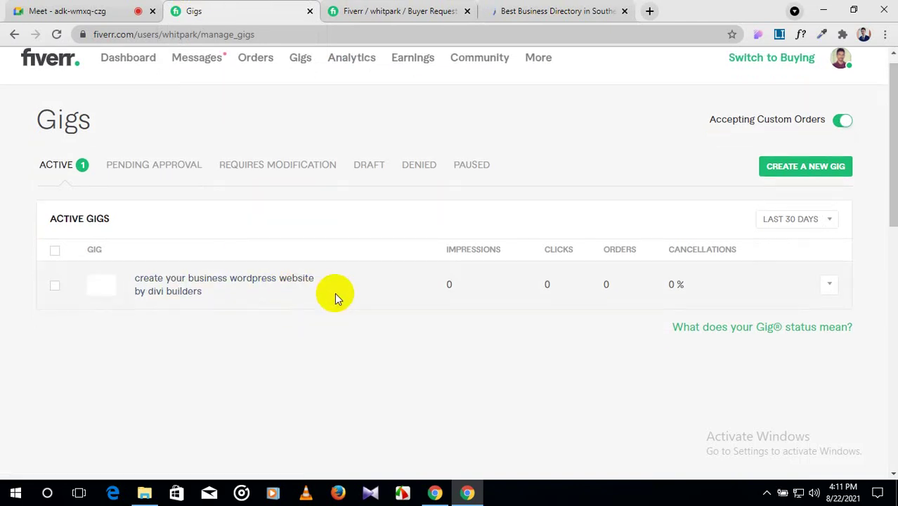
pyautogui.click(464, 10)
pyautogui.moveTo(620, 333)
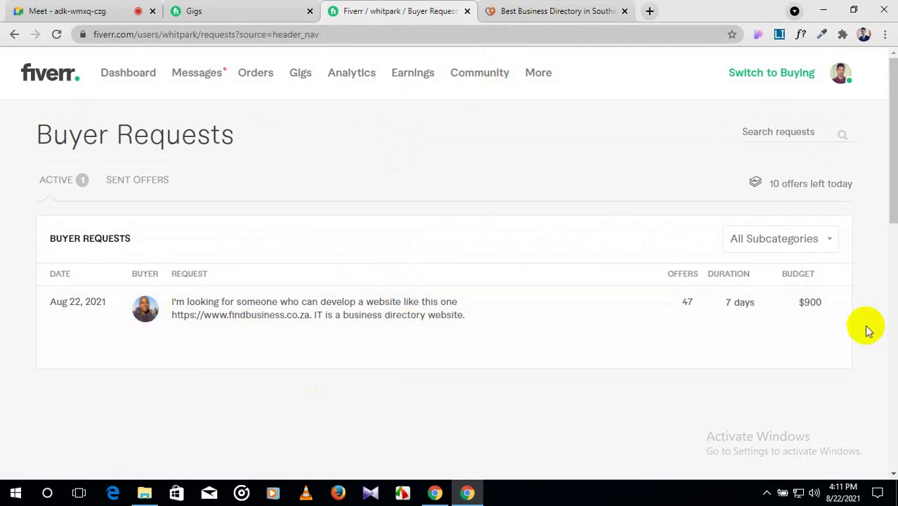
pyautogui.click(809, 336)
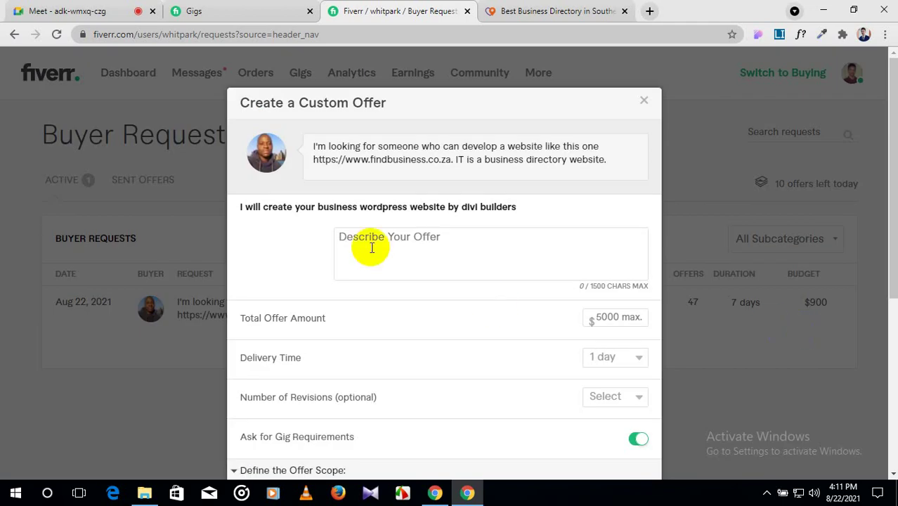
# Examine the custom offer's description, total offer amount and delivery time fields, and close the form.
pyautogui.scroll(-1, 370, 247)
pyautogui.click(373, 171)
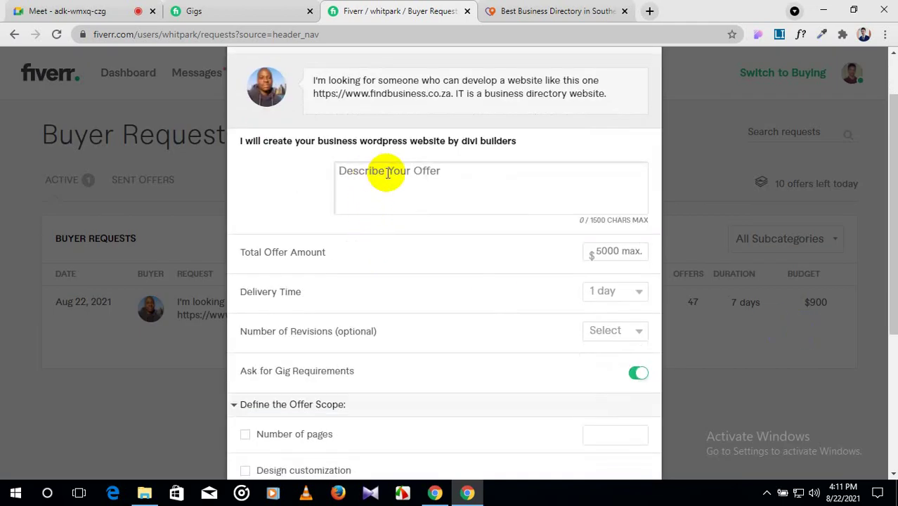
pyautogui.click(613, 256)
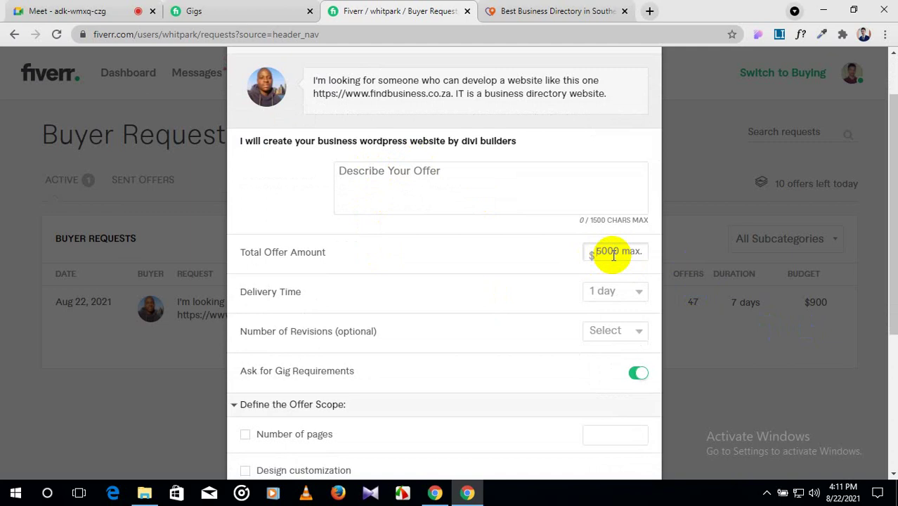
pyautogui.click(609, 292)
pyautogui.click(725, 394)
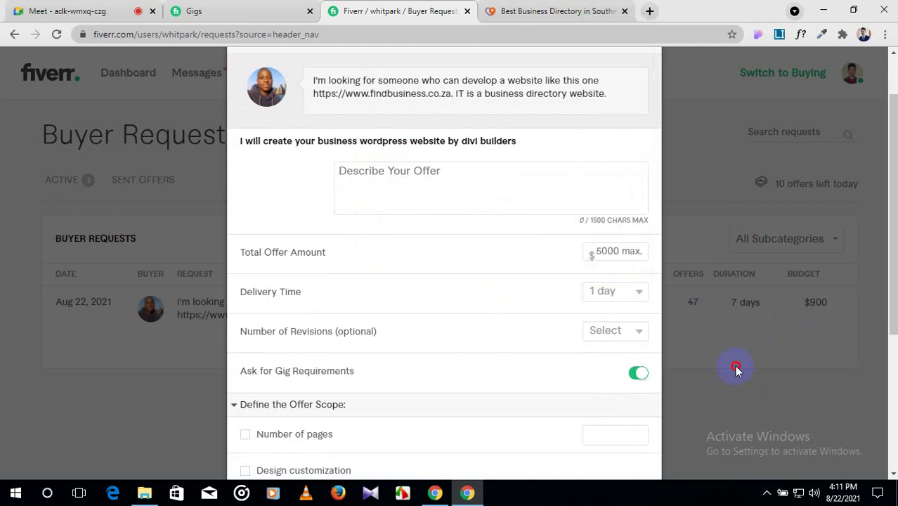
pyautogui.click(738, 367)
# Reopen the custom offer form, review its revisions, gig requirements and offer scope options, and close it without submitting.
pyautogui.click(822, 335)
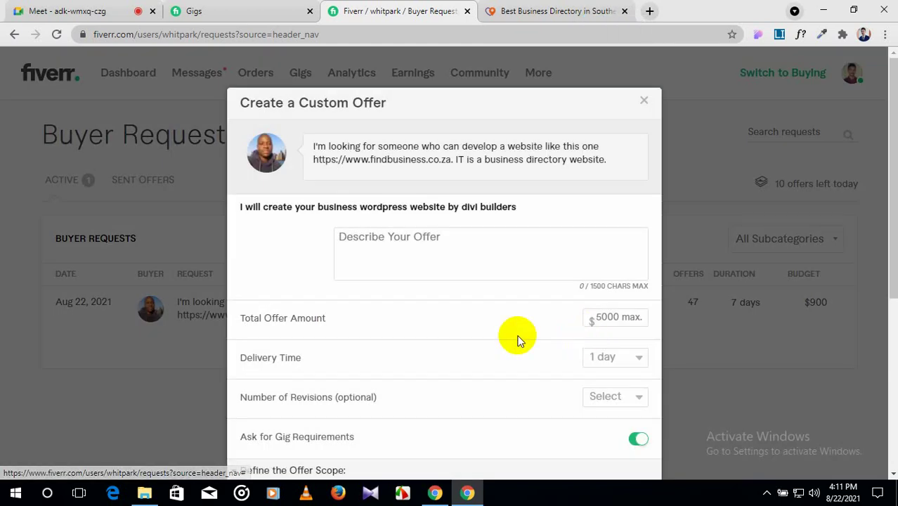
pyautogui.scroll(-1, 372, 352)
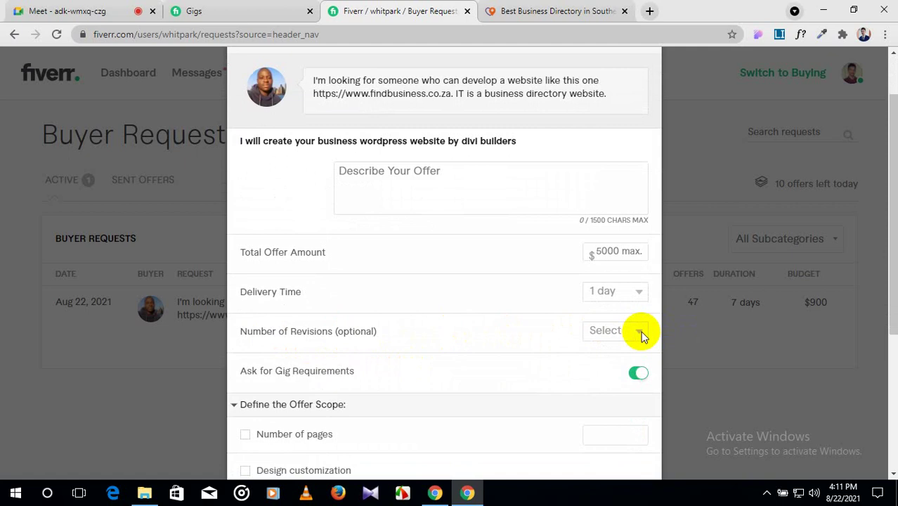
pyautogui.scroll(-2, 359, 361)
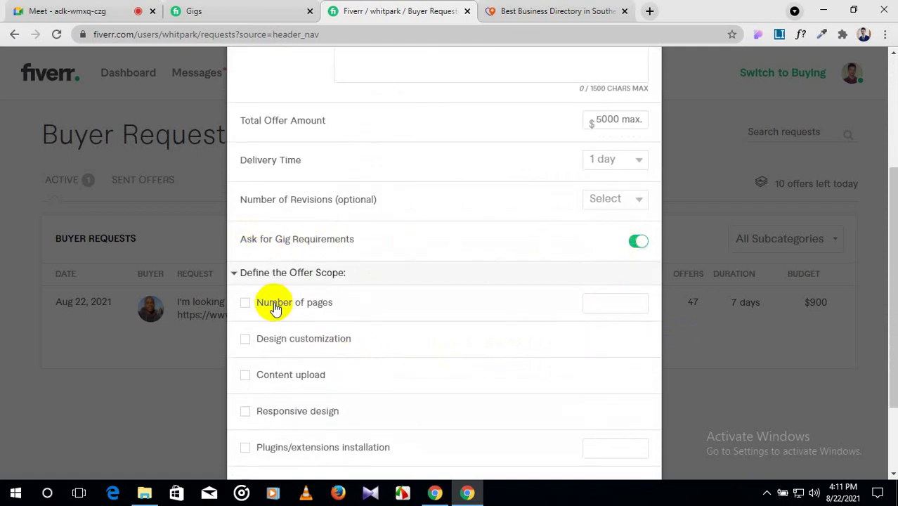
pyautogui.scroll(-1, 274, 318)
pyautogui.scroll(-1, 274, 318)
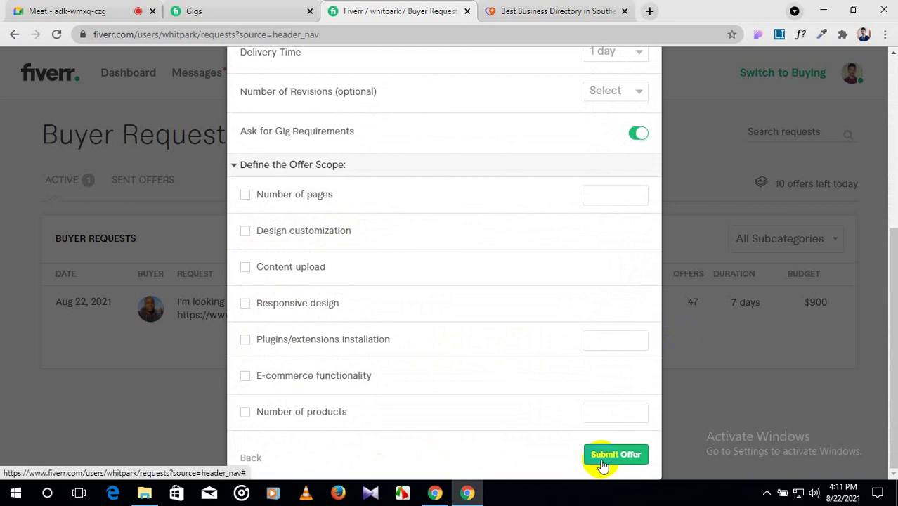
pyautogui.click(771, 462)
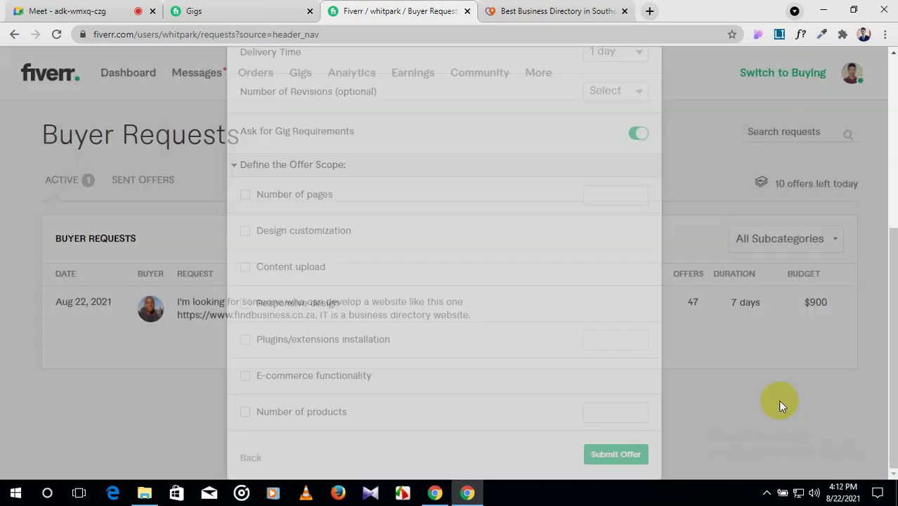
# Examine the full findbusiness.co.za homepage, from the map and search bar through the listings to the blog posts.
pyautogui.click(555, 12)
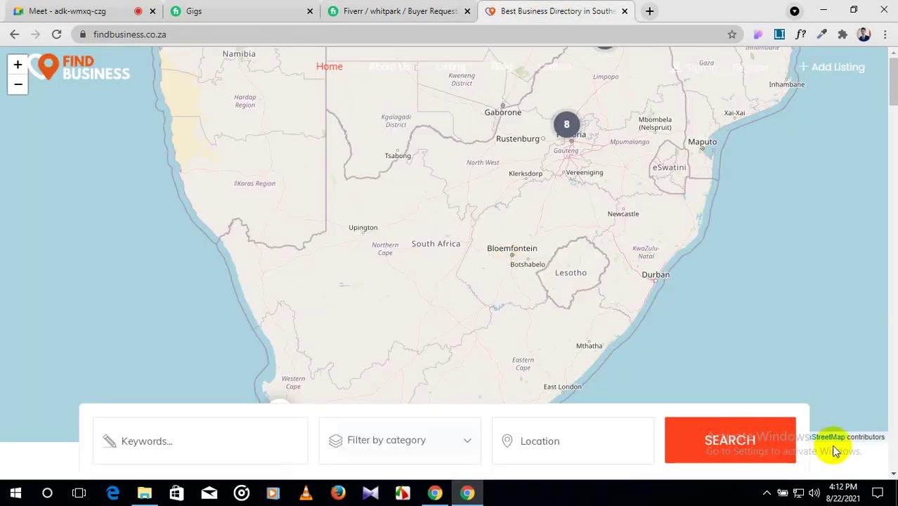
pyautogui.scroll(-6, 834, 464)
pyautogui.scroll(3, 833, 466)
pyautogui.scroll(3, 834, 463)
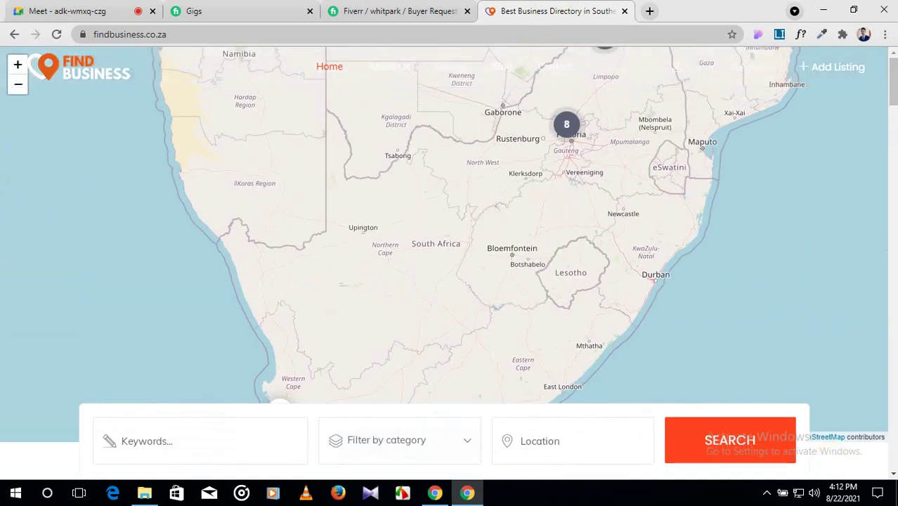
pyautogui.scroll(-4, 851, 456)
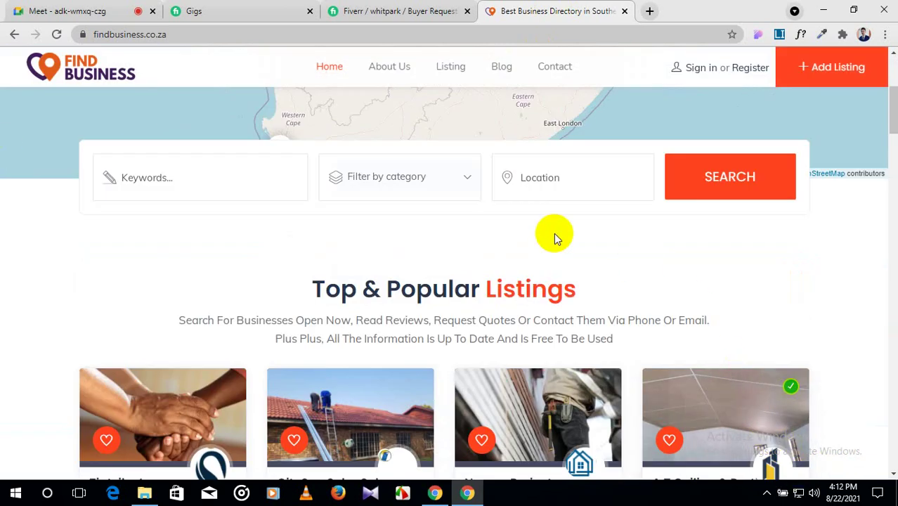
pyautogui.scroll(-11, 541, 409)
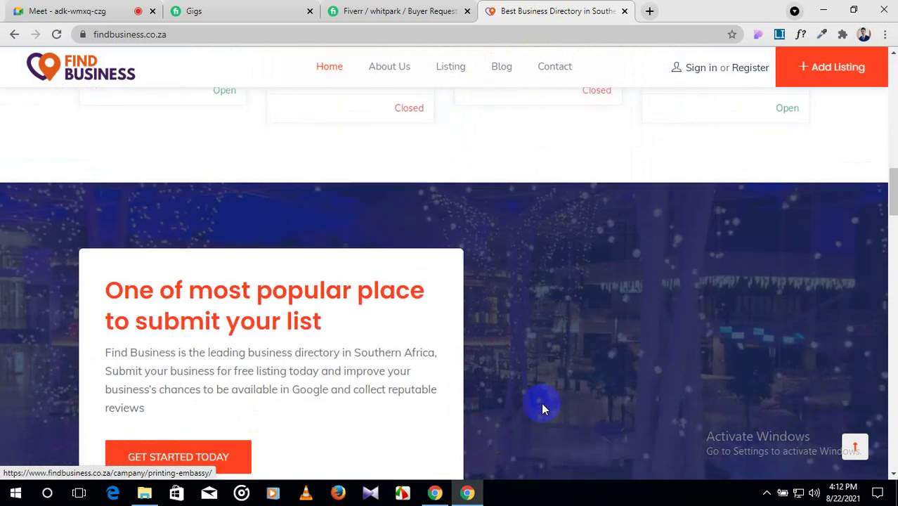
pyautogui.scroll(-15, 541, 406)
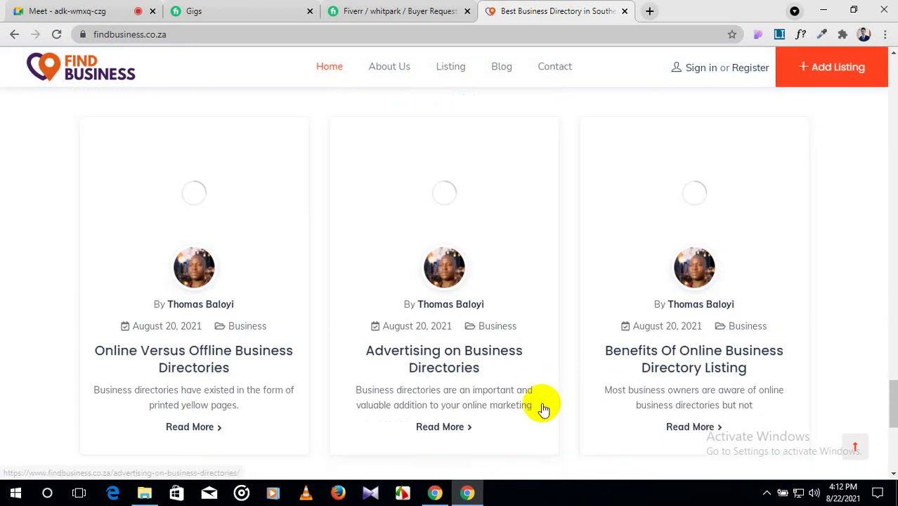
pyautogui.scroll(-5, 541, 405)
pyautogui.scroll(15, 541, 404)
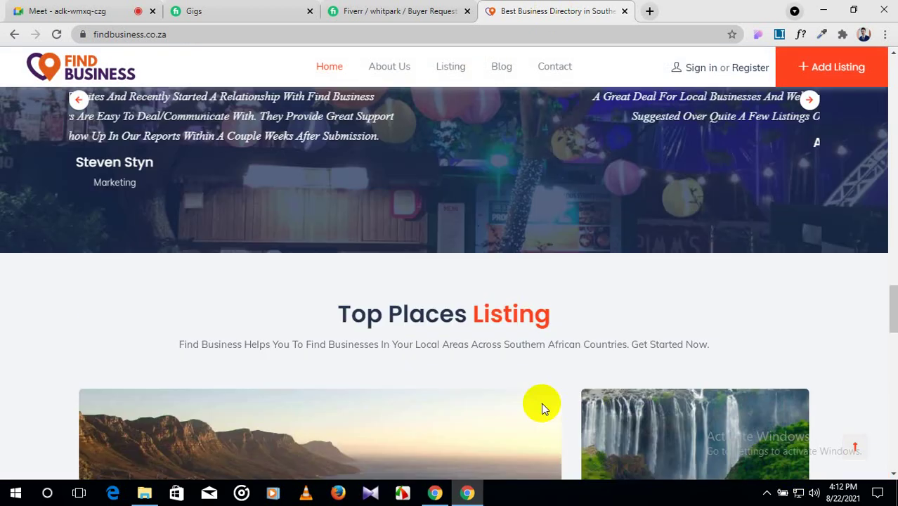
pyautogui.scroll(20, 541, 407)
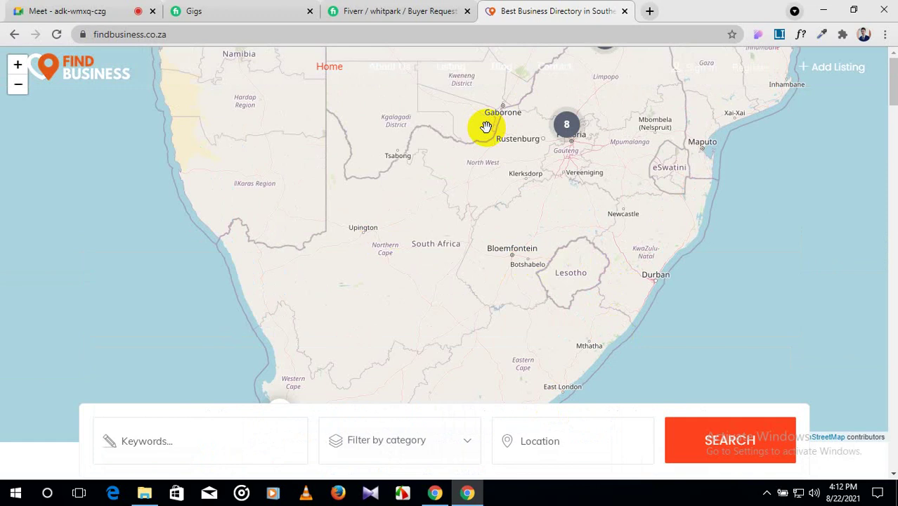
# Review the buyer request's offers, duration and budget again, and return to the findbusiness.co.za reference site.
pyautogui.click(398, 6)
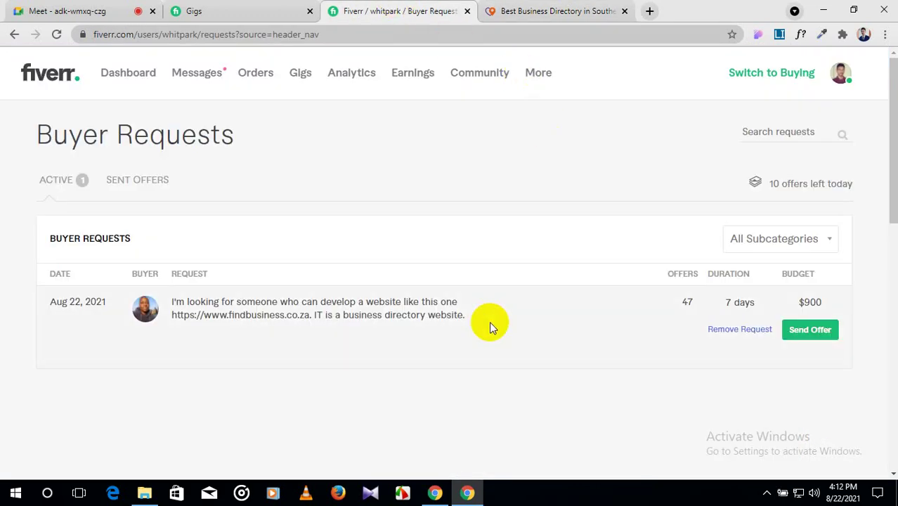
pyautogui.moveTo(671, 308)
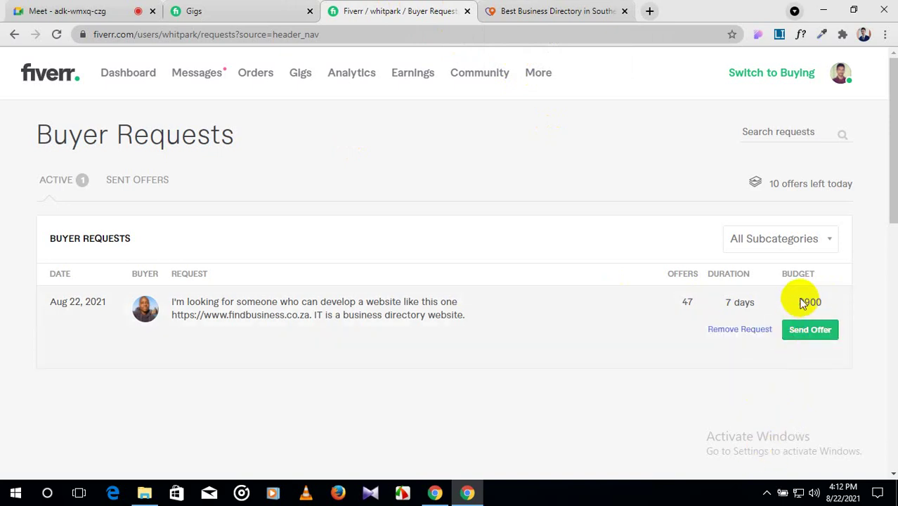
pyautogui.click(594, 9)
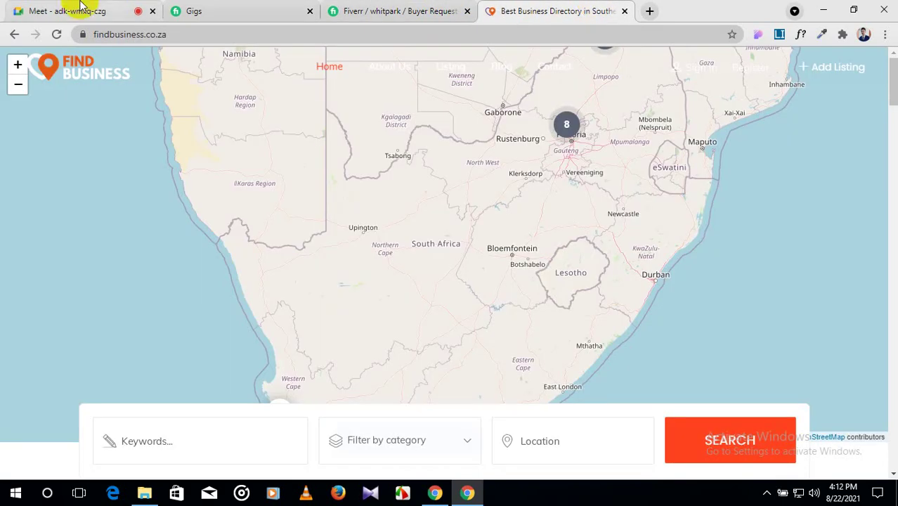
# Switch to the Google Meet call and close the findbusiness.co.za and Buyer Requests tabs.
pyautogui.click(195, 10)
pyautogui.click(67, 10)
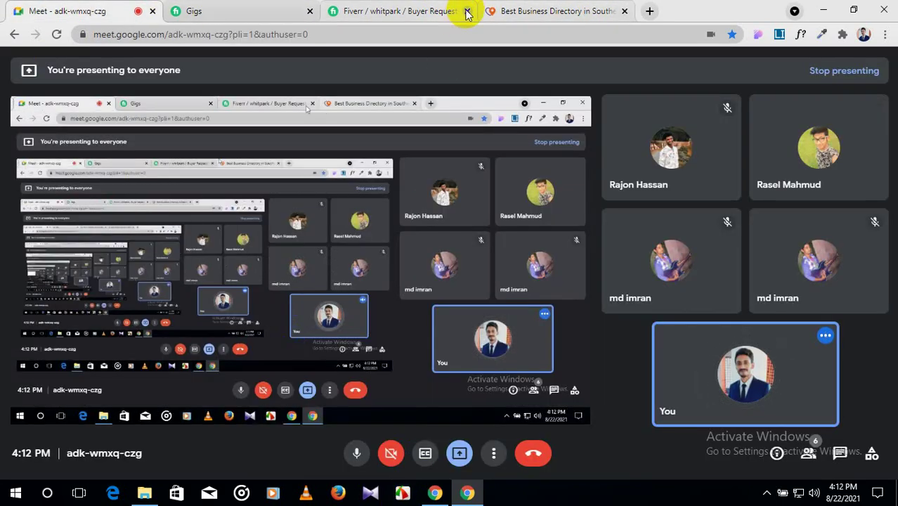
pyautogui.click(624, 10)
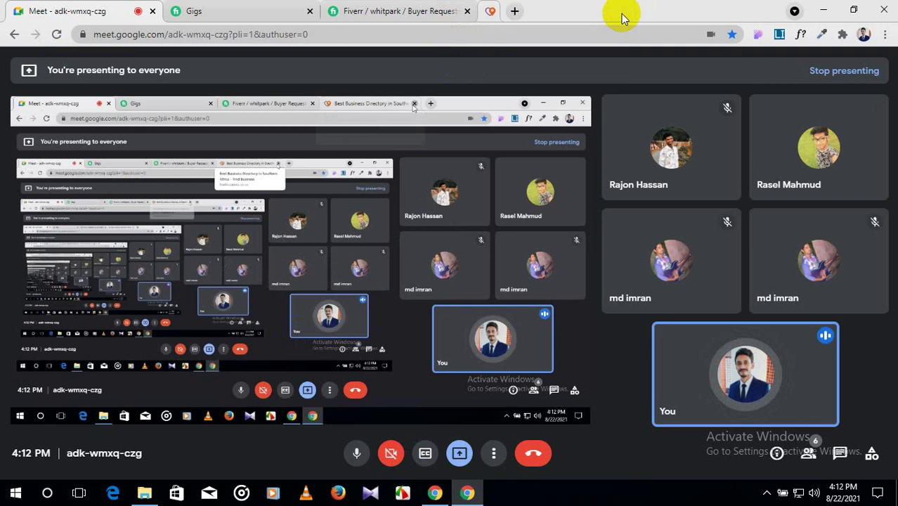
pyautogui.click(467, 11)
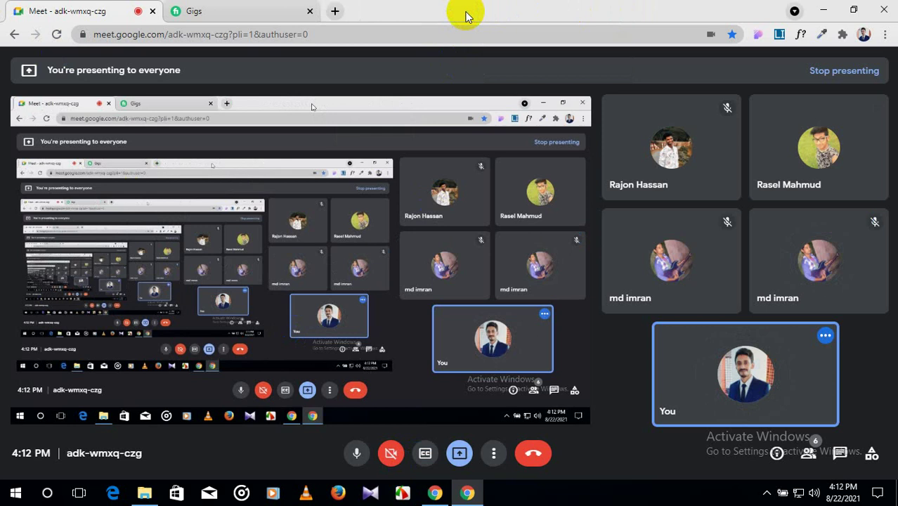
# Open the Fiverr seller dashboard from the Gigs page and view its steps to become a top seller.
pyautogui.click(177, 11)
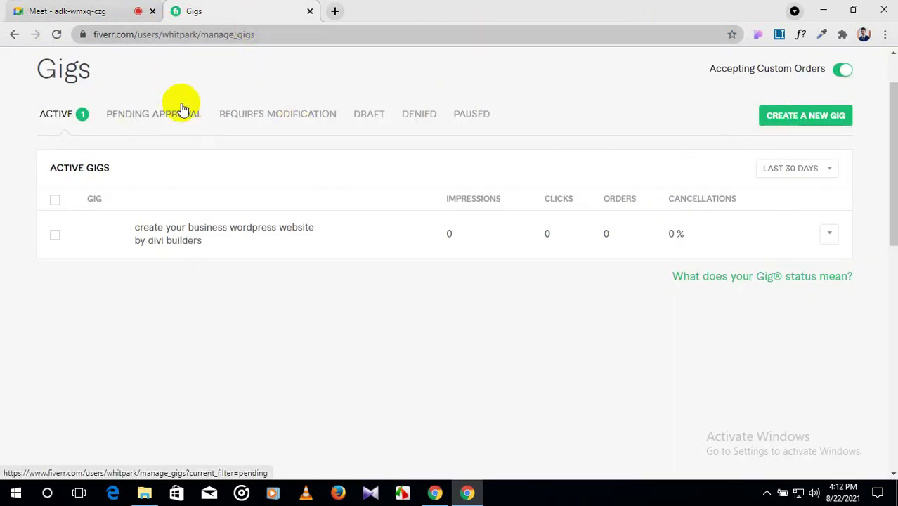
pyautogui.scroll(1, 81, 113)
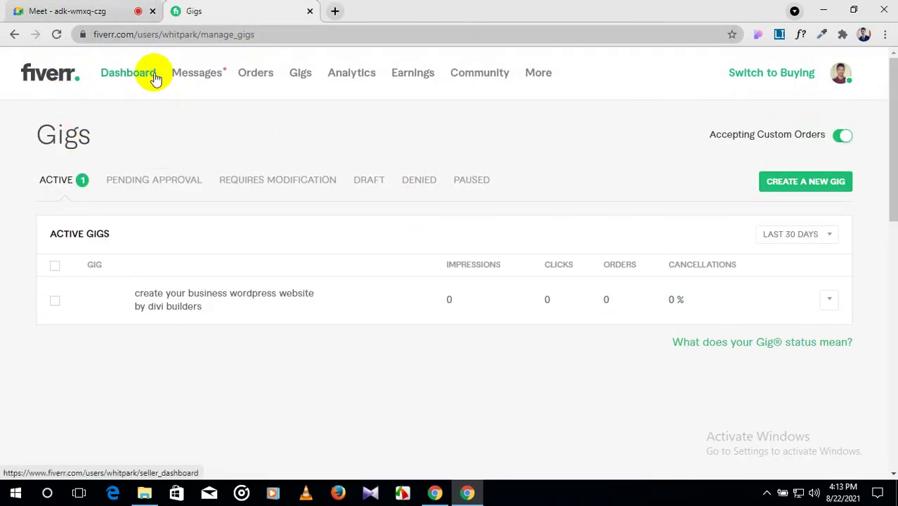
pyautogui.click(122, 77)
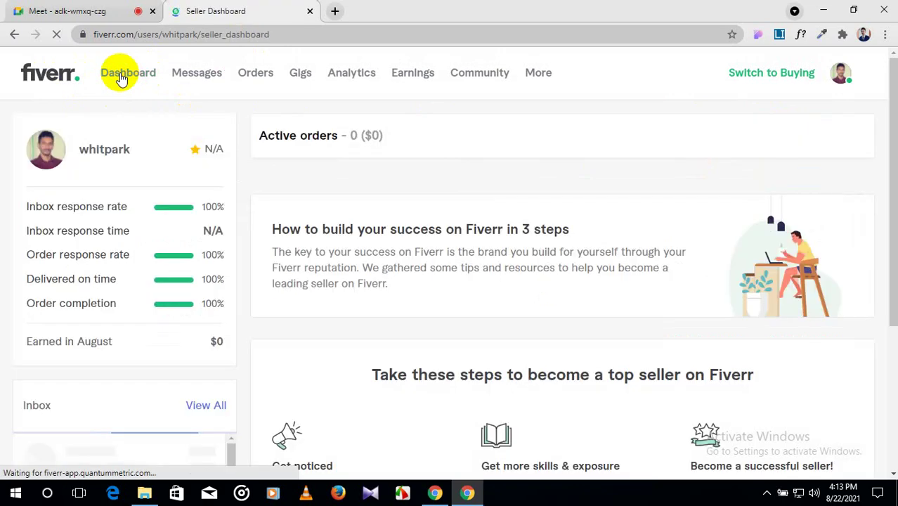
pyautogui.scroll(-4, 351, 234)
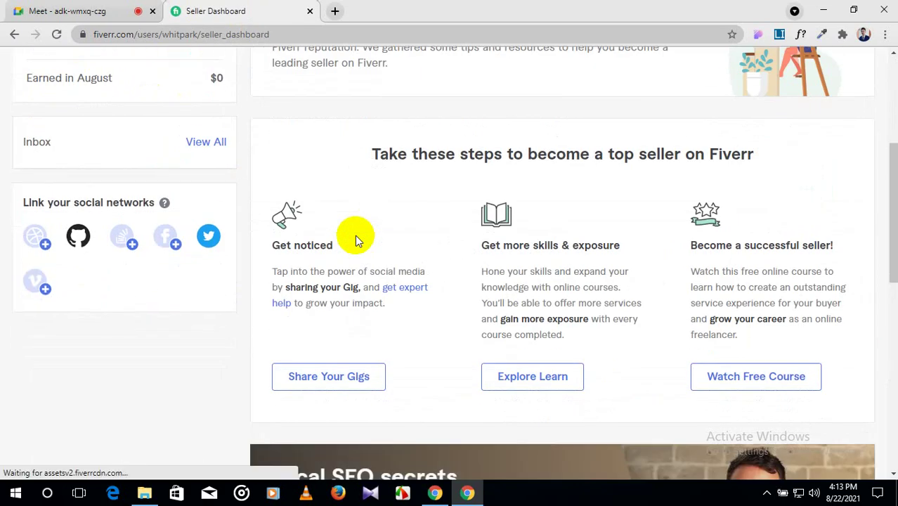